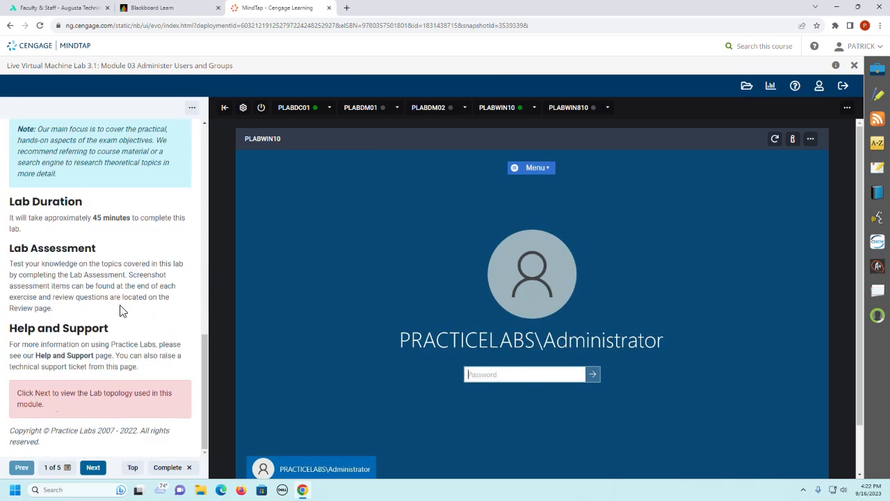
Step: Go to Exercise 1- Manage User Accounts in the lab guide and read the instructions for Task 1 - Create a Local User Account
left_click(92, 467)
scroll(113, 278, "down", 3)
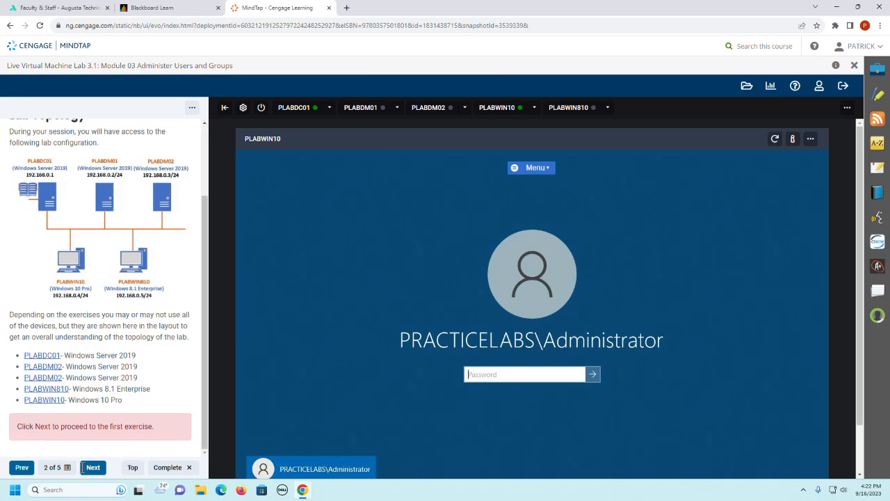
left_click(93, 468)
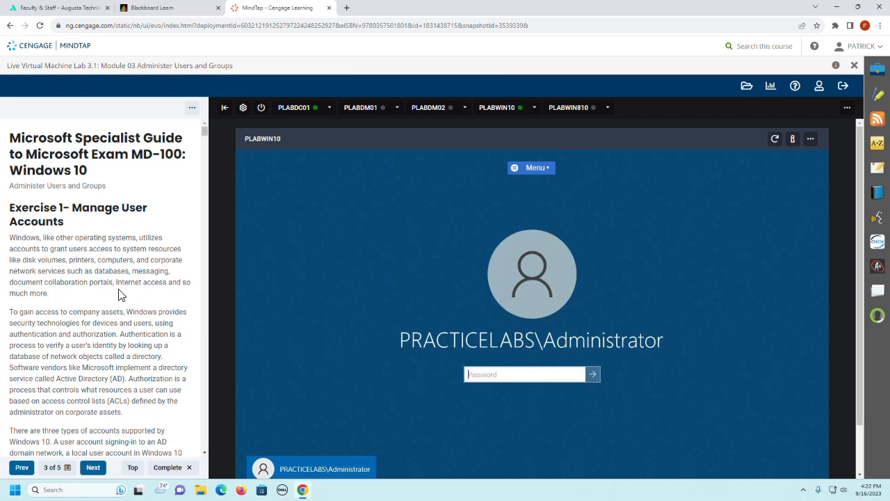
scroll(119, 295, "down", 4)
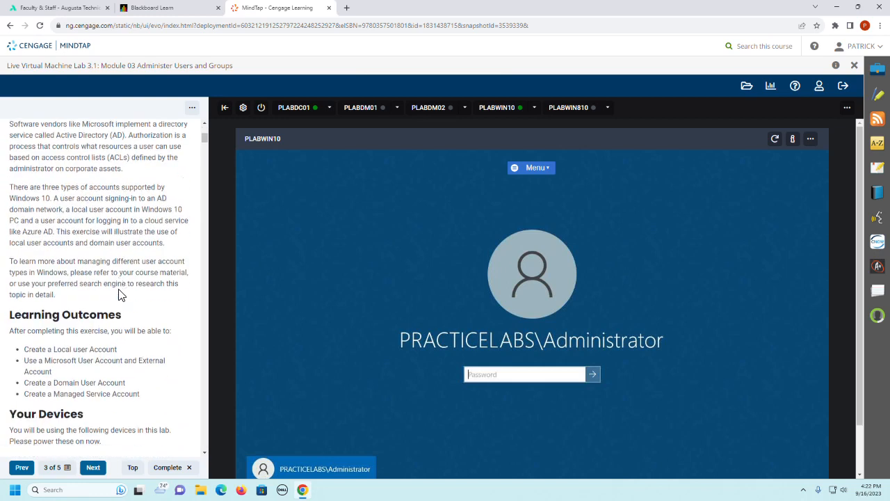
scroll(118, 295, "down", 3)
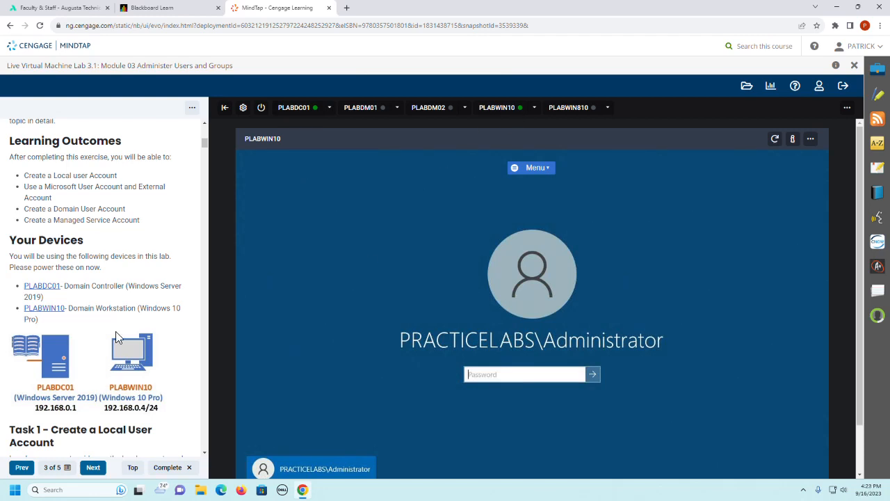
scroll(116, 331, "down", 2)
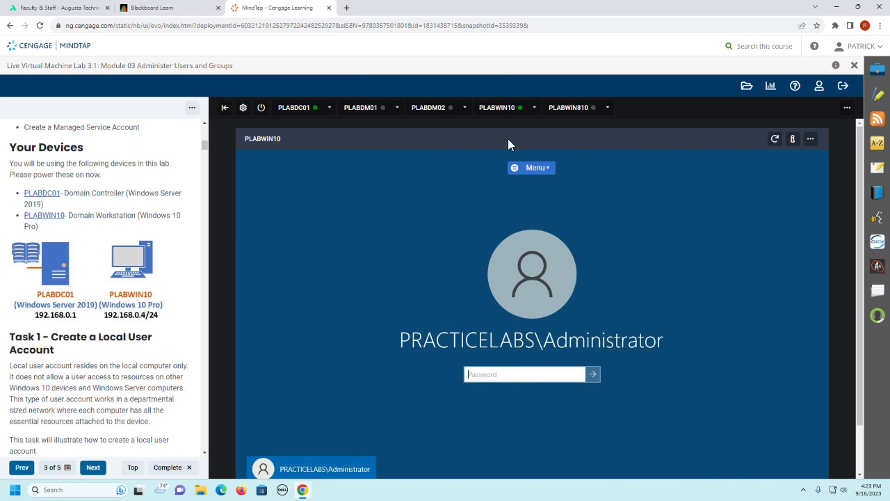
scroll(63, 341, "down", 2)
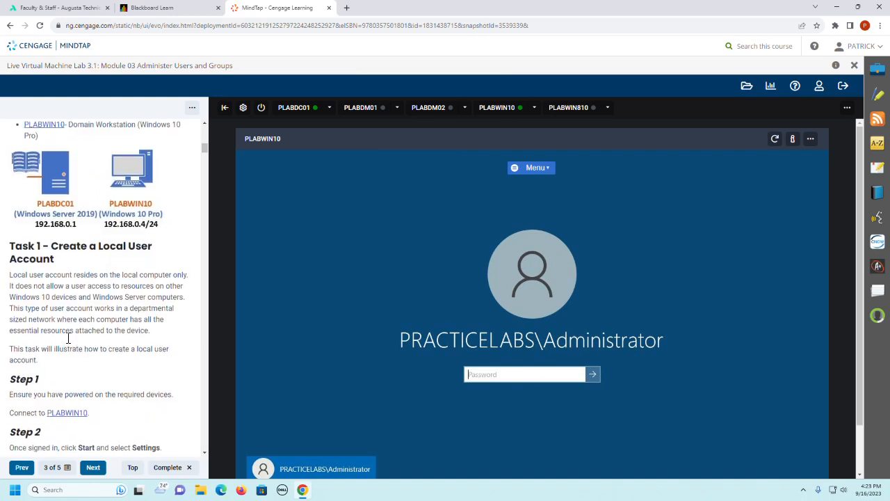
scroll(68, 338, "down", 2)
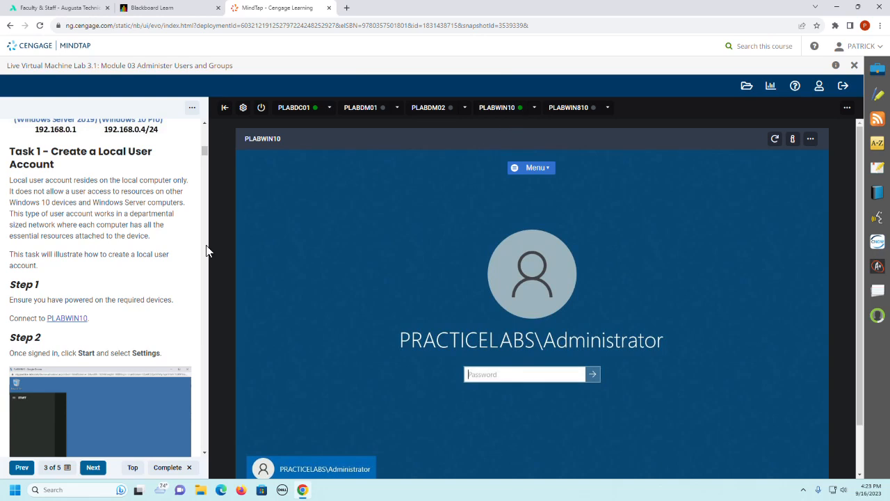
scroll(143, 318, "down", 3)
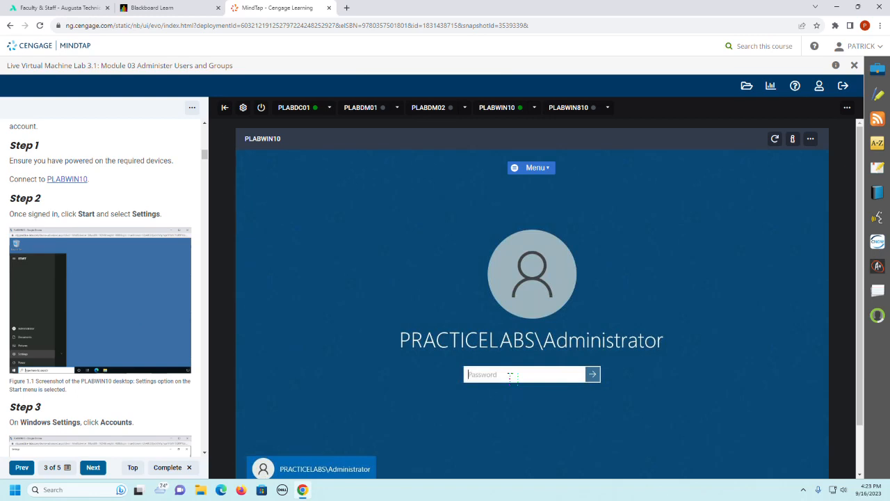
Step: Sign in to the PLABWIN10 virtual machine as PRACTICELABS\Administrator with the account password
type("Pa")
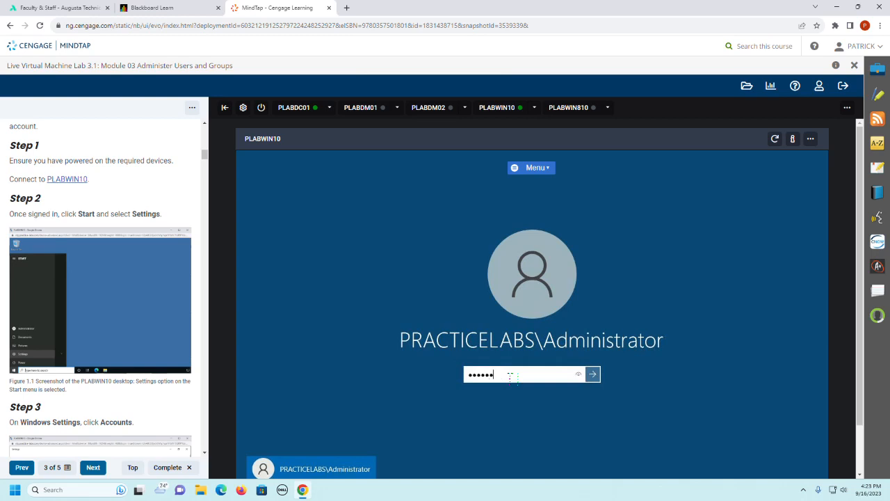
key("Return")
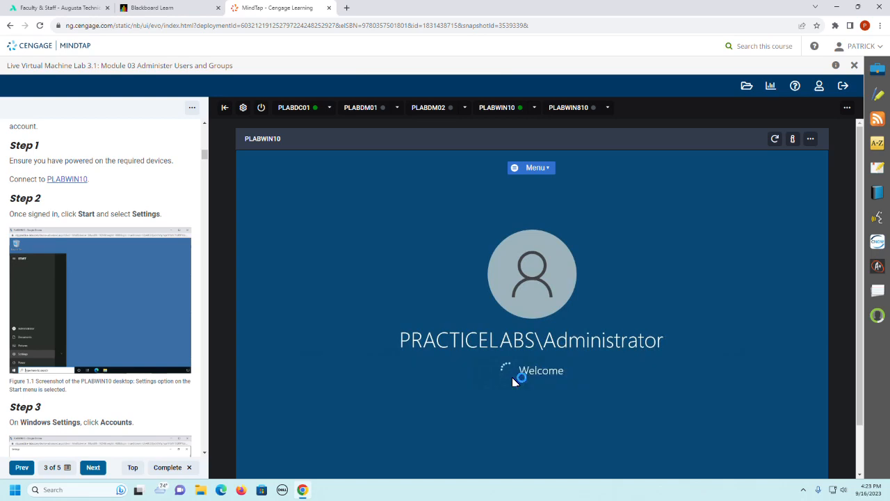
left_click(811, 139)
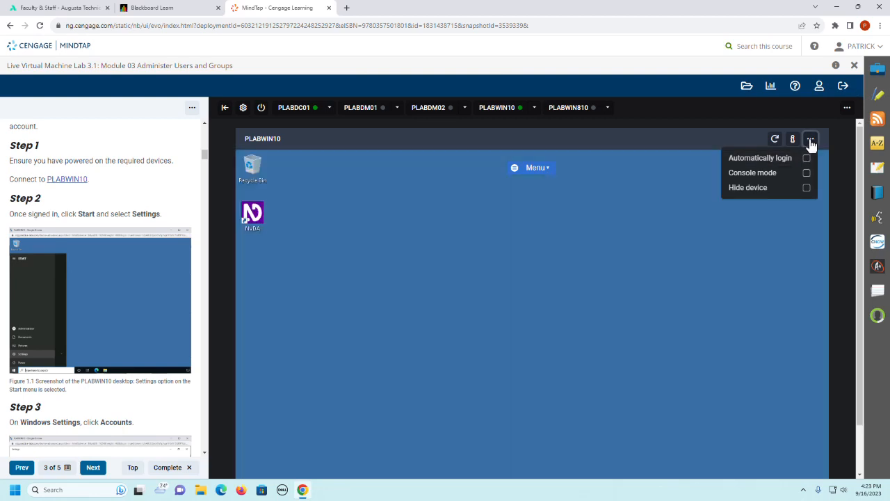
left_click(810, 140)
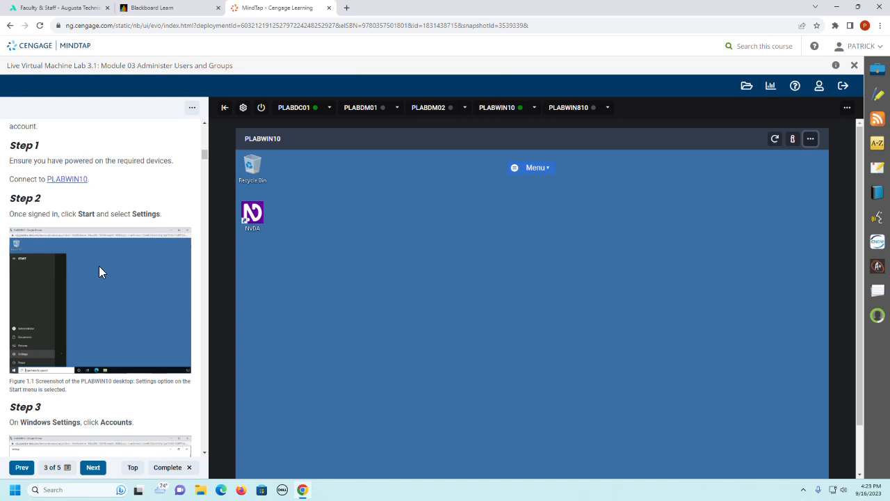
Step: Open the Other users page of the Accounts settings in Windows Settings on PLABWIN10
scroll(99, 266, "down", 3)
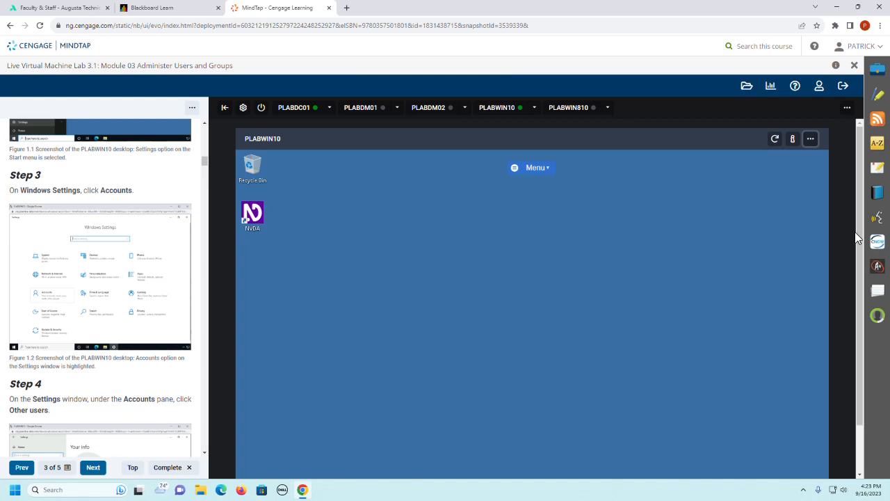
left_click_drag(860, 240, 860, 278)
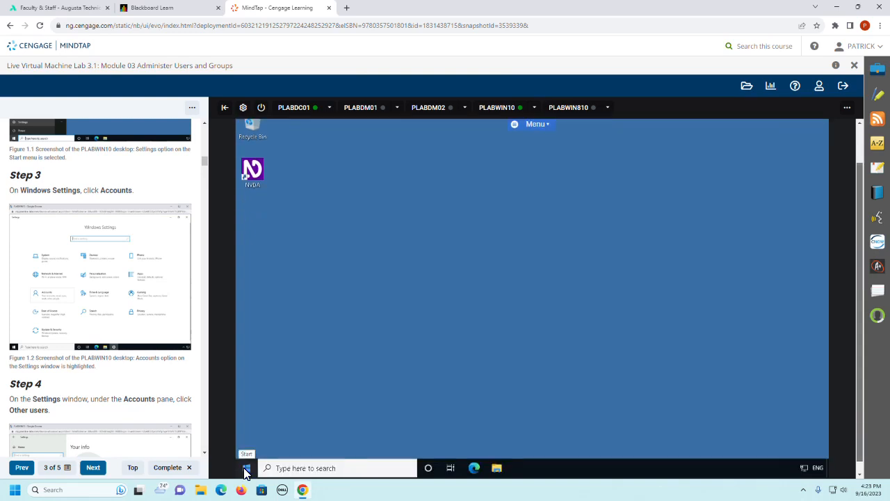
left_click(246, 469)
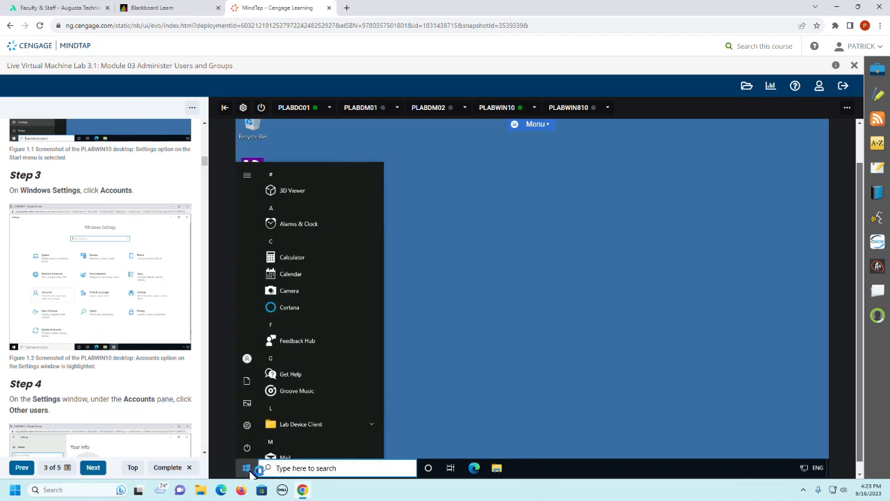
right_click(248, 470)
left_click(270, 379)
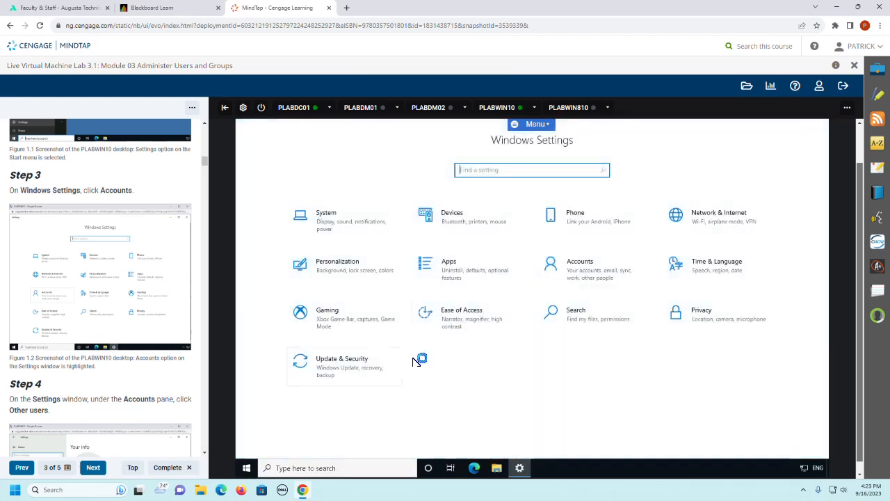
left_click(590, 274)
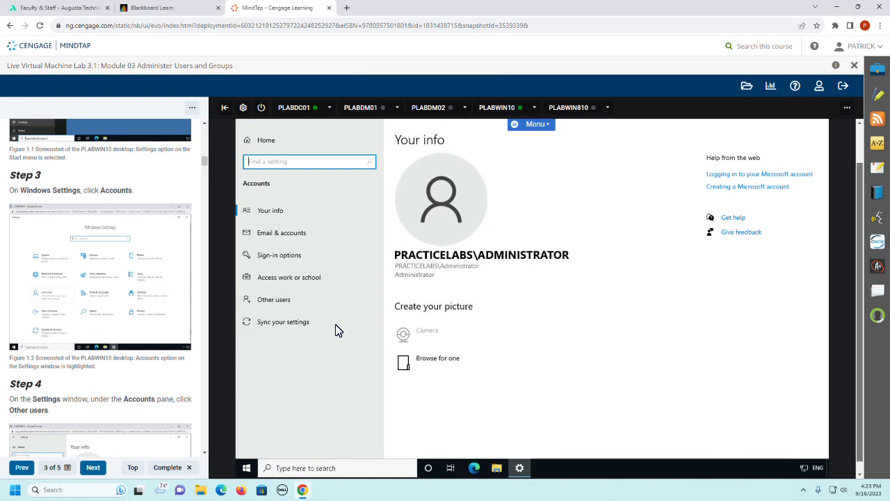
left_click(277, 308)
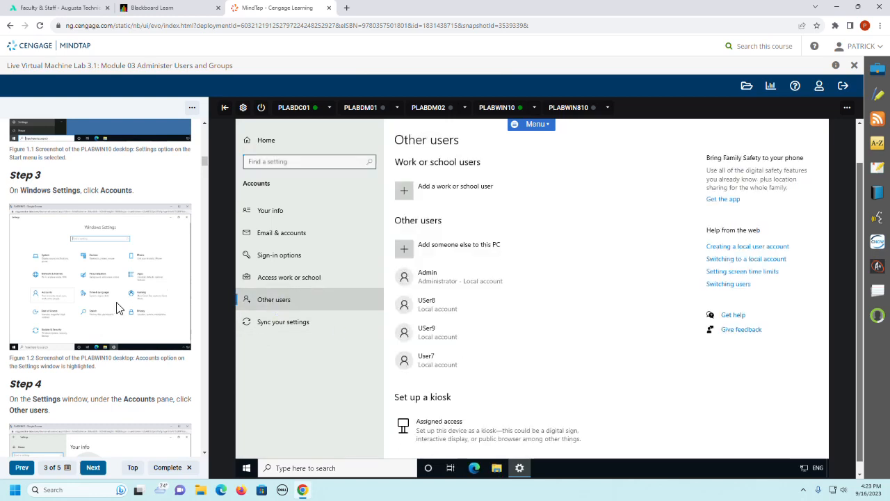
Step: Start adding someone else to this PC, without their sign-in information and without a Microsoft account
scroll(118, 308, "down", 3)
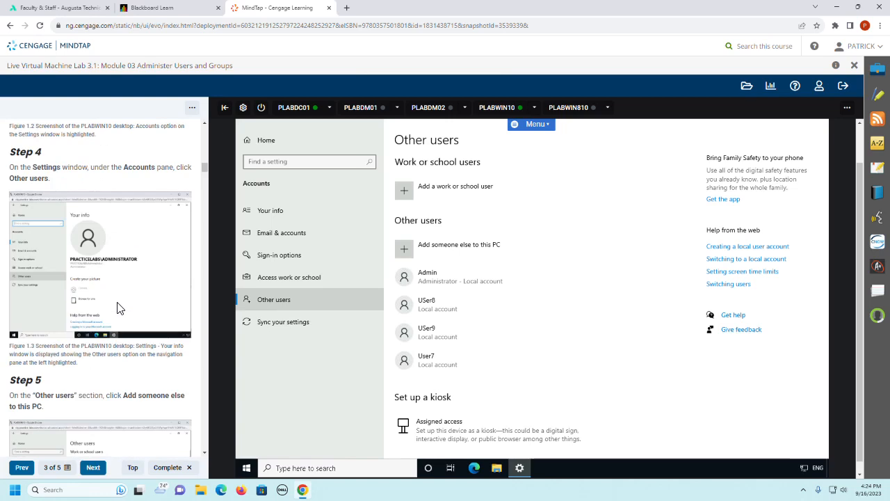
scroll(118, 308, "down", 2)
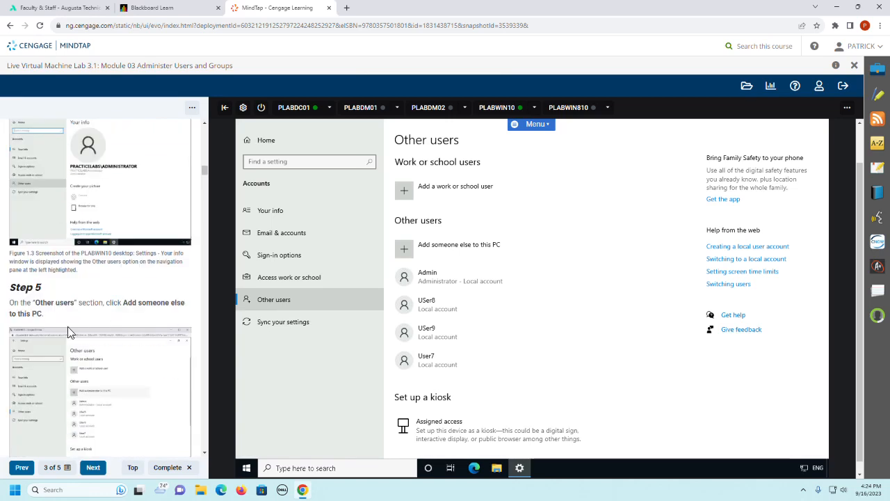
left_click(469, 252)
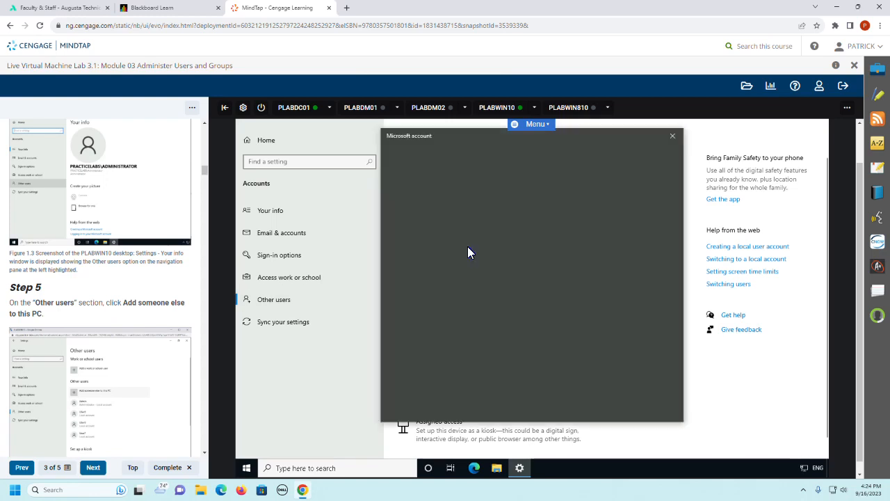
scroll(97, 298, "down", 3)
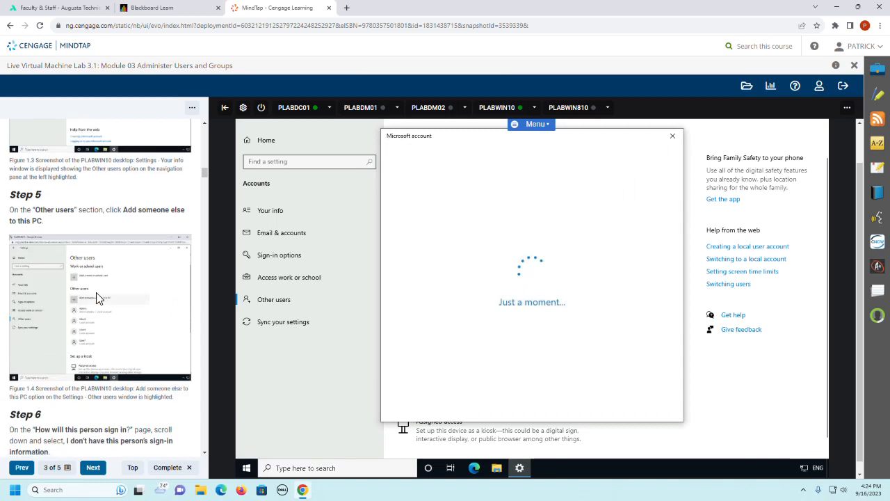
scroll(98, 298, "down", 3)
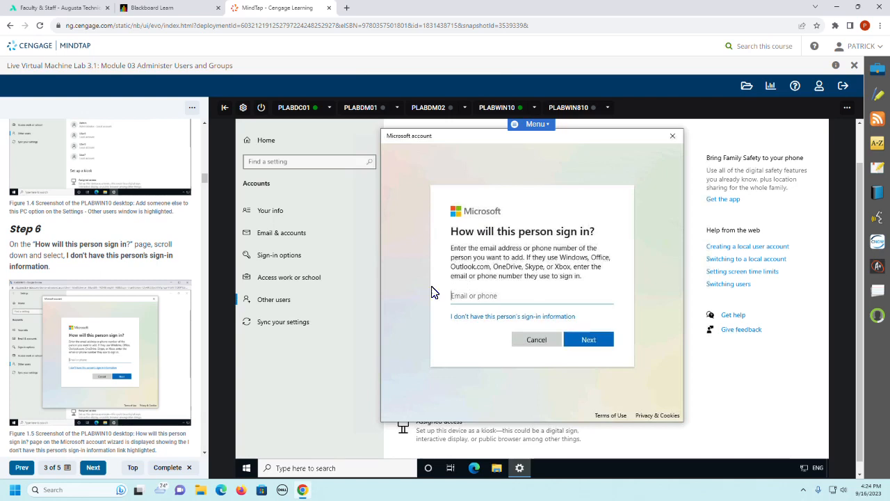
left_click(471, 321)
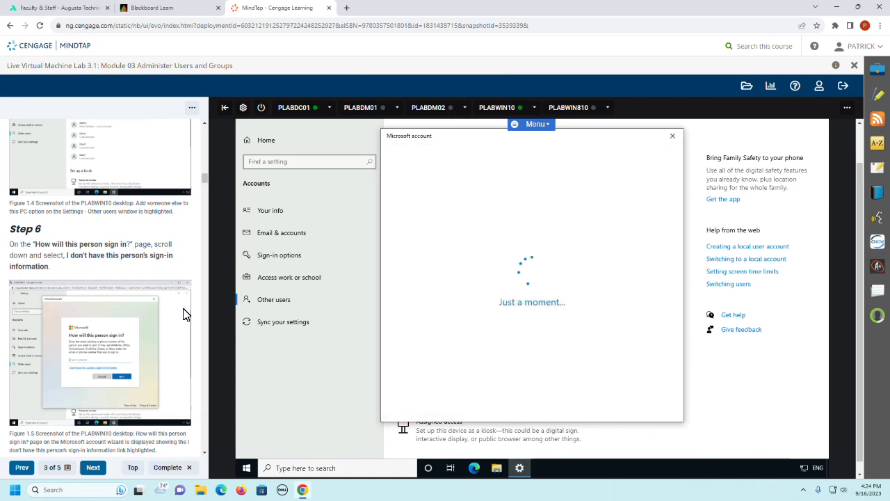
scroll(42, 260, "down", 4)
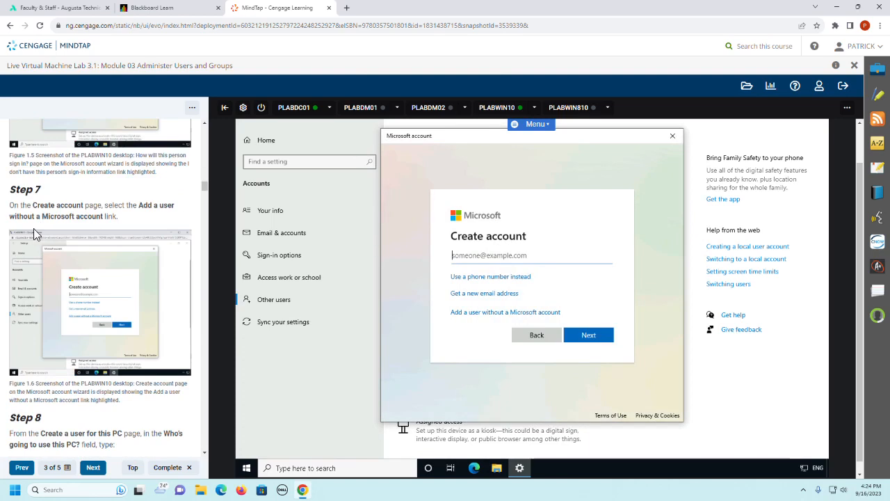
left_click(469, 315)
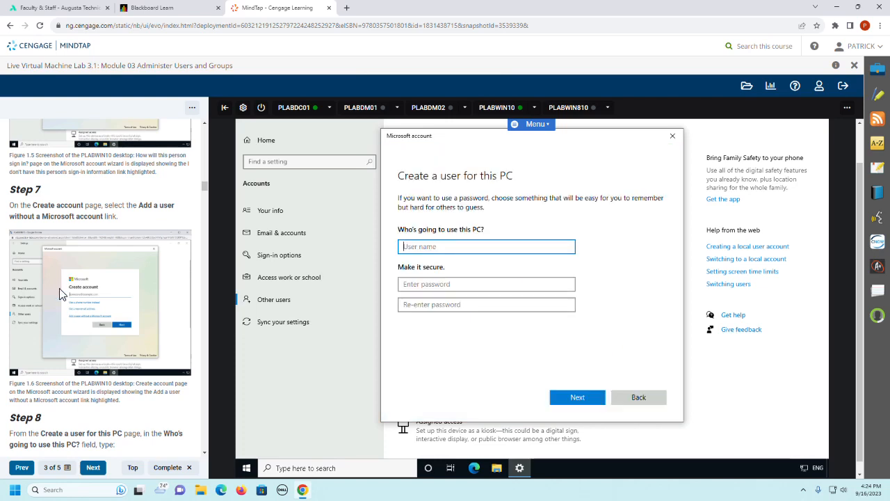
Step: Name the new local user User100, then enter and re-enter the account password given in the lab guide
scroll(60, 293, "down", 5)
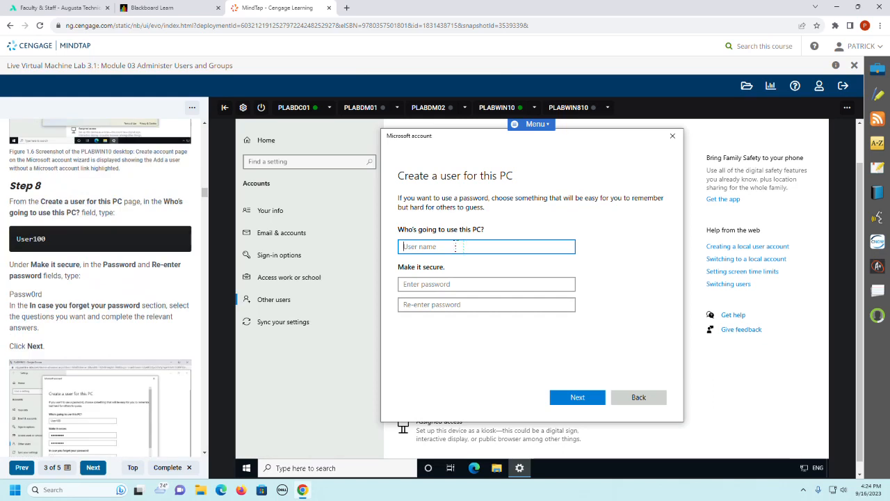
type("User")
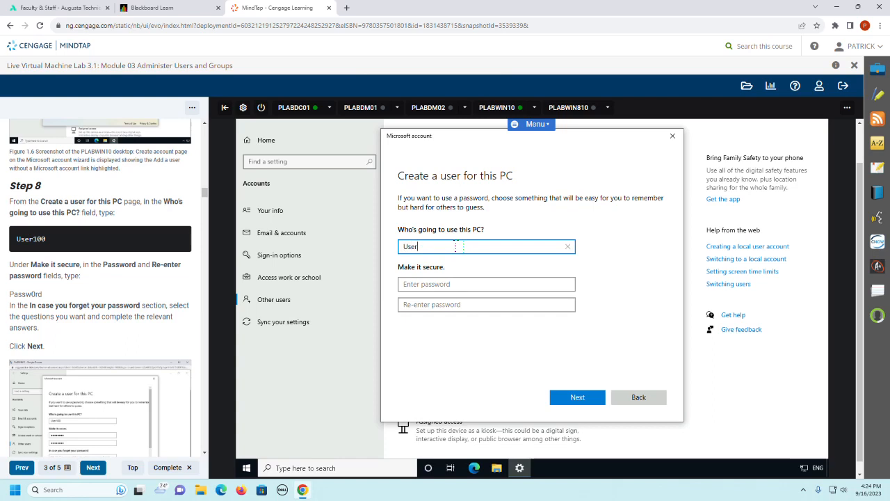
type("100")
key("Tab")
type("Pass")
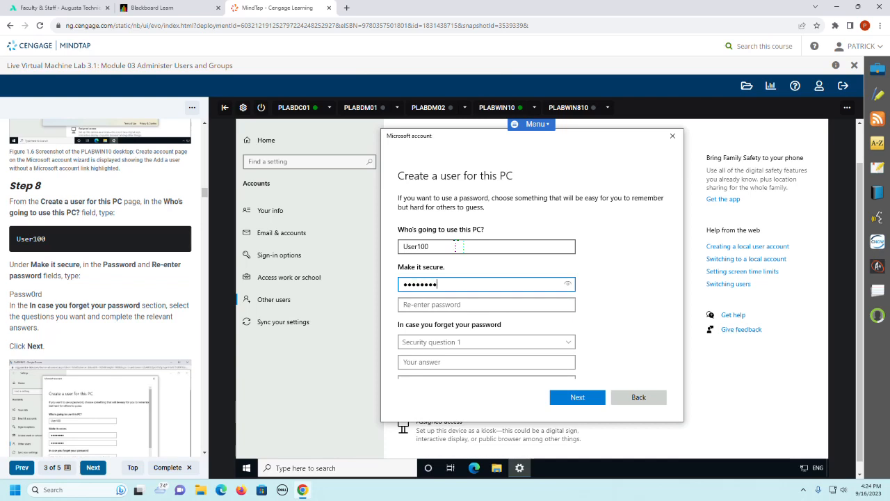
key("Tab")
type("Pass")
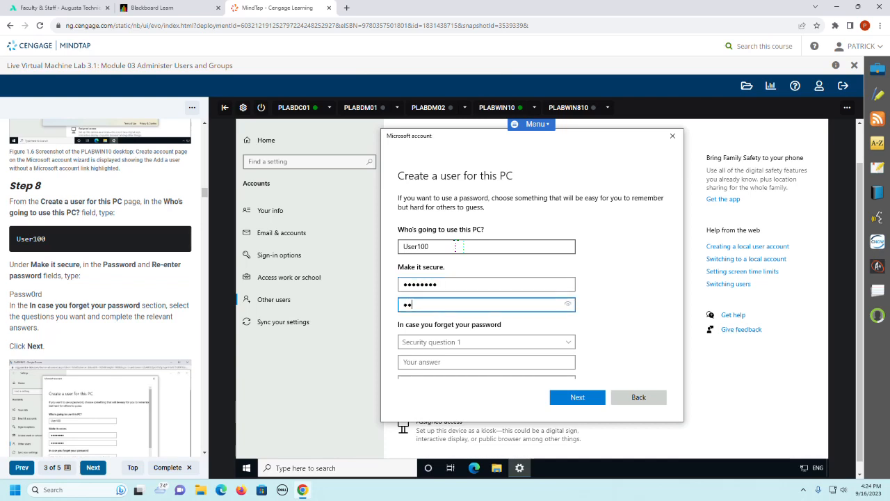
type("w0r")
key("Tab")
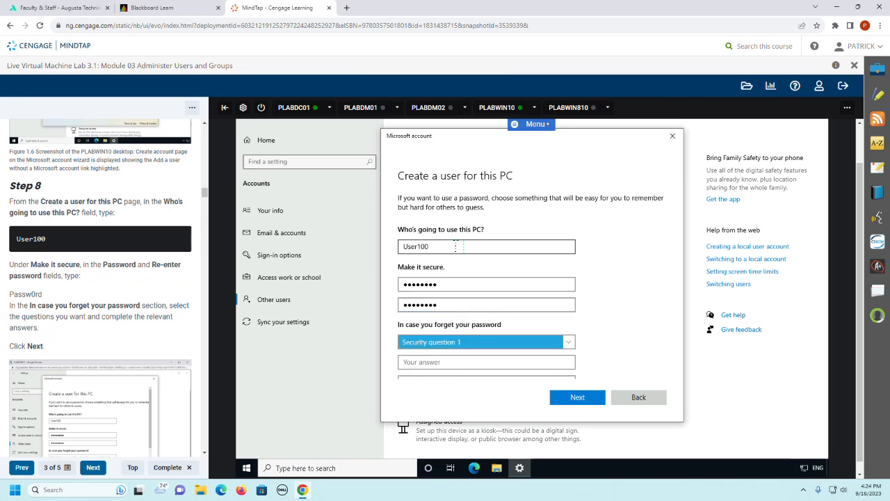
key("Down")
key("Tab")
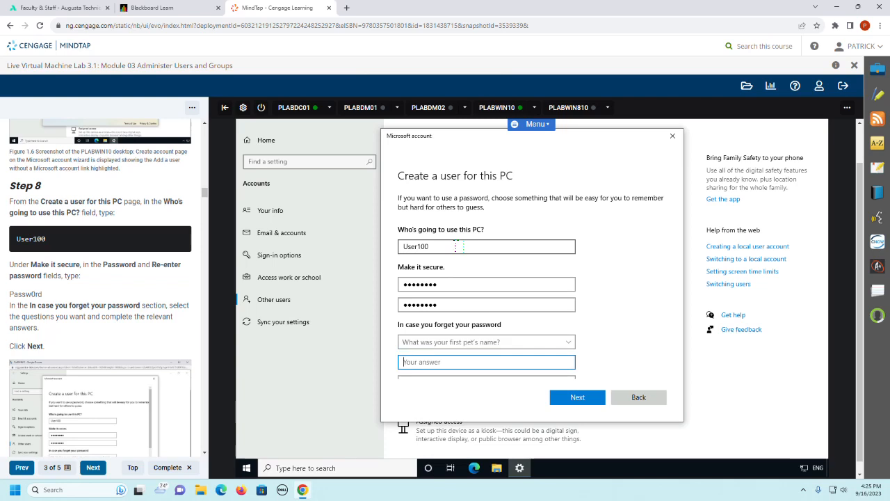
type("default")
Step: Choose "What's the name of the city where you were born?" as the second security question and answer it with "default"
key("shift+Left")
key("shift+Left")
key("shift+Left")
key("shift+Left")
key("shift+Left")
key("shift+Left")
key("shift+Left")
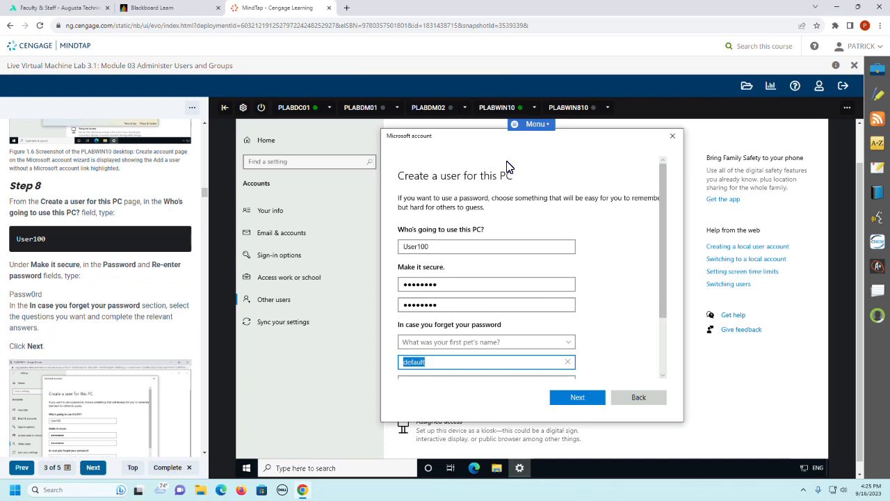
left_click(665, 335)
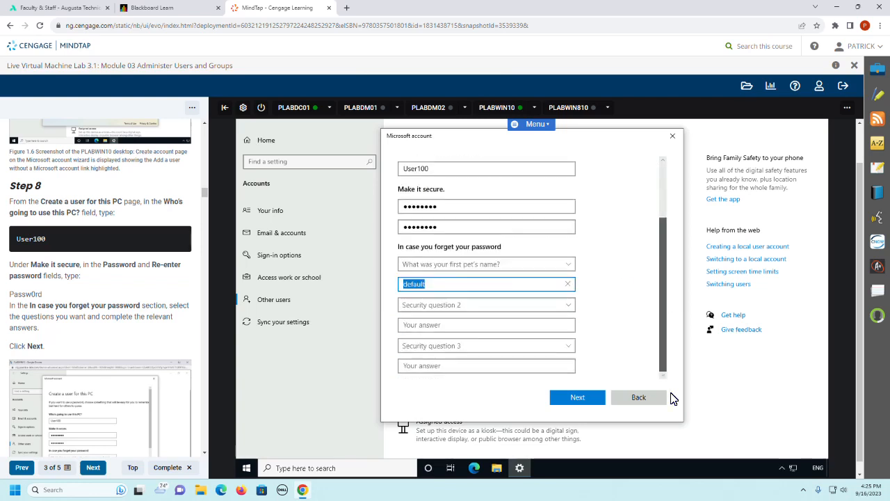
left_click(443, 306)
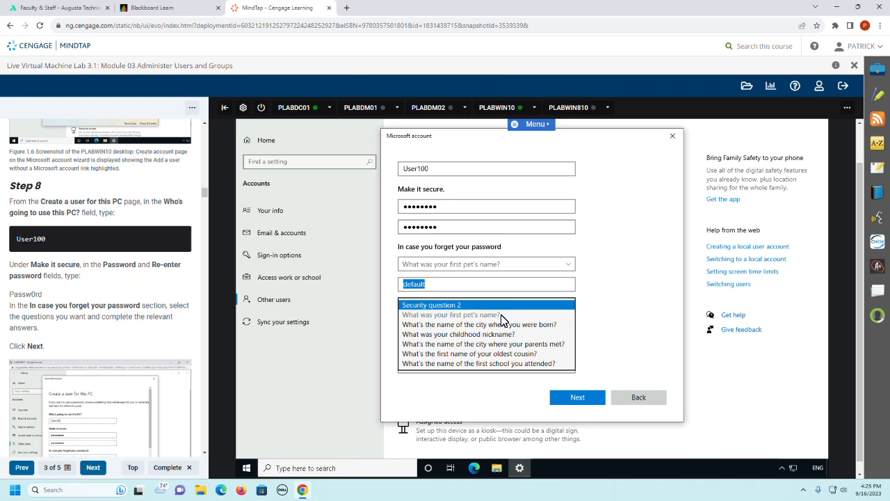
key("Down")
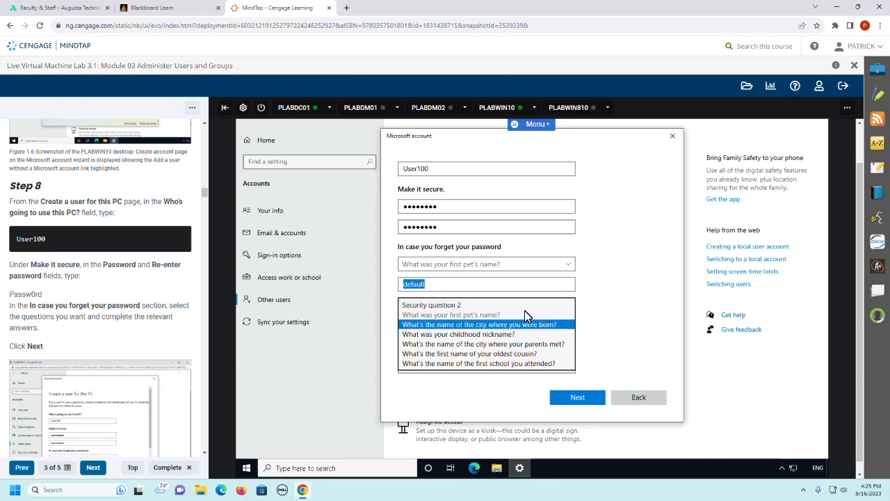
key("Return")
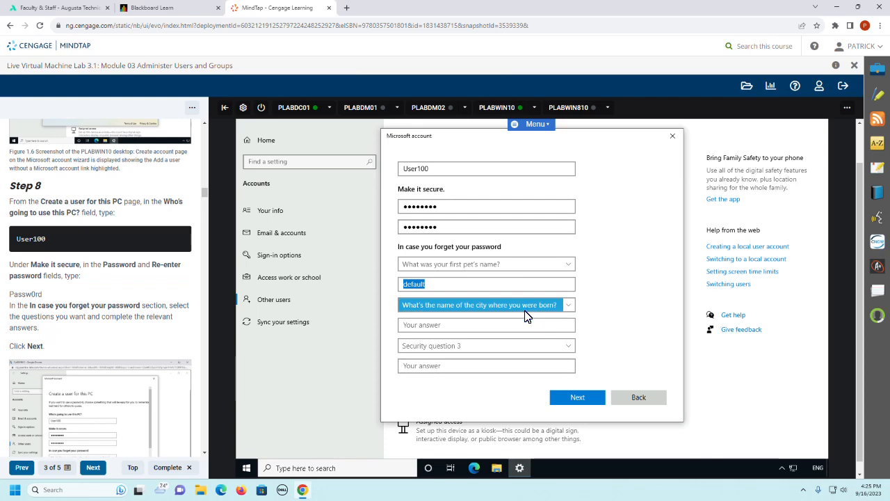
key("Tab")
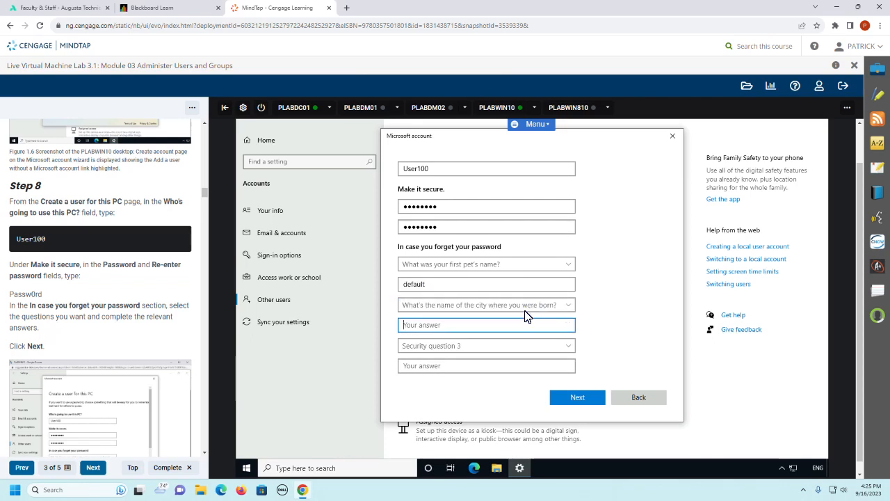
type("default")
key("Tab")
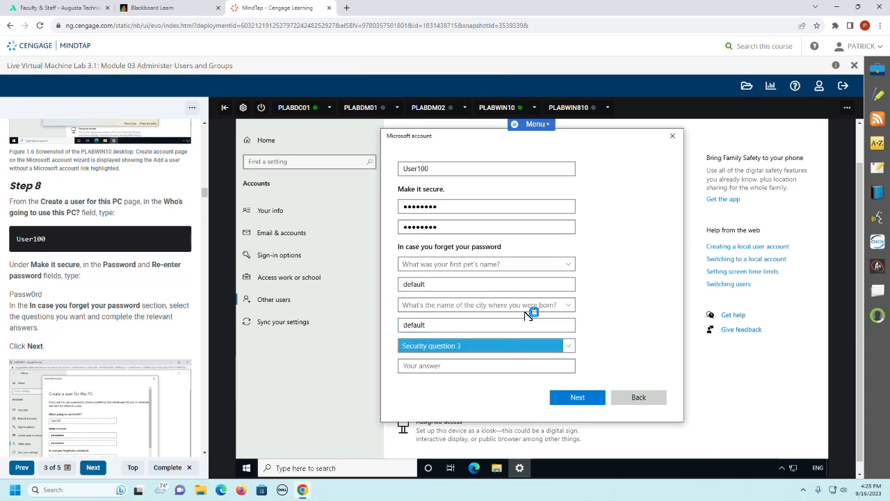
Step: Choose "What was your childhood nickname?" as the third security question, answer it with "default", and finish creating the user
key("Down")
key("Tab")
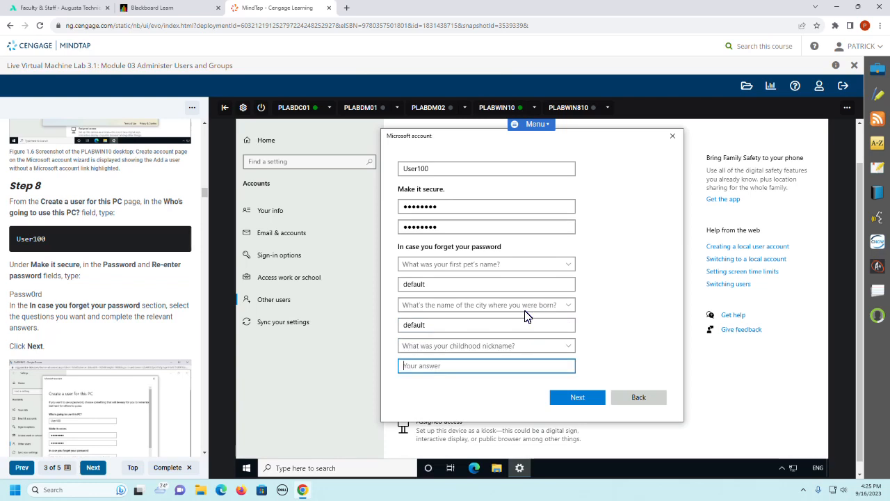
type("default")
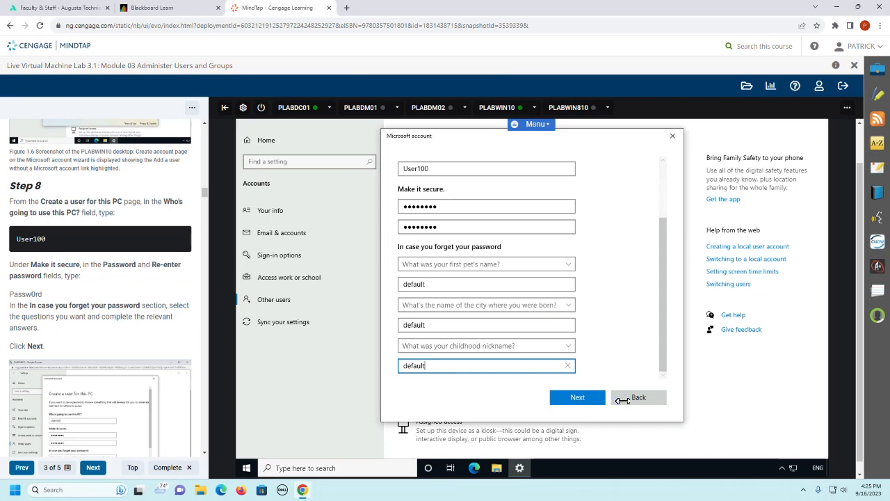
left_click(571, 400)
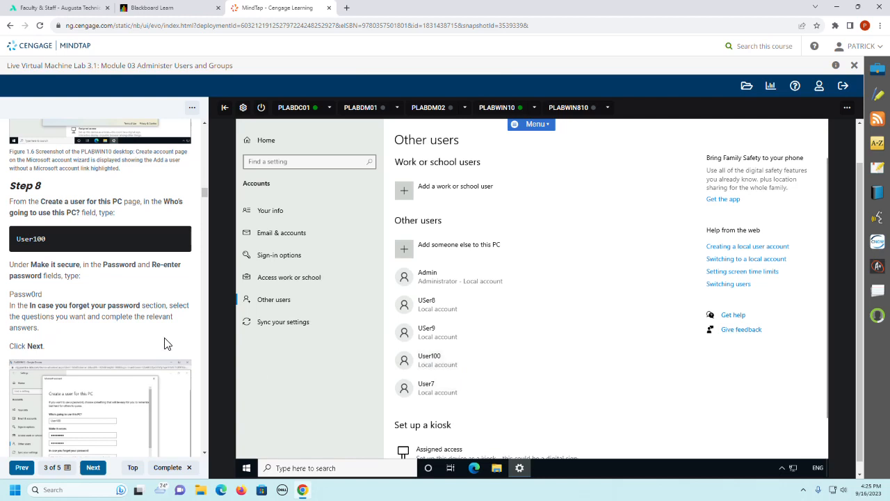
Step: Read the lab guide from Step 9 of Task 1 through the Task 2 introduction on Microsoft and work accounts to its Step 1
scroll(165, 343, "down", 3)
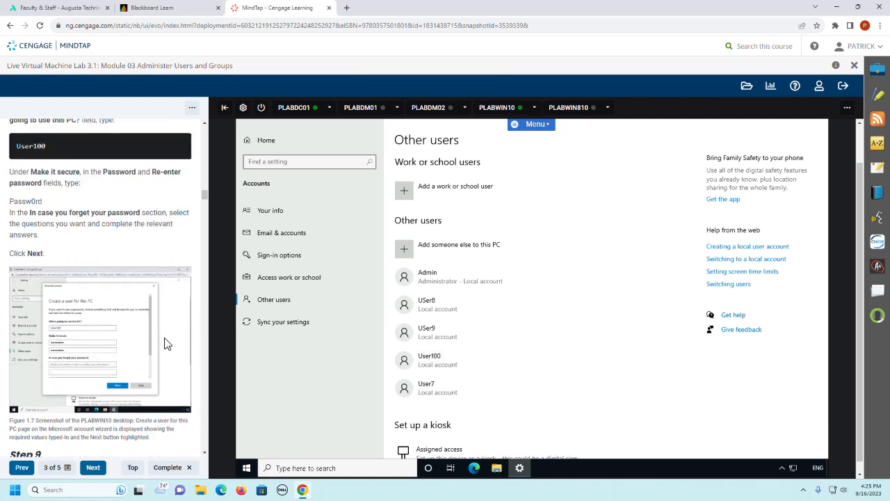
scroll(165, 343, "down", 2)
scroll(164, 337, "down", 3)
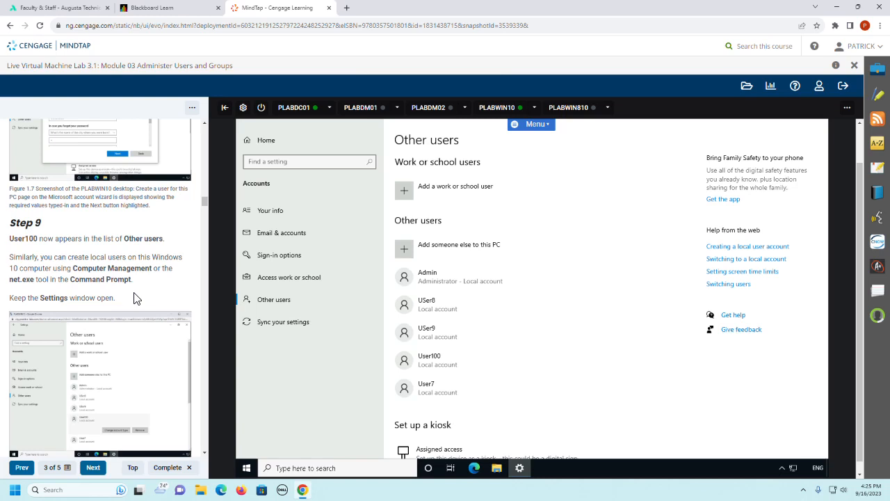
scroll(135, 299, "down", 3)
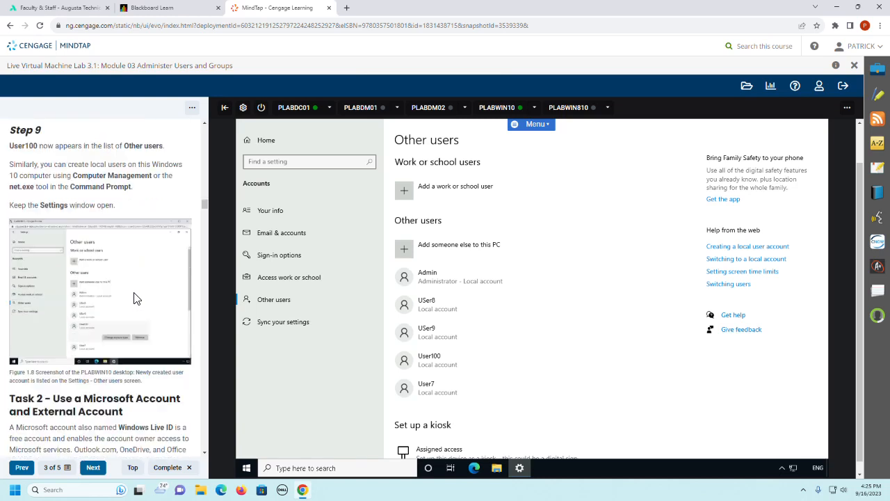
scroll(141, 292, "down", 5)
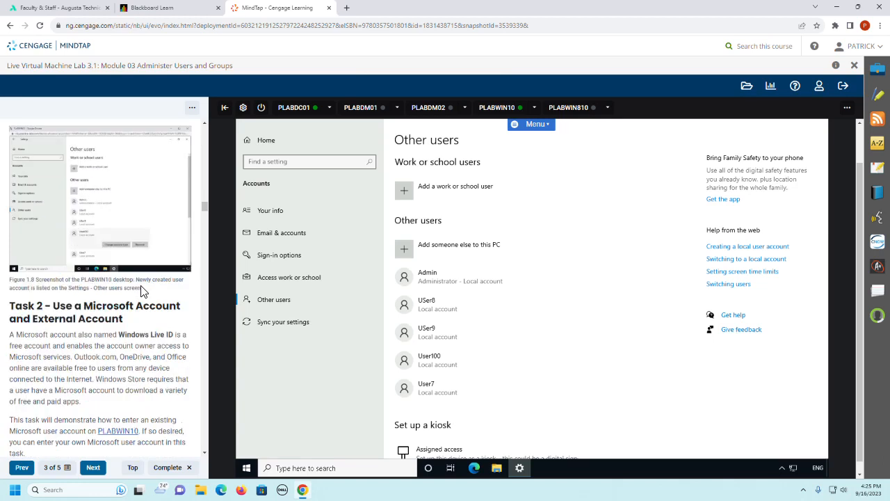
scroll(141, 290, "down", 1)
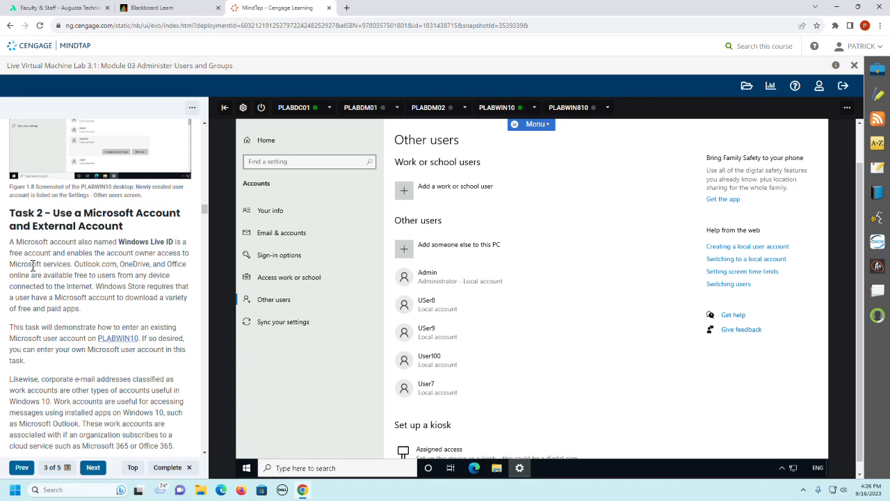
left_click_drag(74, 265, 186, 279)
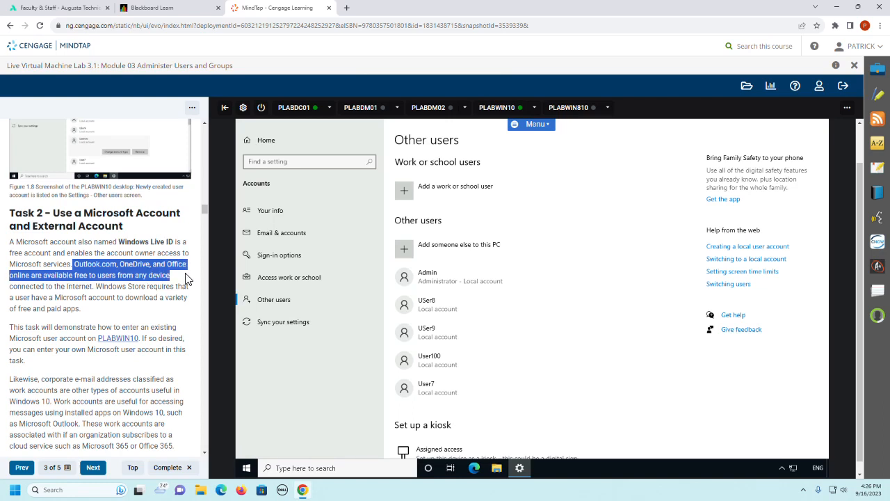
left_click_drag(185, 278, 191, 268)
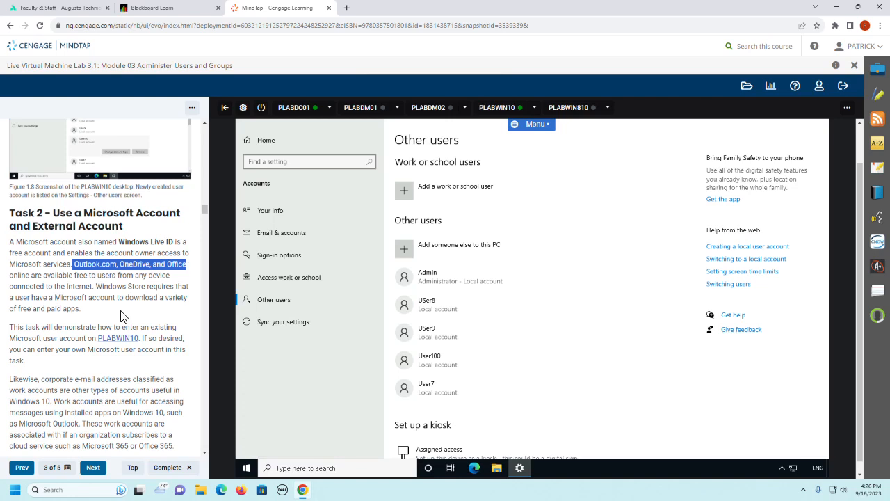
scroll(121, 315, "down", 2)
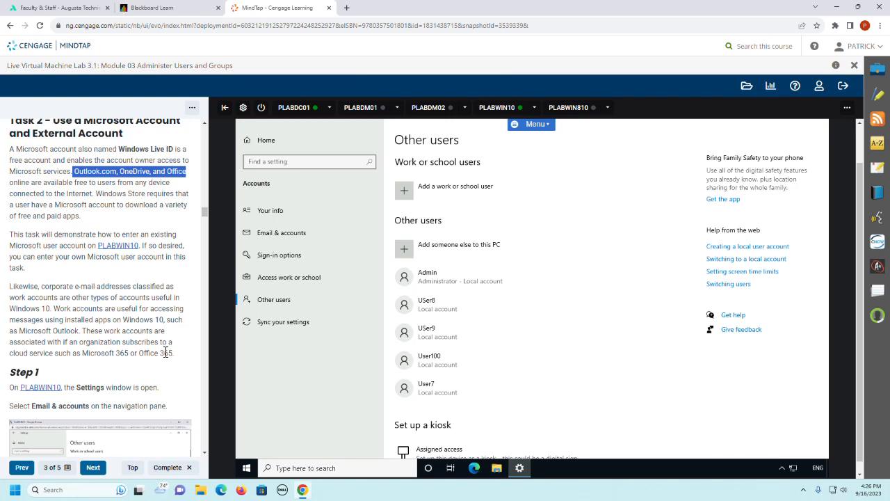
scroll(166, 353, "down", 3)
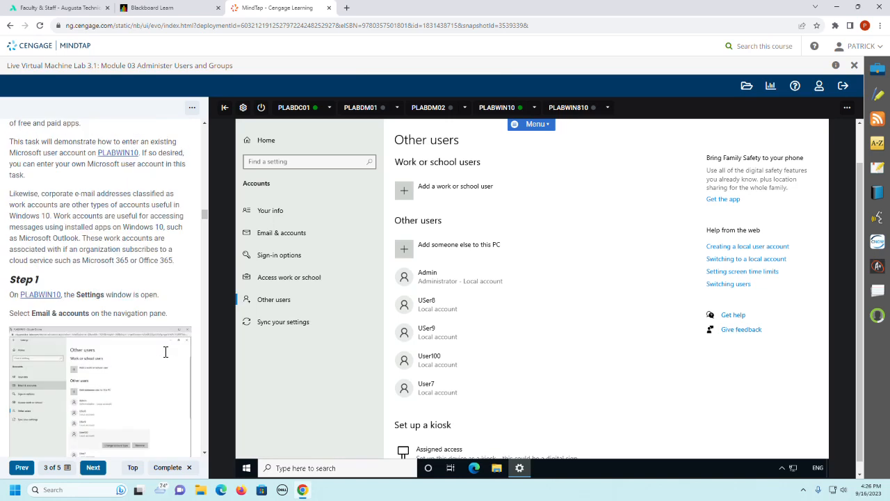
scroll(166, 352, "down", 3)
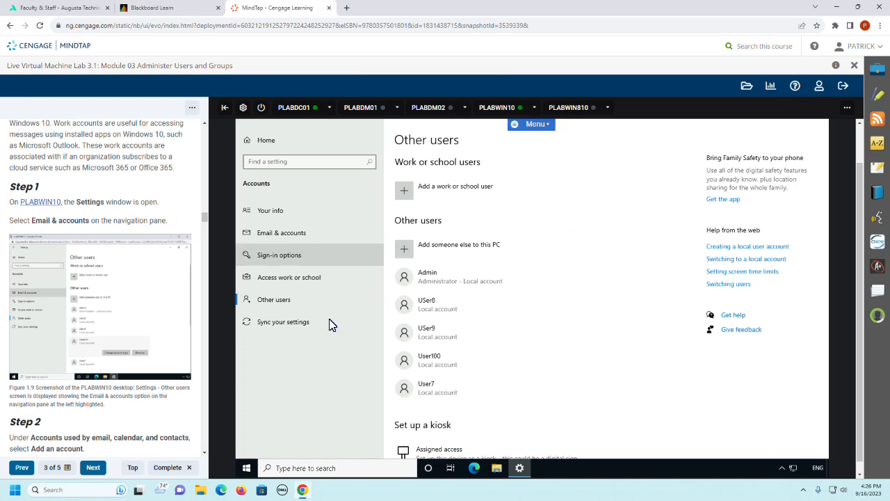
Step: Open the Email & accounts settings, view the account types available for email, calendar, and contacts, and close the account window
left_click(295, 239)
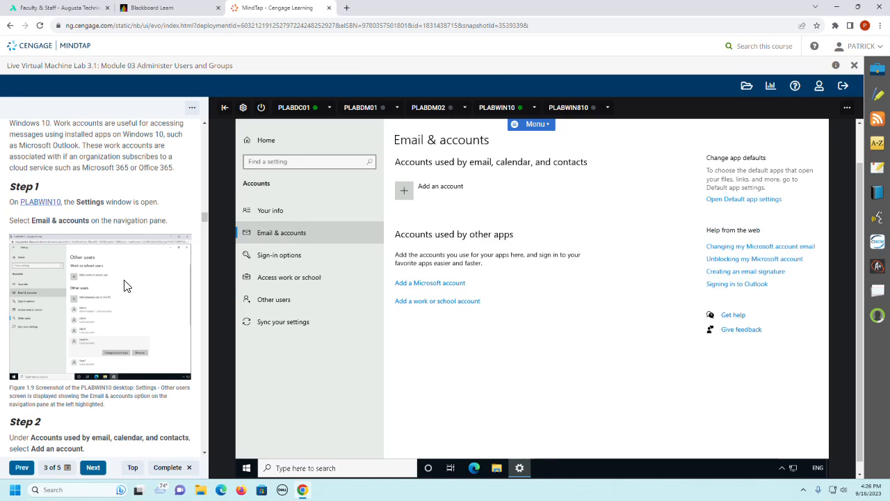
scroll(125, 285, "down", 5)
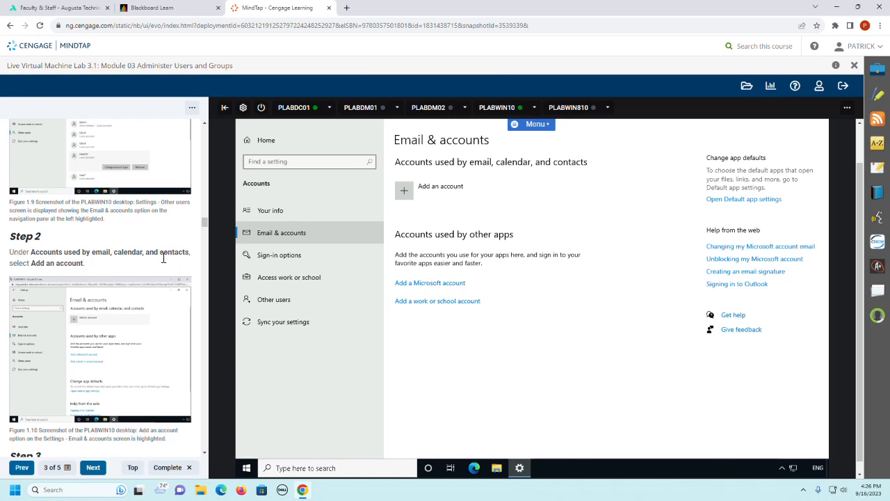
left_click(452, 188)
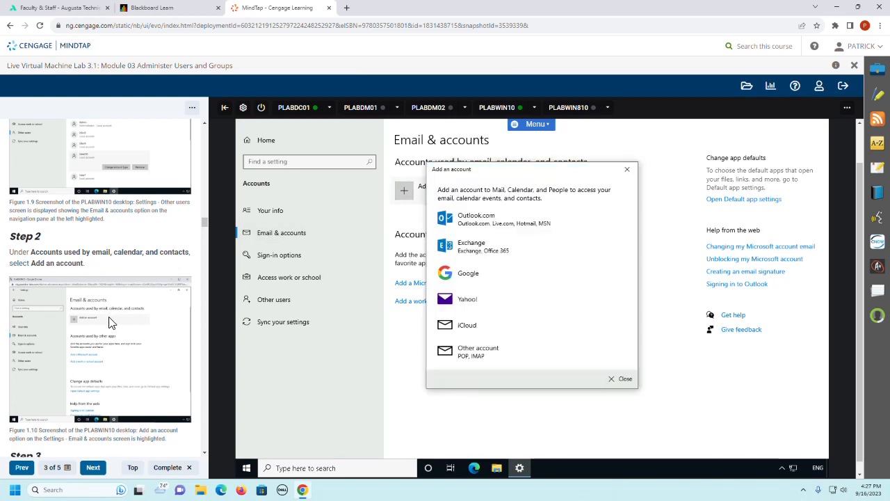
scroll(109, 322, "down", 5)
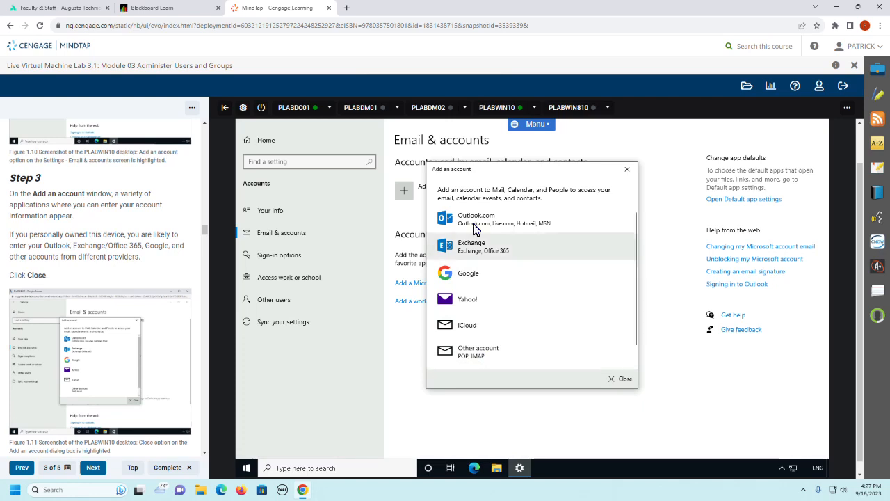
left_click(621, 384)
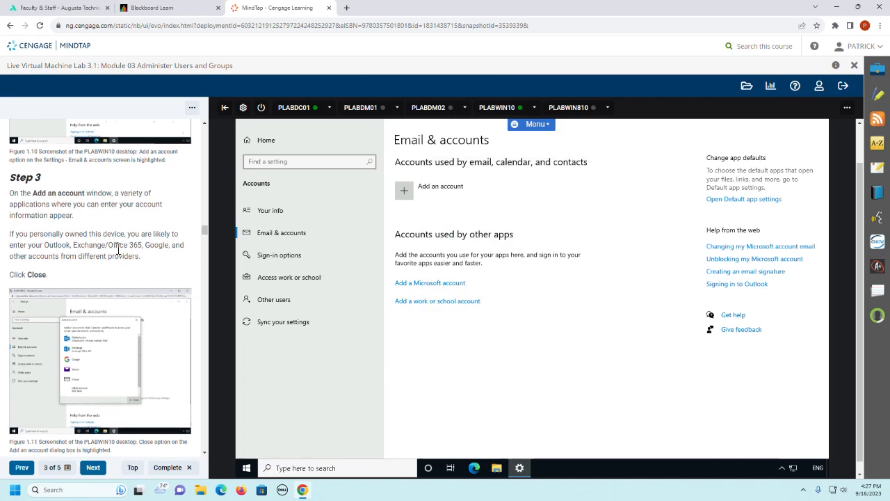
Step: Open the Microsoft account sign-in for accounts used by other apps, review the email domains in the guide, and close it without signing in
scroll(118, 249, "down", 2)
scroll(118, 249, "down", 2)
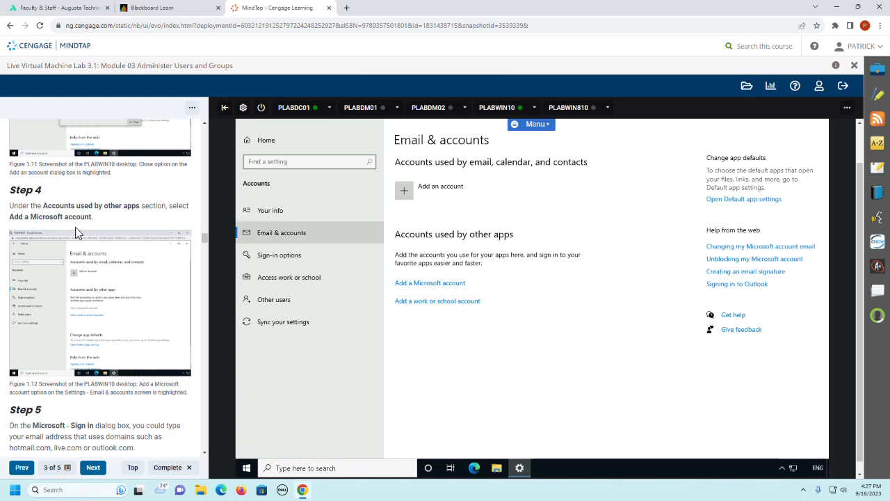
left_click(444, 284)
scroll(88, 317, "down", 2)
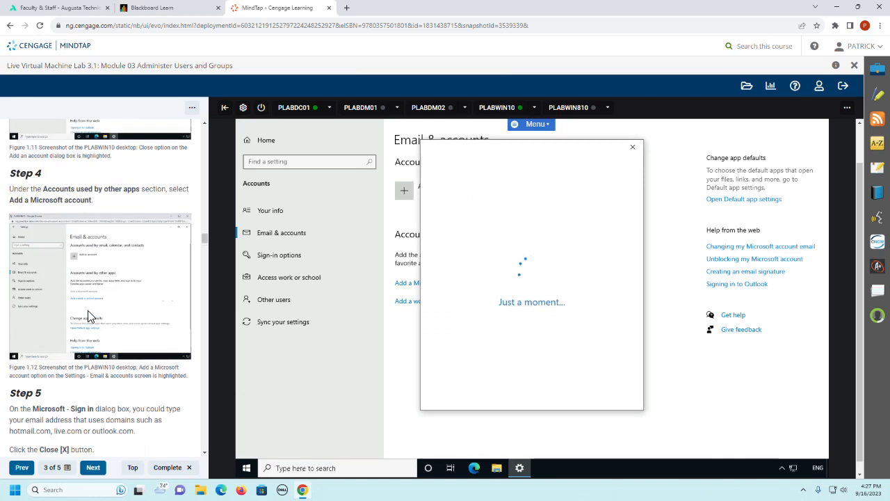
scroll(88, 316, "down", 2)
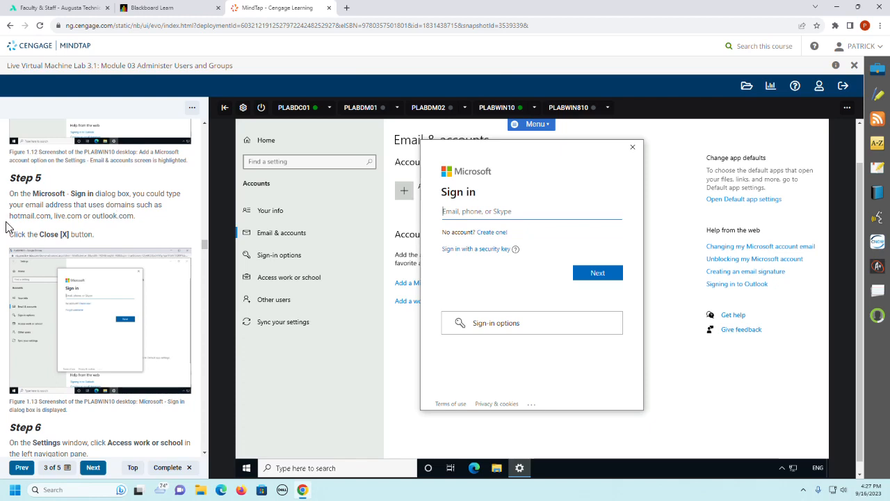
left_click_drag(9, 217, 141, 221)
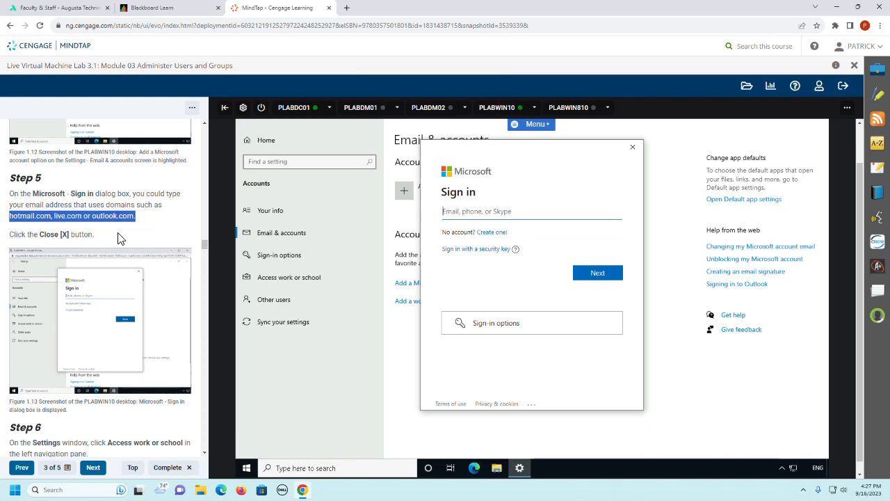
left_click(634, 150)
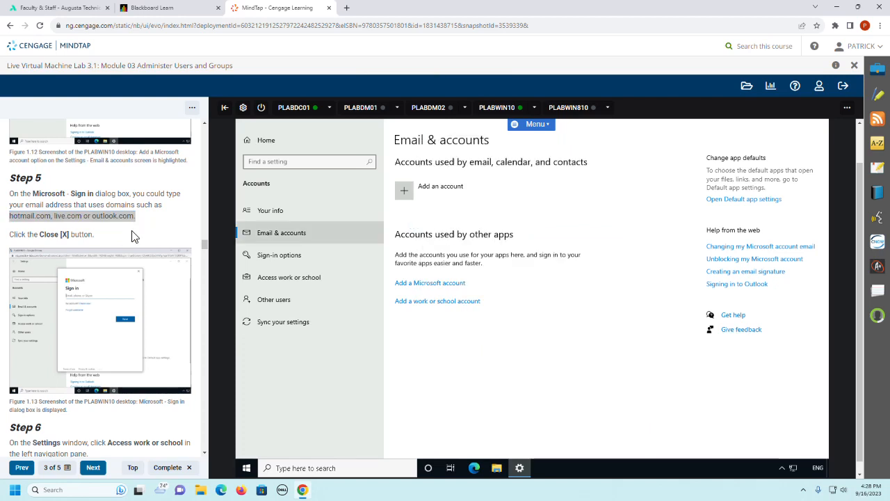
Step: Open the Access work or school settings, view the dialog for connecting a work or school account, and close it without entering an email
scroll(135, 236, "down", 4)
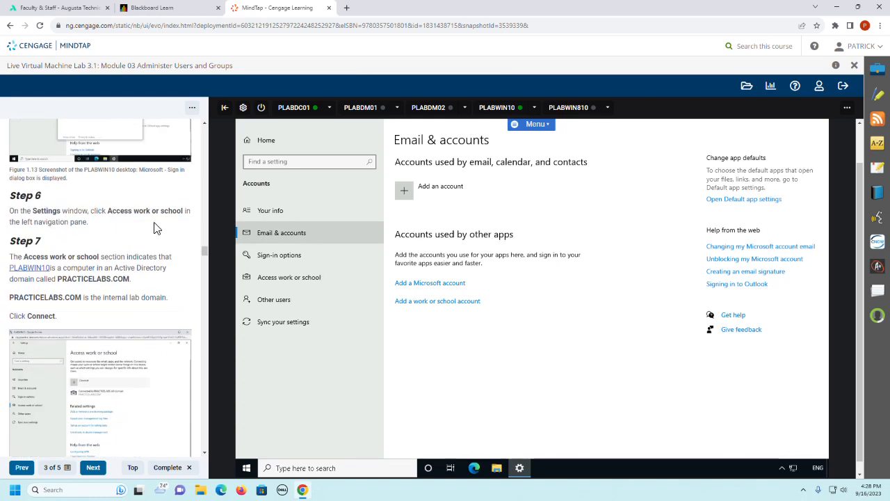
left_click(281, 277)
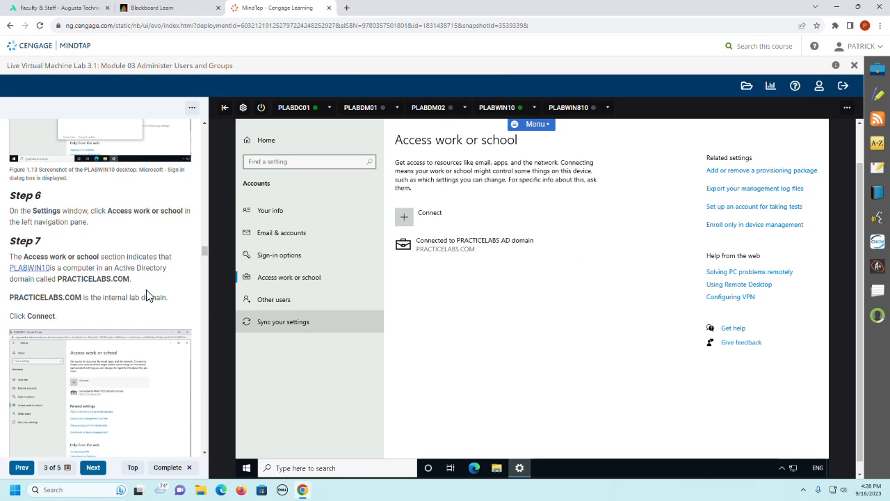
scroll(88, 299, "down", 1)
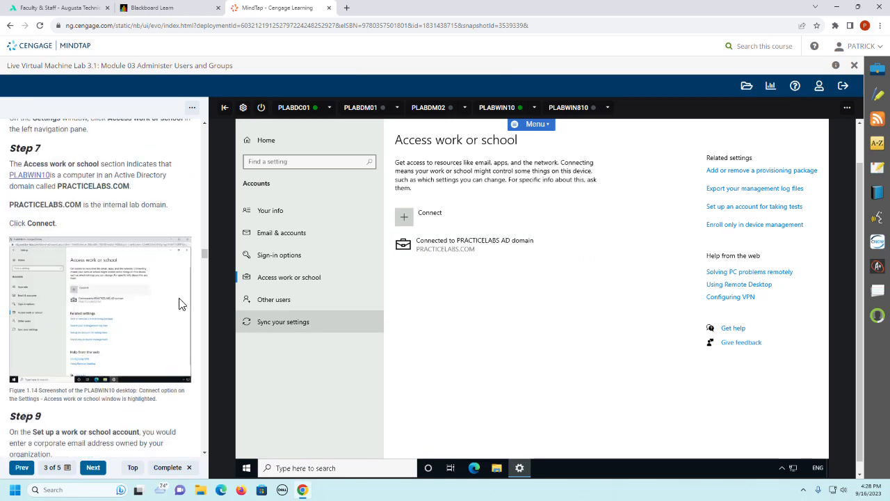
left_click(421, 227)
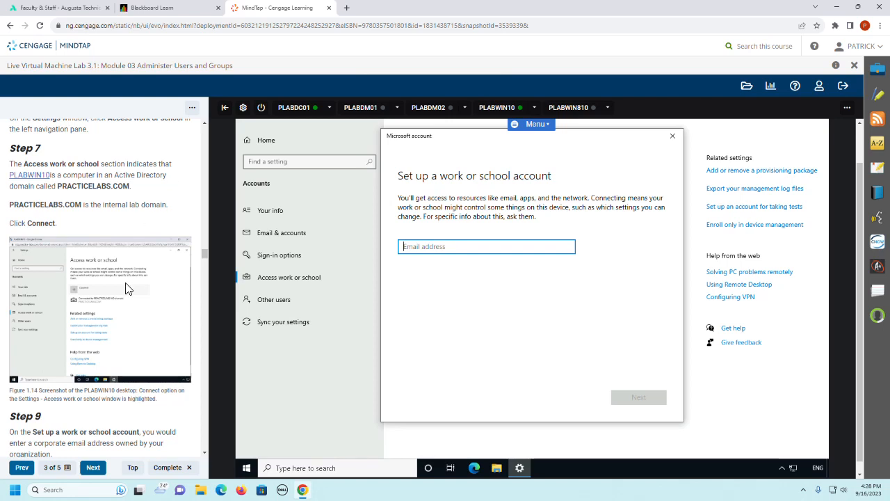
scroll(126, 288, "down", 2)
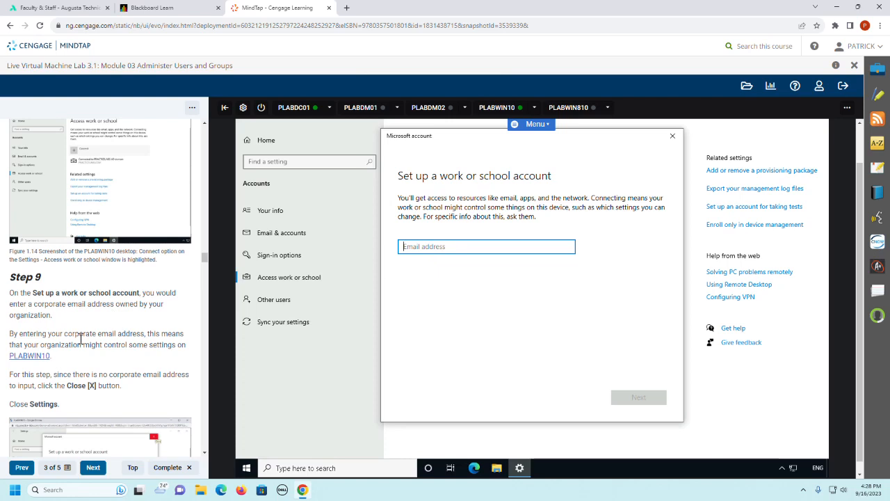
left_click(674, 143)
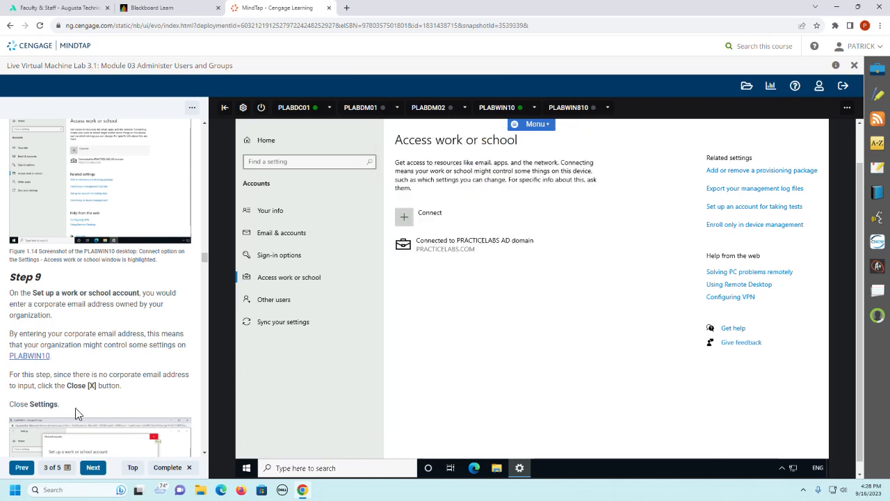
Step: Read the guide through the Task 3 introduction on domain user accounts and close the Settings window on PLABWIN10
scroll(107, 376, "down", 1)
scroll(107, 376, "down", 3)
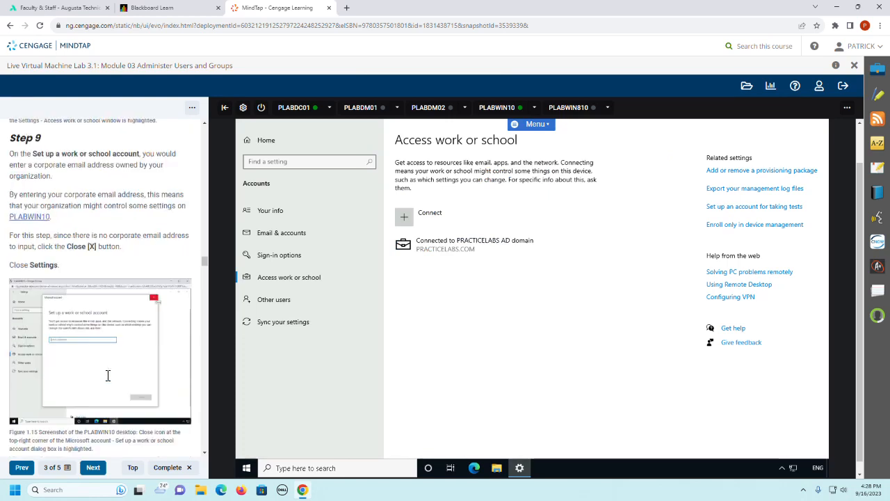
scroll(107, 375, "down", 5)
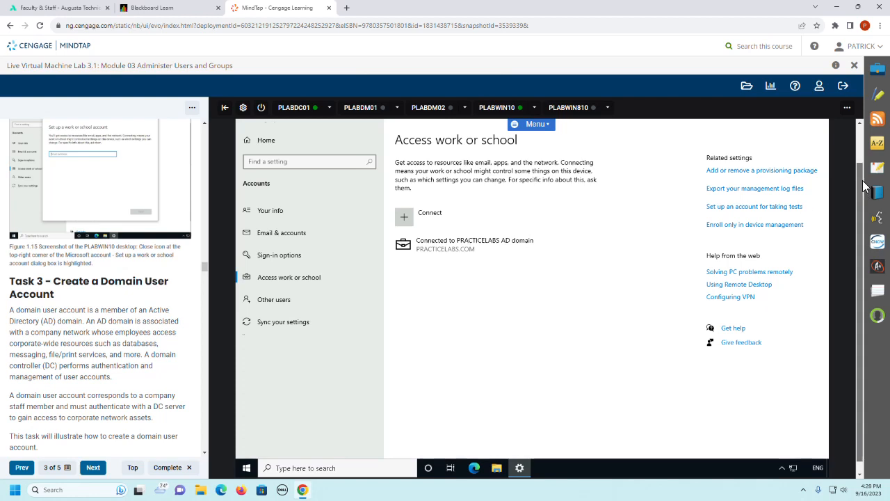
scroll(862, 177, "up", 1)
left_click(819, 140)
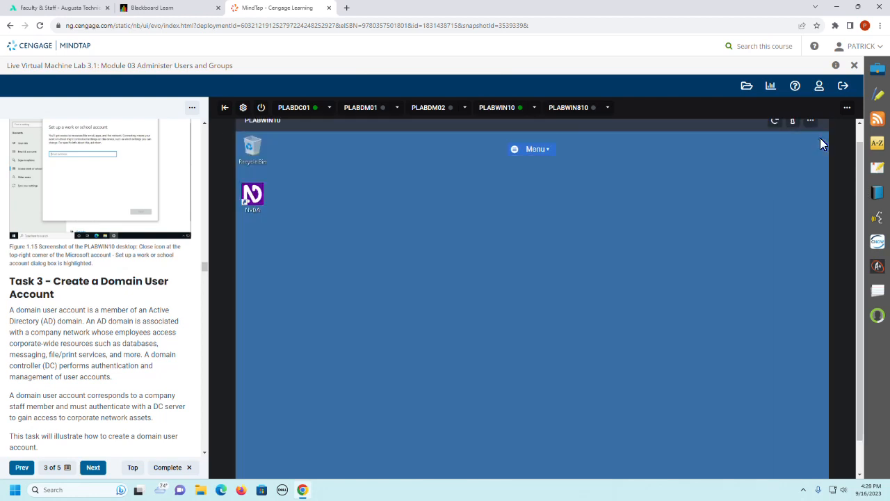
Step: Connect to PLABDC01 as directed in Task 3 Step 1 and sign in to PRACTICELABS\Administrator with the account password
scroll(100, 292, "down", 2)
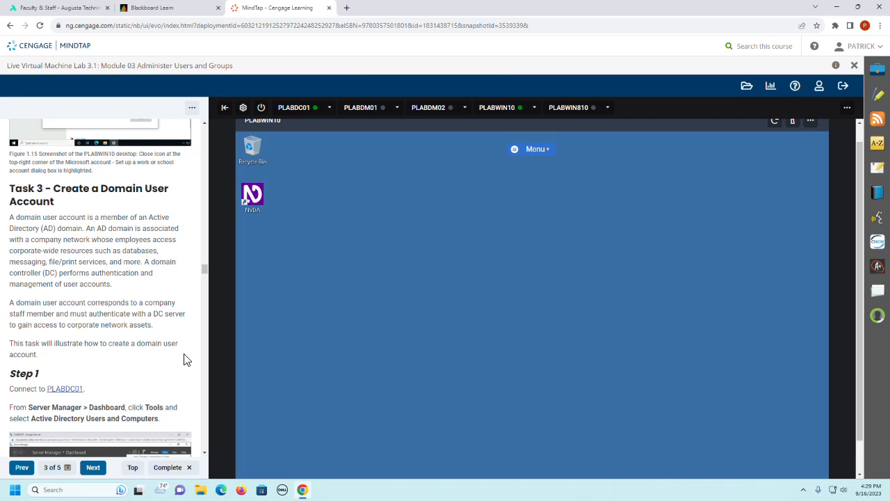
scroll(148, 374, "down", 2)
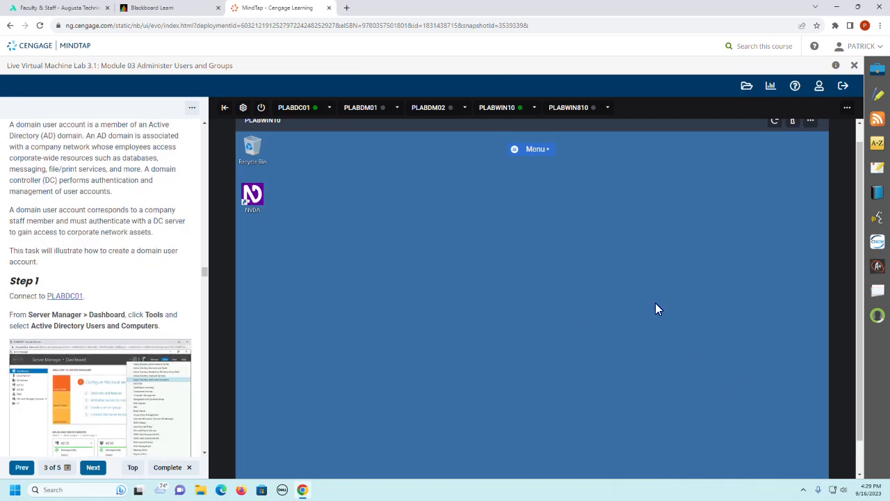
left_click(294, 109)
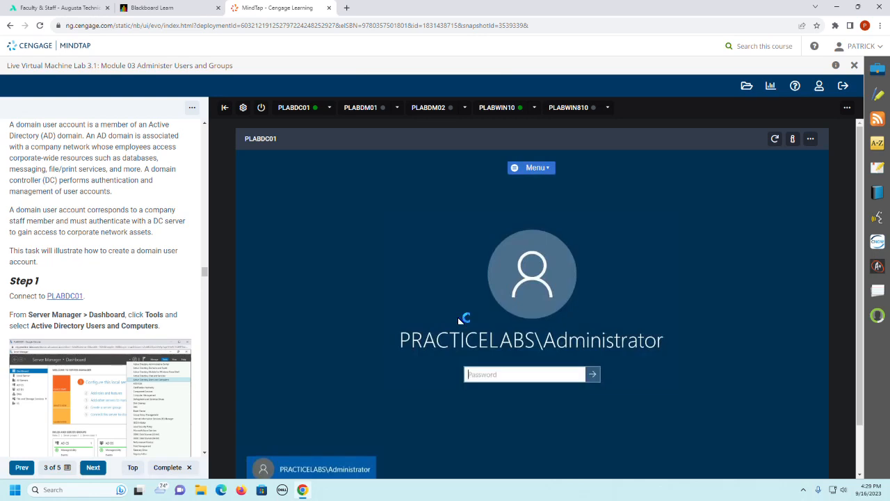
scroll(129, 311, "down", 2)
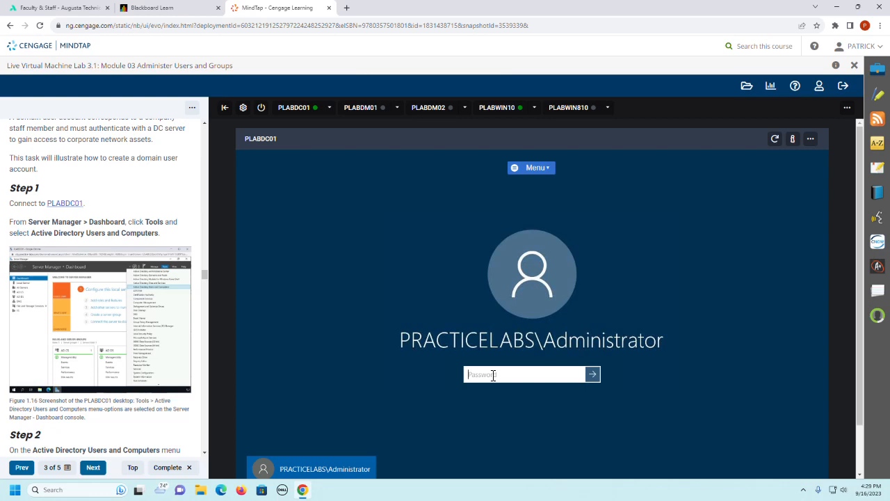
type("Pass")
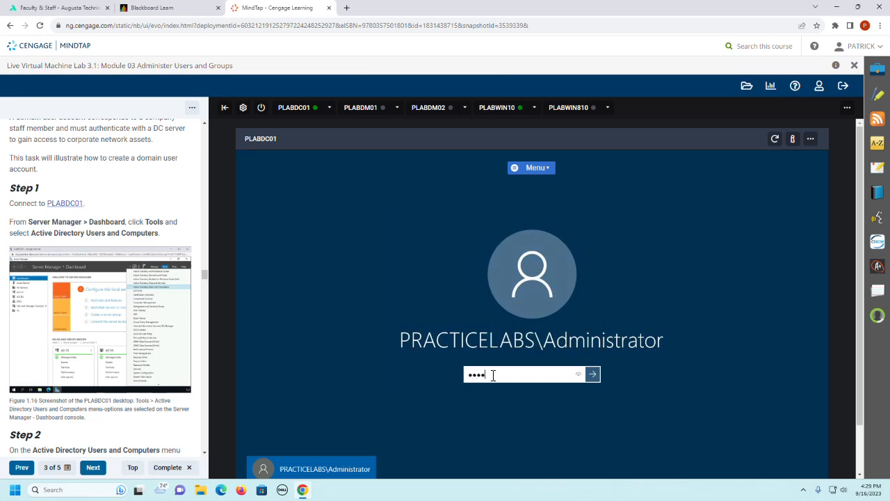
type("w0rd")
key("Return")
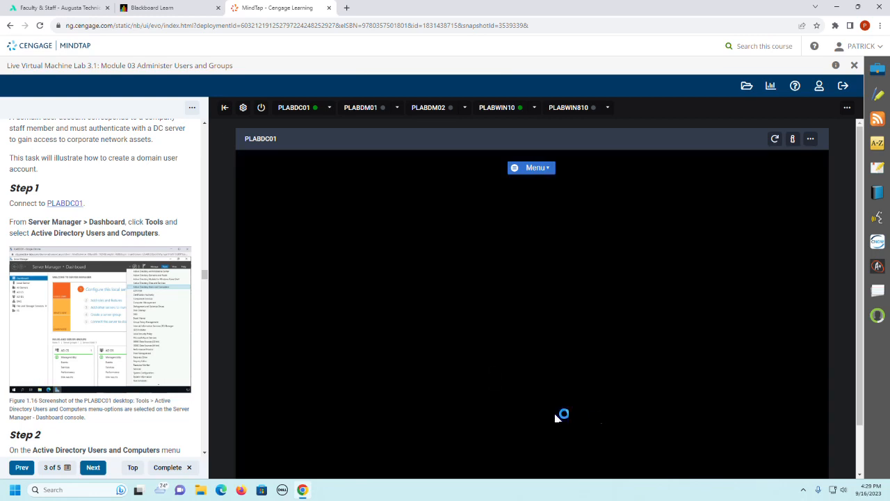
Step: Maximize Server Manager and open Active Directory Users and Computers from its tools
scroll(170, 282, "down", 2)
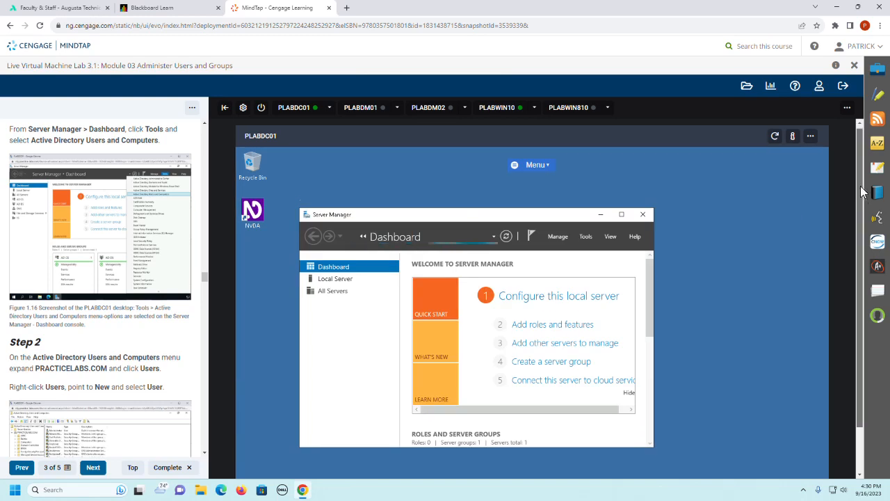
scroll(865, 202, "down", 1)
scroll(864, 204, "down", 1)
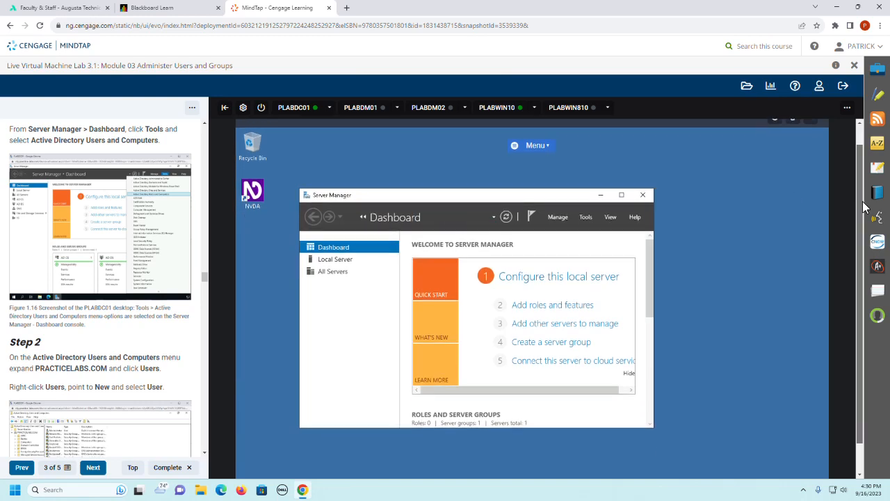
left_click(622, 195)
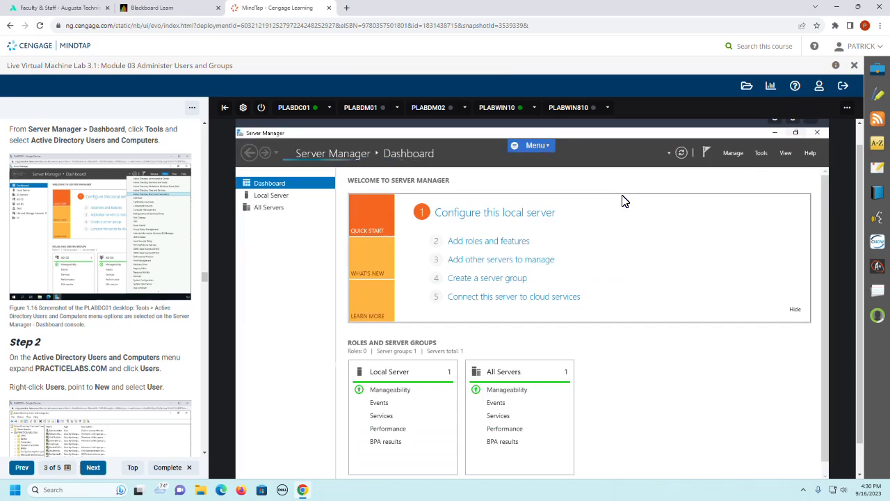
left_click(762, 153)
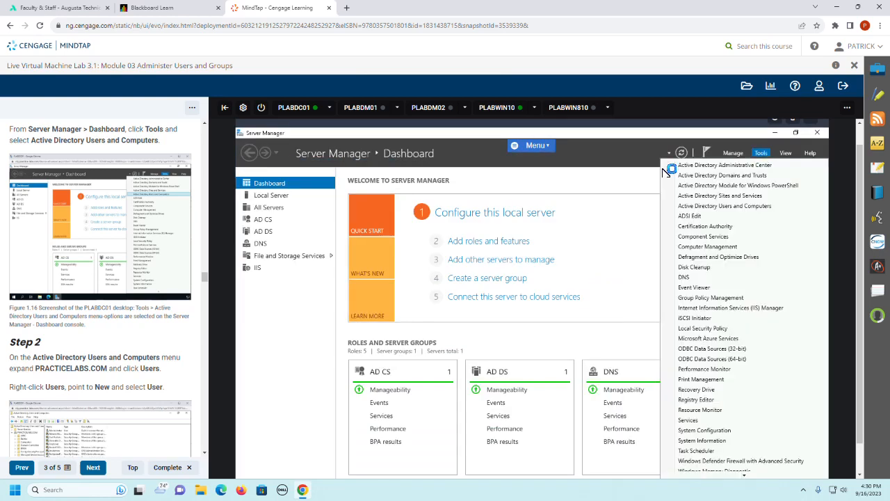
scroll(74, 302, "up", 1)
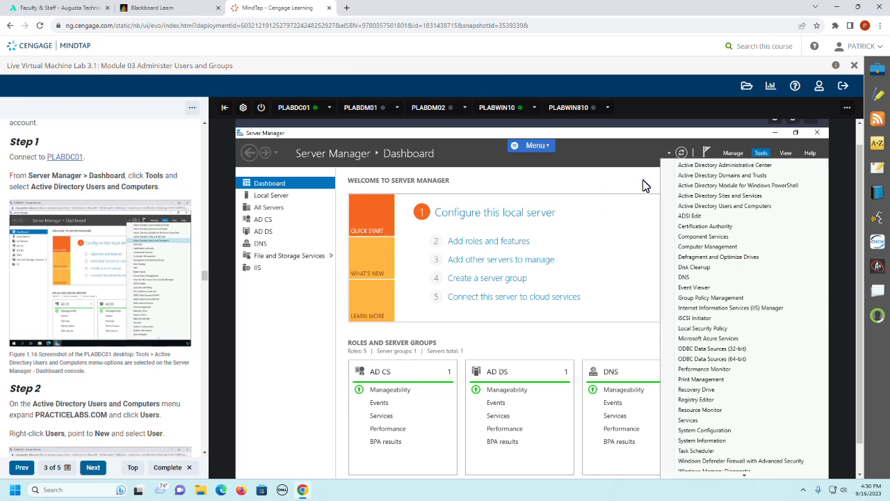
left_click(741, 207)
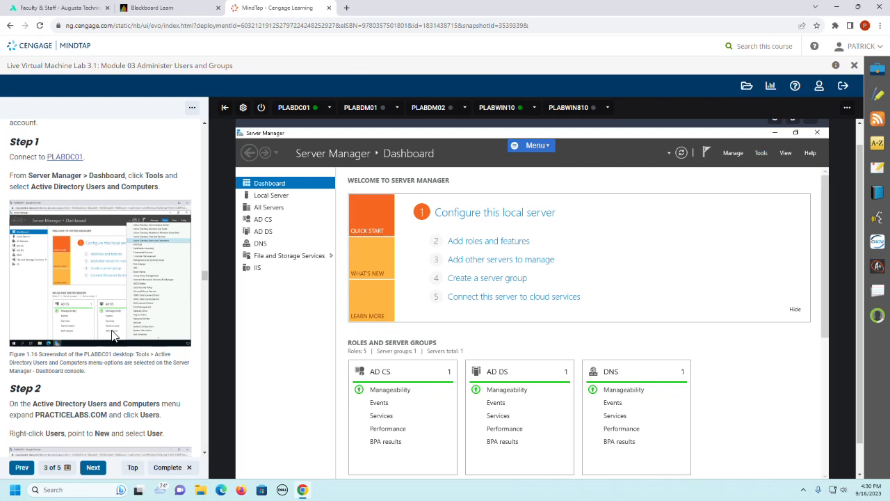
Step: Expand the PRACTICELABS.COM domain and start a new User object in its Users container
scroll(114, 336, "down", 3)
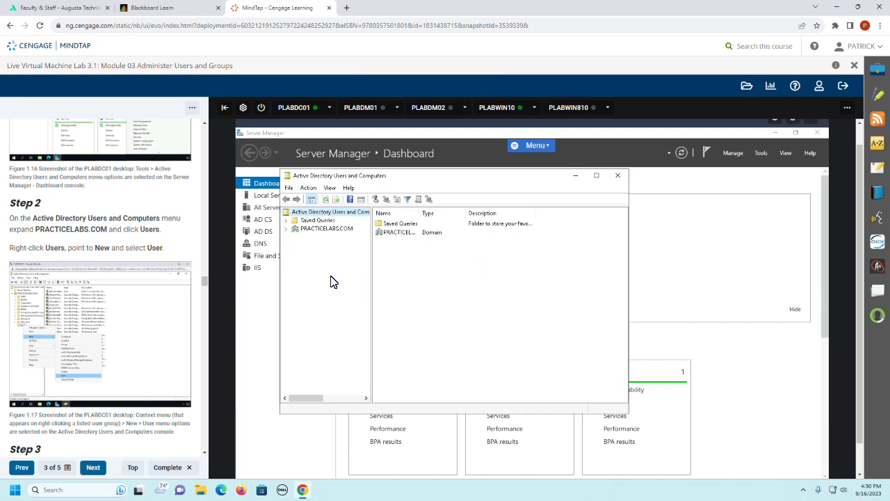
left_click(286, 228)
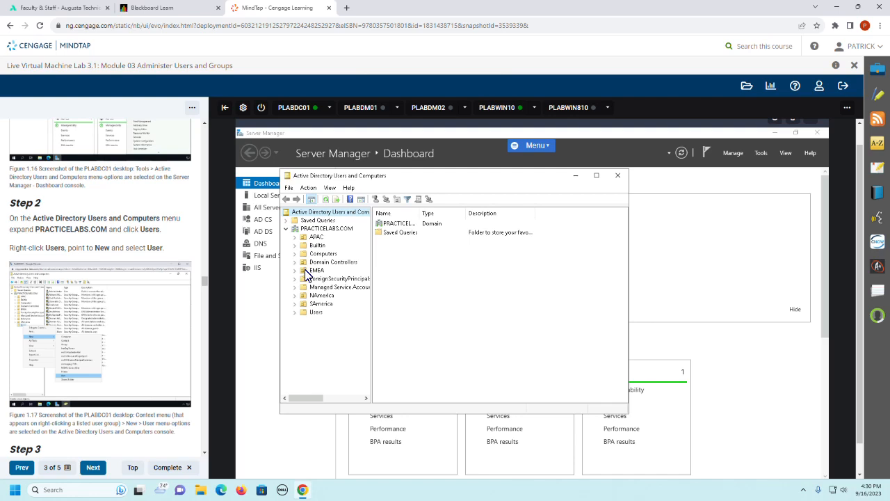
left_click(313, 313)
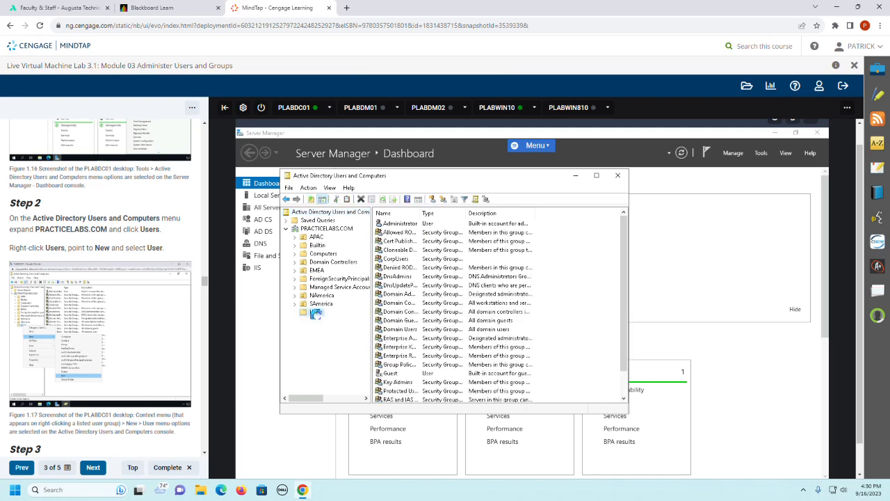
right_click(314, 314)
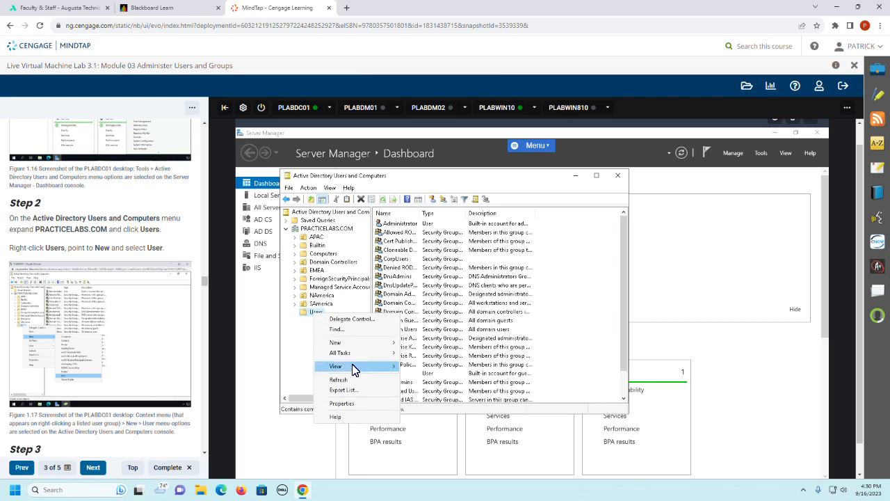
mouse_move(353, 342)
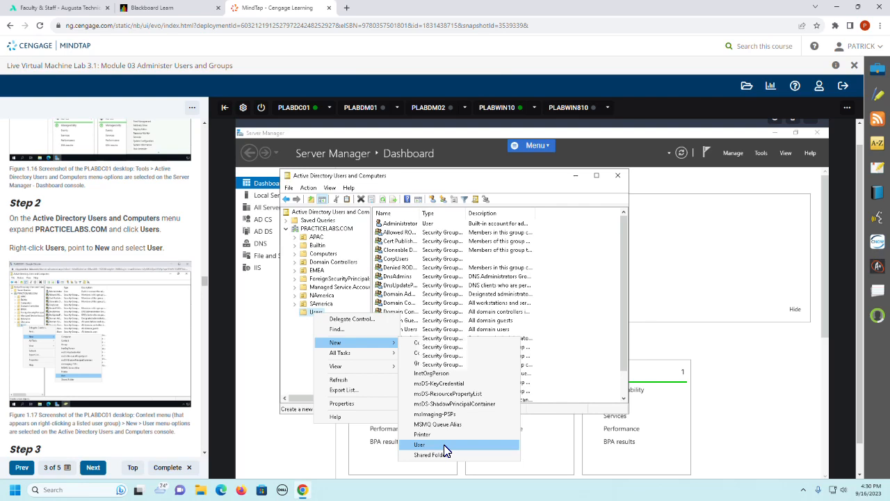
left_click(444, 445)
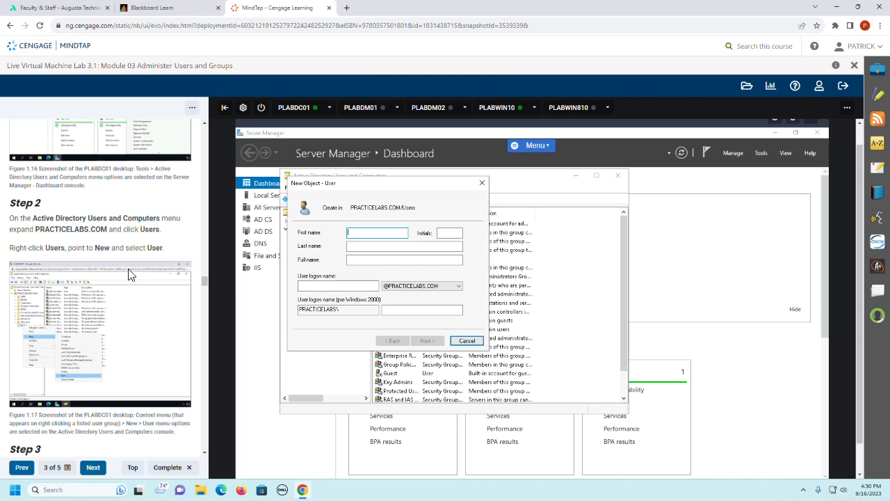
Step: Enter the first name, last name and user logon name given in guide Step 3, and continue to the password page
scroll(132, 275, "down", 2)
scroll(132, 275, "down", 1)
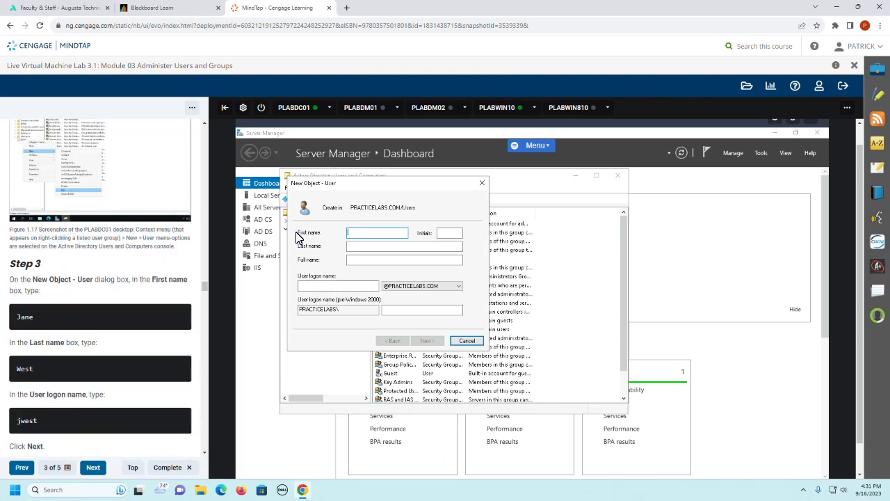
type("Jane")
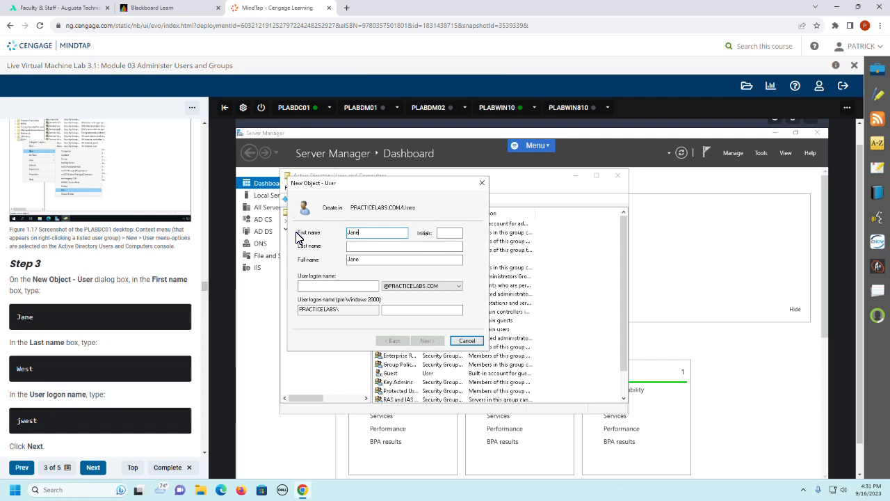
key("Tab")
type("Wes")
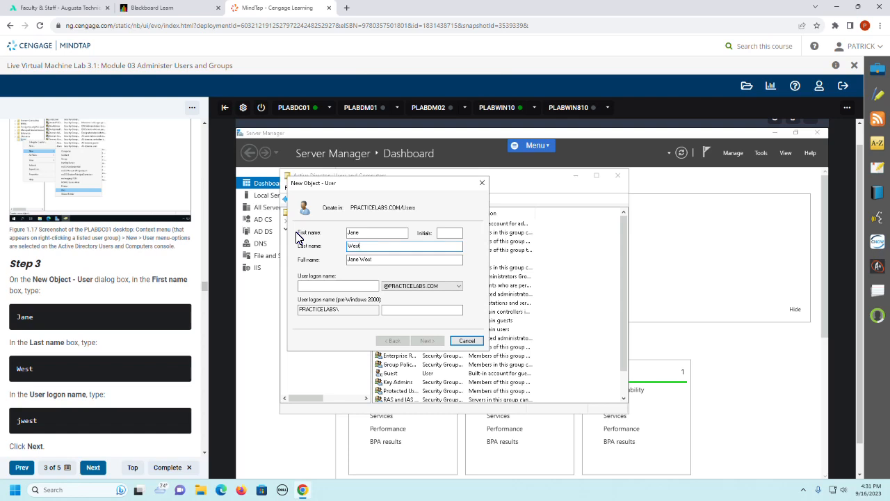
key("Tab")
key("Tab")
type("j")
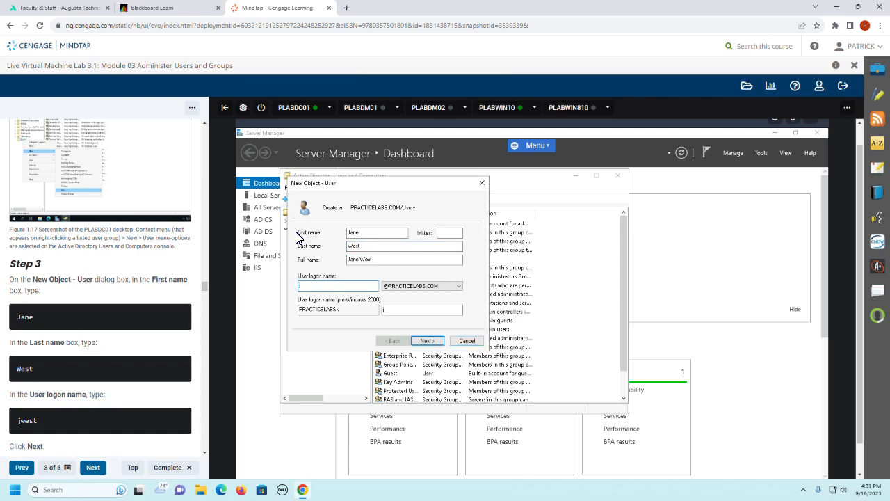
type("west")
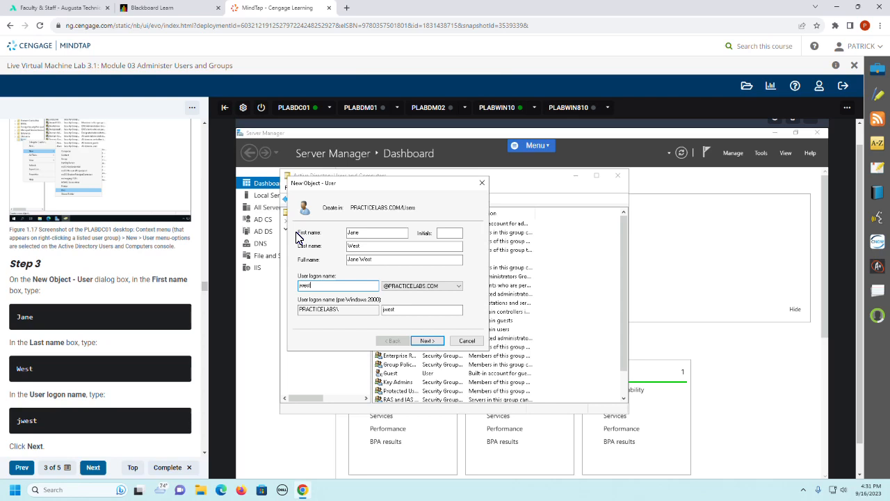
left_click(426, 341)
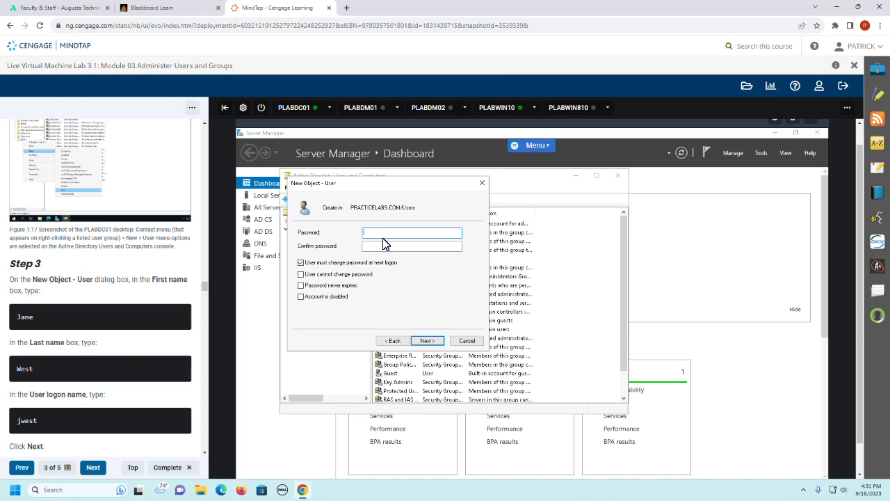
Step: Enter and confirm the new user's password, and turn off "User must change password at next logon"
type("Pa")
key("BackSpace")
key("BackSpace")
type("Passw0rd")
key("Tab")
type("Passw")
left_click(364, 263)
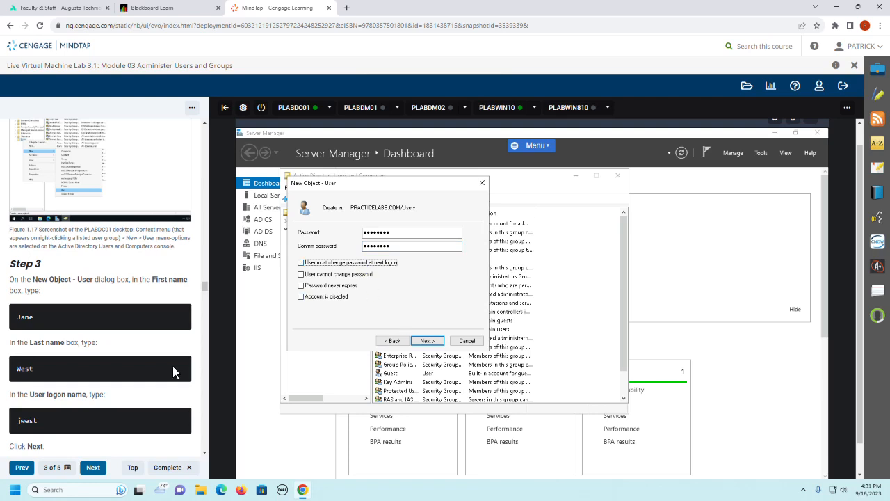
scroll(173, 371, "down", 2)
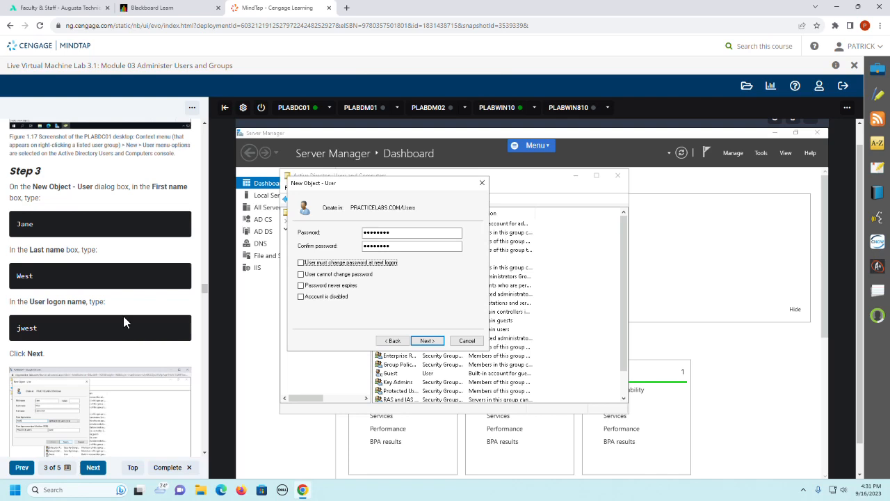
Step: Continue past the password page, finish creating the domain user, and select the new account in the Users container
scroll(123, 315, "down", 2)
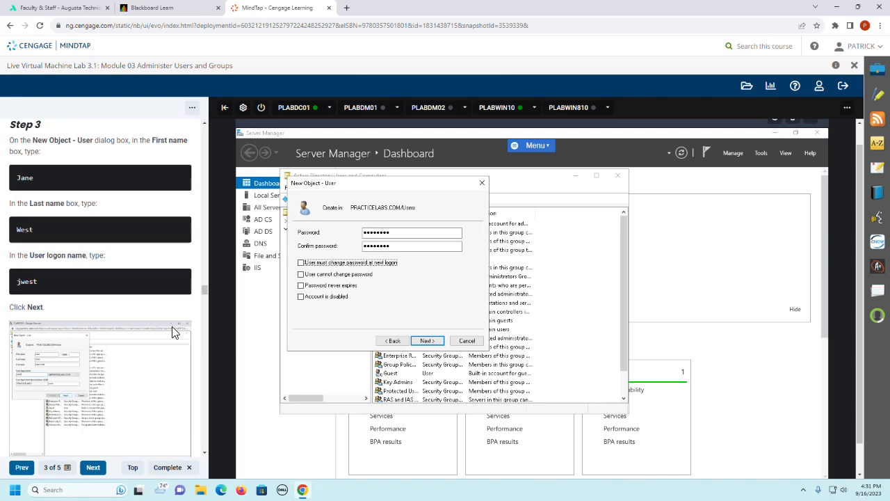
scroll(174, 333, "down", 1)
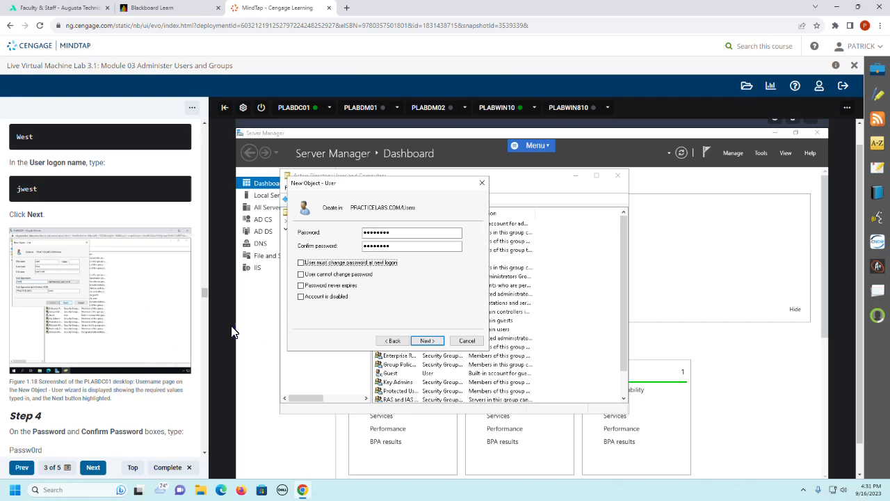
scroll(128, 332, "down", 2)
scroll(127, 332, "down", 2)
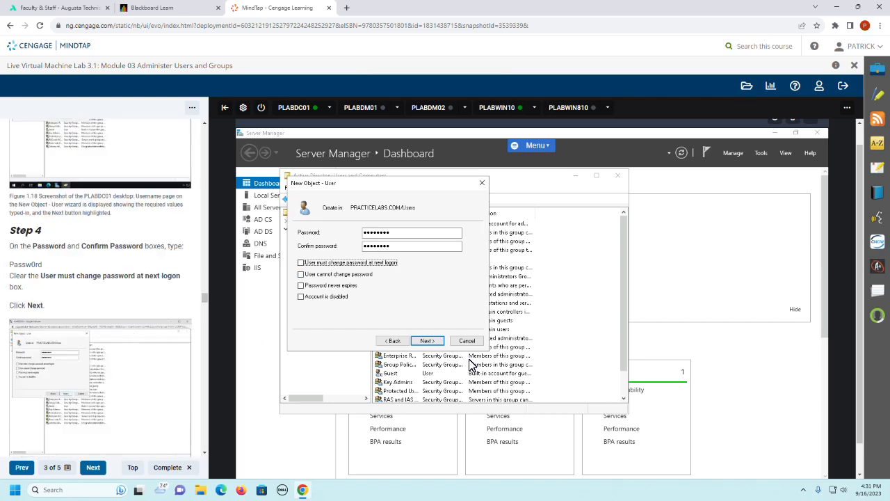
left_click(426, 341)
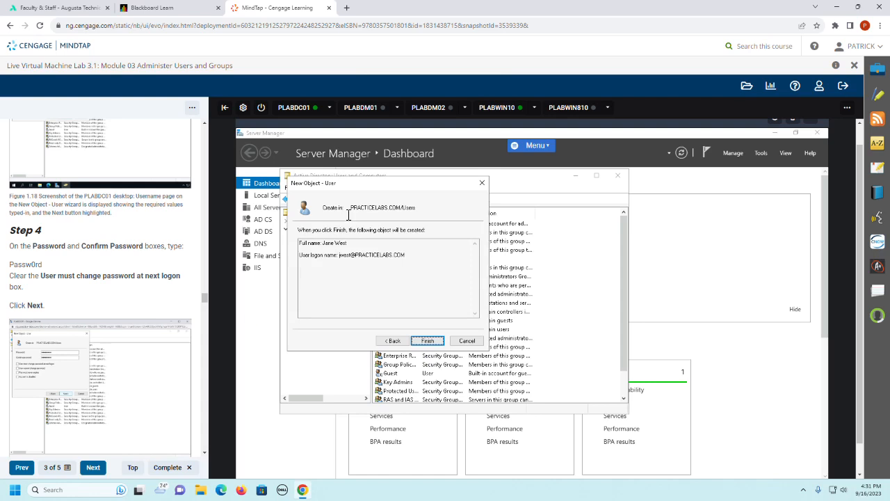
left_click(427, 340)
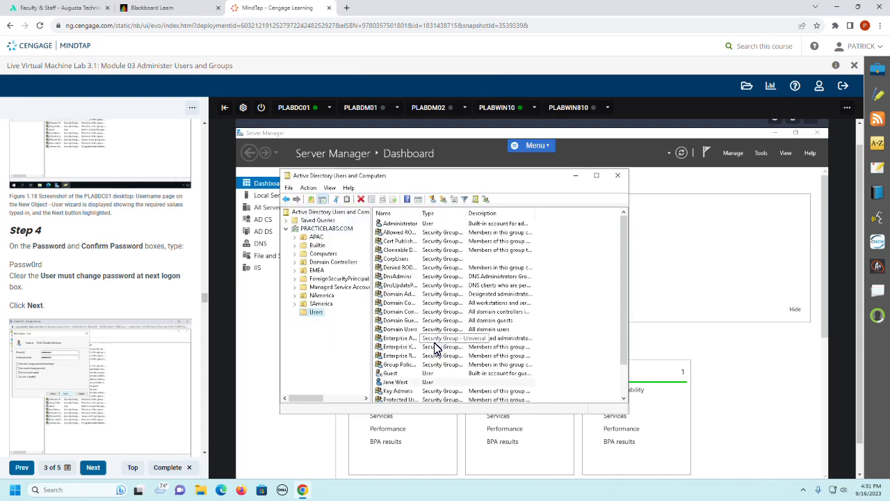
left_click(397, 383)
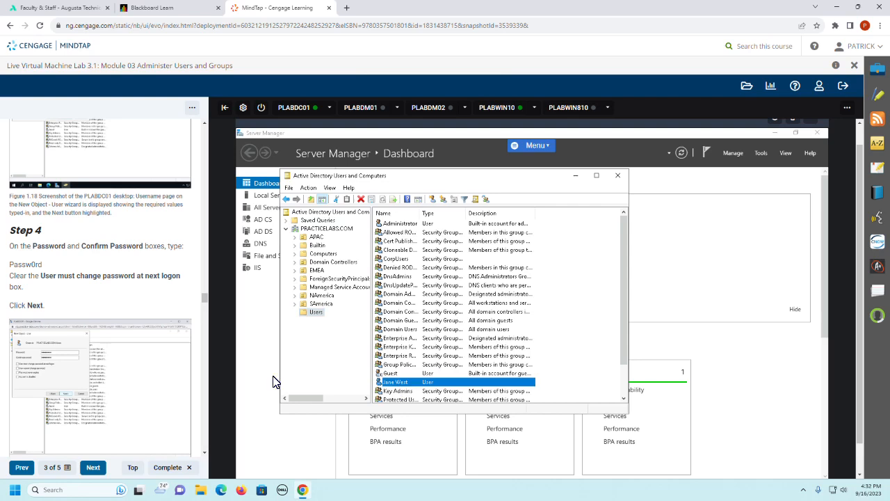
Step: Read the lab guide through Task 3 Step 6 and close the Active Directory Users and Computers window
scroll(108, 306, "down", 3)
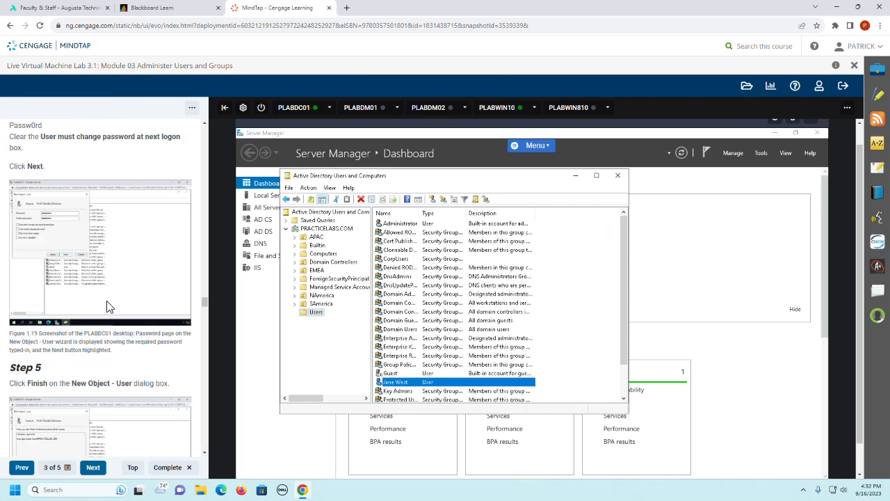
scroll(108, 306, "down", 2)
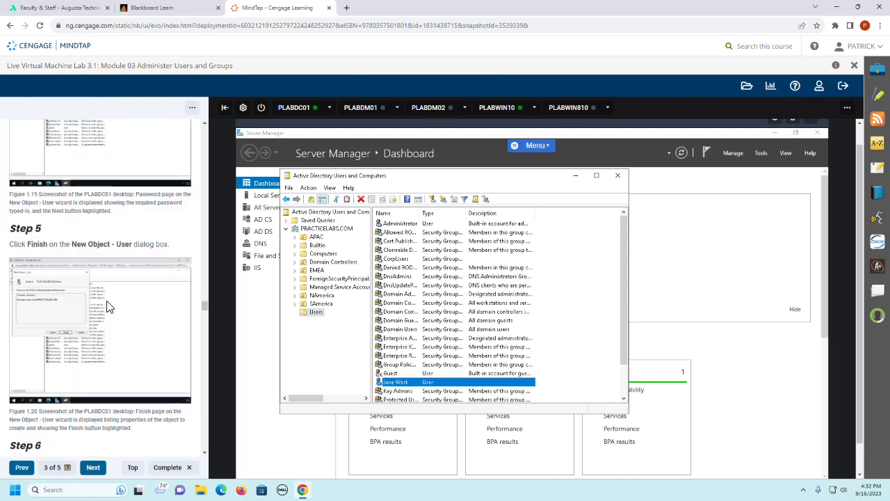
scroll(108, 306, "down", 1)
scroll(108, 306, "down", 1)
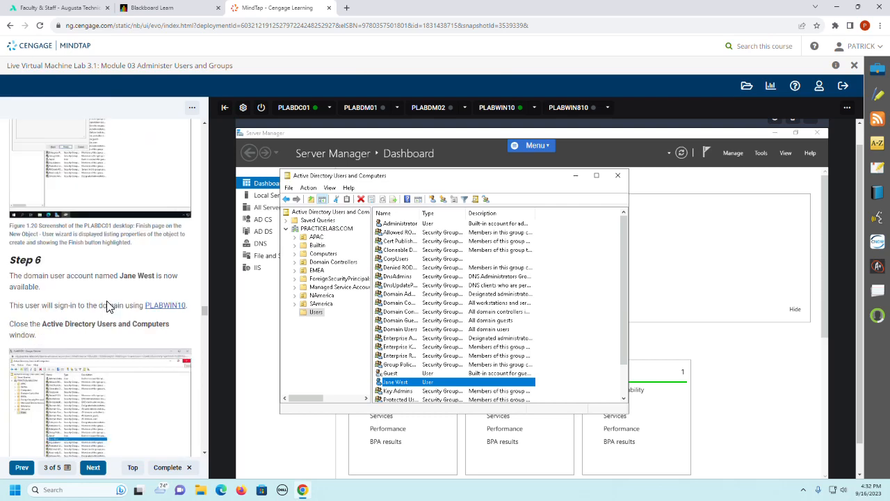
scroll(108, 306, "down", 1)
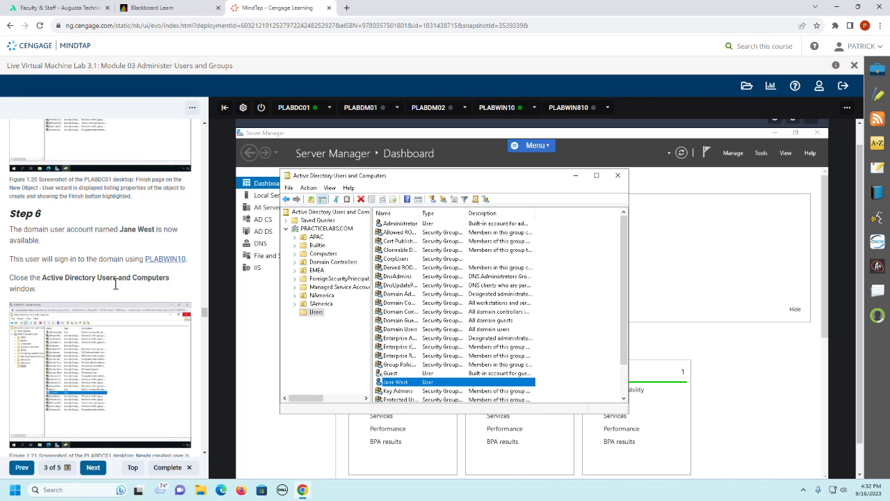
scroll(116, 283, "down", 1)
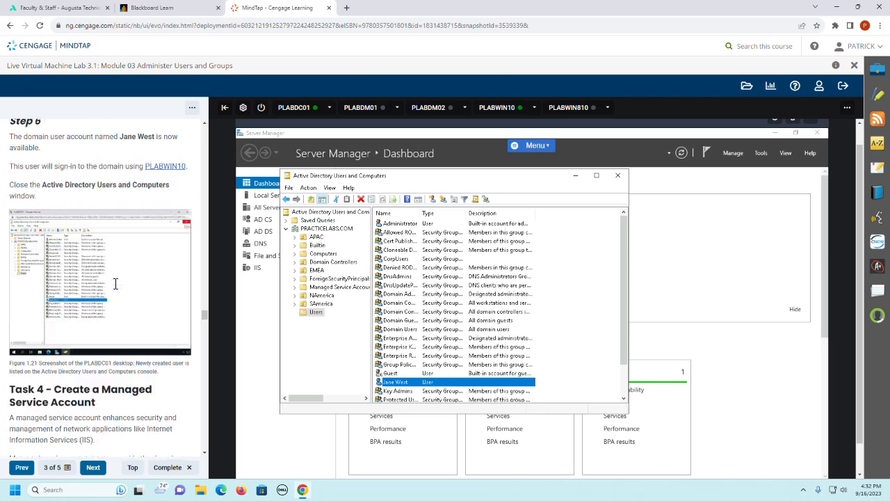
left_click(620, 175)
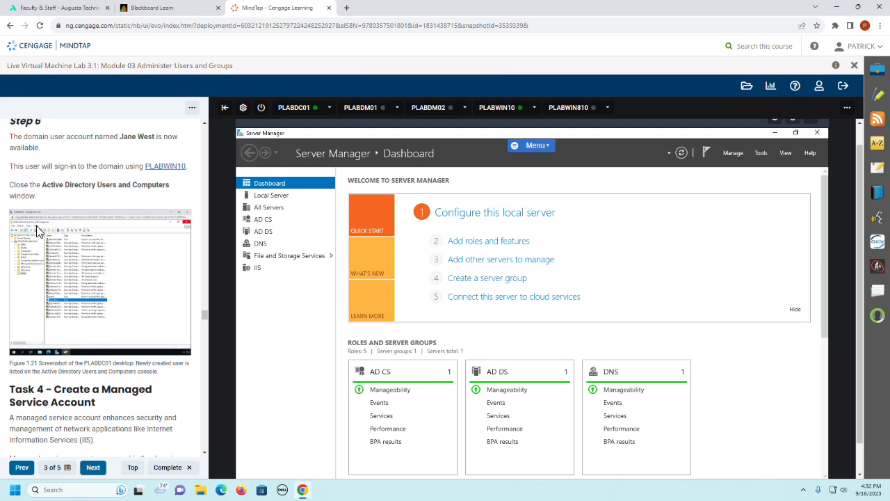
Step: Switch to PLABWIN10 and sign in to the PRACTICELABS domain as Other user with the new account's logon name and password
scroll(38, 232, "down", 2)
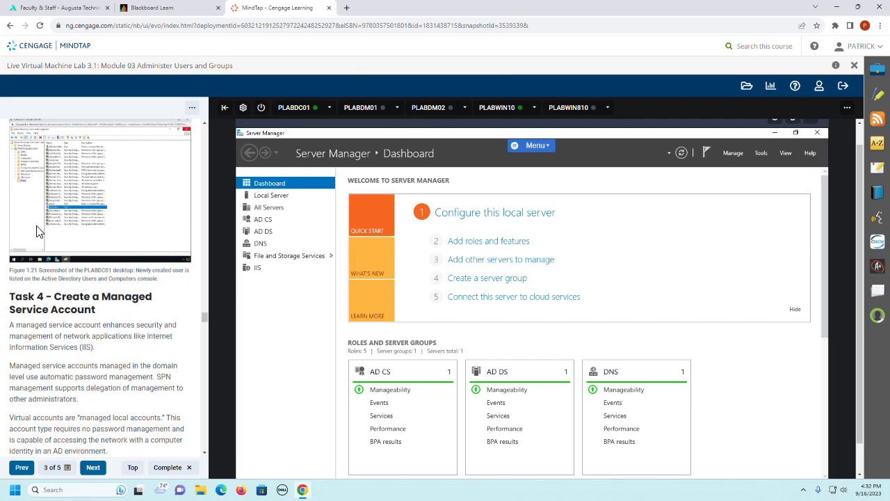
left_click(502, 109)
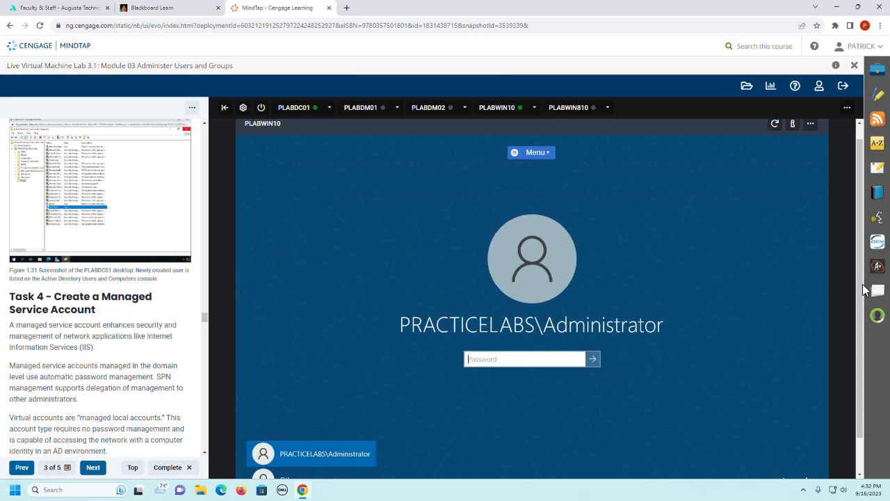
scroll(683, 353, "down", 1)
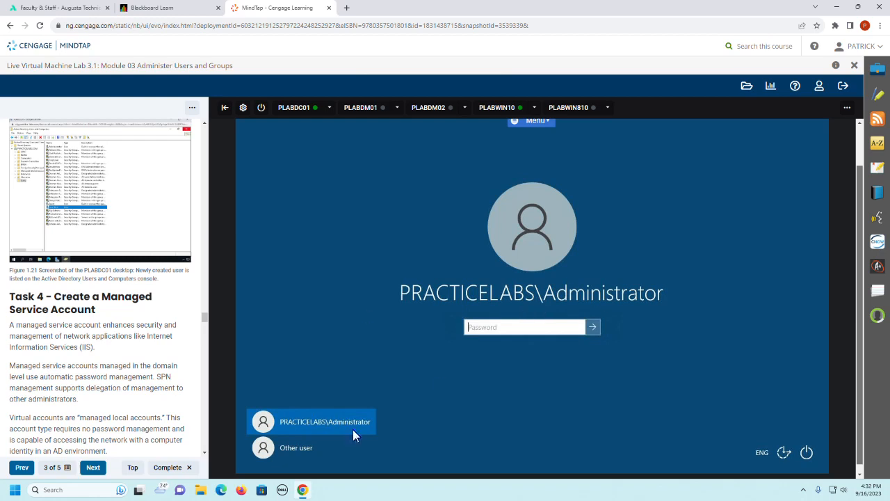
left_click(286, 449)
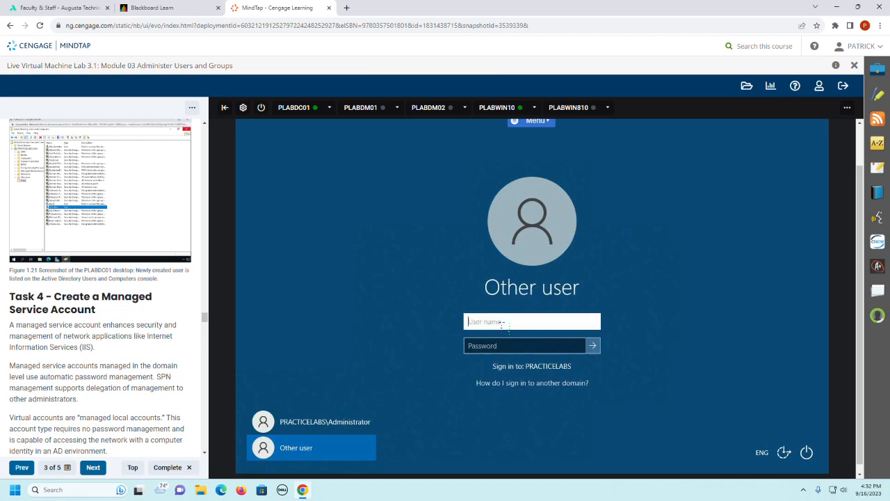
type("jwest")
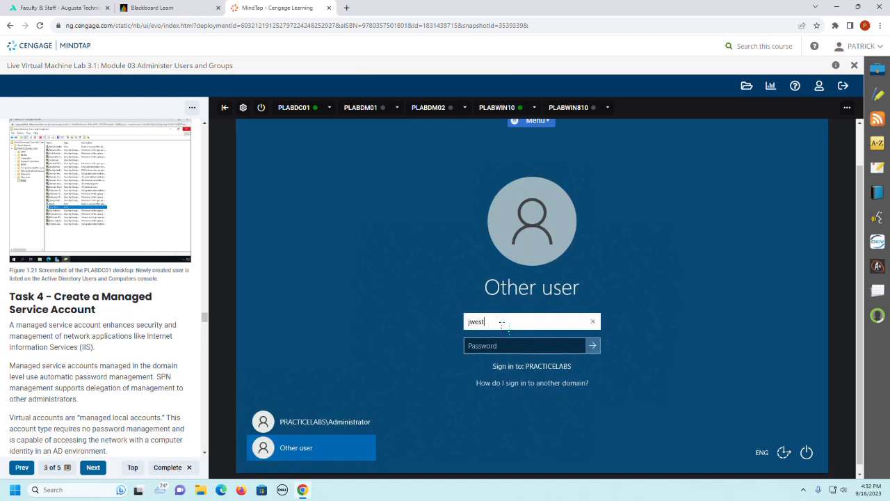
key("Tab")
type("Pass")
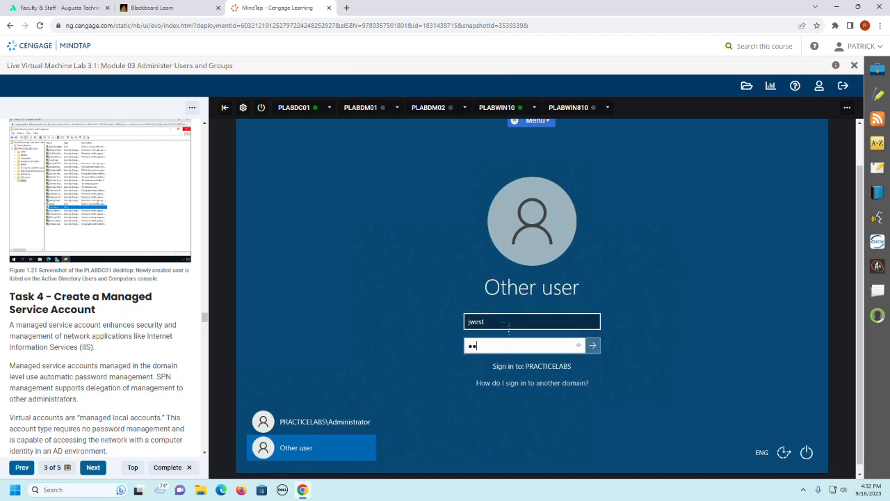
type("w0rd")
key("Return")
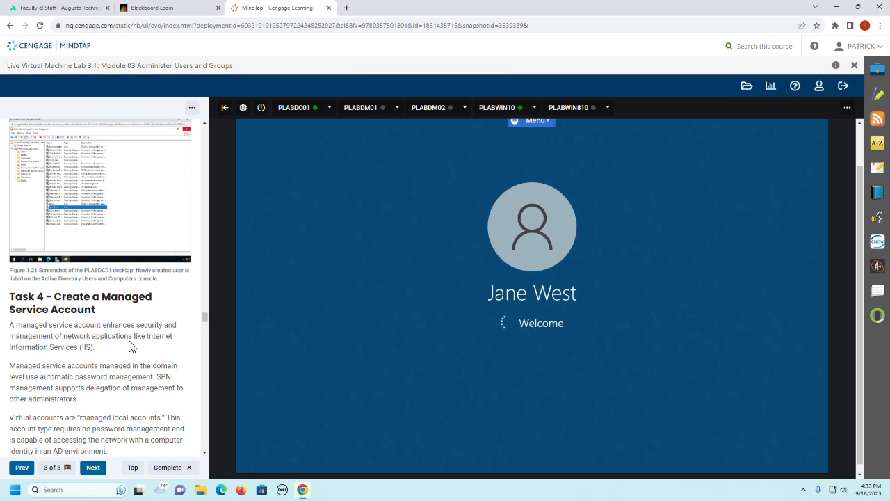
Step: Browse to Local Disk (C:) in File Explorer on PLABWIN10 and agree to the BGInfo license terms
scroll(160, 328, "down", 1)
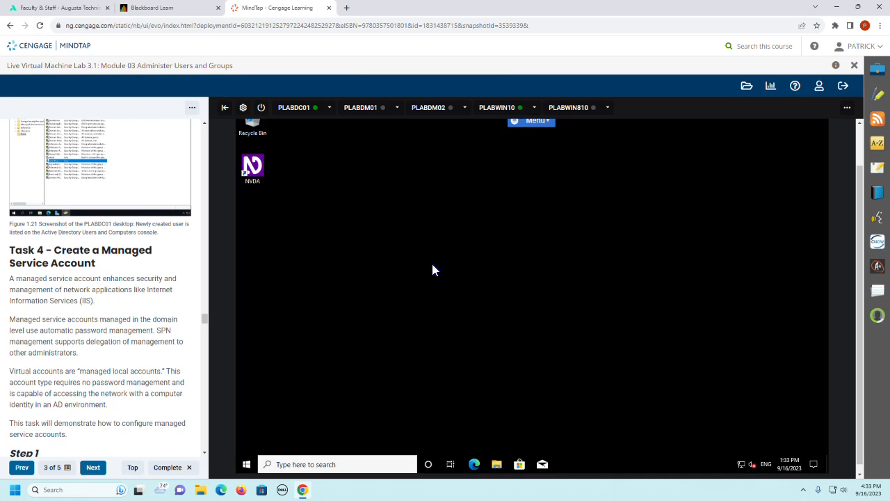
left_click(496, 465)
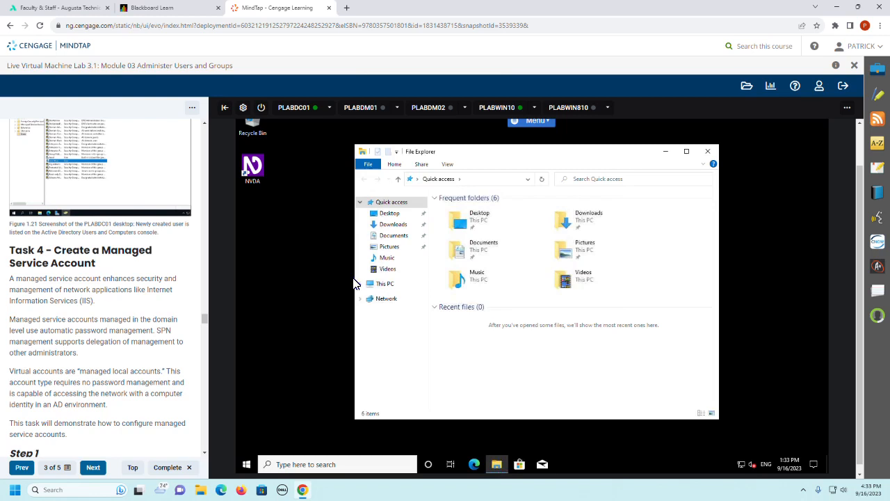
left_click(376, 285)
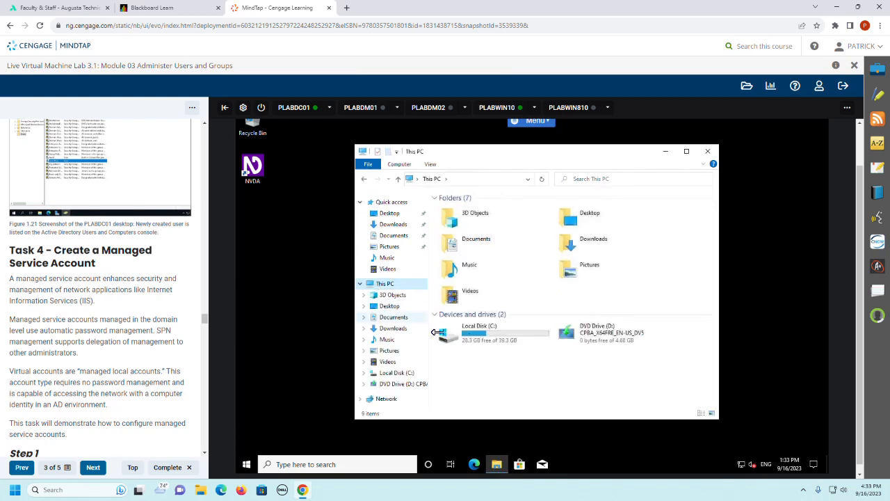
double_click(469, 337)
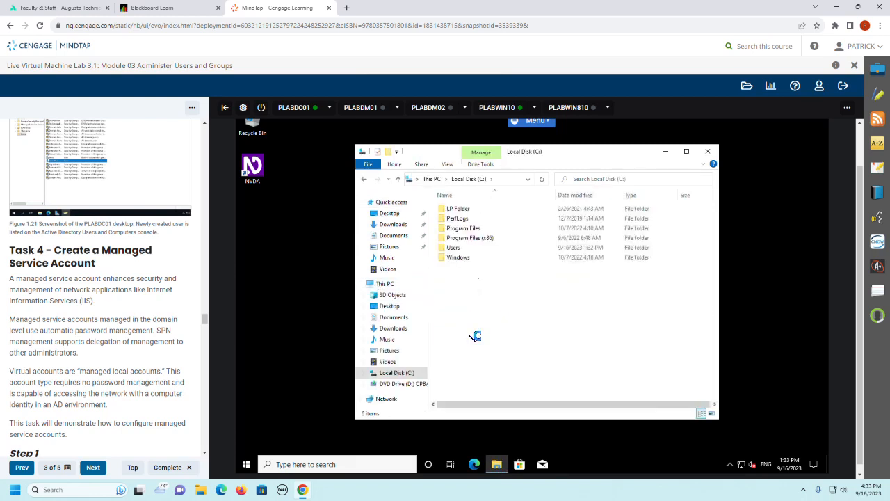
left_click(462, 249)
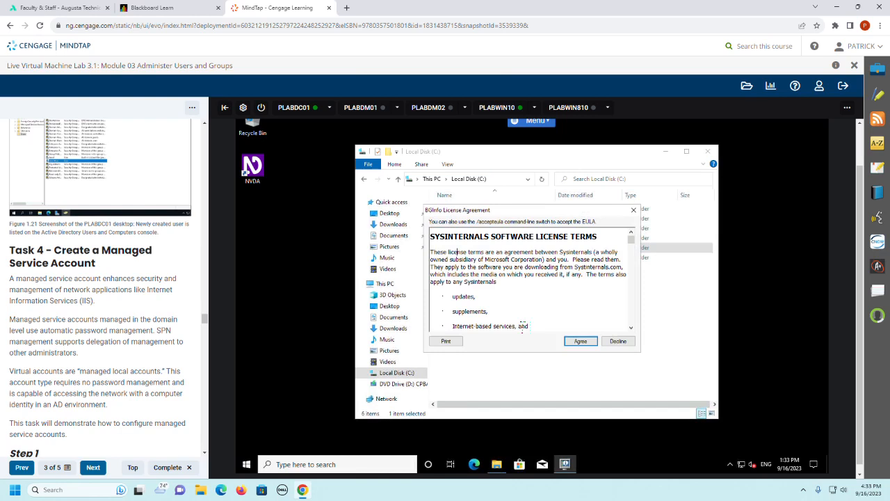
left_click(588, 341)
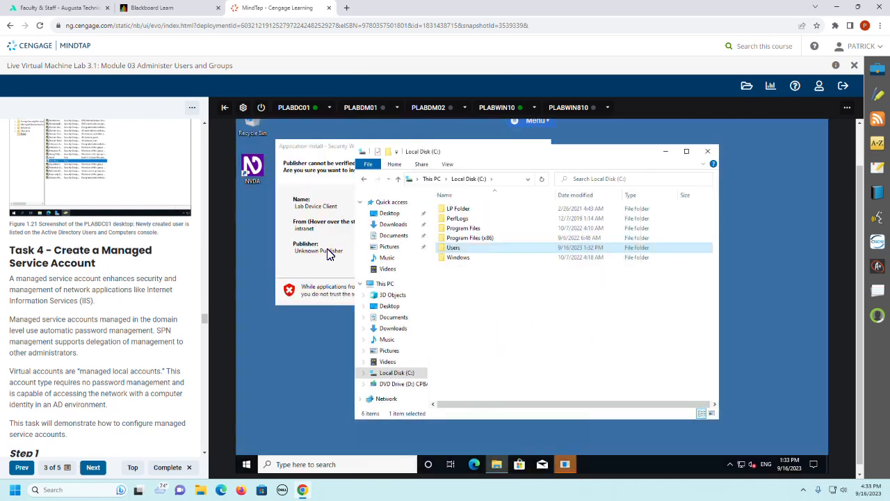
Step: Open the Users folder on drive C: to check for the new user's profile folder, and close File Explorer
left_click(468, 264)
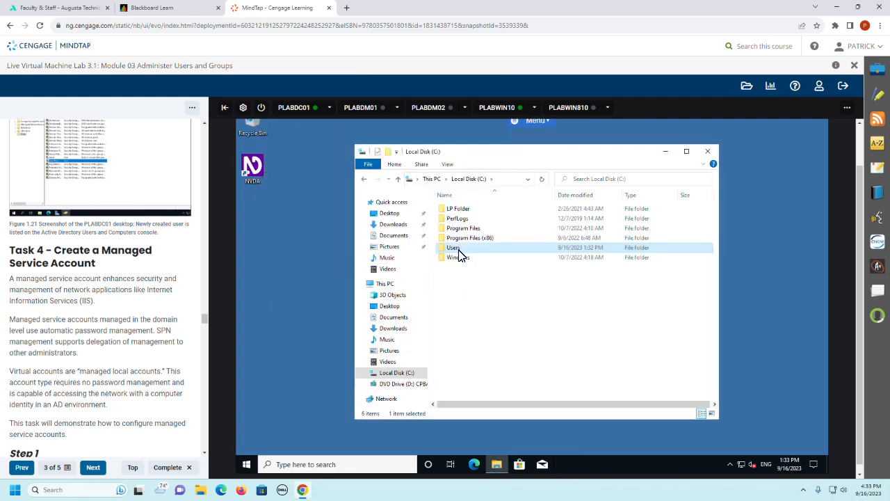
double_click(460, 249)
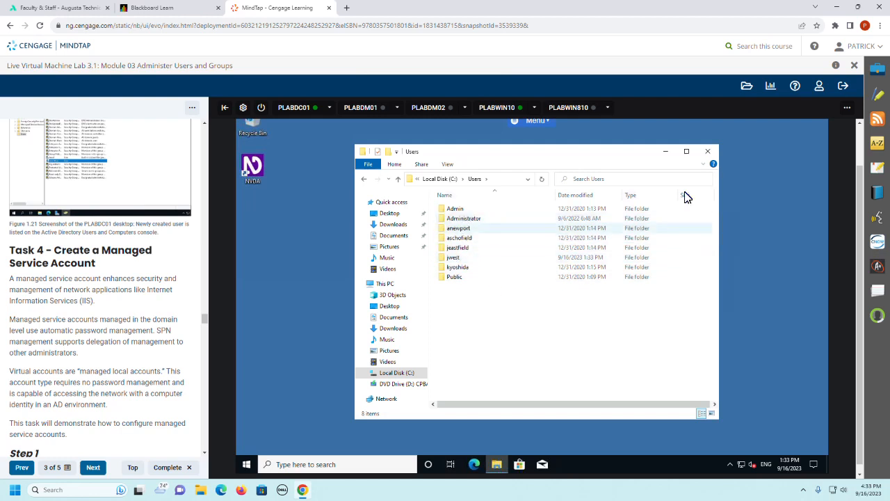
left_click(707, 153)
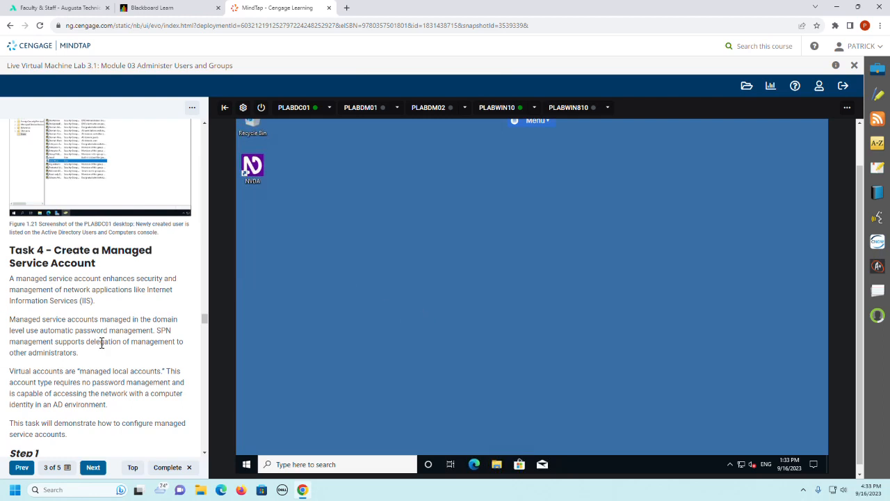
Step: Read the Task 4 introduction in the guide, switch to PLABDC01 and sign back in with the PRACTICELABS\Administrator password
scroll(101, 343, "down", 1)
scroll(102, 343, "down", 1)
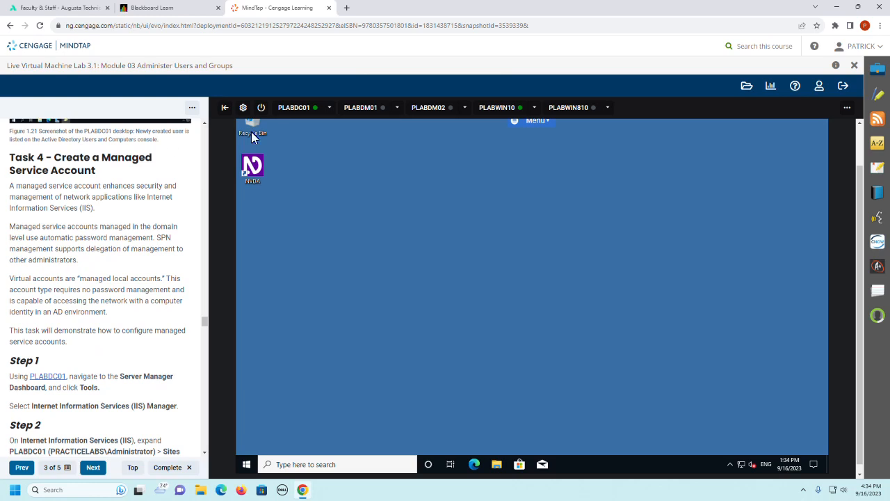
left_click(294, 109)
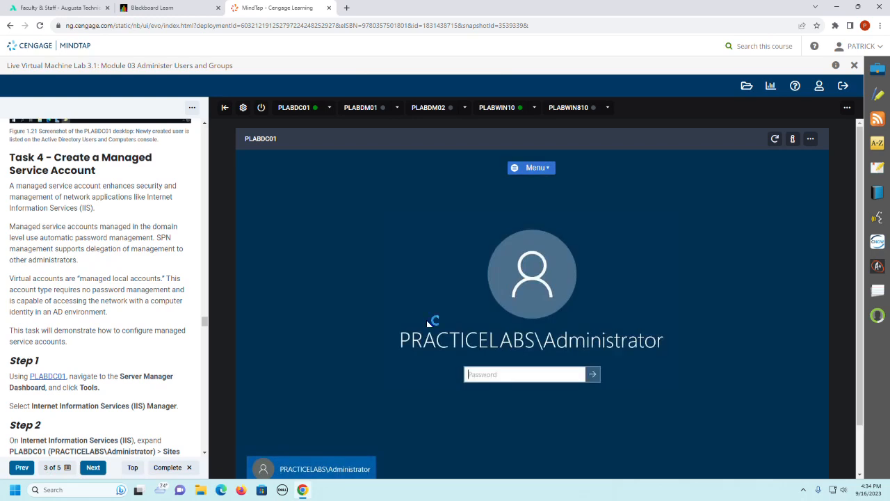
left_click(493, 376)
type("Pa")
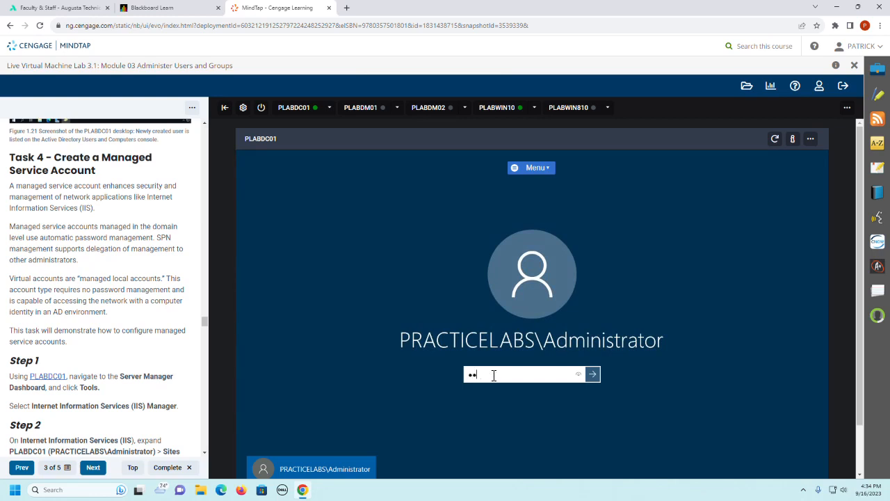
type("ssw0rd")
key("Return")
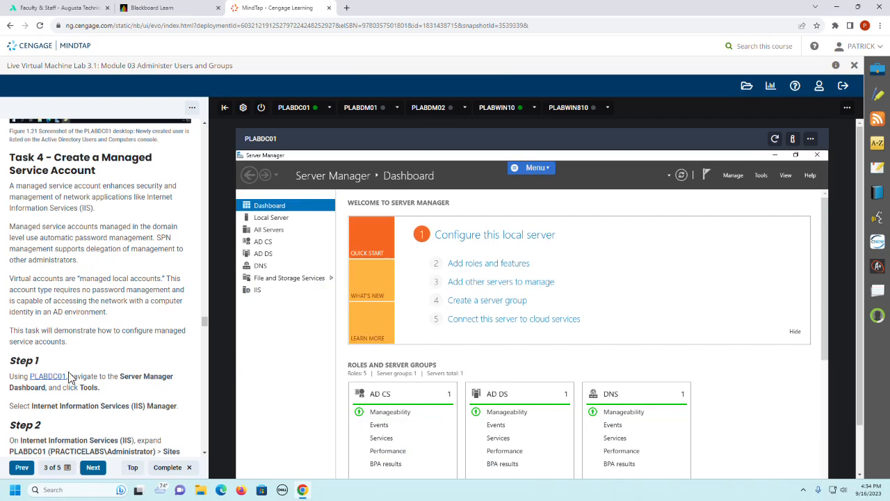
Step: Open Internet Information Services (IIS) Manager from Server Manager's tools and bring guide Step 2 into view
left_click(759, 177)
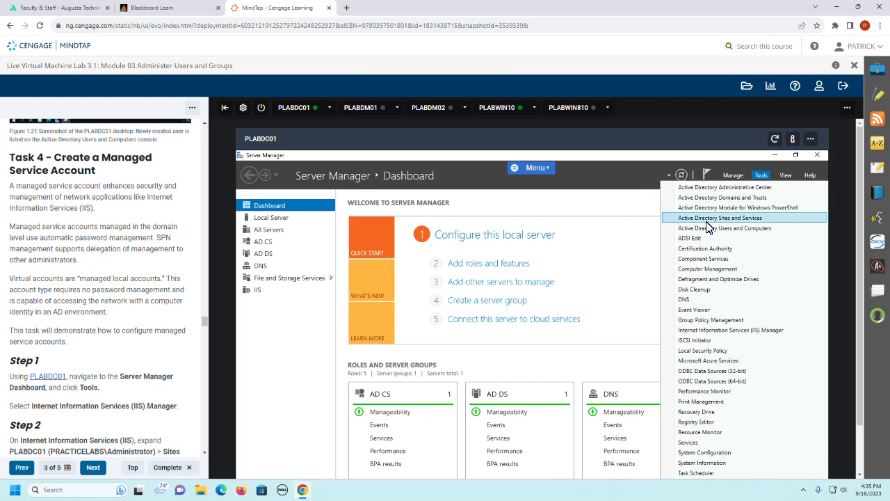
left_click(712, 332)
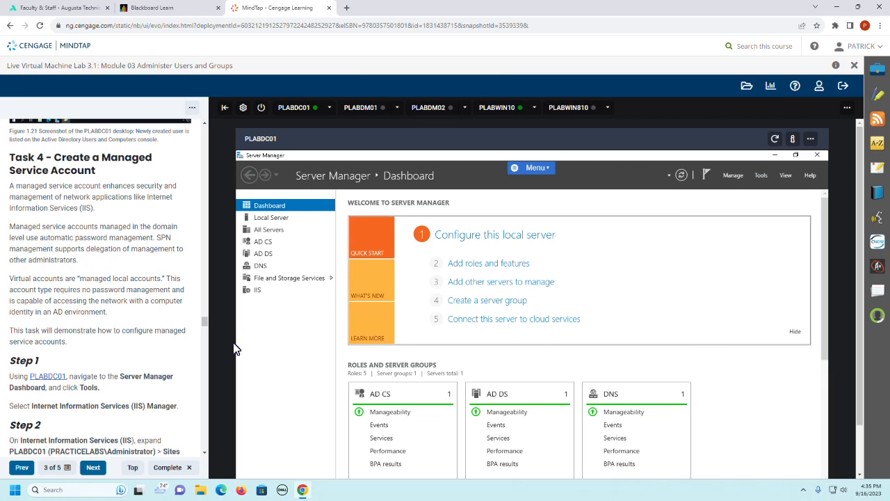
scroll(73, 301, "down", 3)
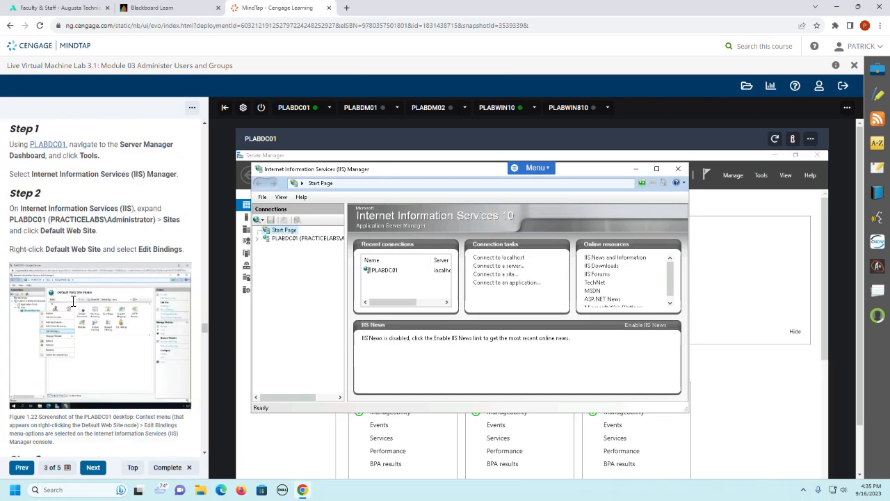
Step: Maximize IIS Manager, expand PLABDC01 and Sites to Default Web Site, and open that site's bindings for editing
left_click(655, 169)
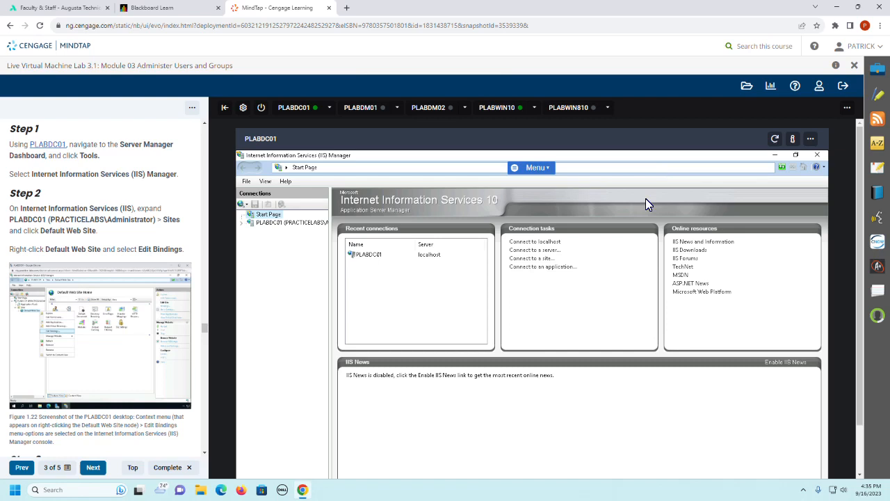
left_click(242, 222)
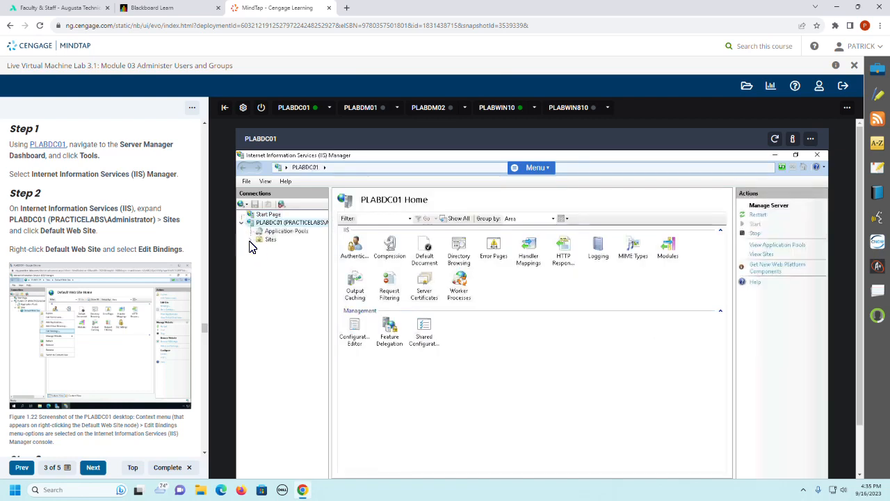
left_click(251, 240)
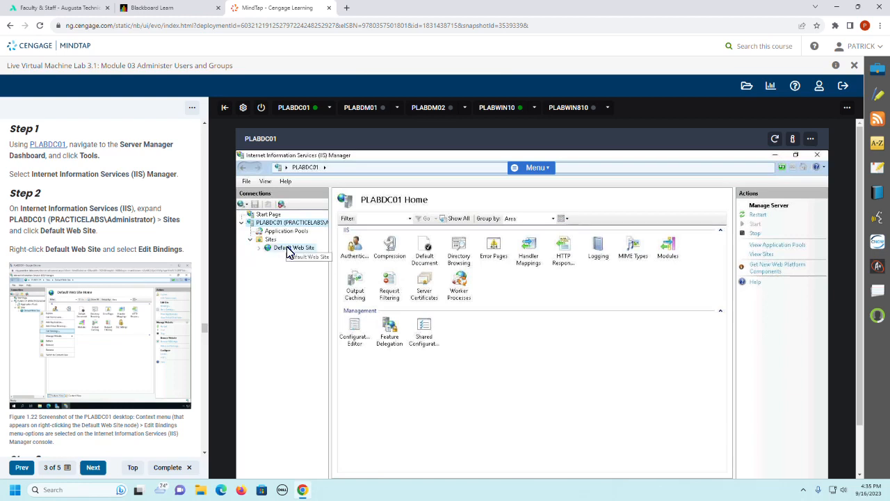
left_click(288, 248)
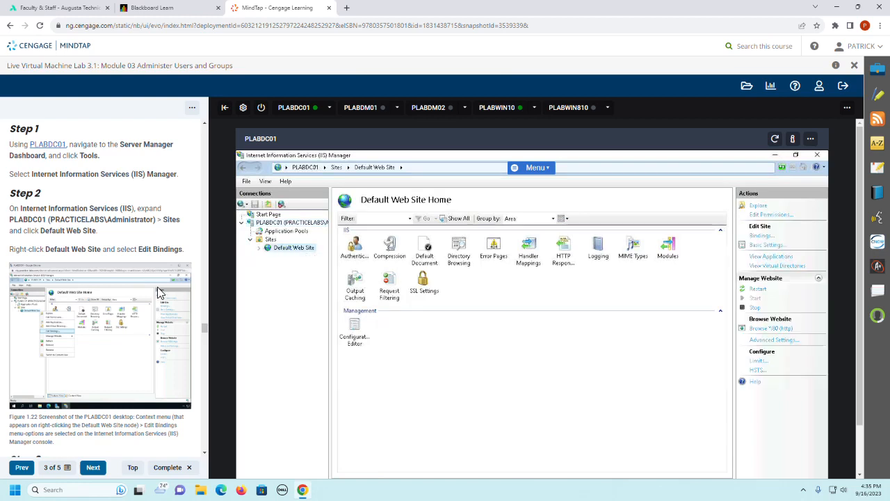
right_click(295, 254)
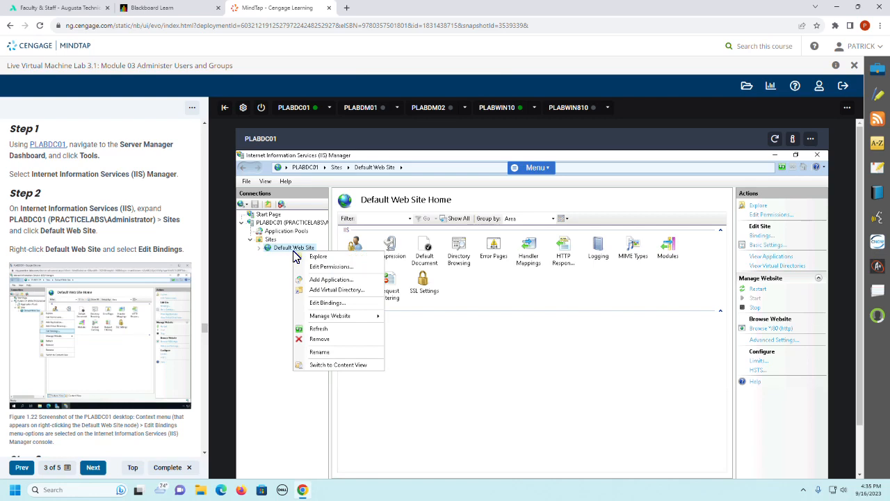
left_click(345, 304)
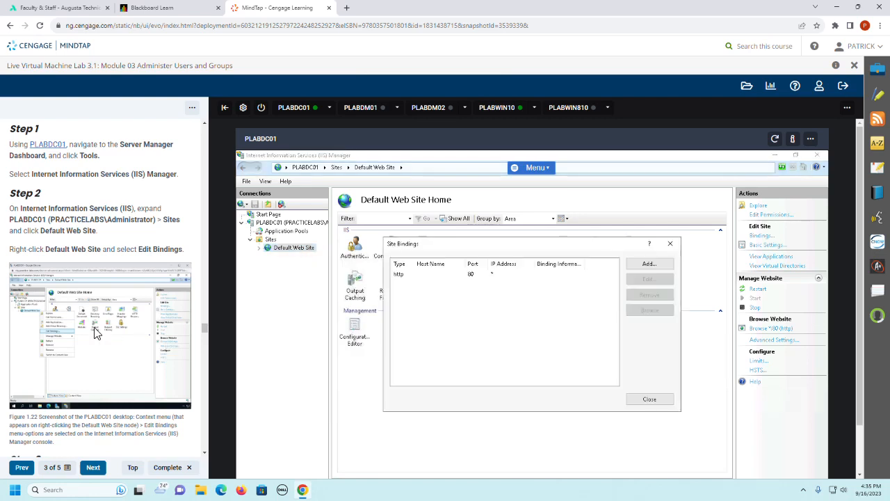
scroll(96, 333, "down", 3)
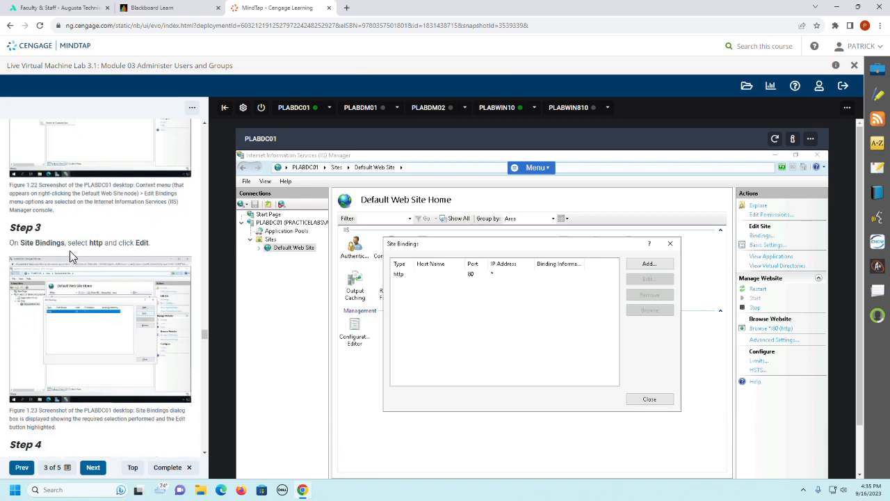
left_click(402, 275)
left_click(661, 280)
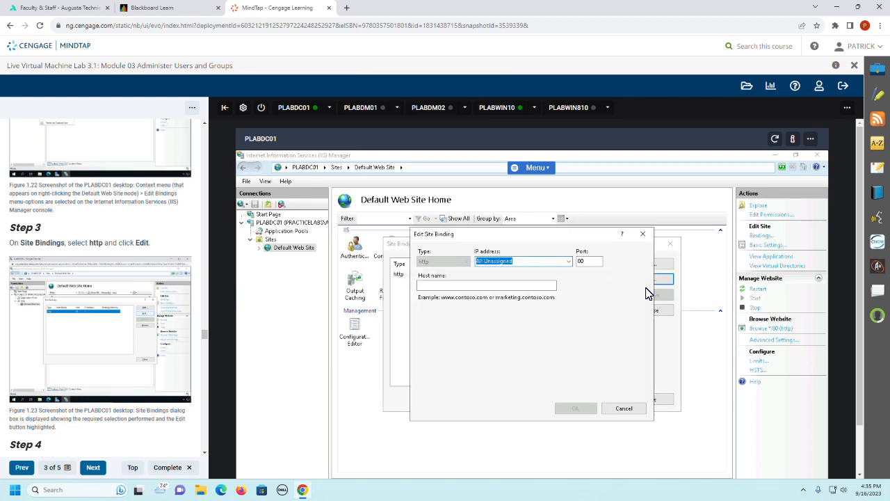
left_click(447, 286)
scroll(87, 313, "down", 3)
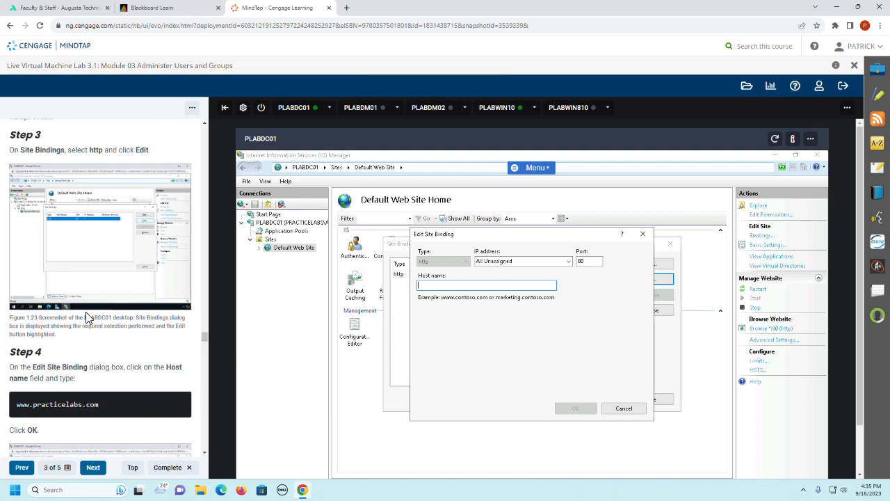
scroll(86, 312, "down", 1)
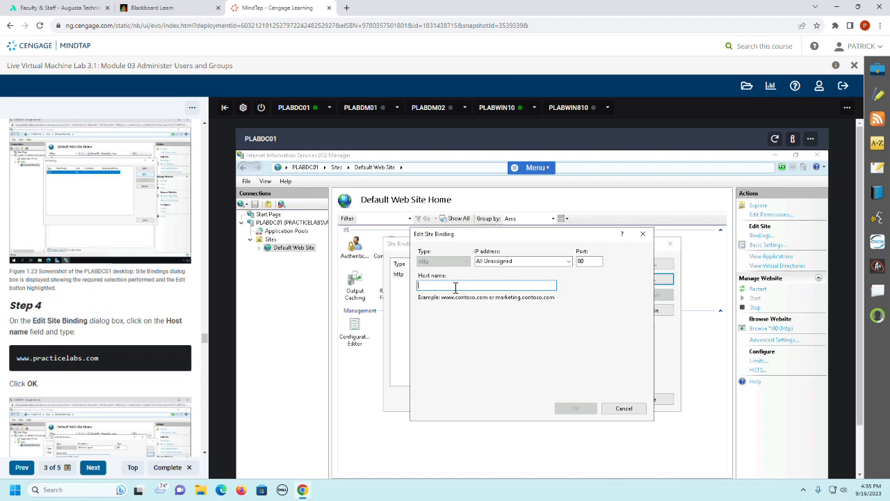
type("www")
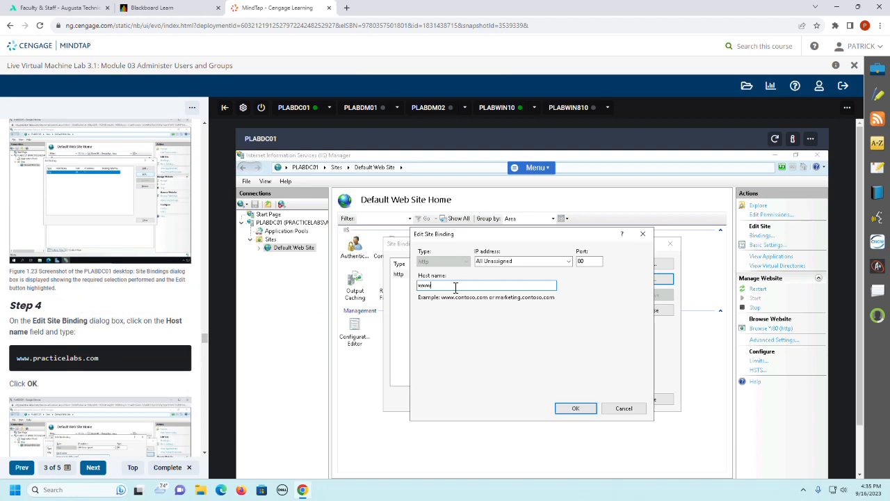
type(".practicelabs")
type(".com")
key("Return")
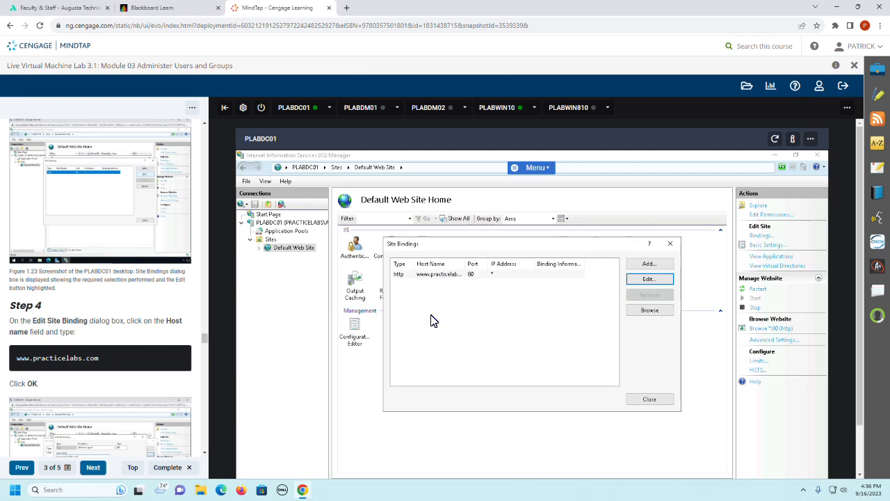
Step: Close the Site Bindings dialog and the IIS Manager window as guide Step 5 instructs
scroll(55, 344, "down", 3)
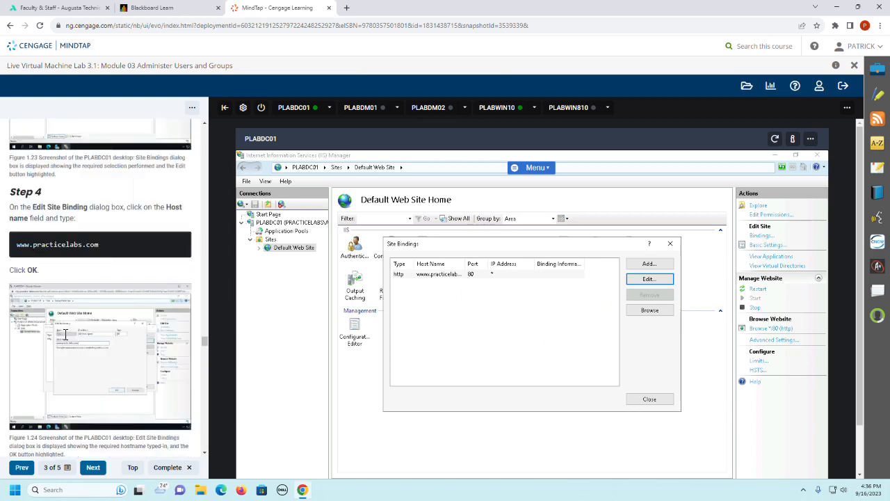
scroll(65, 336, "down", 1)
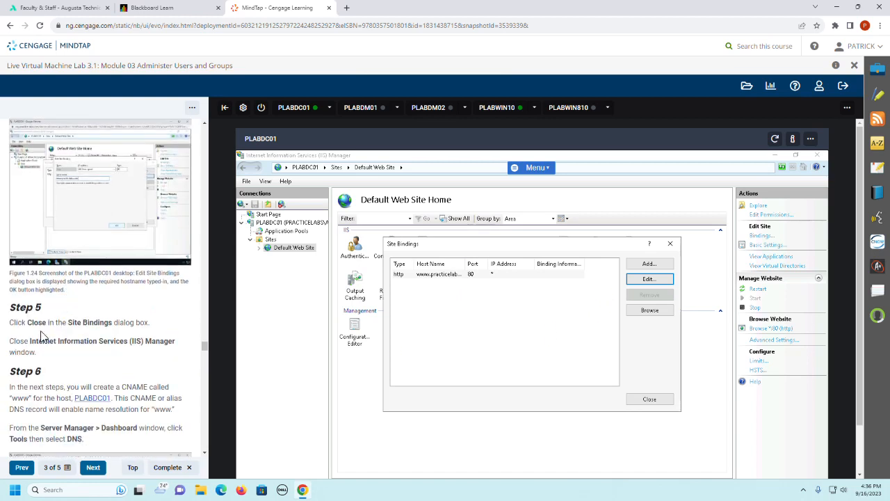
left_click(649, 399)
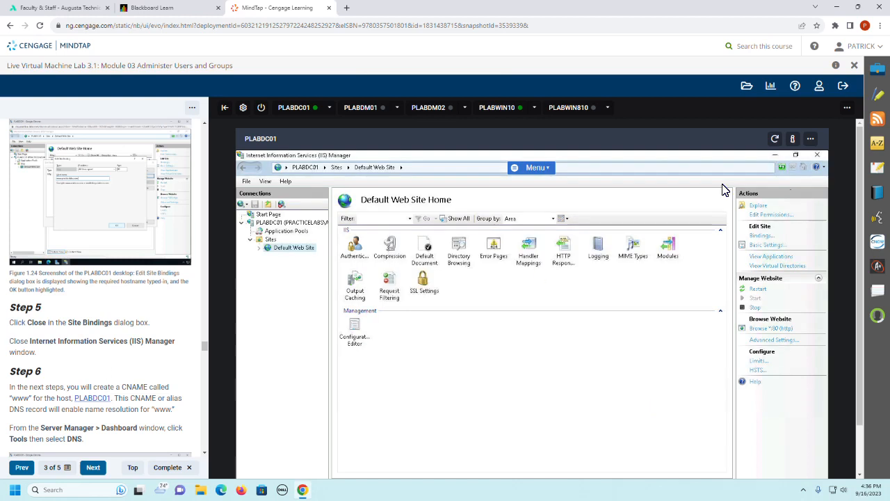
left_click(815, 156)
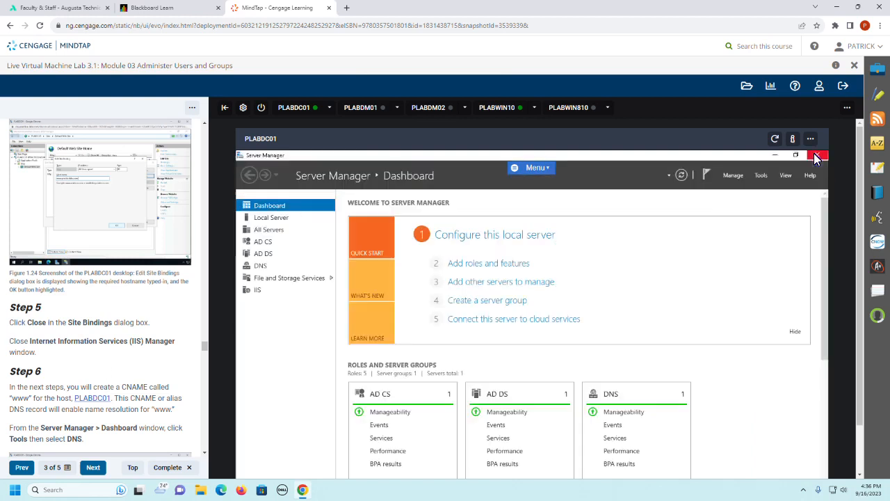
Step: Open DNS Manager from Server Manager's tools and expand PLABDC01 > Forward Lookup Zones > PRACTICELABS.COM
scroll(111, 338, "down", 2)
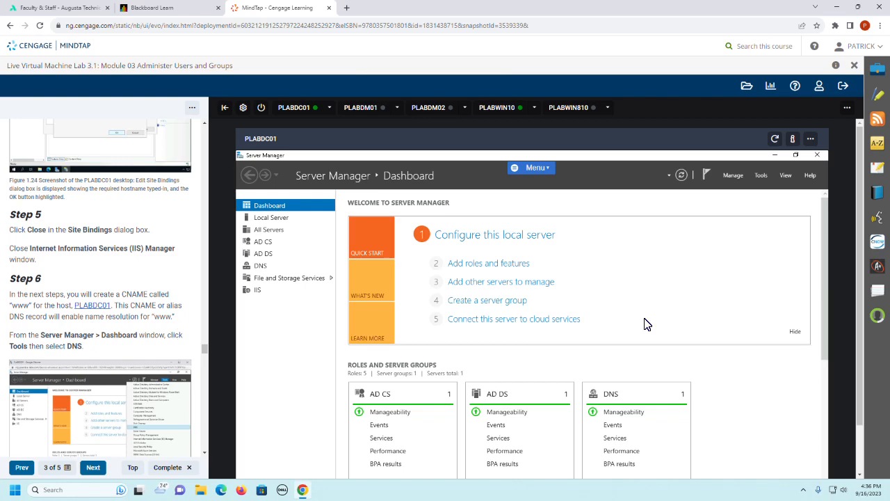
left_click(761, 176)
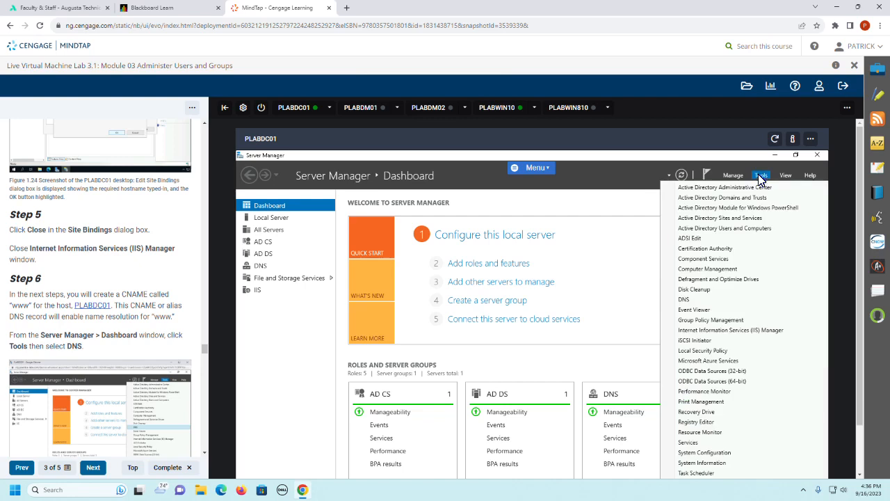
left_click(695, 299)
scroll(112, 300, "down", 3)
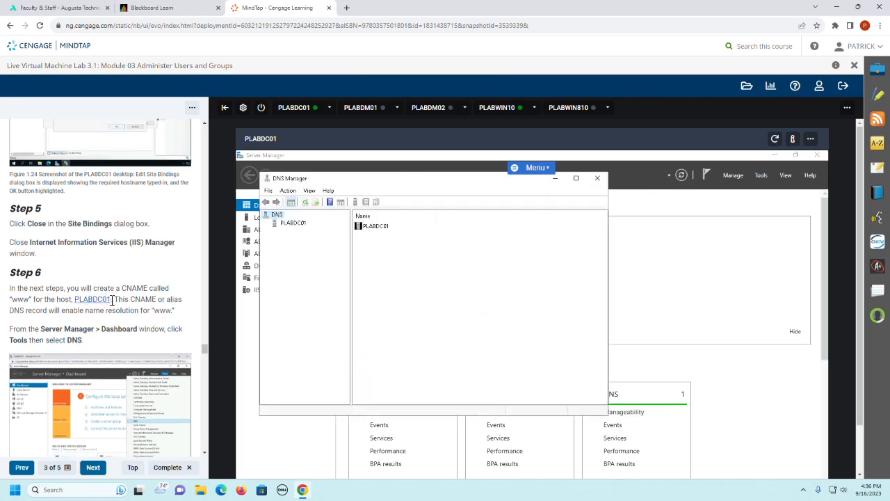
scroll(111, 300, "down", 5)
left_click(293, 224)
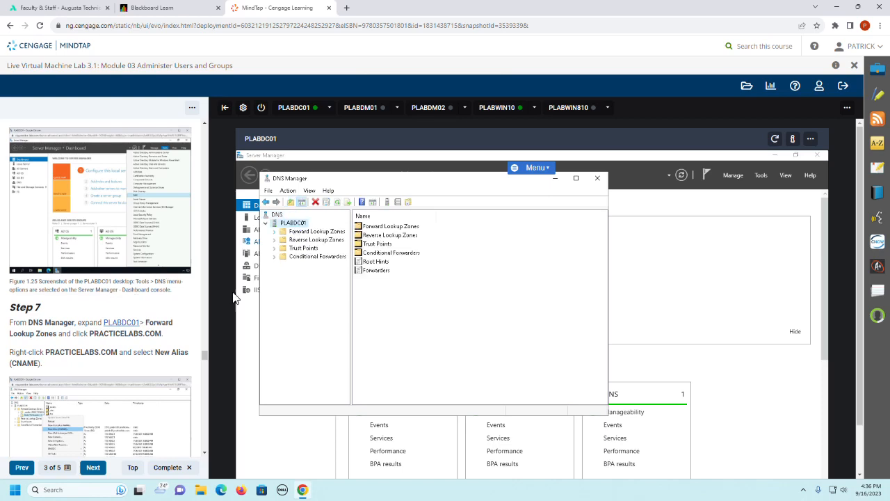
double_click(284, 232)
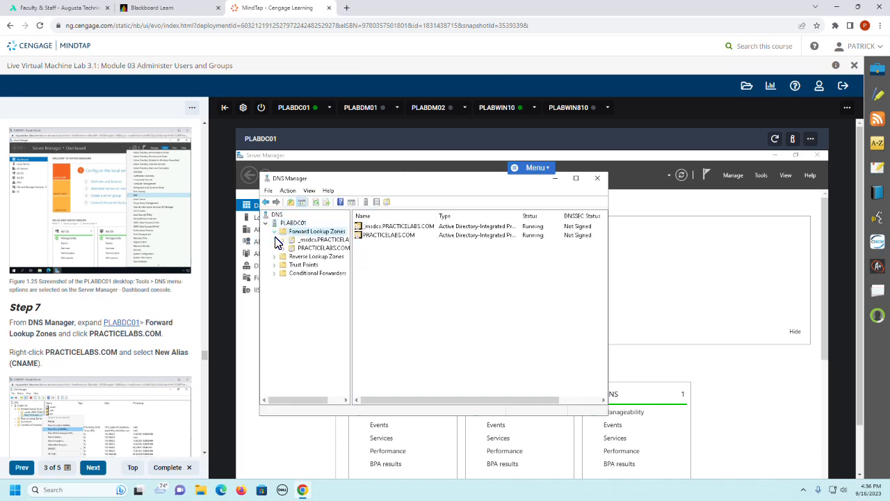
double_click(311, 248)
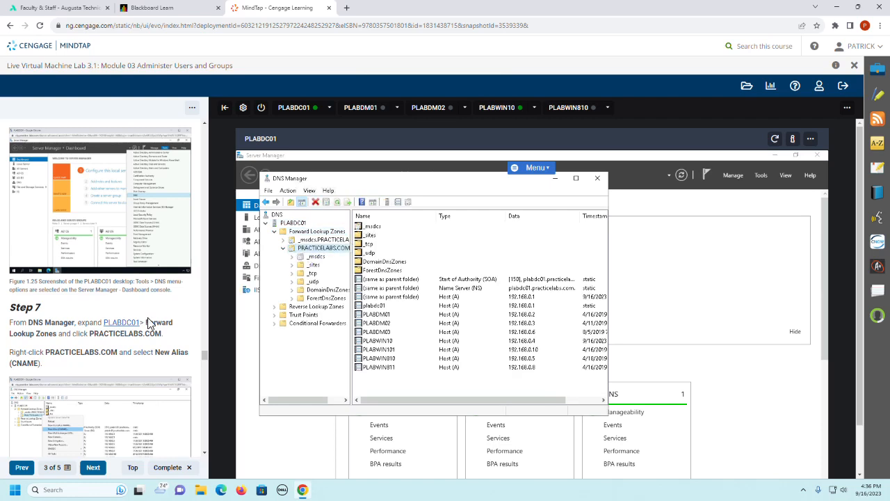
Step: Create a new alias (CNAME) record in the PRACTICELABS.COM zone named www with target host plabdc01.practicelabs.com
scroll(146, 318, "down", 1)
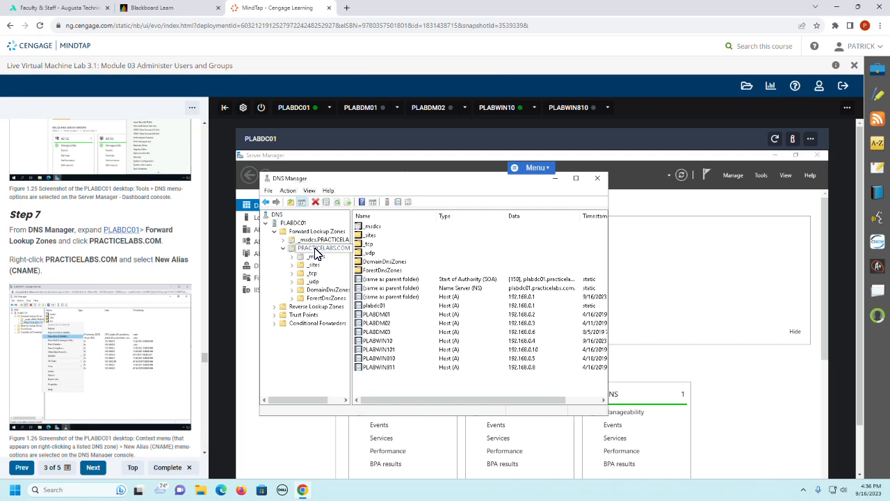
right_click(316, 253)
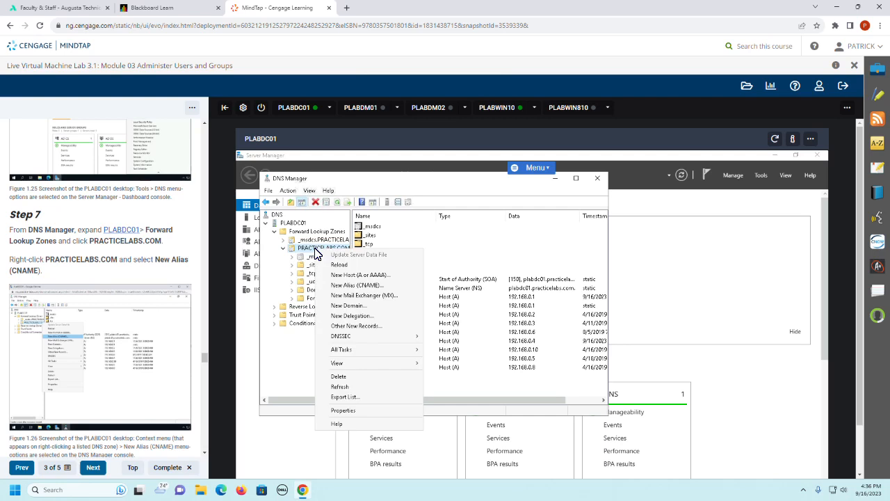
left_click(359, 286)
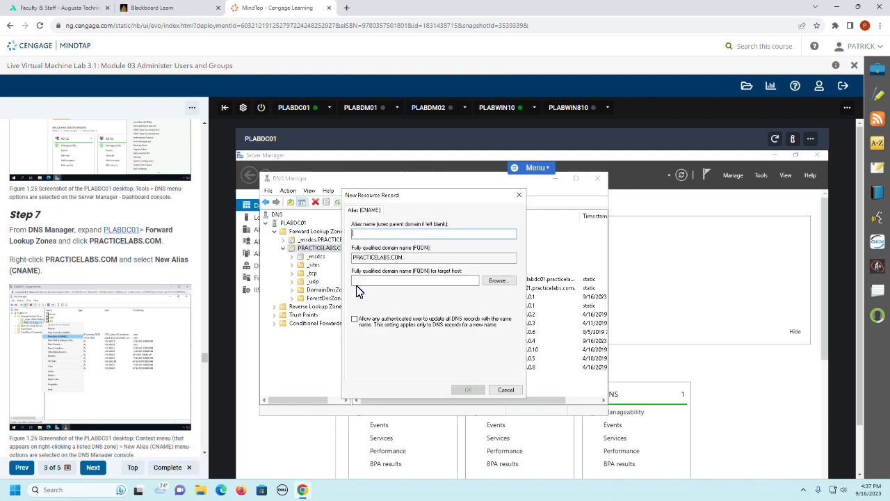
scroll(105, 303, "down", 3)
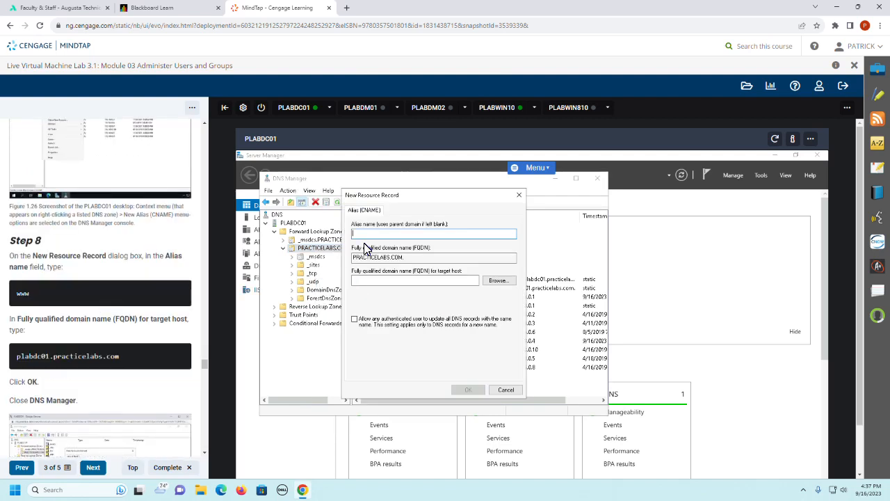
type("www")
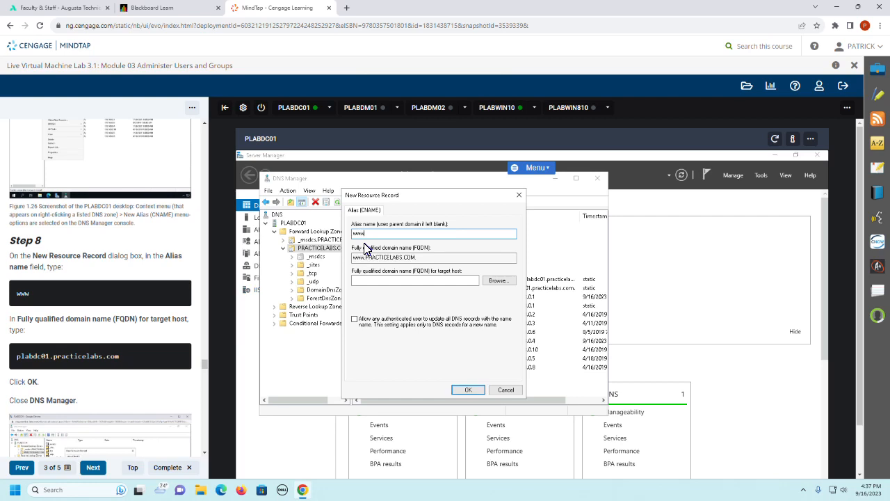
left_click(381, 281)
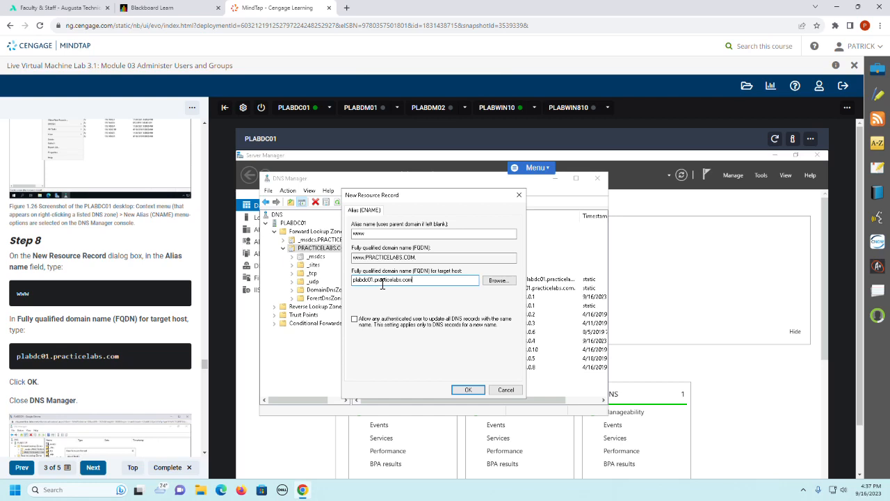
left_click(464, 391)
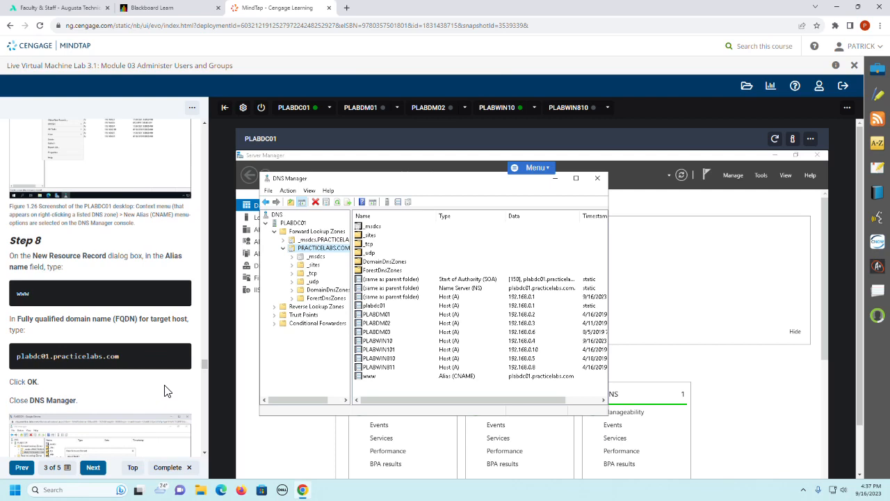
Step: Read on to guide Step 9 and close DNS Manager
scroll(167, 391, "down", 3)
scroll(166, 391, "down", 2)
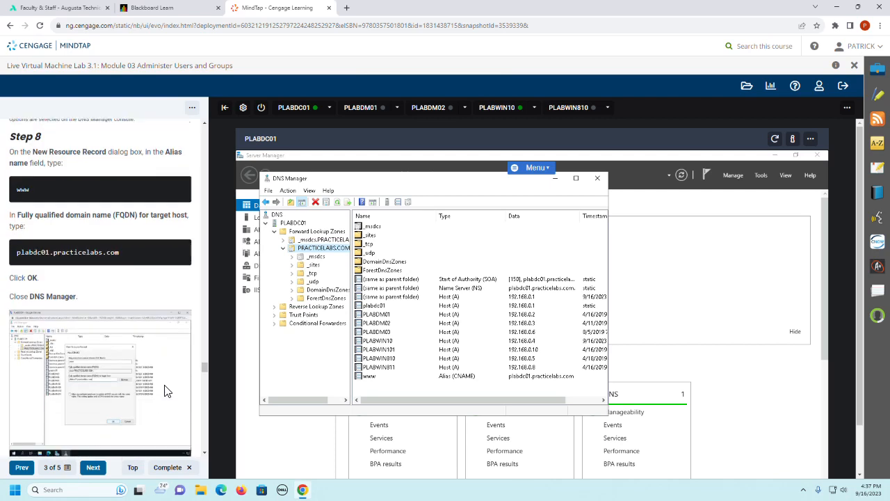
scroll(167, 391, "down", 3)
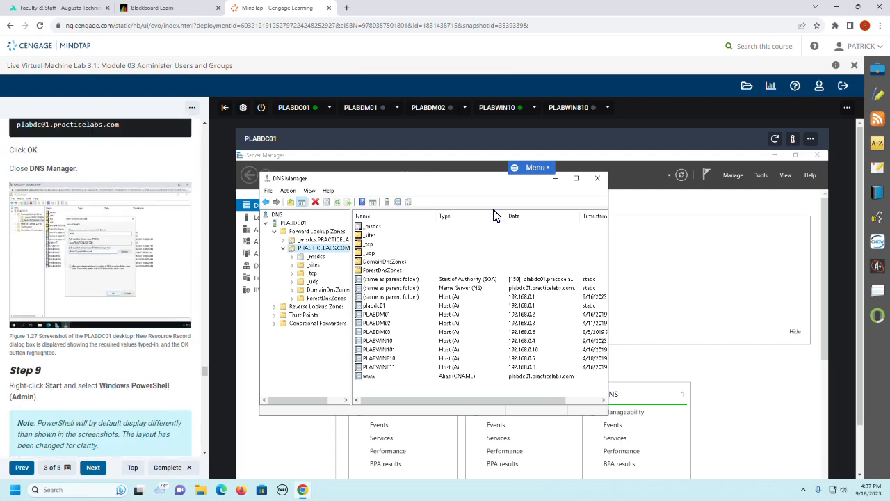
left_click(598, 182)
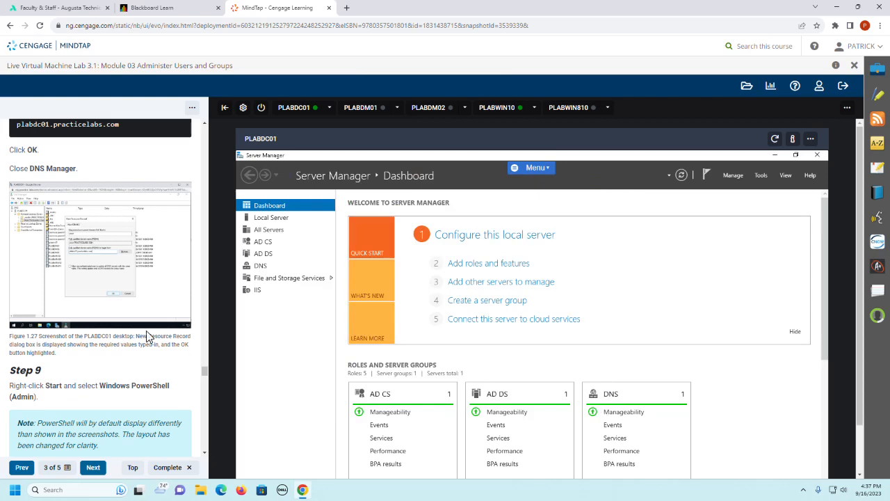
Step: Read guide Steps 9 and 10, and open an elevated Windows PowerShell (Admin) session on PLABDC01
scroll(146, 337, "down", 3)
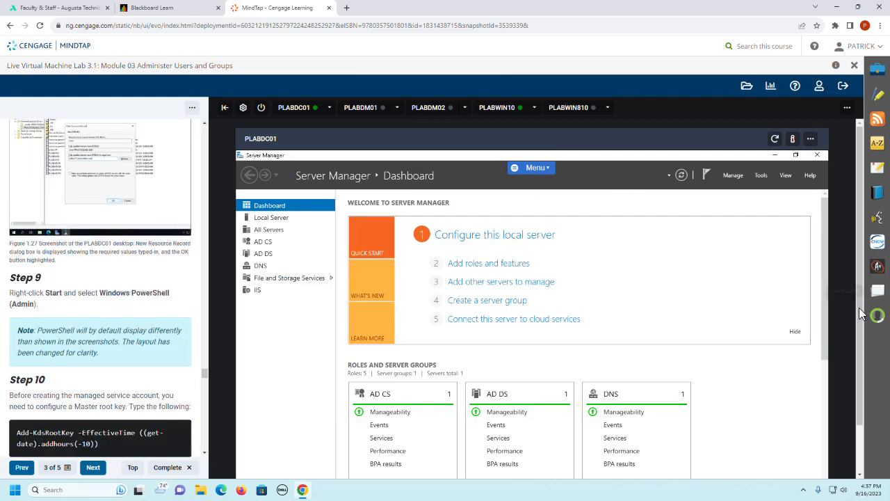
scroll(860, 310, "down", 2)
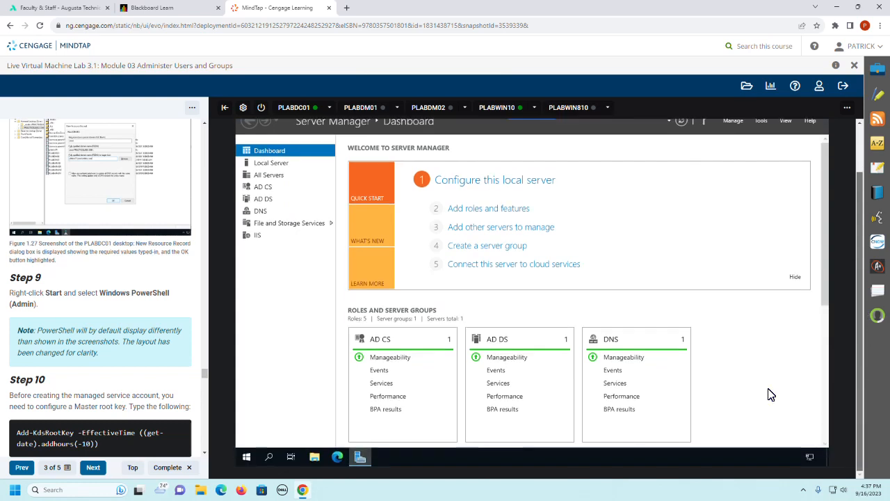
right_click(247, 456)
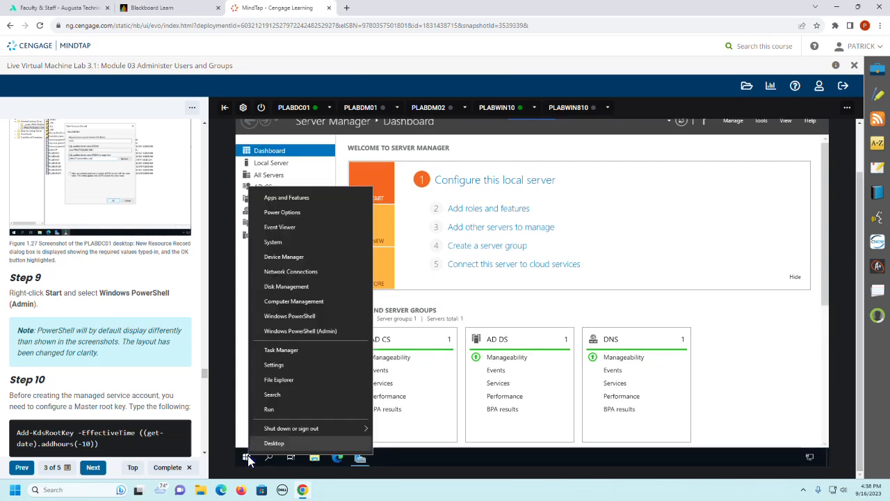
left_click(282, 331)
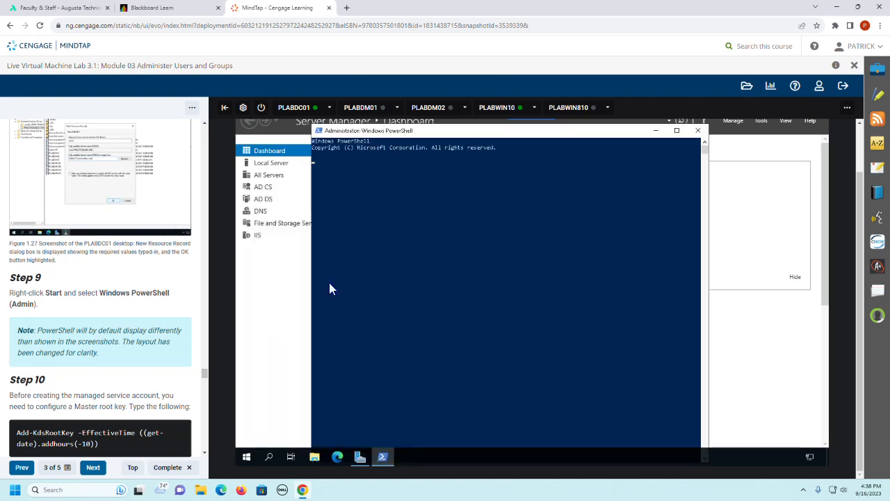
Step: Set the PowerShell console's font size to 20 in its properties and maximize the console window
left_click(322, 132)
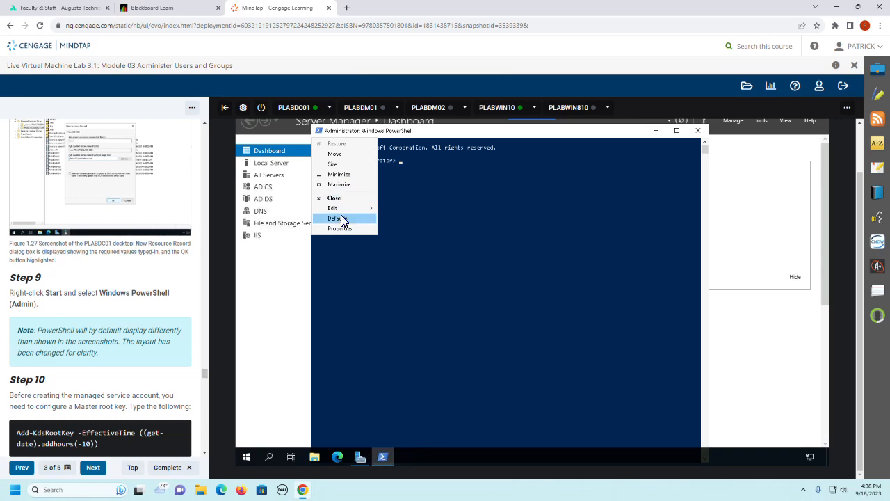
mouse_move(347, 210)
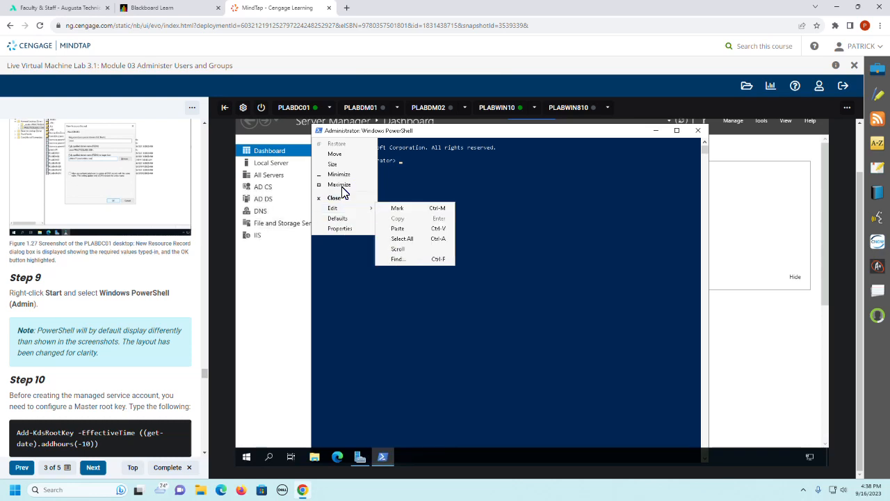
left_click(348, 230)
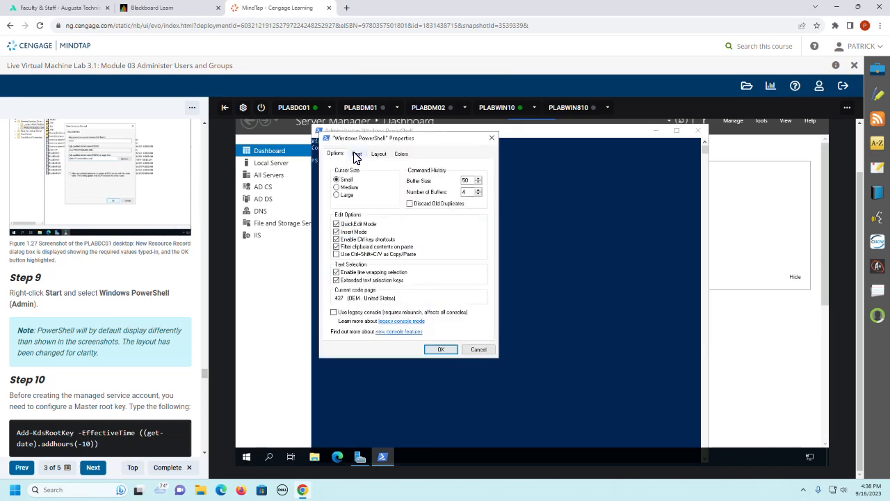
left_click(356, 154)
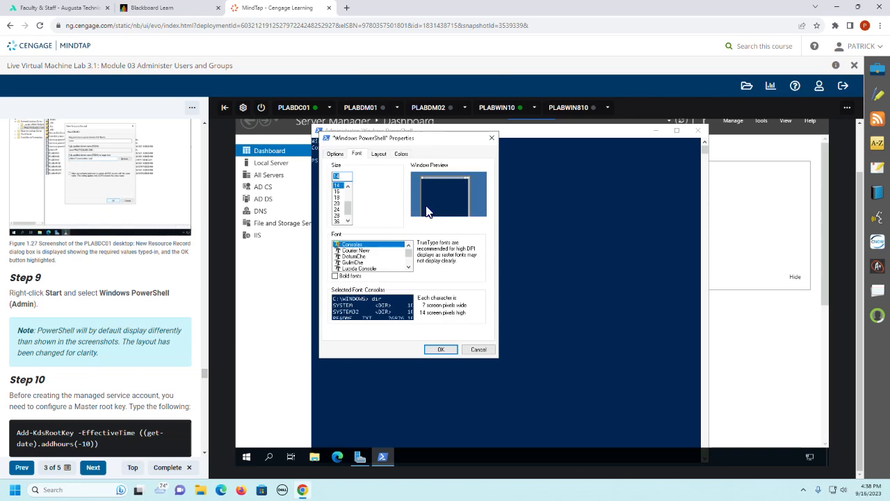
left_click(338, 203)
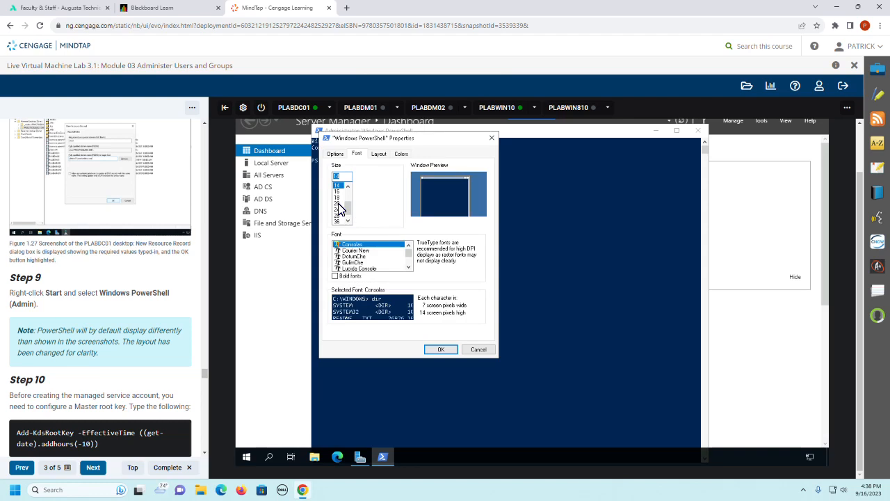
left_click(440, 349)
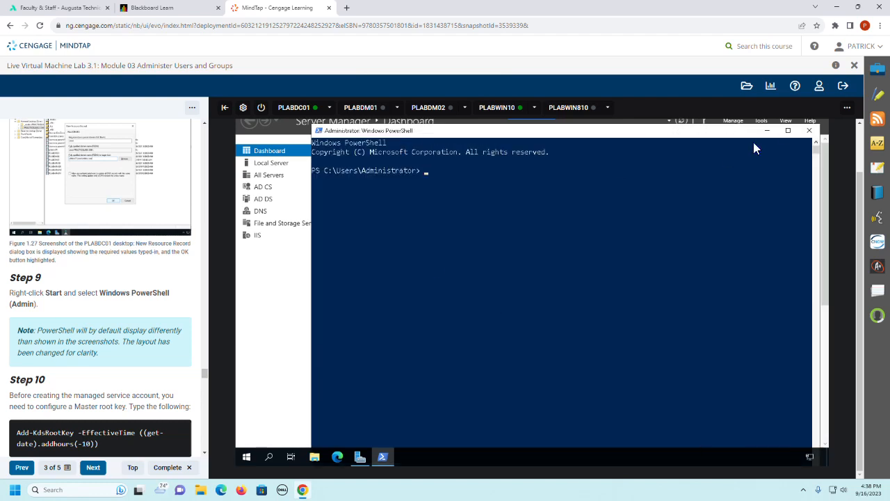
left_click(787, 131)
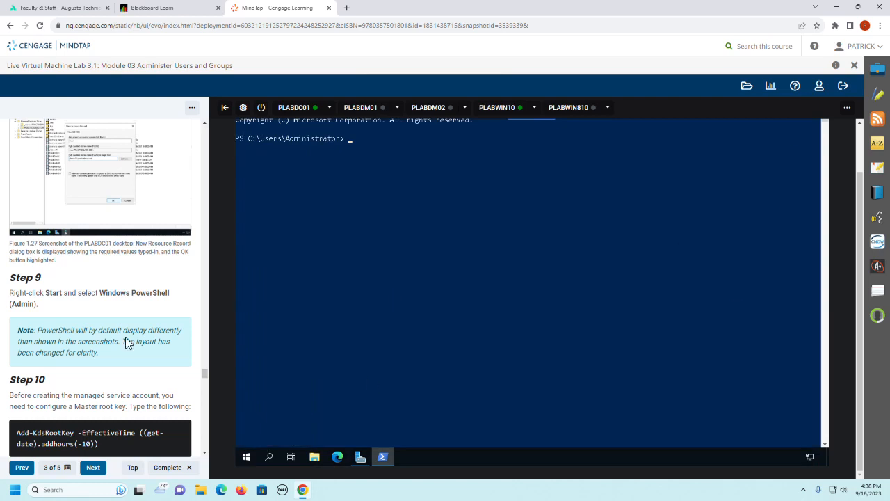
Step: Begin the guide Step 10 master root key command at the PowerShell prompt with Add-KdsRootKey -EffectiveTime
scroll(126, 341, "down", 2)
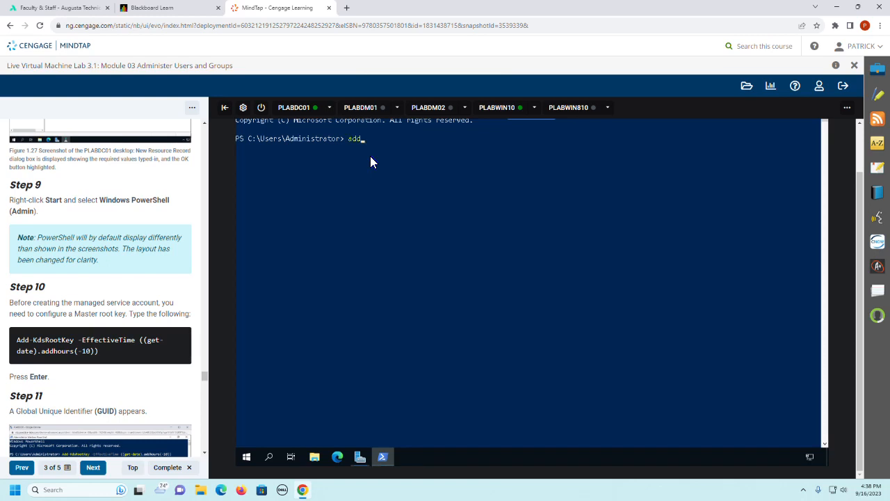
key("BackSpace")
type("kds")
key("Tab")
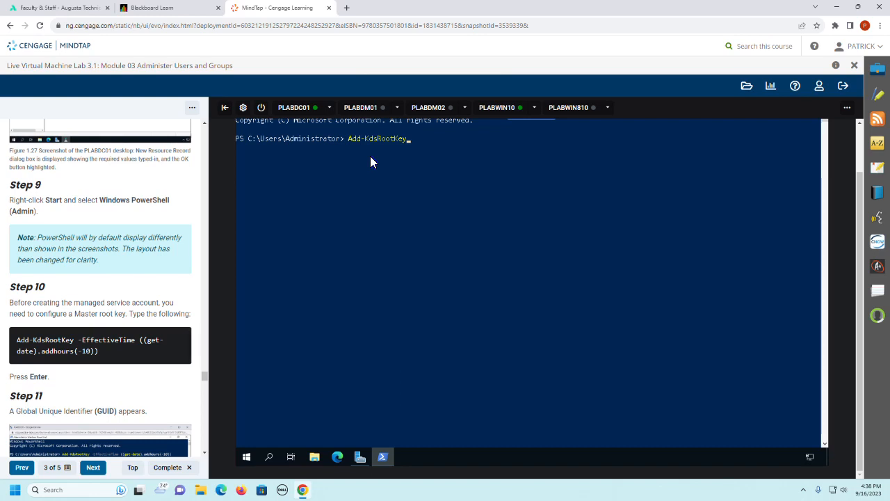
type("-eff")
key("Tab")
Step: Complete the Add-KdsRootKey command with the effective time ((get-date).addhours(-10)) and run it
type("((get-date")
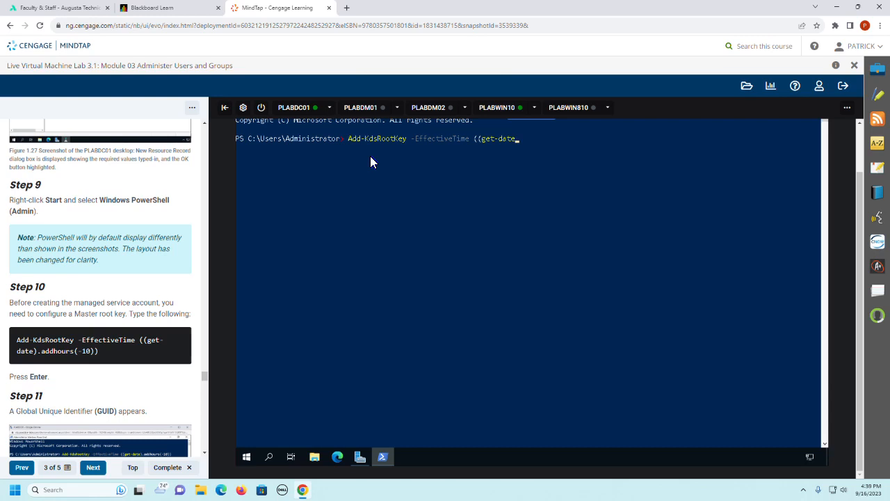
type(")")
type(".addh")
type("our")
type("s")
type("(")
key("BackSpace")
type("(")
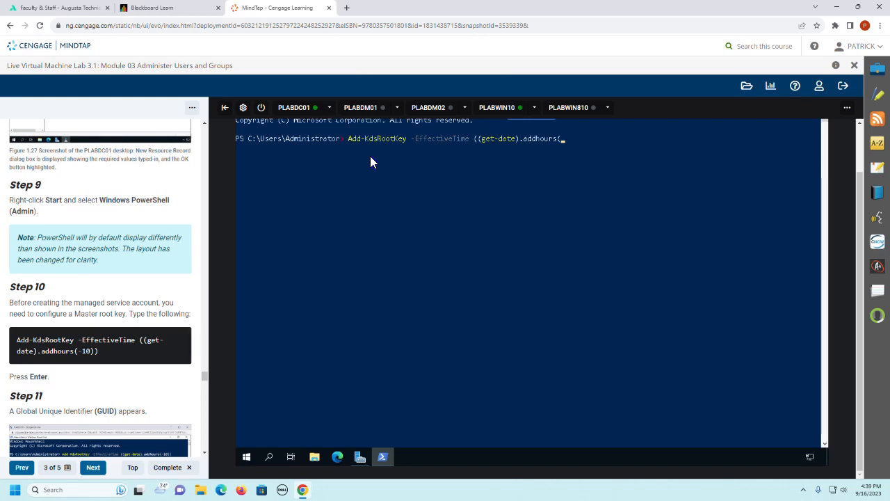
type("-10))")
key("Return")
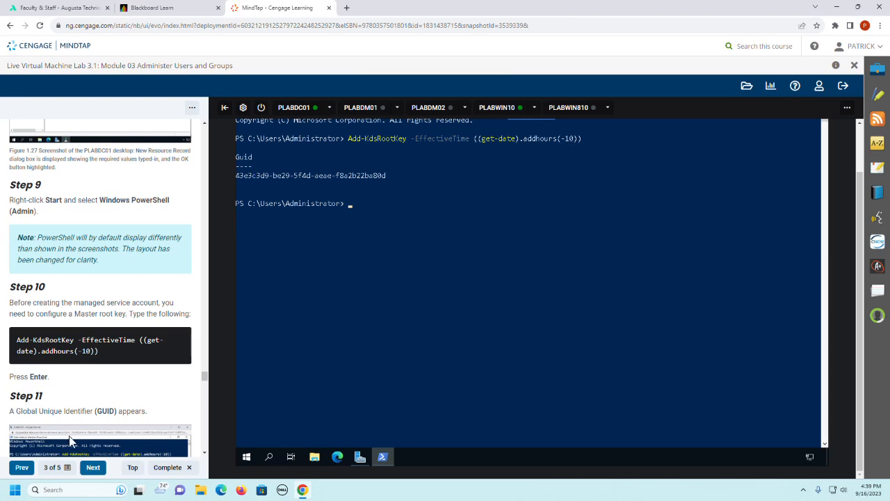
Step: Read on to guide Step 12 and enter the New-ADServiceAccount cmdlet at the PowerShell prompt
scroll(102, 404, "down", 2)
scroll(102, 399, "down", 5)
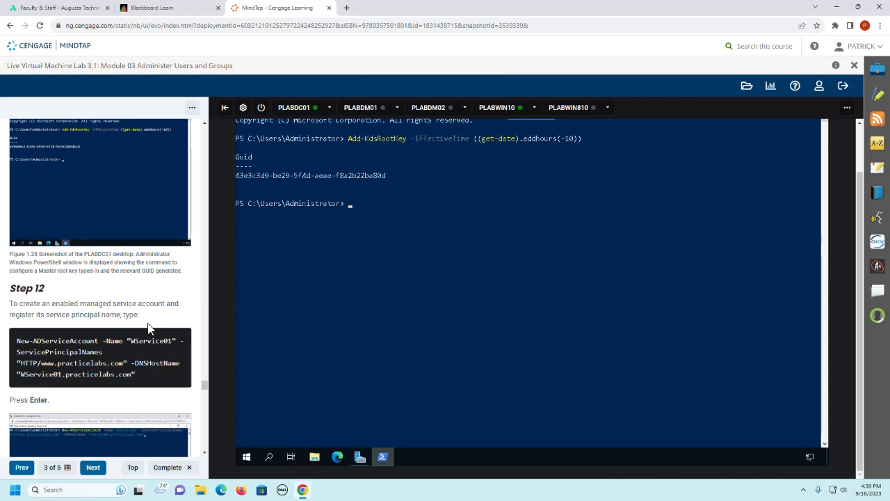
scroll(149, 324, "down", 2)
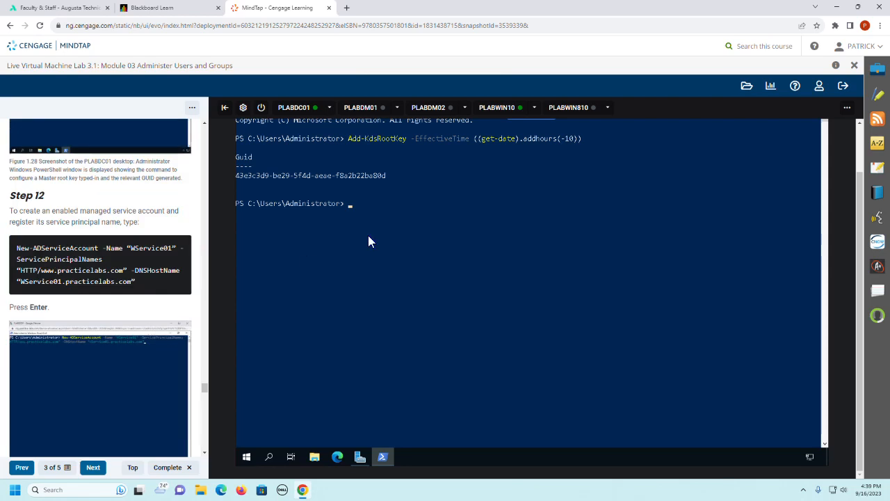
type("New-adser")
key("Tab")
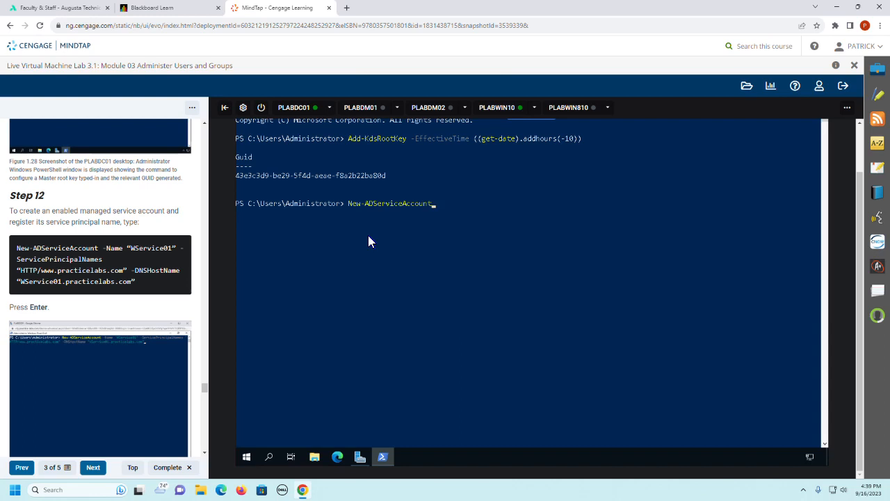
Step: Add the -Name parameter to the New-ADServiceAccount command and open its value with a double quotation mark
type("-na")
key("Tab")
type(")")
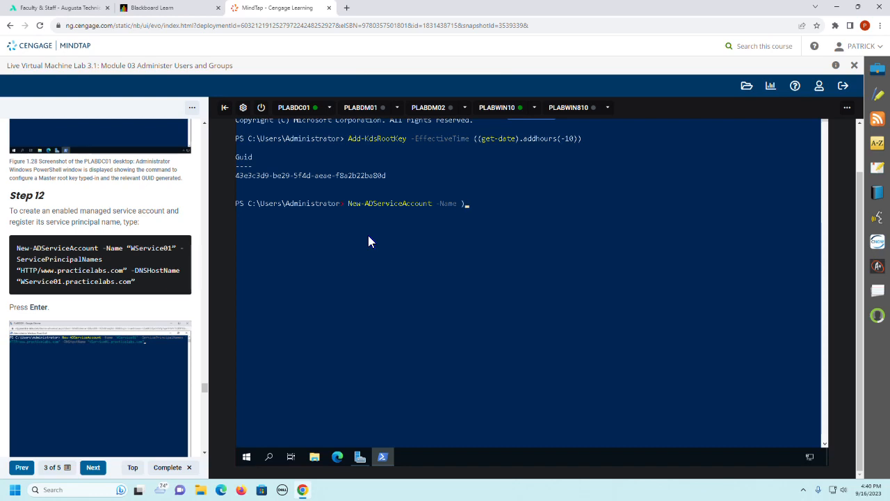
key("BackSpace")
type("@")
key("BackSpace")
type("£")
key("BackSpace")
type("\"WService01\" -Service")
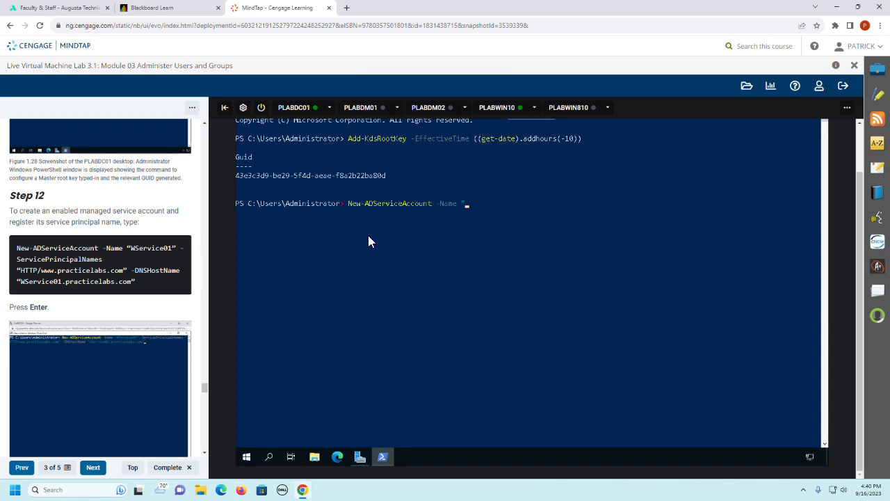
Step: Enter WService01 as the quoted -Name value in the New-ADServiceAccount command
type("WServic")
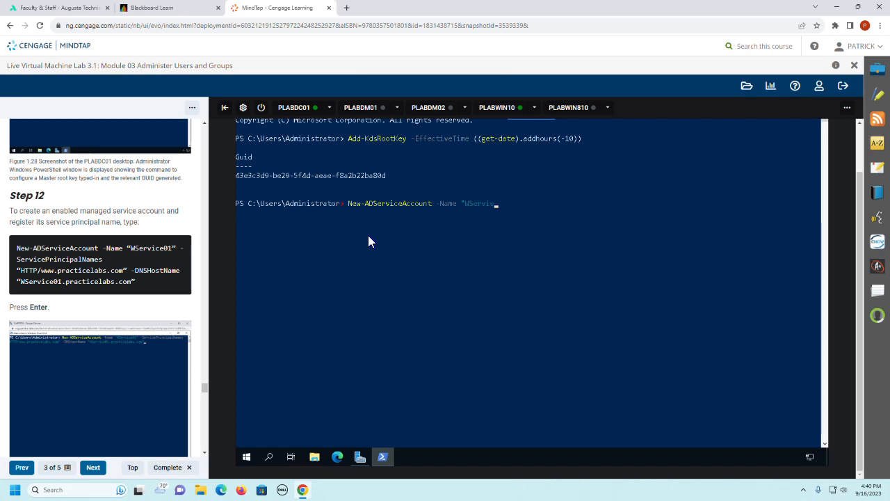
type("e")
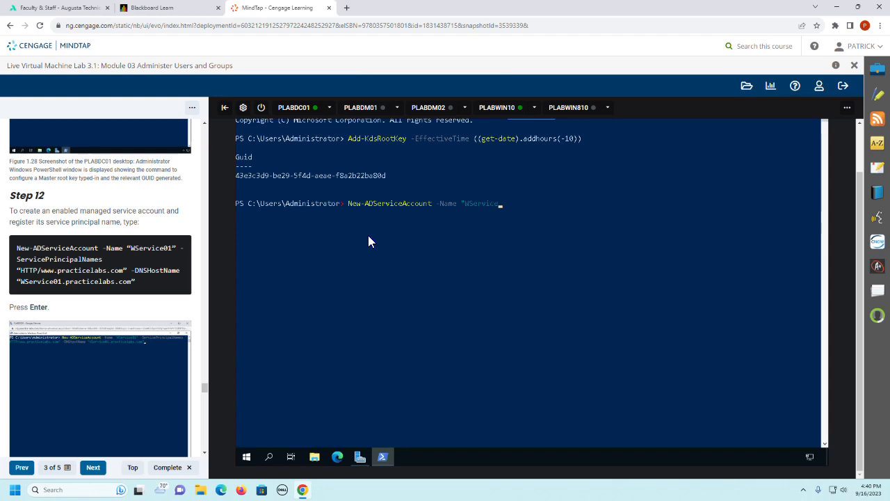
type("01\" -Service")
key("Tab")
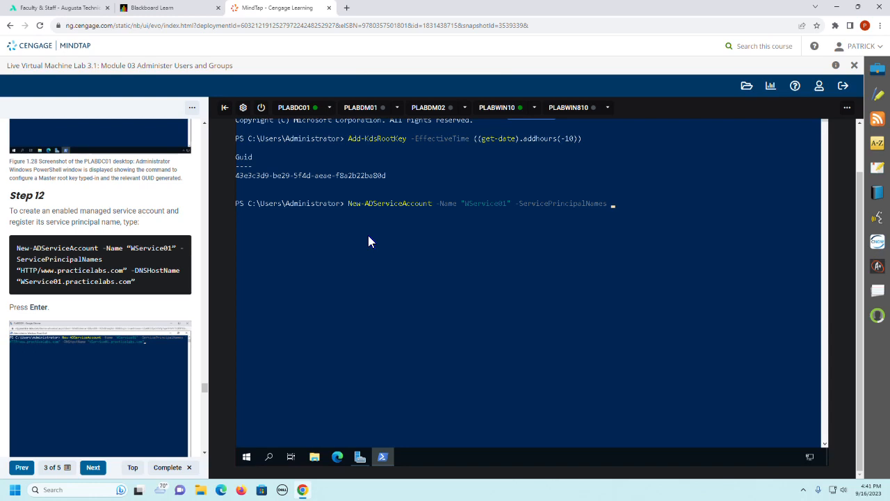
type("\"")
key("Caps_Lock")
type("HTTP/")
key("Caps_Lock")
type("ww")
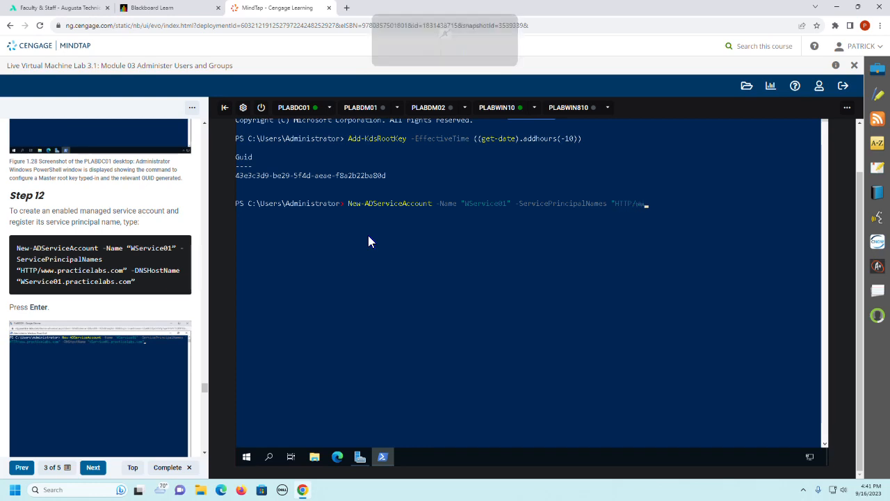
type("w.")
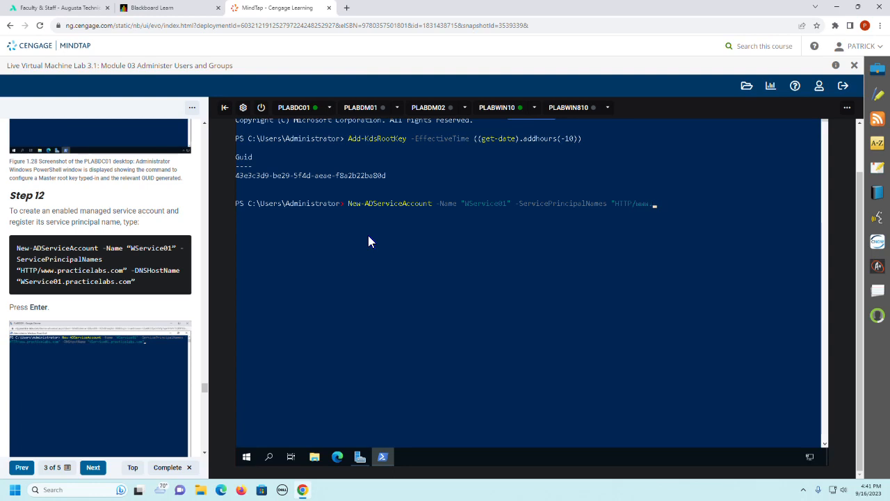
type("practicelabs")
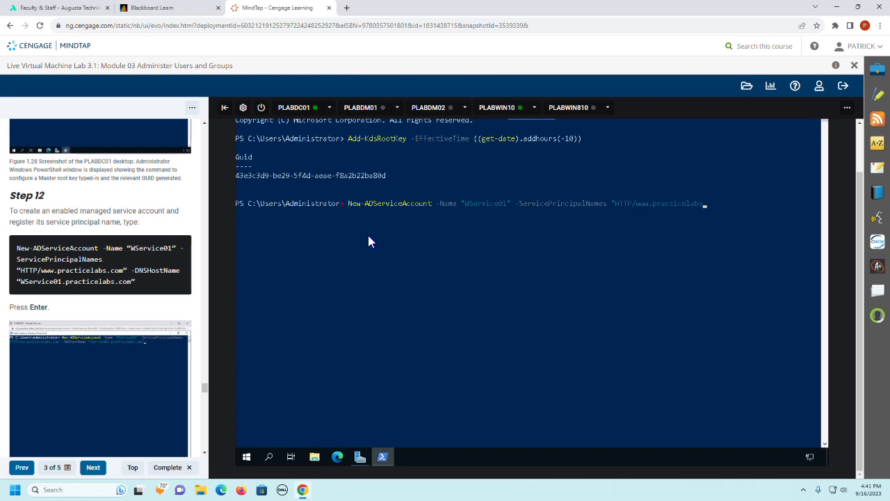
type(".com\" -")
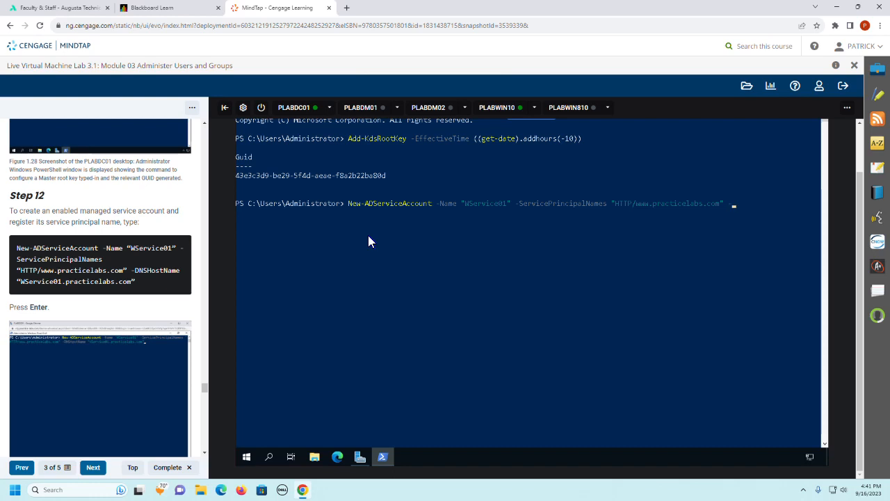
type("DNSH")
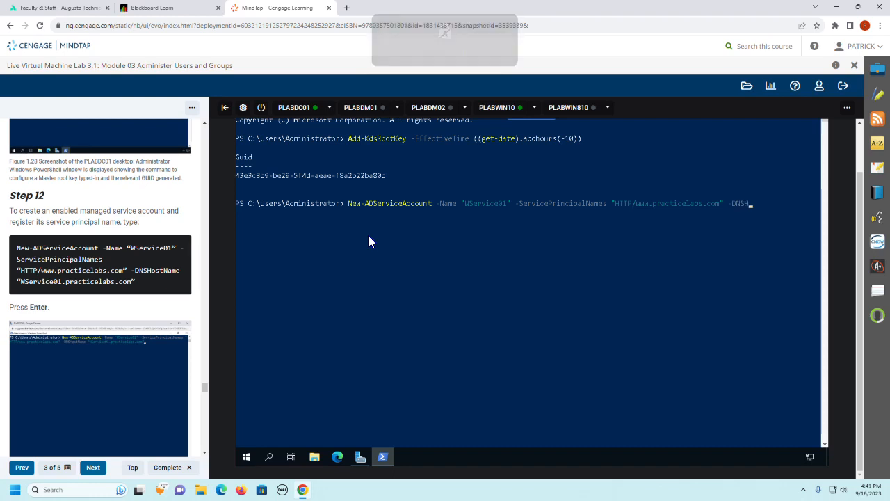
type("ostName")
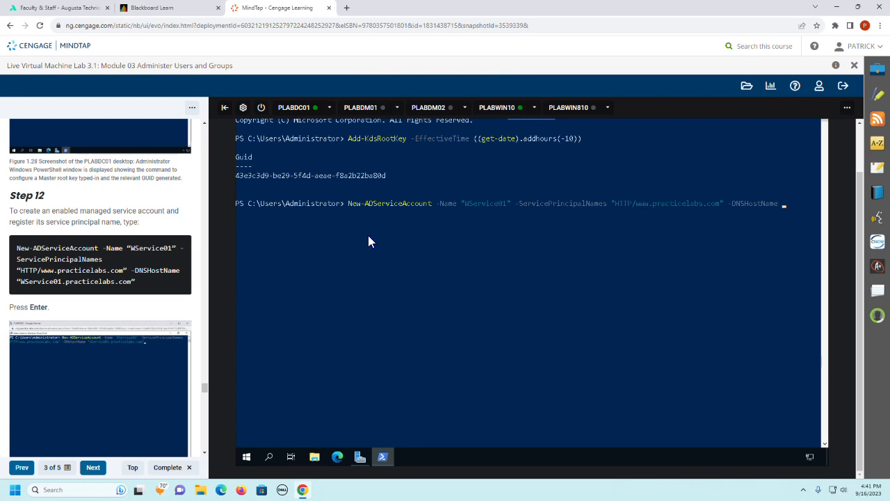
type(" \"WService01.practicelabs.com")
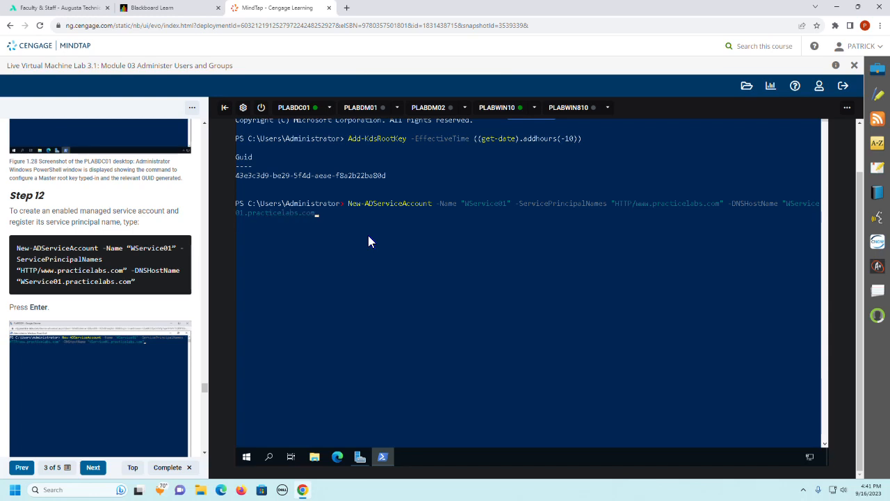
type("\"")
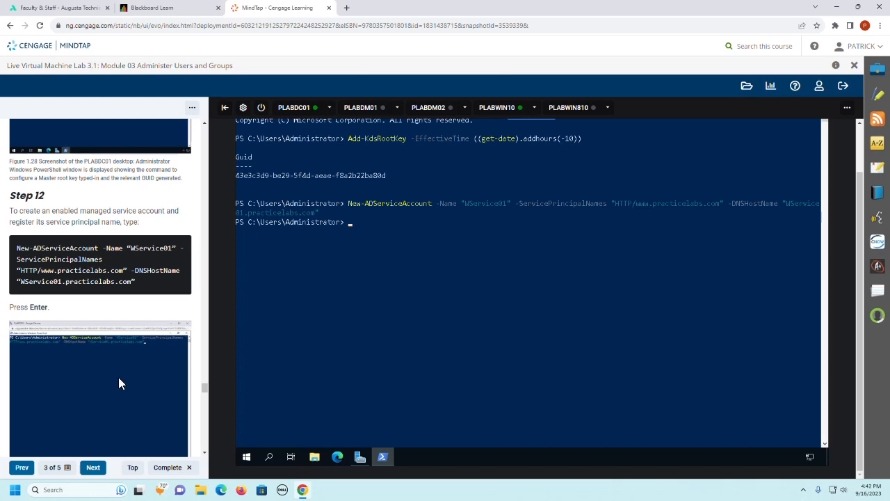
Step: Read guide Step 13 and close the Windows PowerShell session with the exit command
scroll(118, 377, "down", 3)
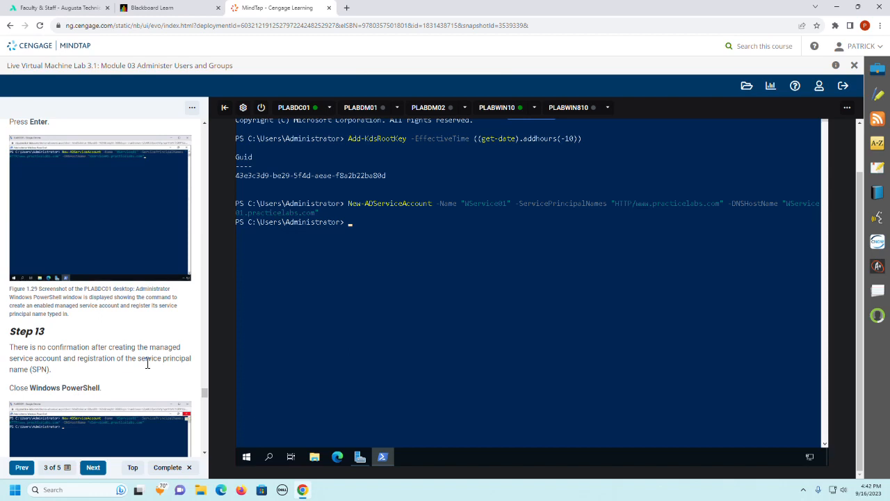
scroll(147, 363, "down", 2)
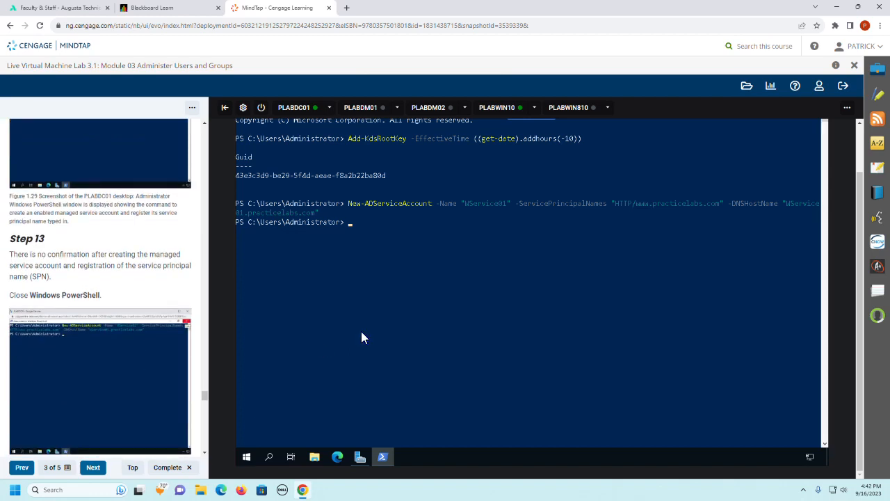
type("exit")
key("Return")
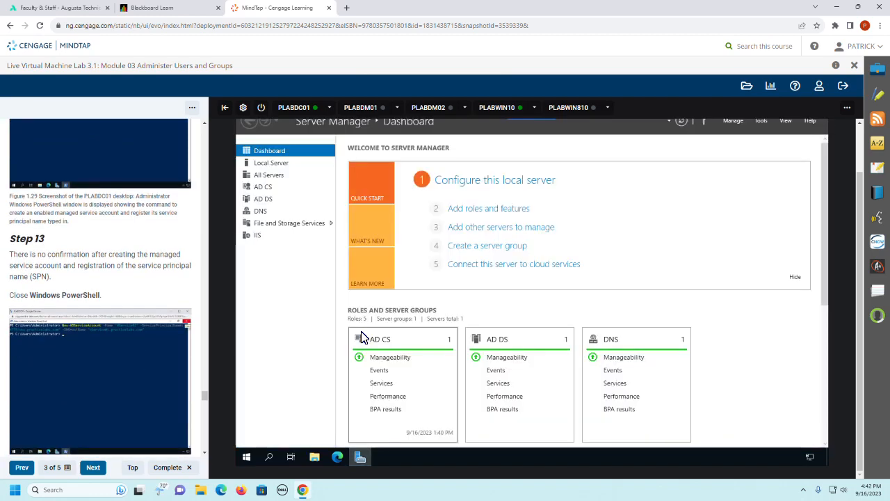
Step: Open Computer Management on PLABDC01 and show the Services list under Services and Applications
scroll(143, 317, "down", 2)
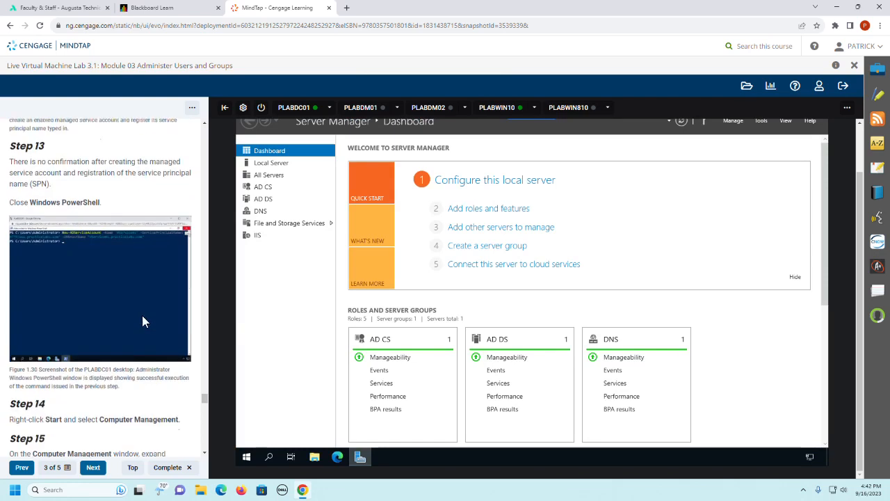
scroll(142, 317, "down", 2)
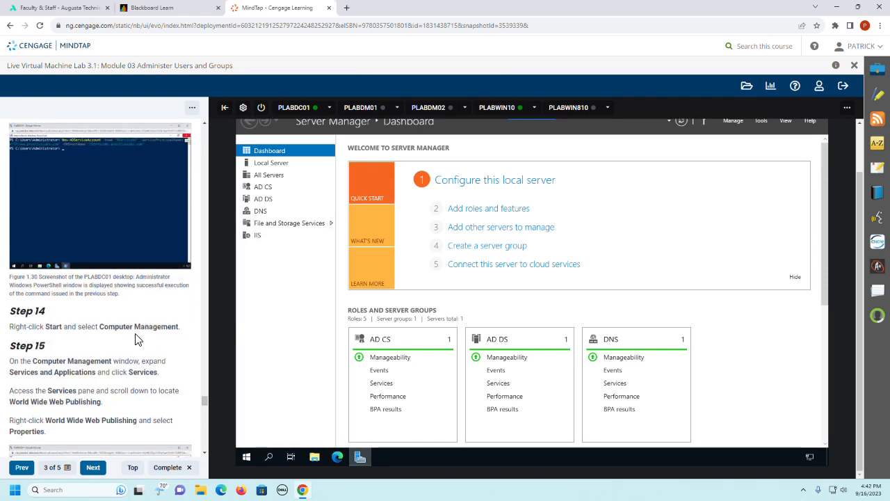
right_click(248, 457)
left_click(291, 303)
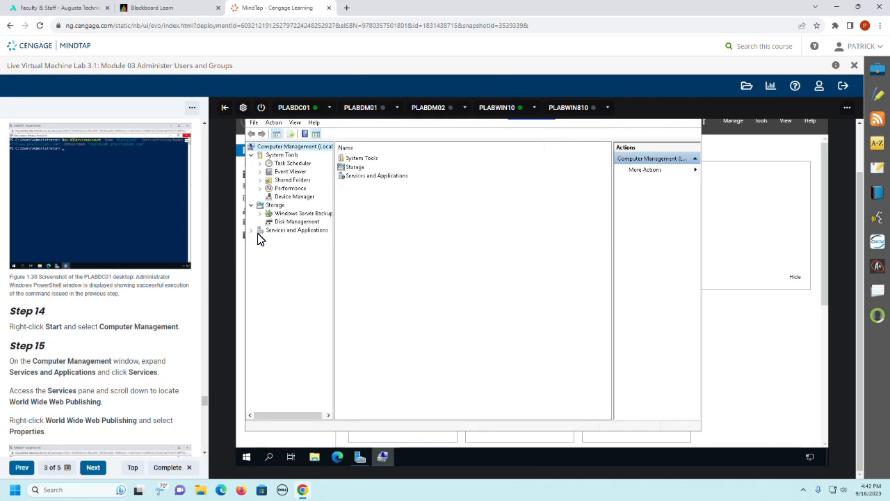
left_click(252, 231)
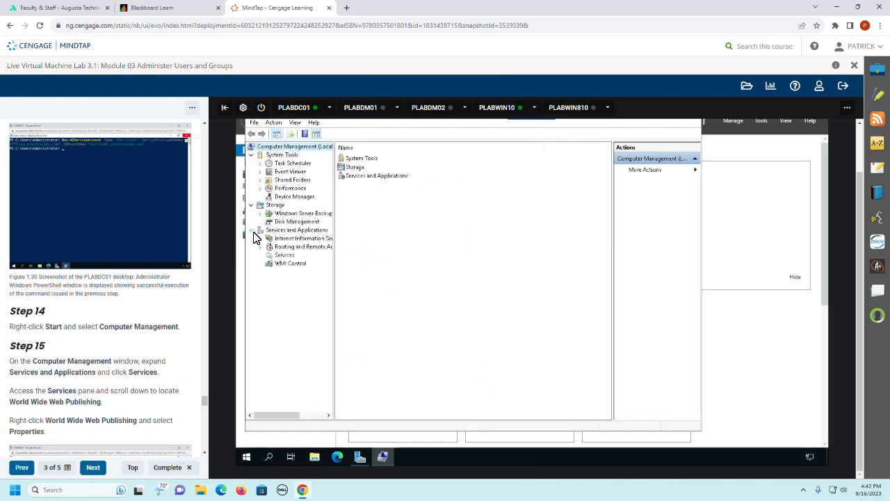
left_click(287, 255)
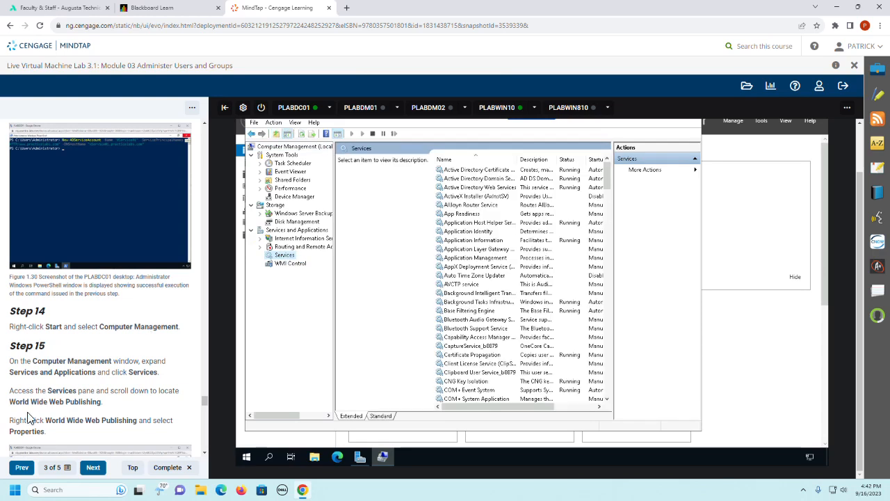
Step: Locate the World Wide Web Publishing Service in the services list and open its properties
scroll(505, 308, "down", 20)
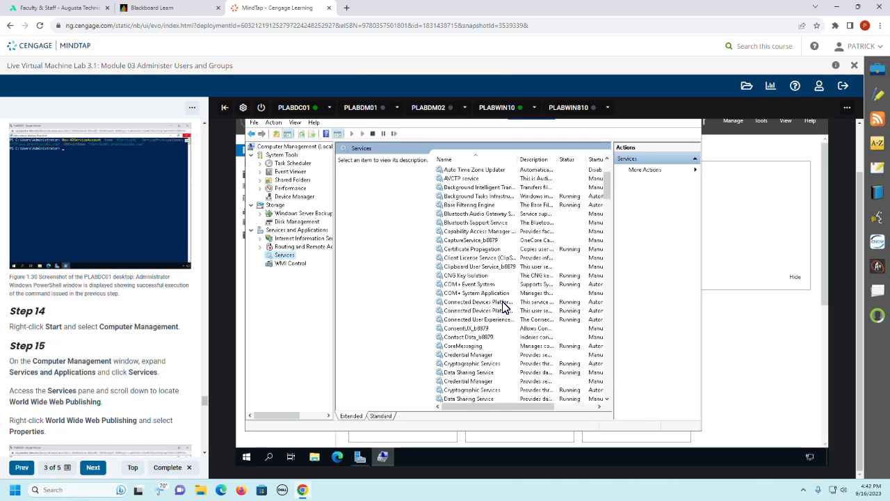
scroll(505, 308, "down", 20)
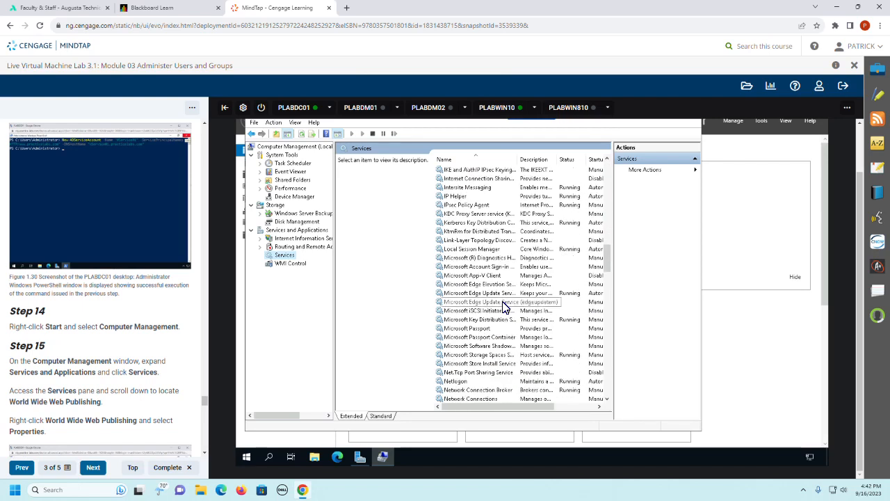
scroll(505, 307, "down", 20)
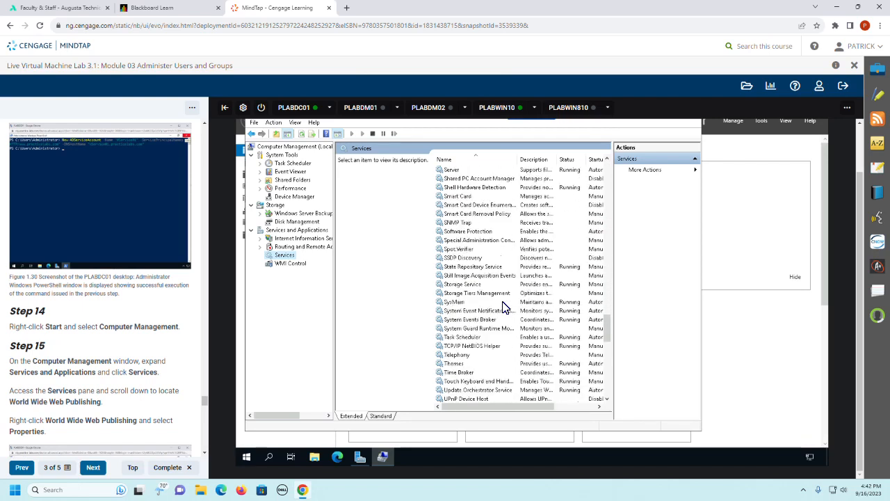
scroll(505, 307, "down", 7)
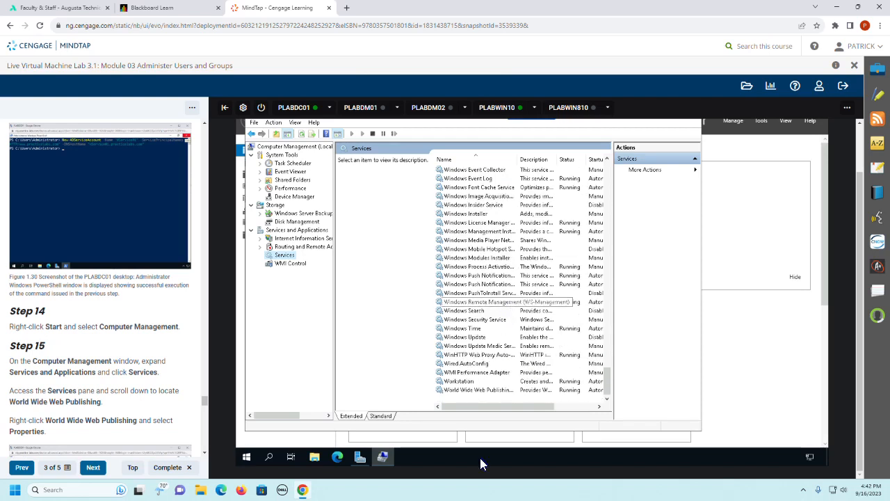
left_click(489, 390)
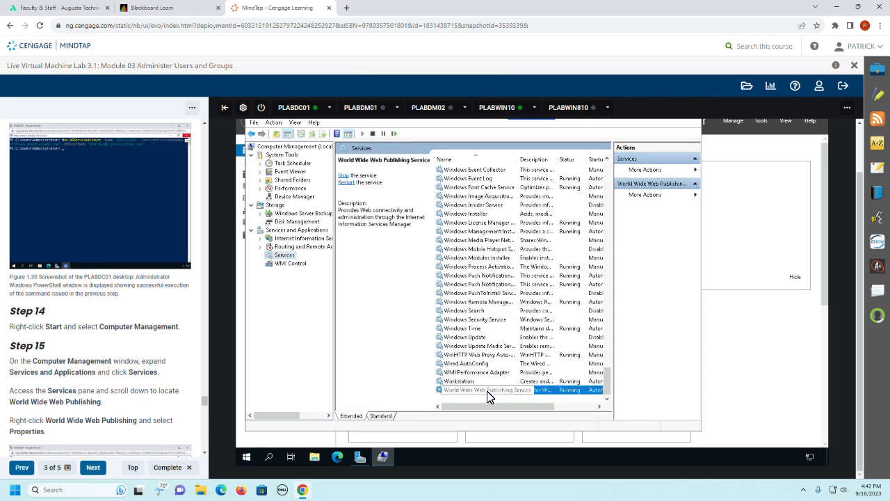
right_click(487, 391)
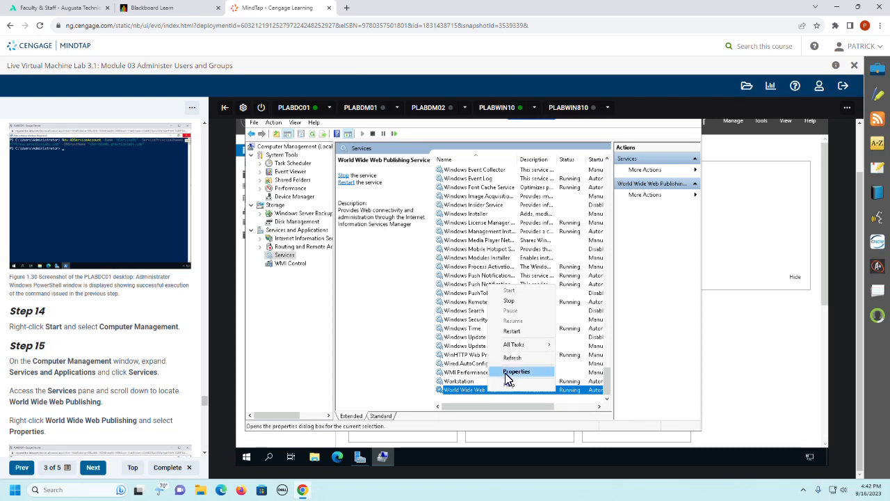
left_click(507, 374)
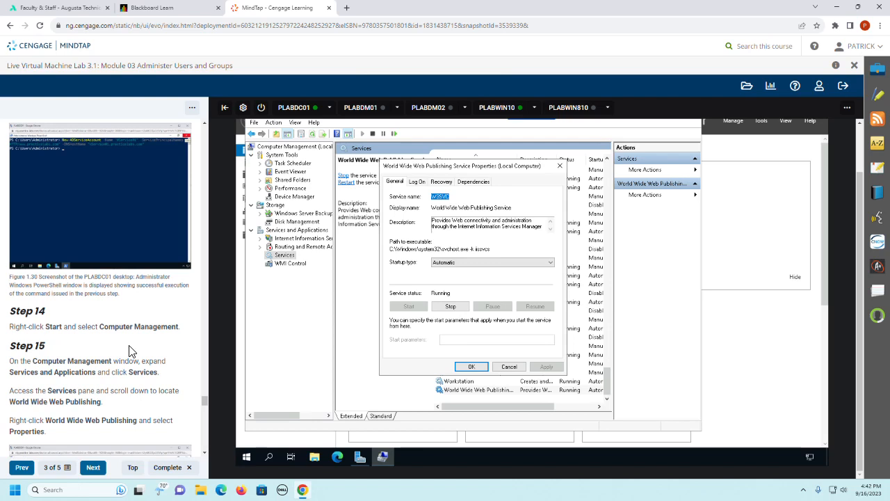
Step: Following guide Steps 16 and 17, set the World Wide Web Publishing Service to log on as This account
scroll(129, 352, "down", 5)
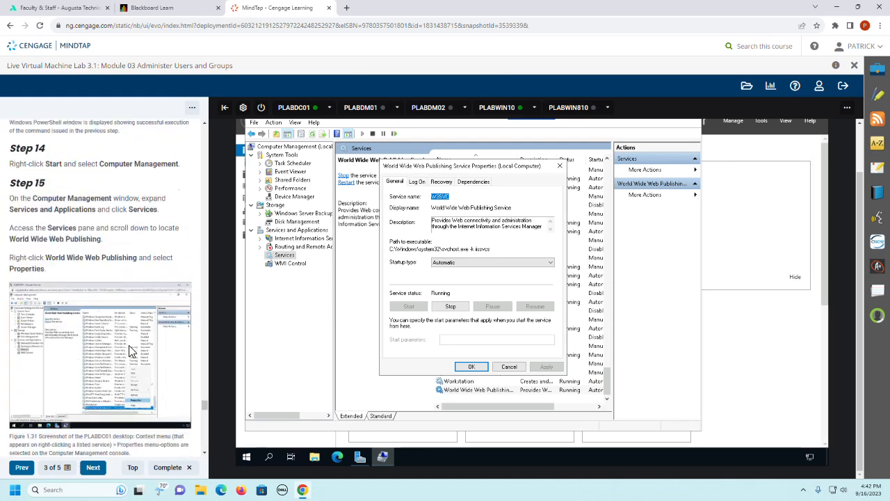
scroll(128, 351, "down", 2)
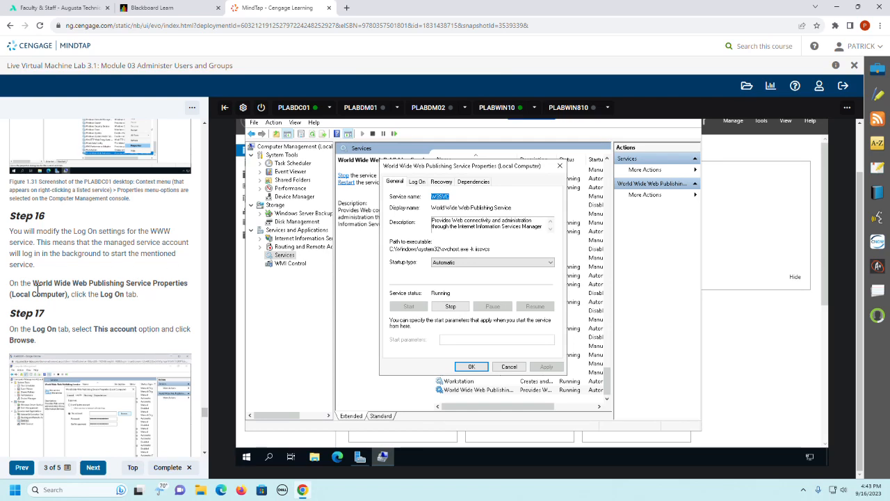
left_click(417, 182)
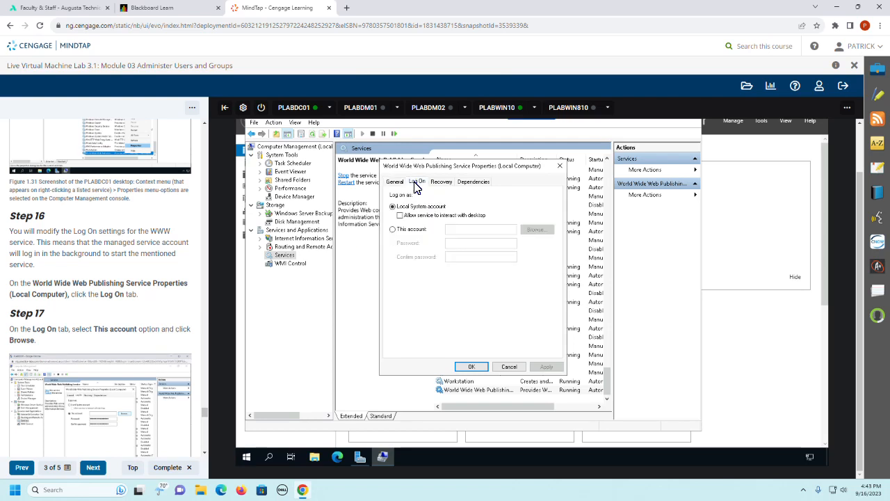
left_click(394, 230)
Step: Following guide Step 18, enter wservice01 directly as the service's log-on account and try to apply it with the prefilled password
scroll(117, 305, "down", 3)
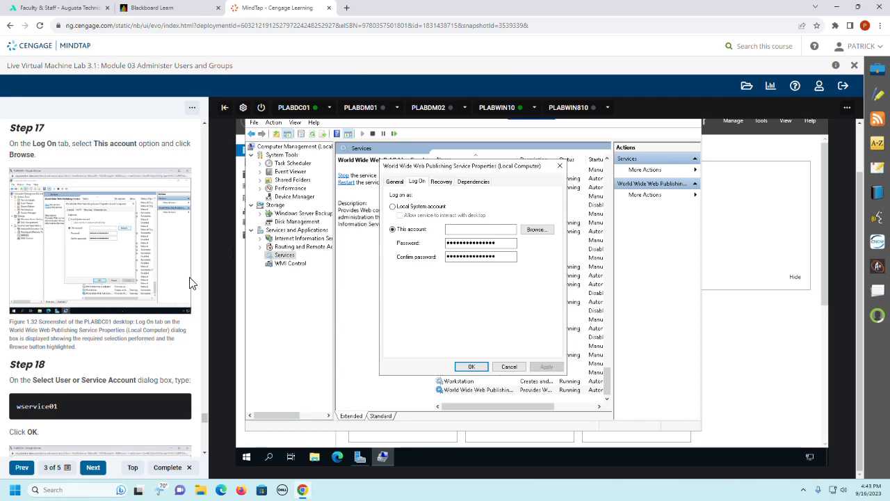
left_click(473, 234)
type("wservice01")
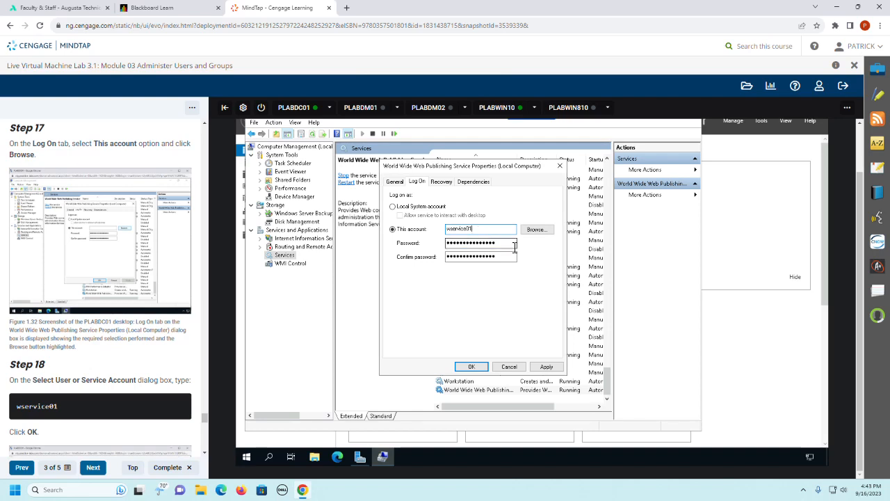
left_click_drag(514, 245, 423, 252)
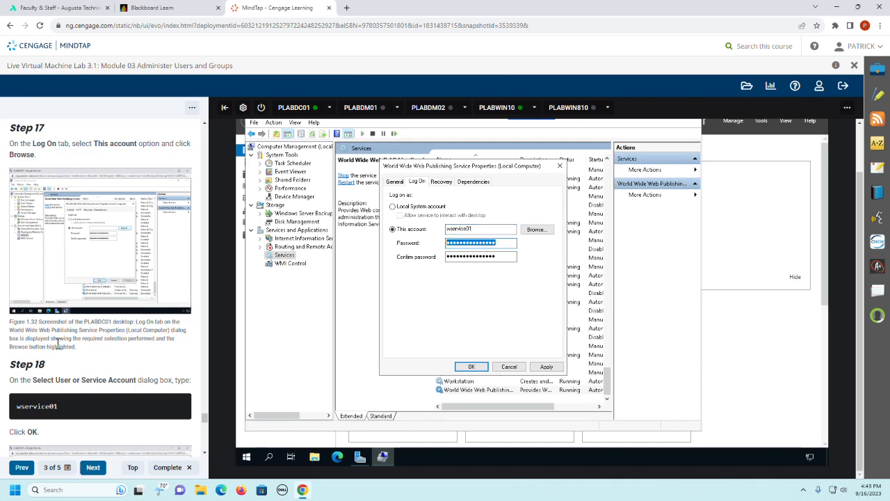
scroll(58, 342, "down", 2)
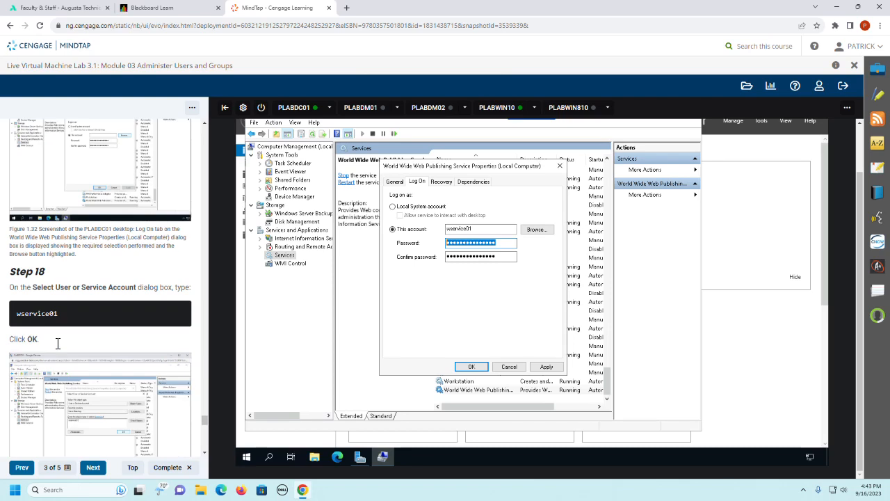
left_click(511, 247)
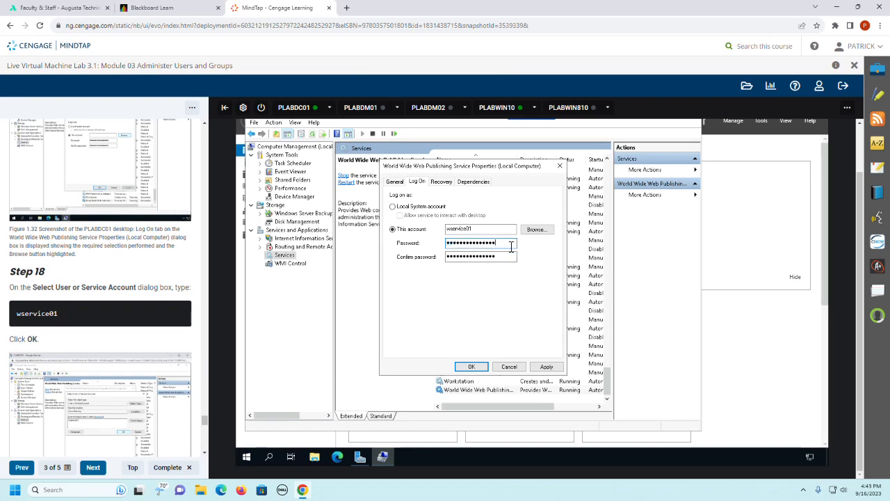
left_click(471, 367)
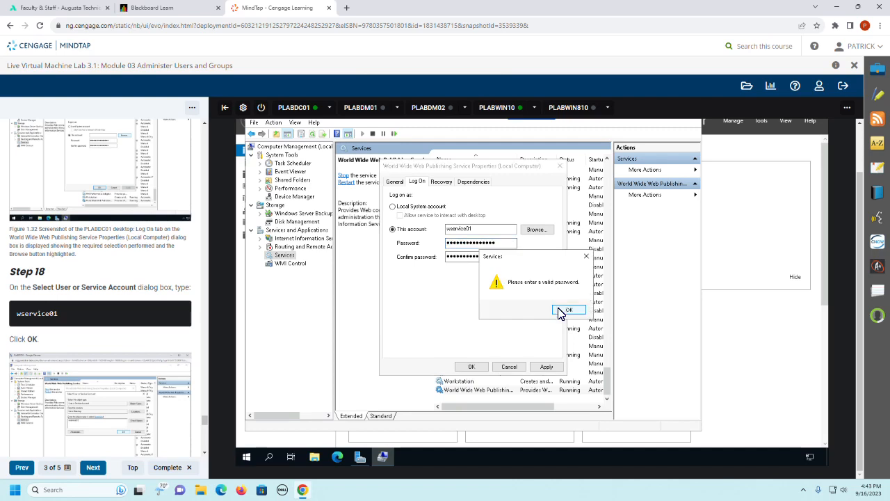
left_click(567, 310)
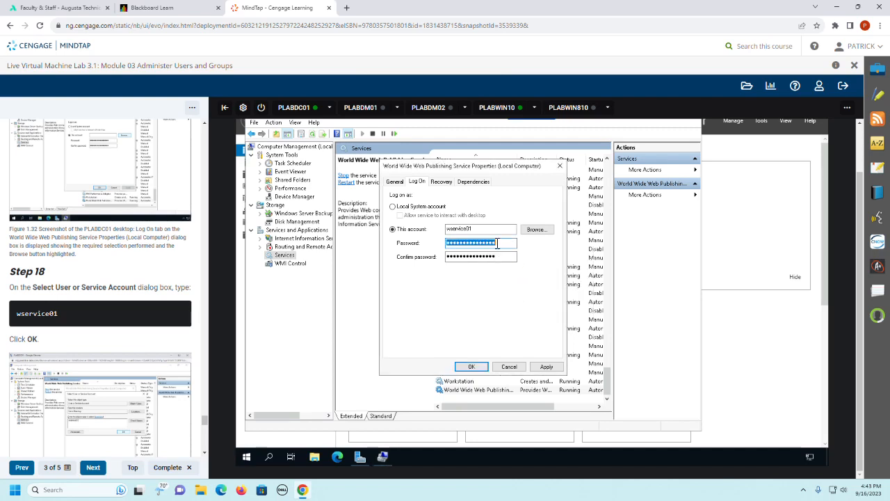
Step: Enter and confirm the account password for wservice01, and try to apply the log-on settings
type("P")
key("Tab")
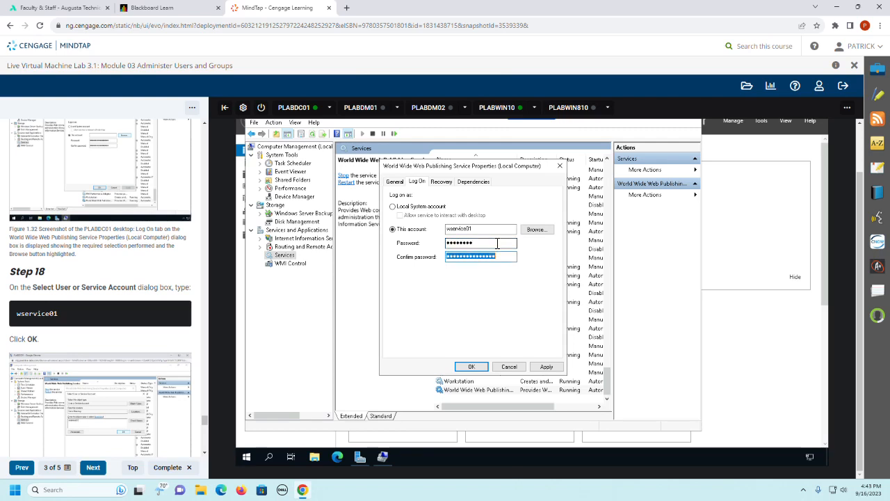
type("P")
key("Return")
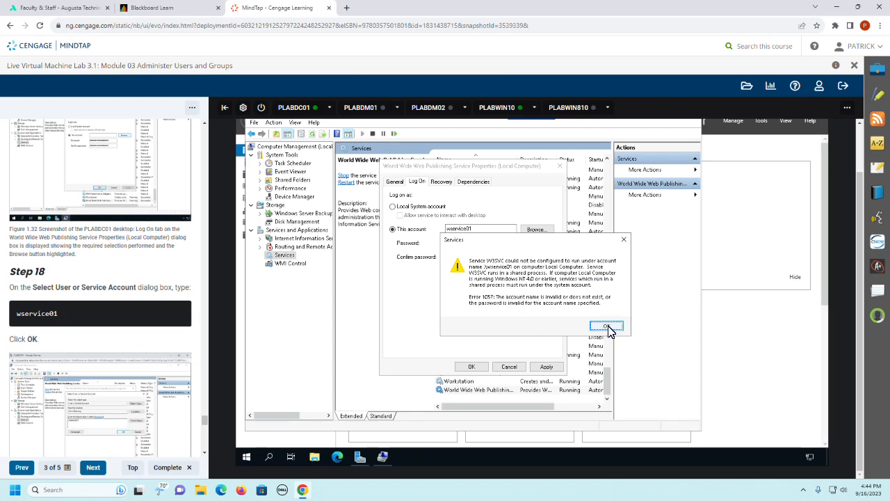
scroll(137, 332, "down", 5)
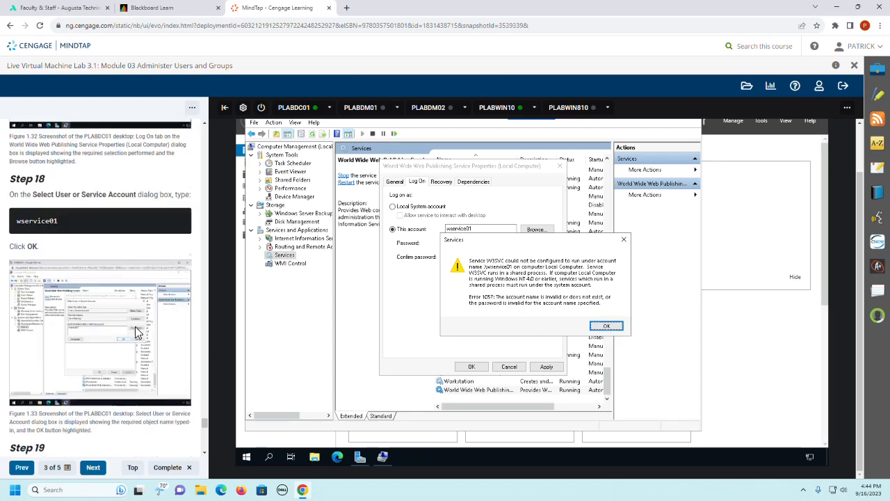
left_click(617, 329)
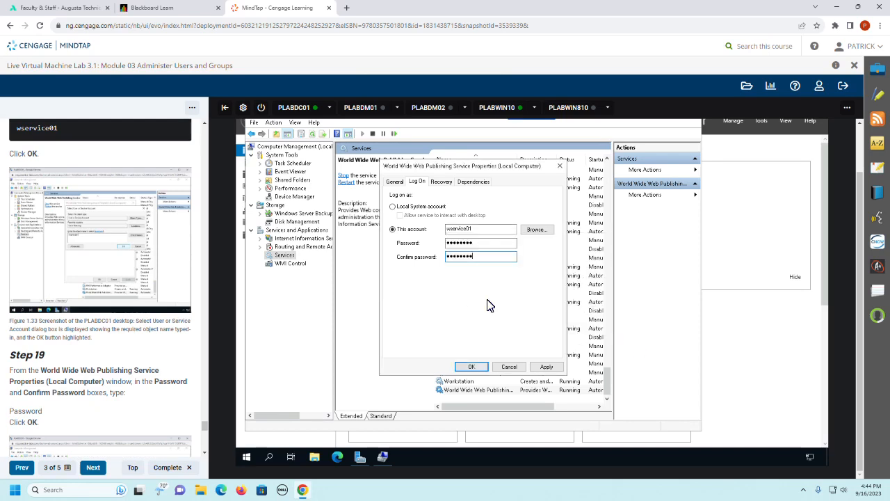
left_click(471, 367)
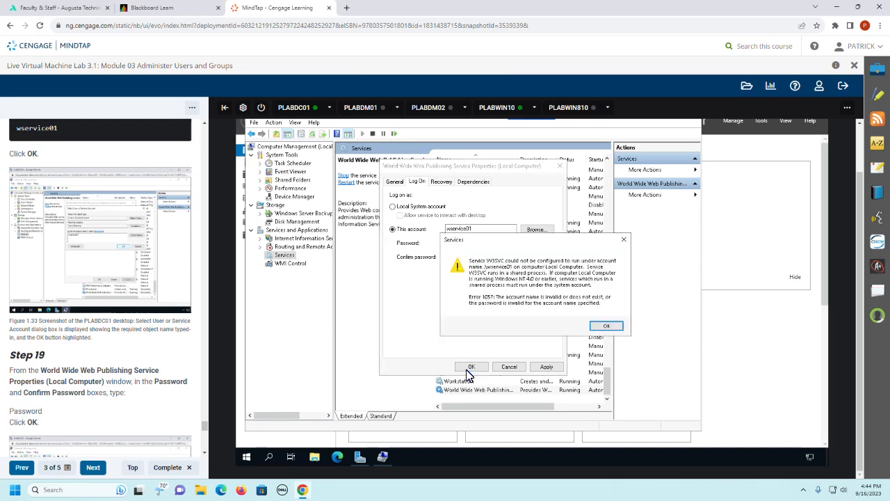
left_click(616, 327)
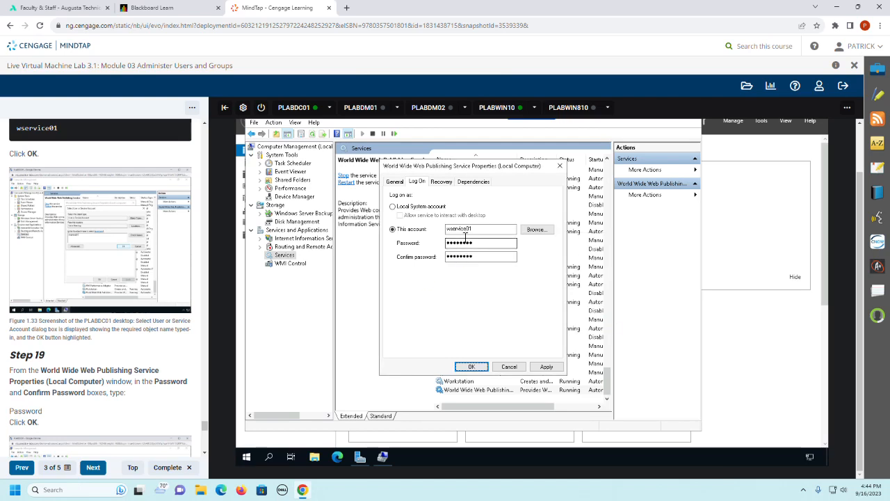
Step: Recheck guide Step 18, re-enter wservice01 as the log-on account, try to apply it again, and cancel the service properties
scroll(126, 319, "up", 2)
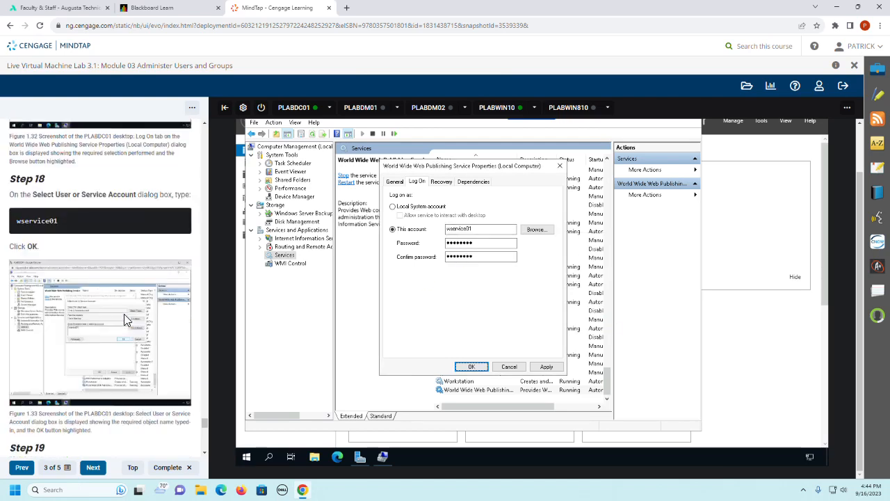
scroll(125, 320, "up", 1)
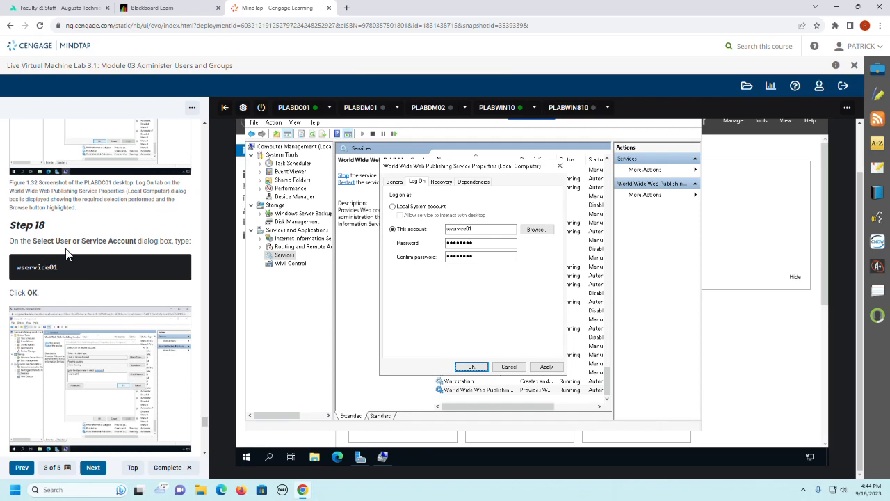
scroll(124, 247, "up", 2)
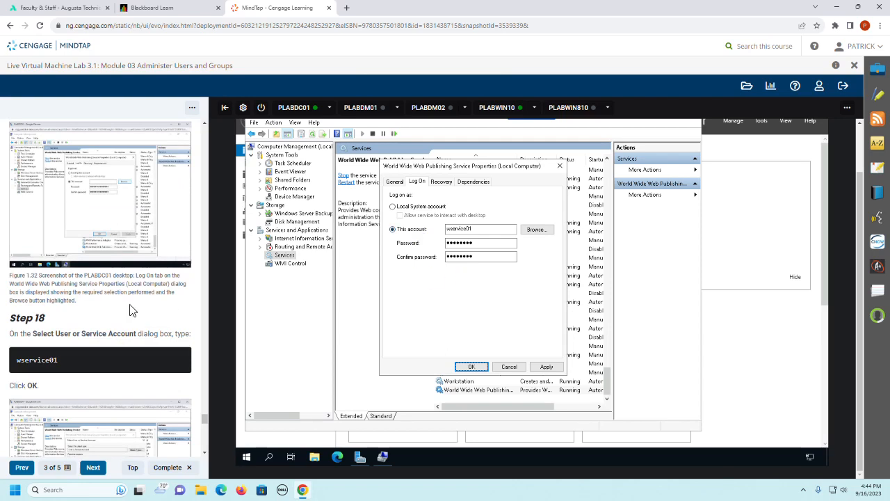
scroll(132, 311, "down", 1)
scroll(132, 310, "down", 1)
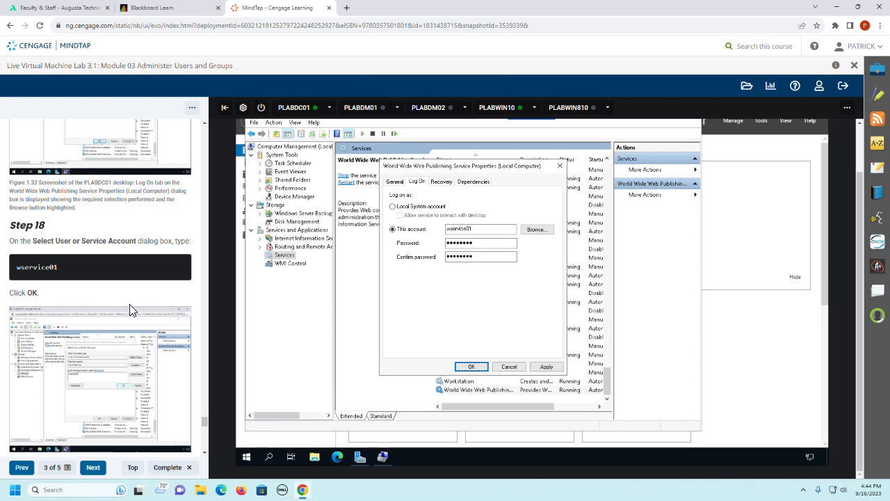
left_click_drag(487, 230, 421, 232)
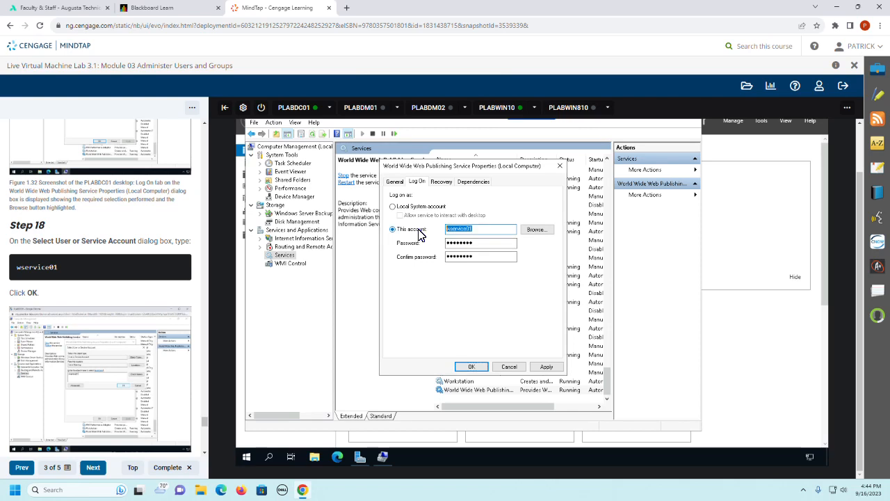
type("w")
left_click(471, 367)
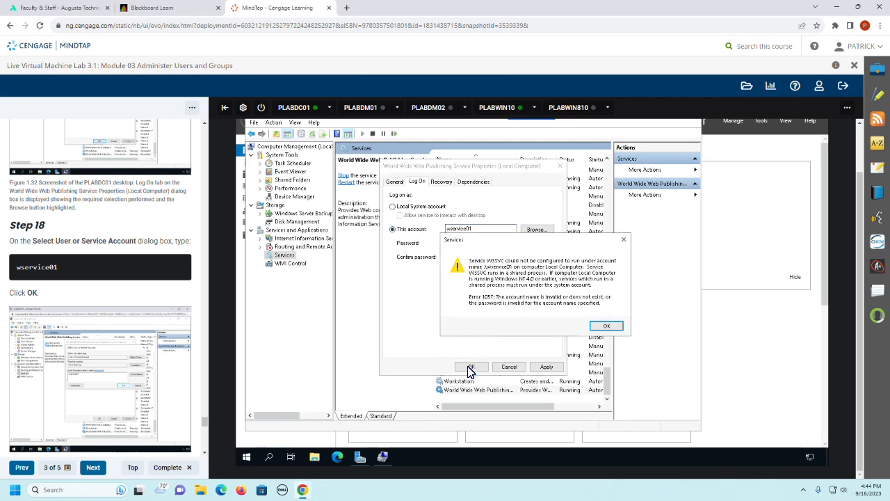
left_click(611, 326)
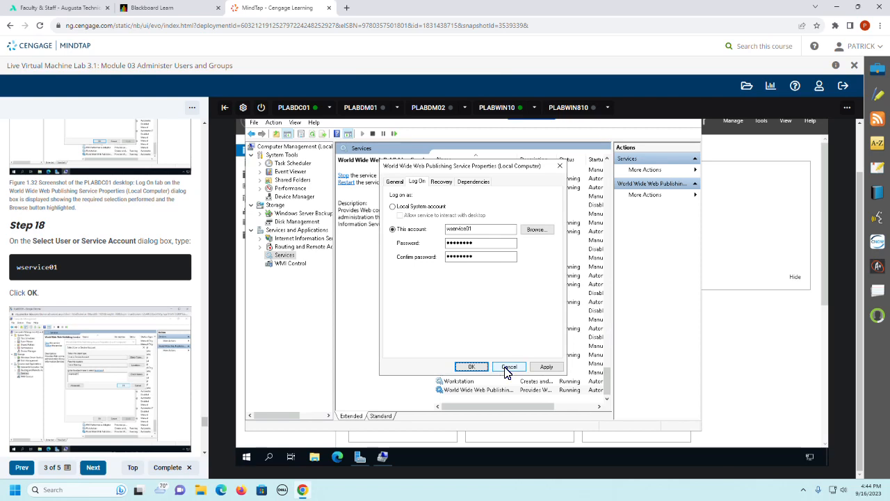
left_click(470, 367)
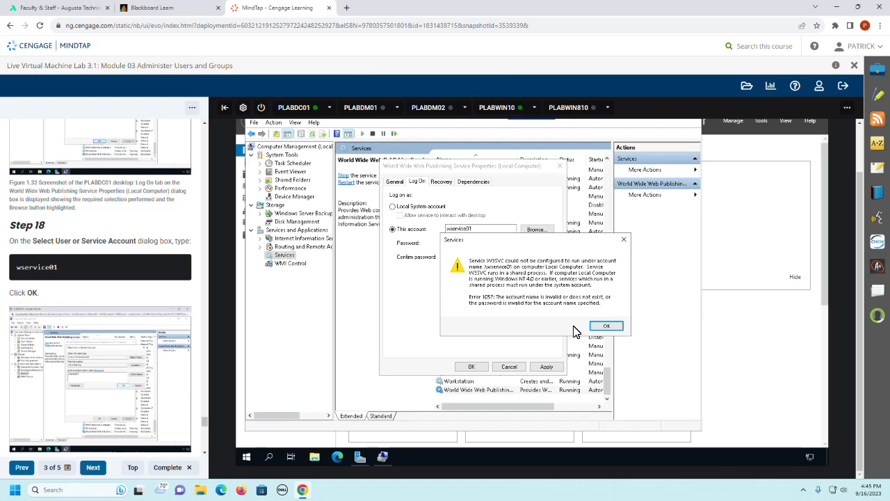
left_click(607, 326)
left_click(514, 367)
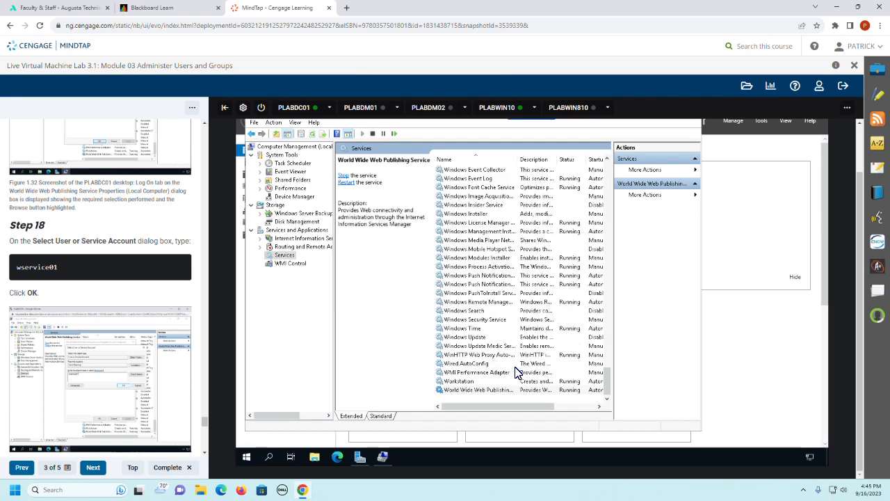
Step: Reread guide Steps 18 and 19 on selecting the service account and entering its password
scroll(153, 294, "down", 2)
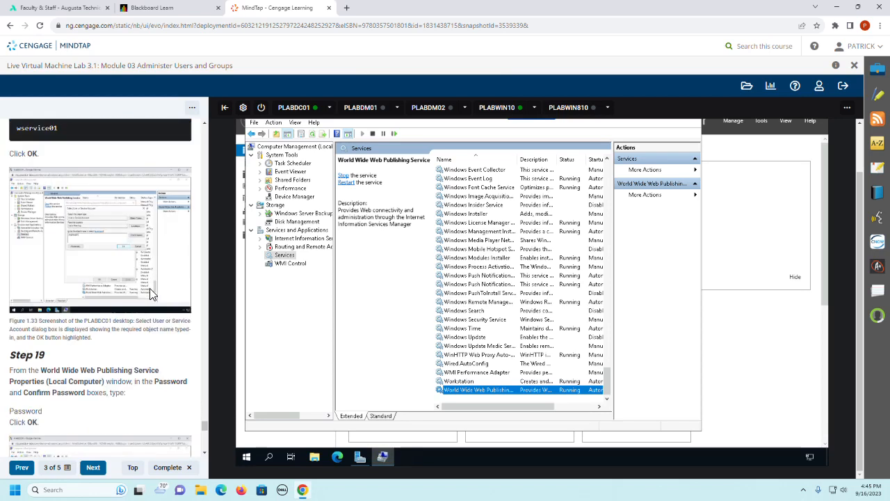
scroll(153, 295, "down", 1)
scroll(153, 295, "down", 2)
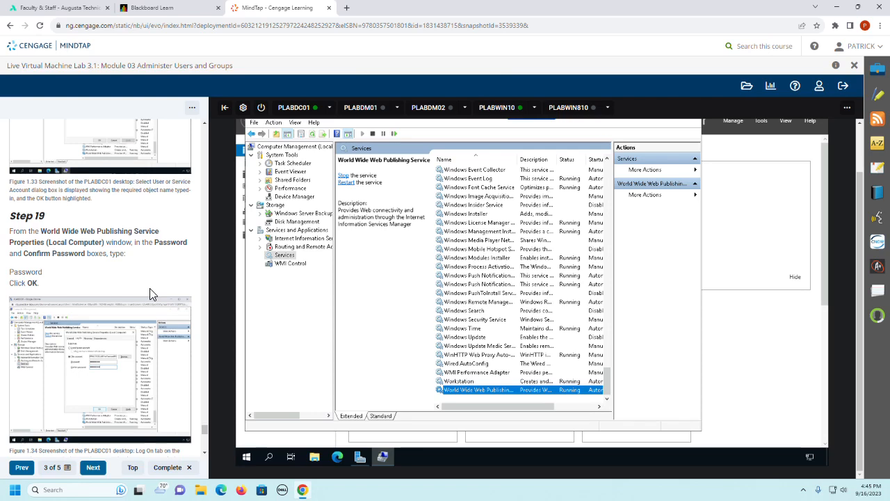
scroll(153, 294, "up", 2)
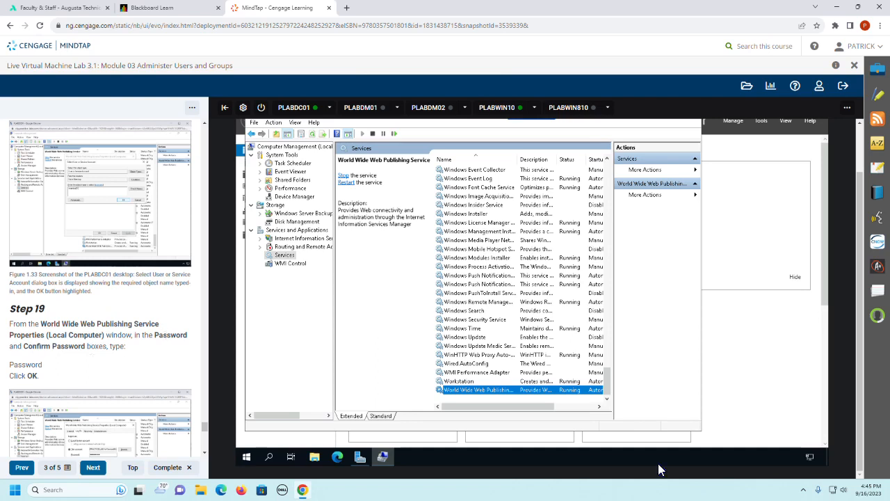
left_click(806, 468)
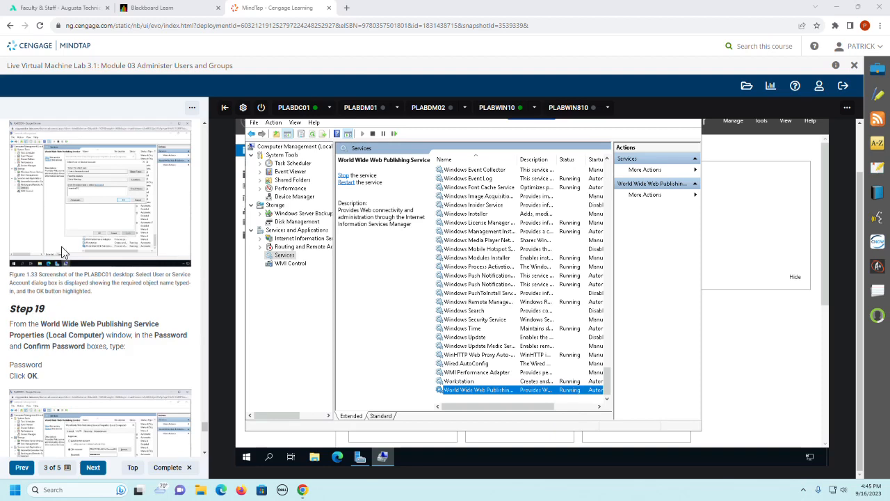
scroll(63, 252, "up", 1)
scroll(63, 251, "up", 3)
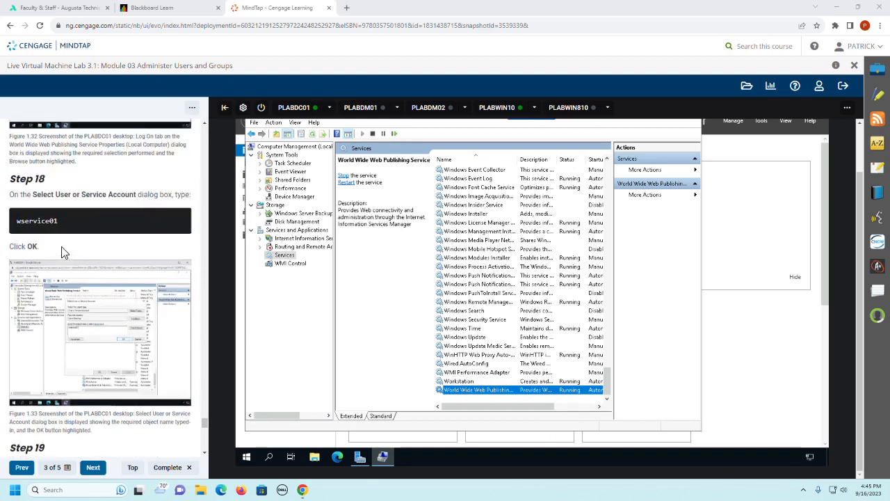
Step: Reopen the World Wide Web Publishing Service properties and set the service to log on as This account
double_click(499, 391)
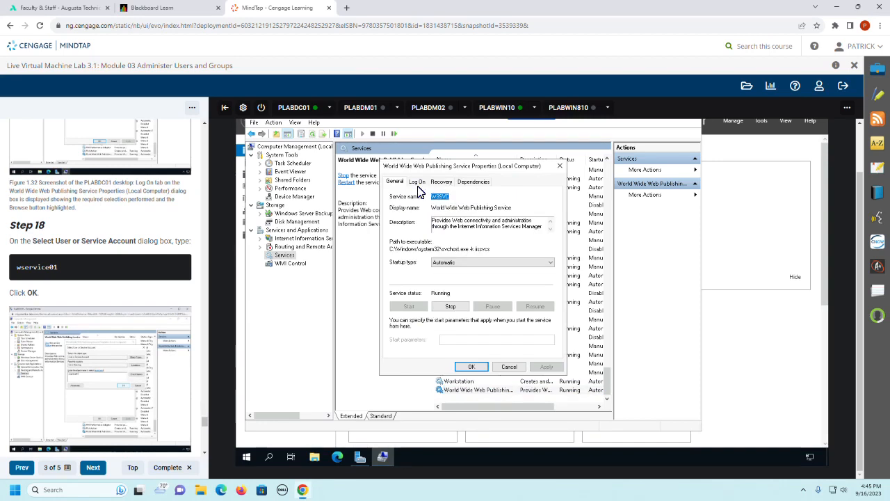
left_click(418, 182)
left_click(407, 229)
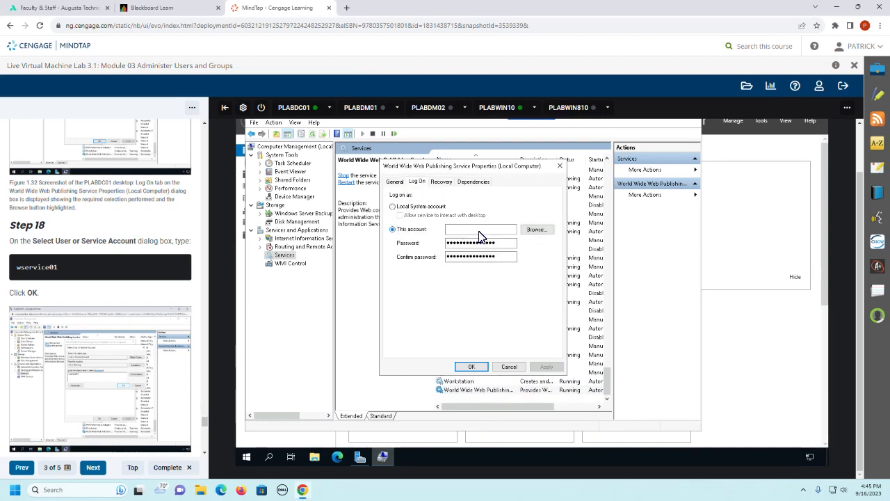
Step: Browse the directory for the log-on account wservice01, check the name, and accept it
left_click(539, 229)
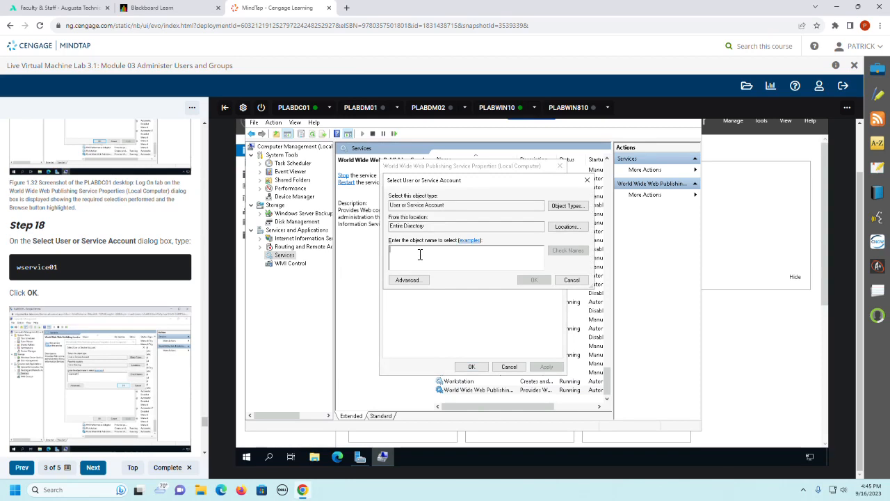
type("ws")
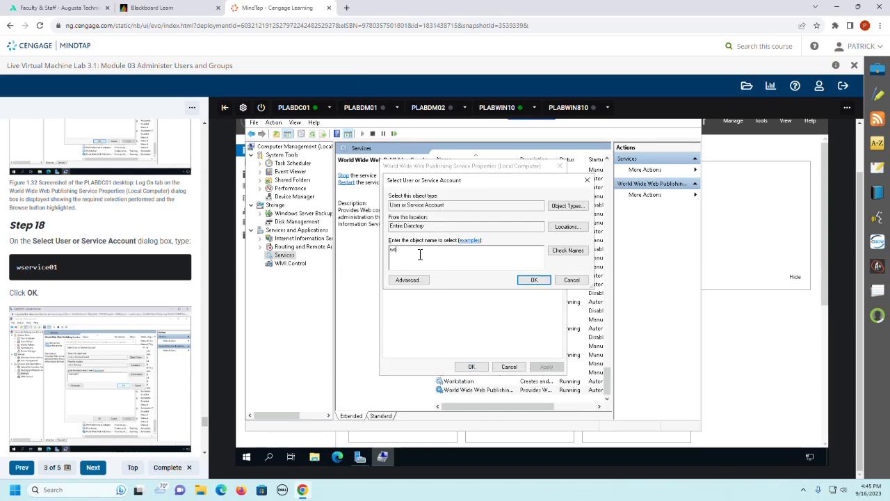
type("ervice01")
left_click(564, 252)
left_click(530, 281)
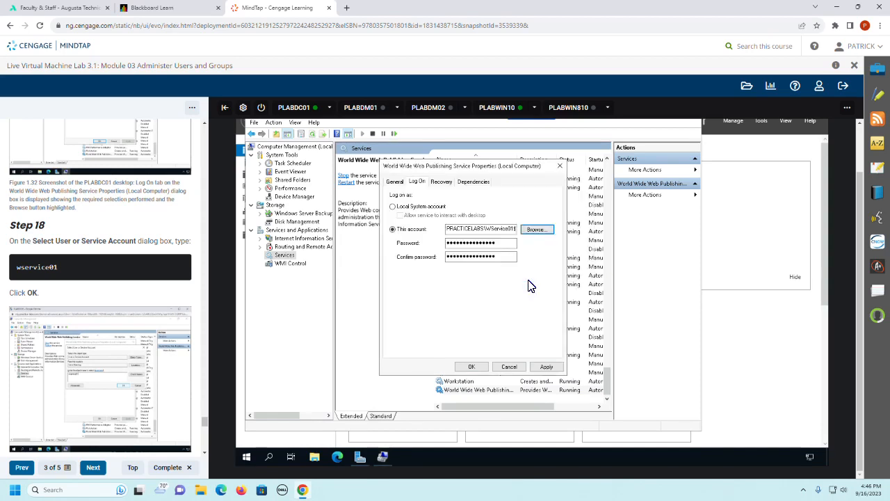
Step: Enter the account password in the Password and Confirm password fields for the selected service account
left_click(504, 242)
key("Tab")
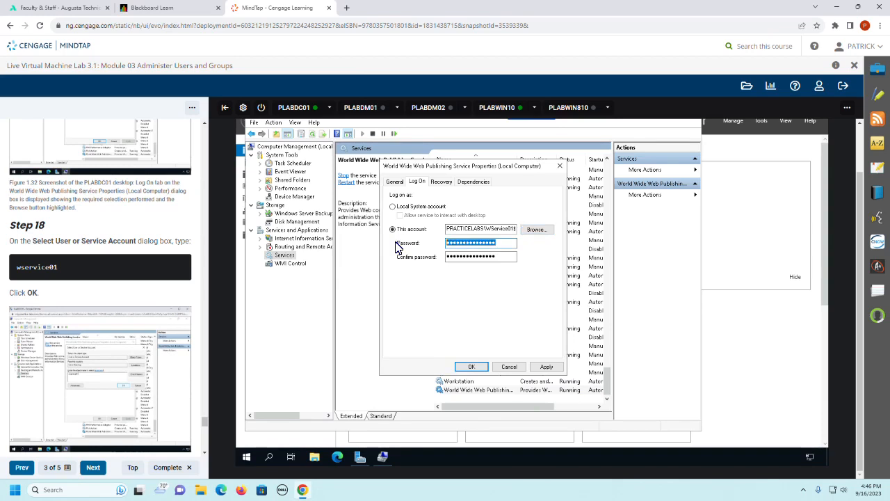
type("Passw0r")
key("Tab")
type("P")
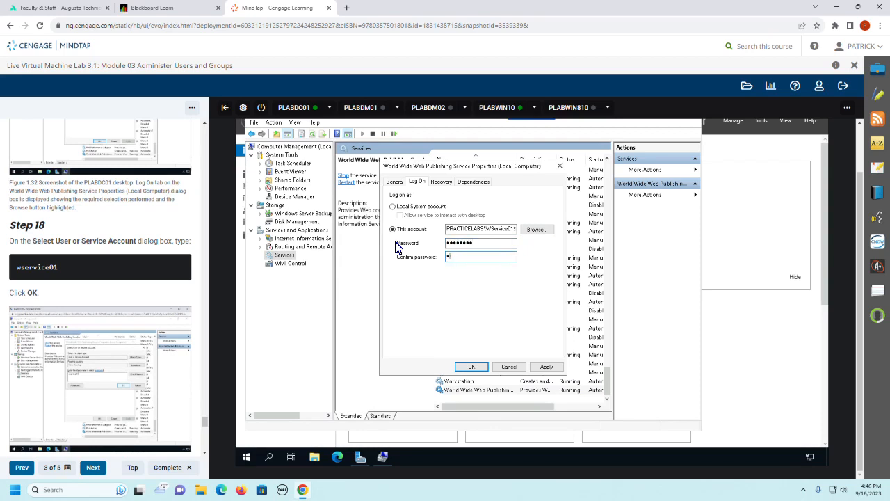
type("a$$w0rd")
Step: Apply the new log-on account to the World Wide Web Publishing Service and acknowledge the service notices
left_click(469, 367)
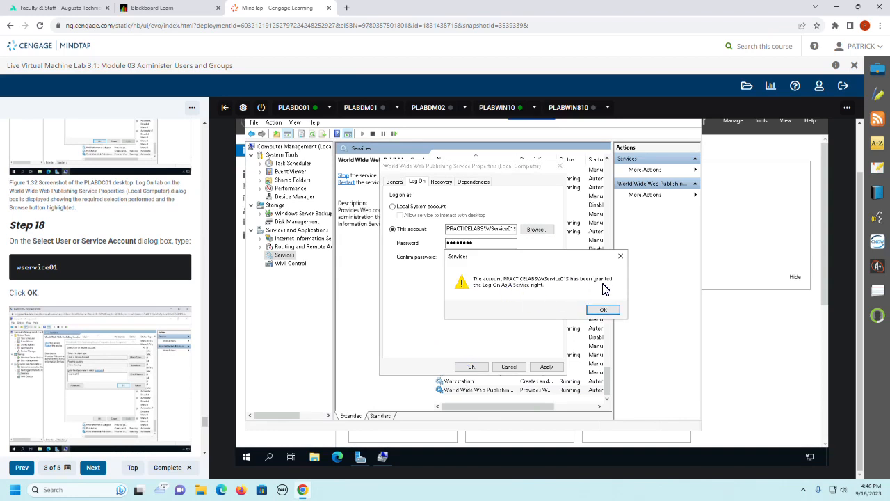
left_click(596, 310)
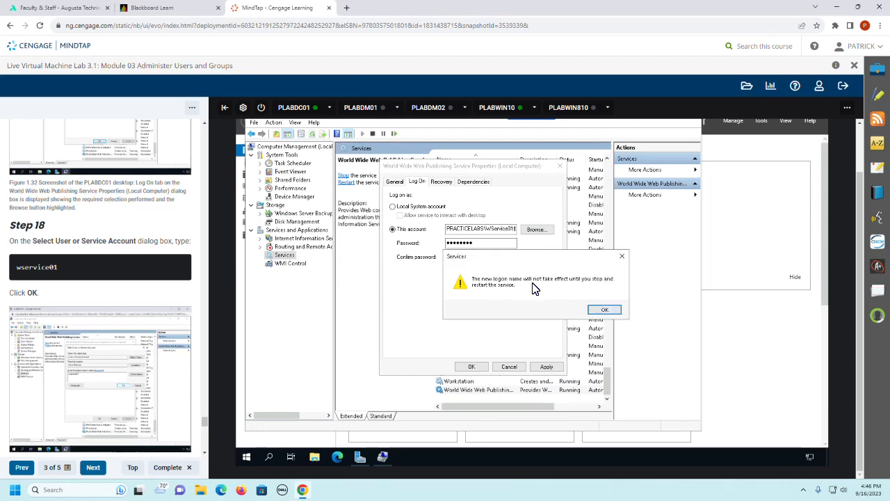
left_click(604, 310)
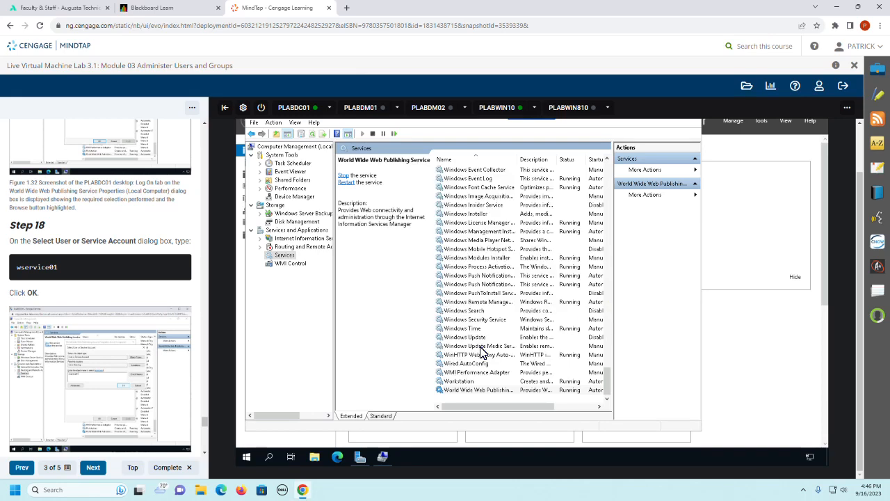
Step: Try to restart the World Wide Web Publishing Service under its new log-on account
left_click(465, 391)
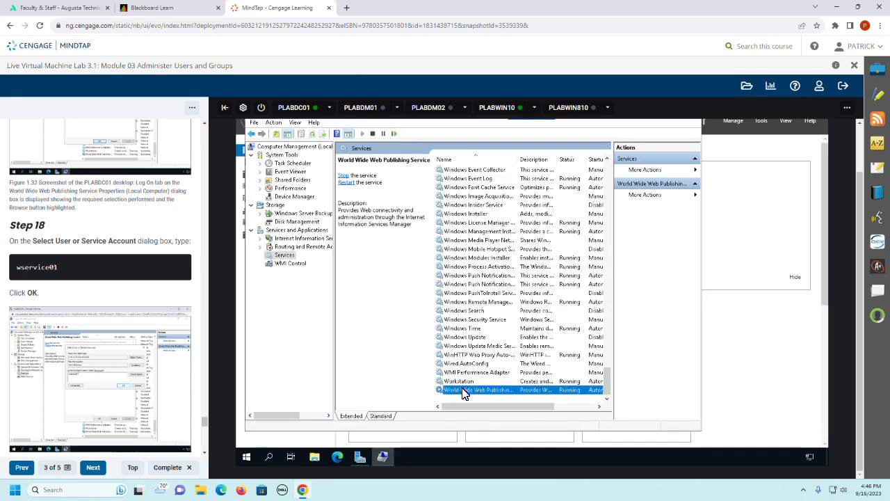
right_click(465, 391)
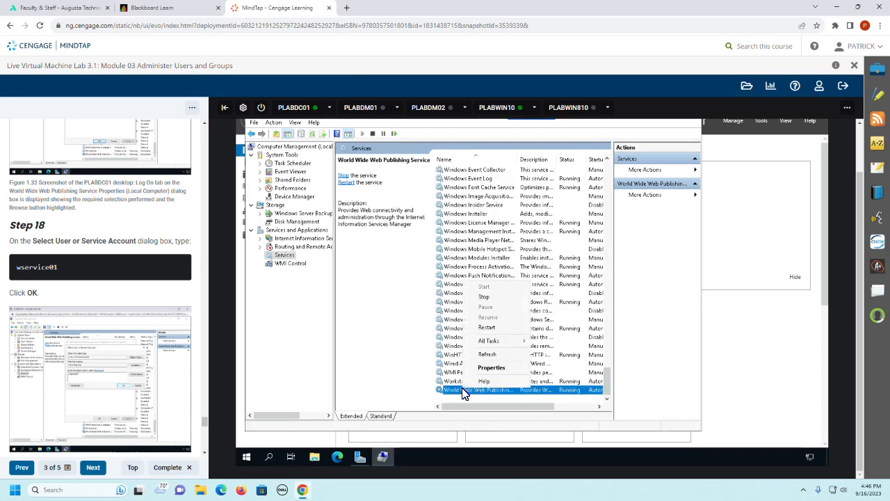
left_click(495, 330)
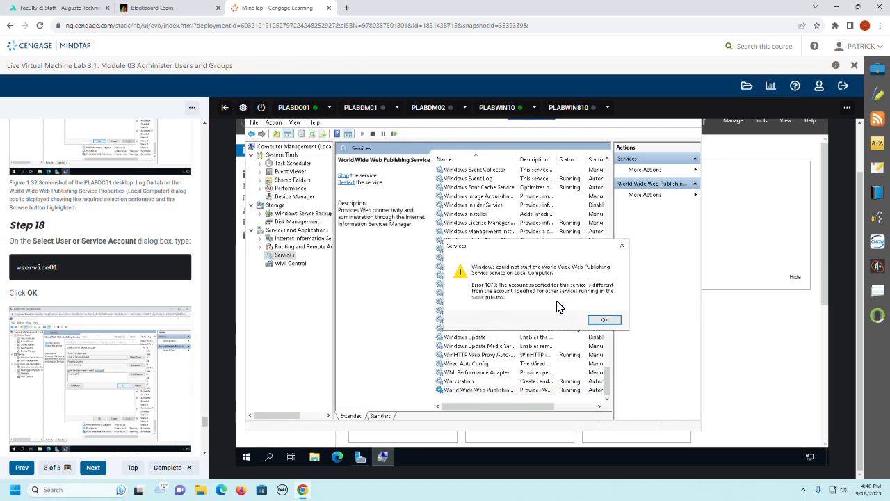
left_click(605, 319)
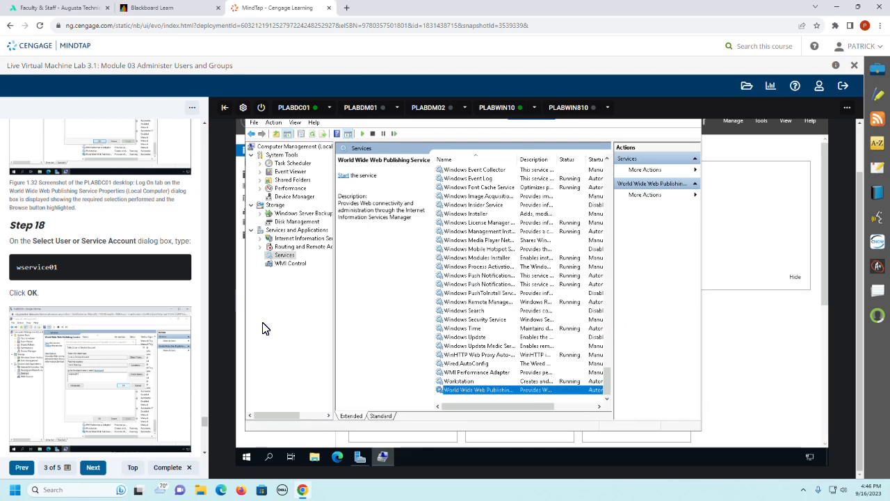
Step: Follow the guide to Step 20, reopen the World Wide Web Publishing Service's log-on settings, and capture the requested PLABDC01 screenshot
scroll(175, 352, "down", 1)
scroll(175, 353, "down", 1)
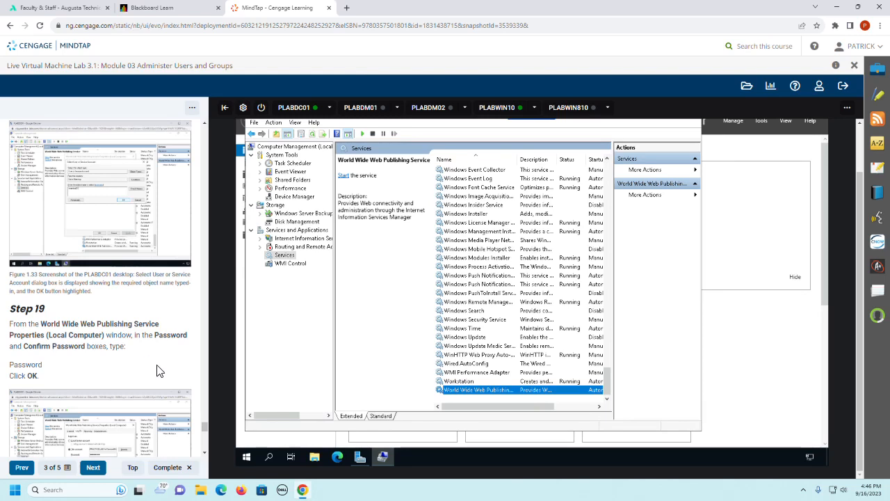
scroll(157, 371, "down", 3)
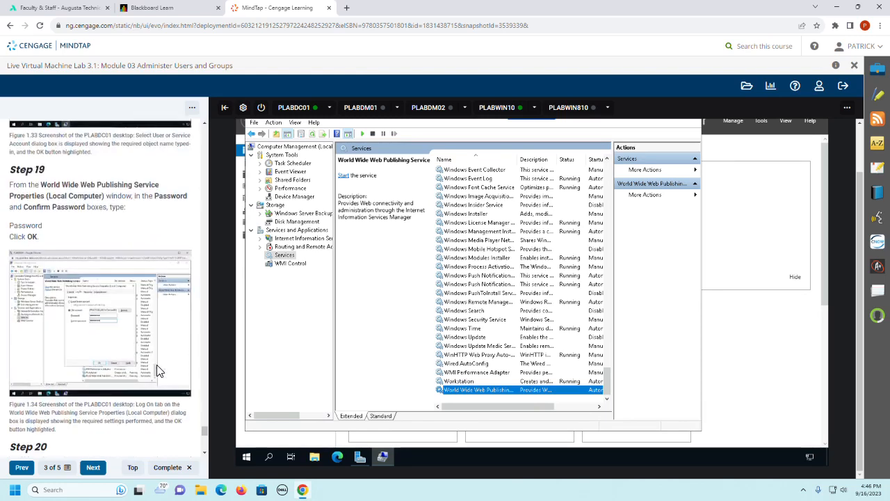
scroll(157, 371, "down", 1)
scroll(157, 371, "down", 1)
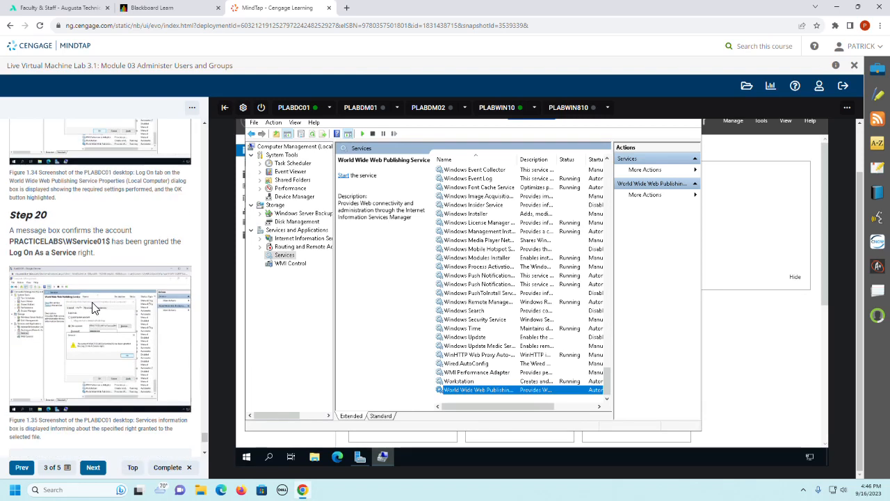
scroll(136, 342, "down", 3)
scroll(137, 342, "down", 1)
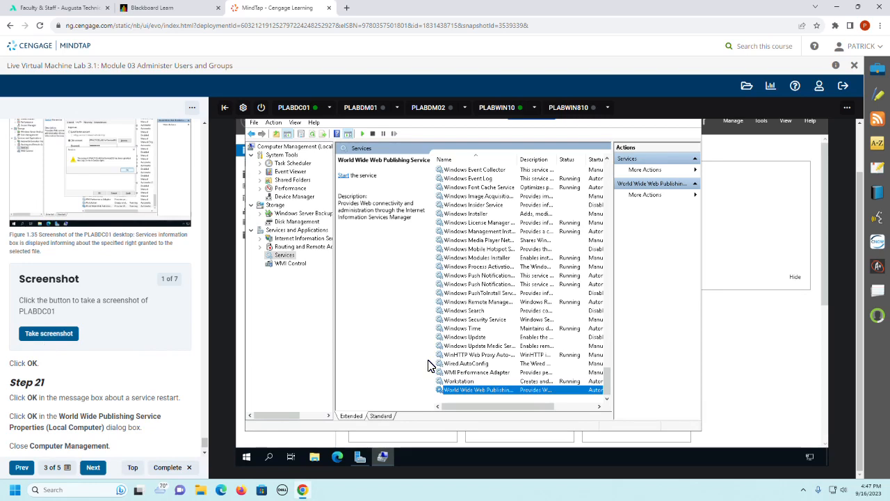
double_click(489, 391)
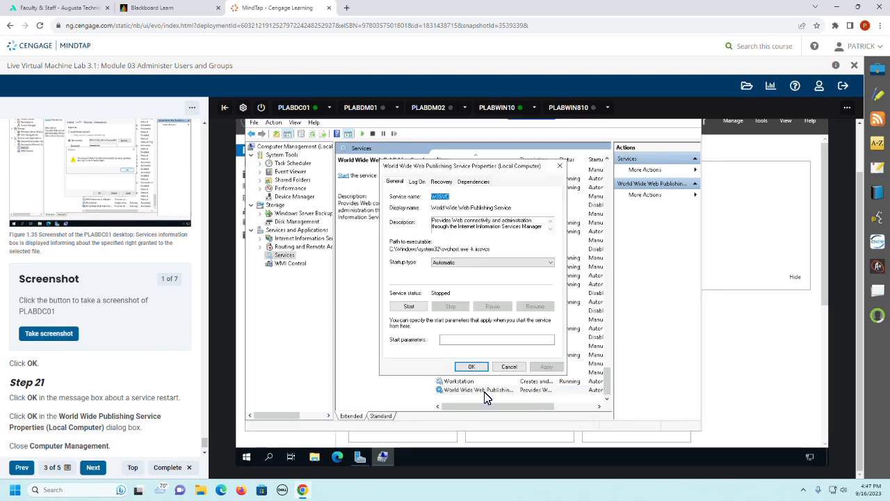
left_click(416, 182)
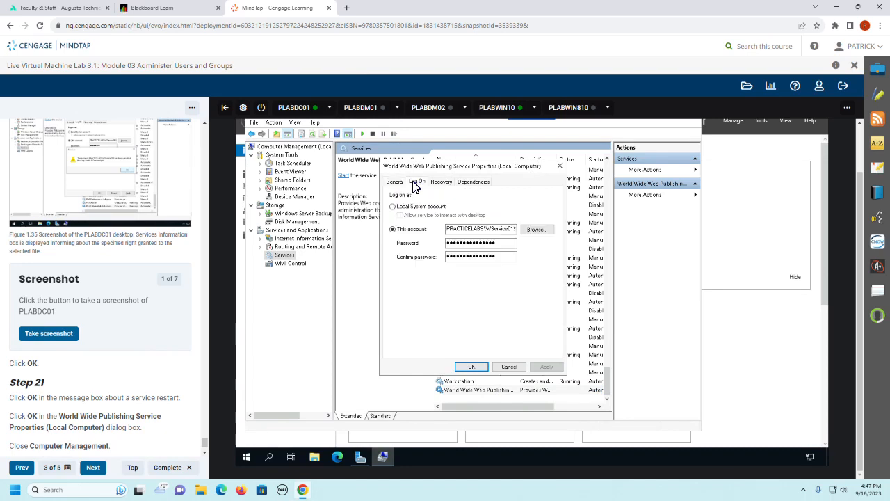
left_click(46, 335)
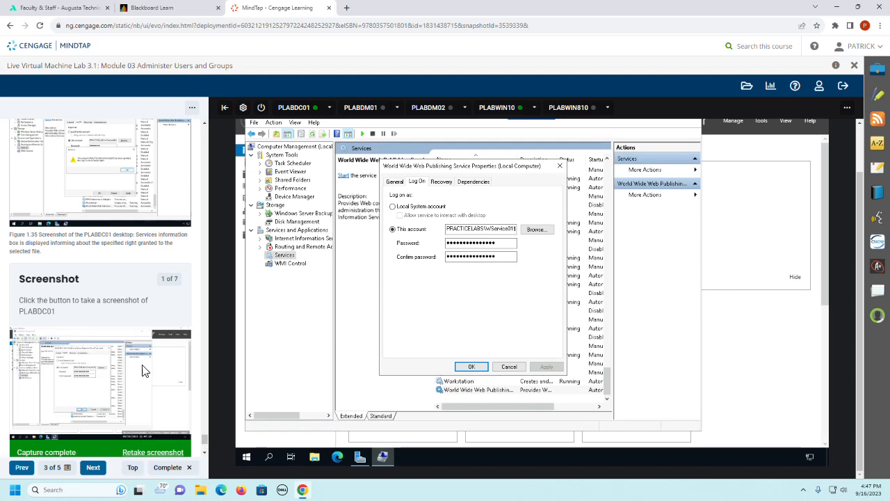
Step: Accept the World Wide Web Publishing Service properties and close Computer Management as Step 21 instructs
scroll(78, 340, "down", 3)
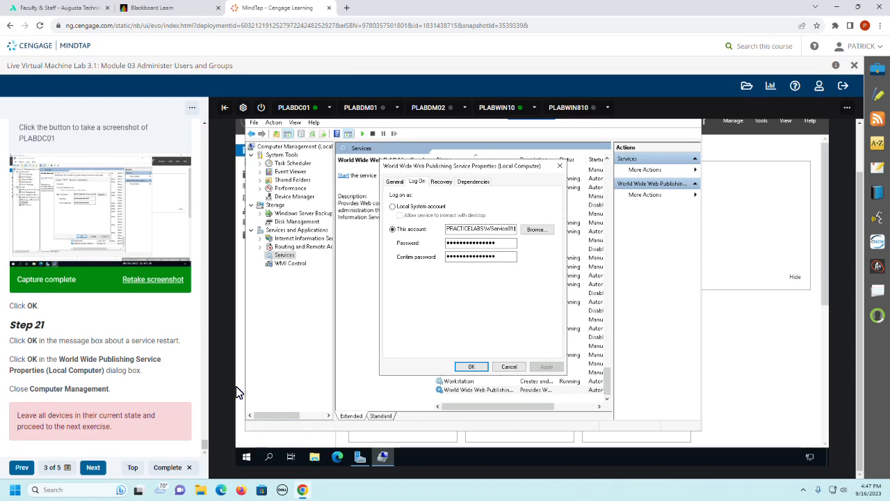
left_click(472, 368)
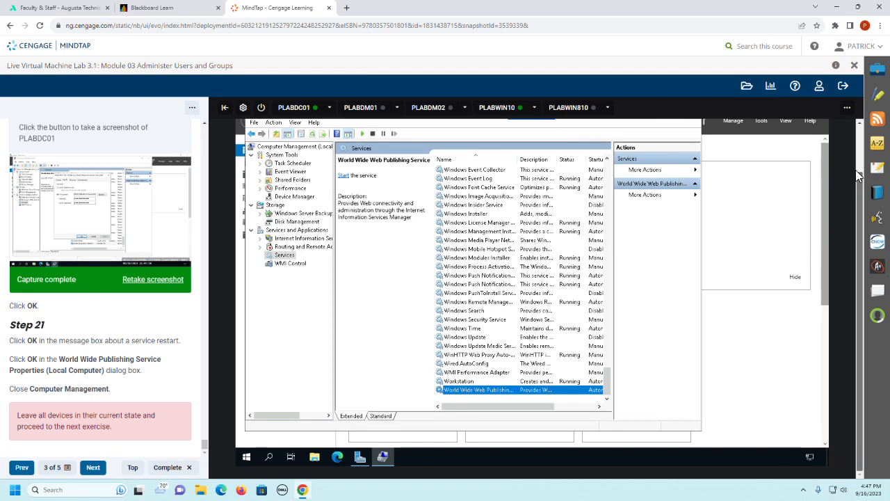
scroll(857, 181, "up", 1)
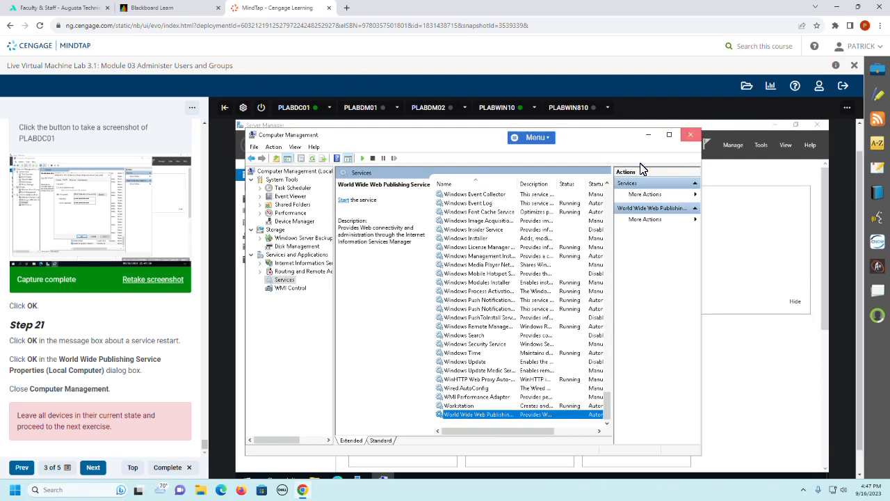
left_click(692, 139)
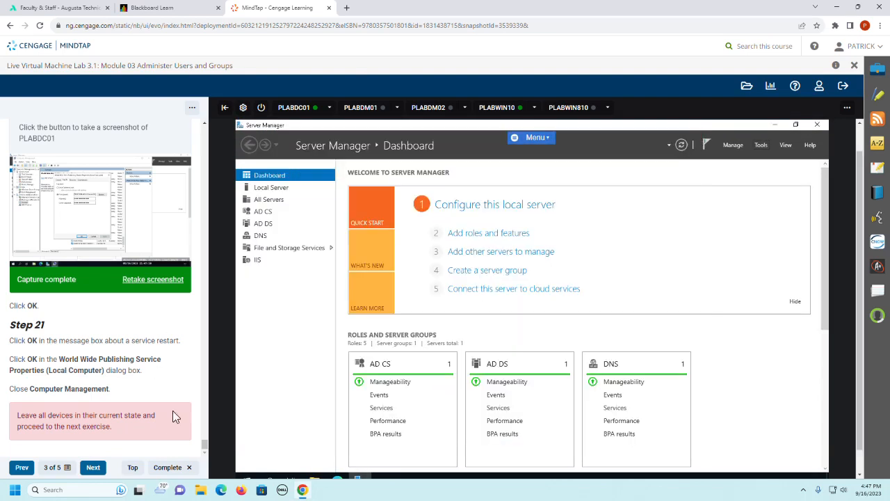
Step: Advance the guide to Exercise 2 - Manage Windows Security Groups and read its introduction, device list and Task 1 Step 1
left_click(94, 468)
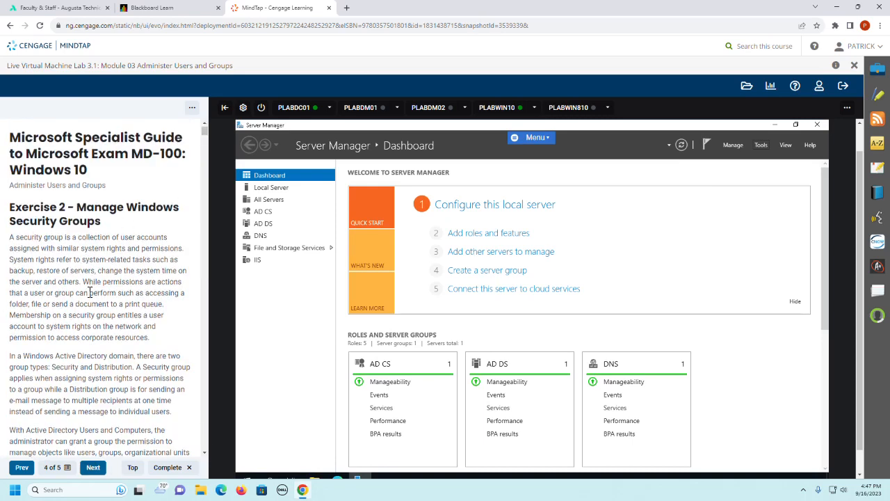
scroll(89, 292, "down", 2)
scroll(89, 292, "up", 1)
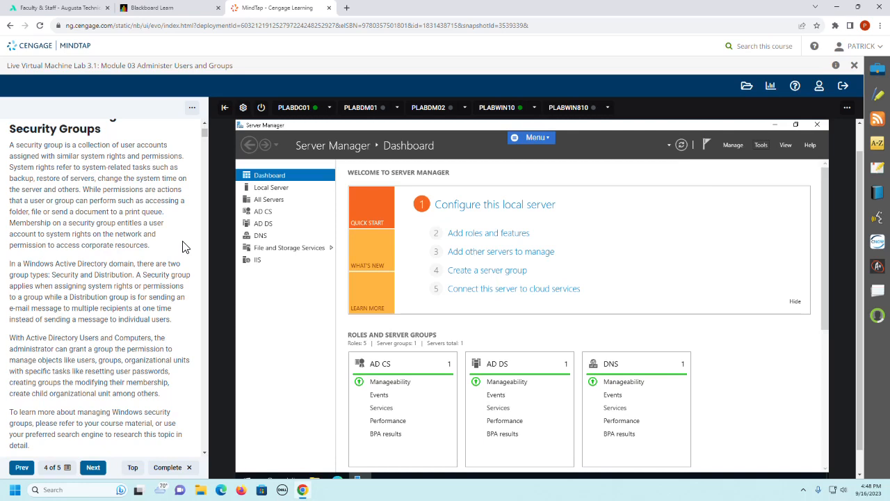
scroll(184, 247, "down", 5)
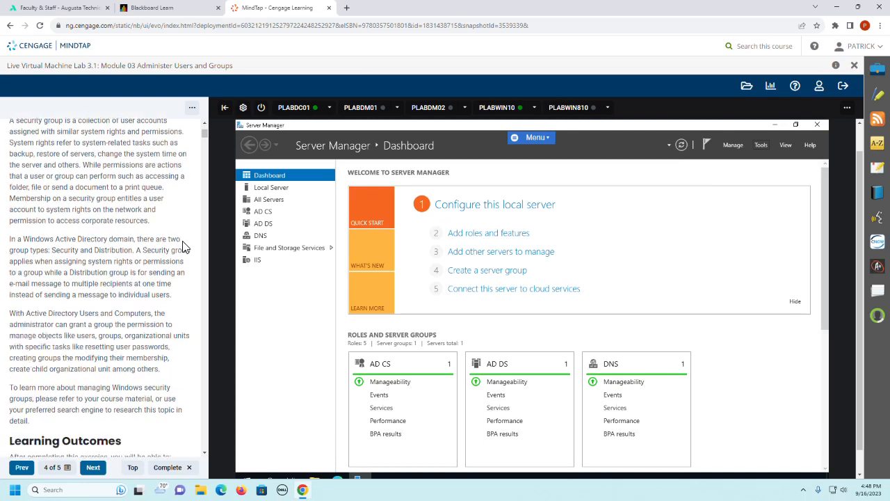
scroll(185, 246, "down", 3)
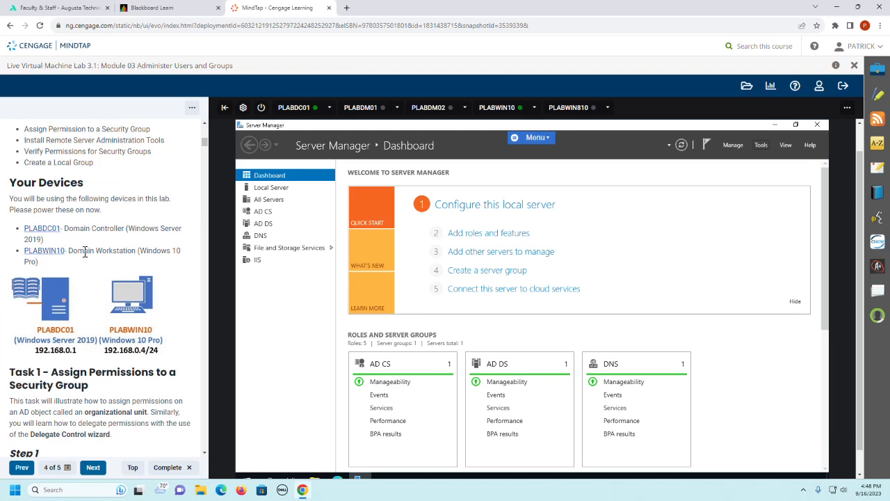
scroll(170, 295, "down", 3)
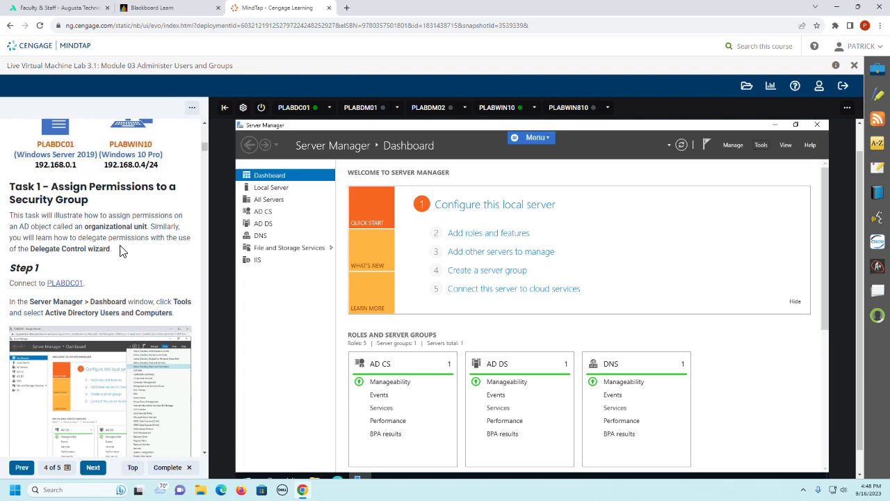
scroll(137, 268, "down", 2)
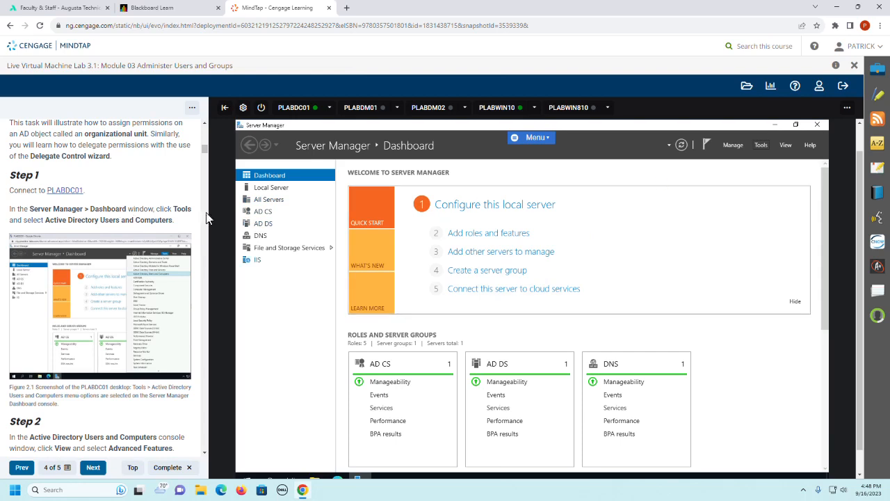
Step: Open Active Directory Users and Computers from Server Manager and turn on Advanced Features
left_click(761, 148)
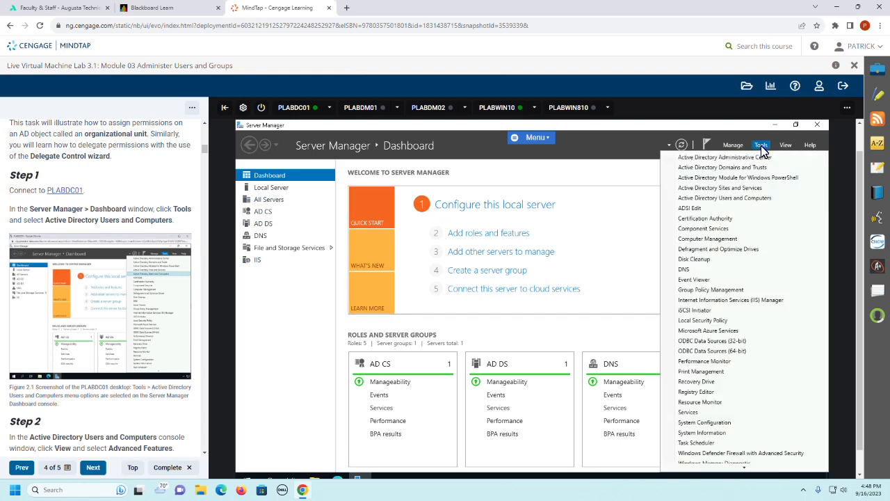
left_click(721, 198)
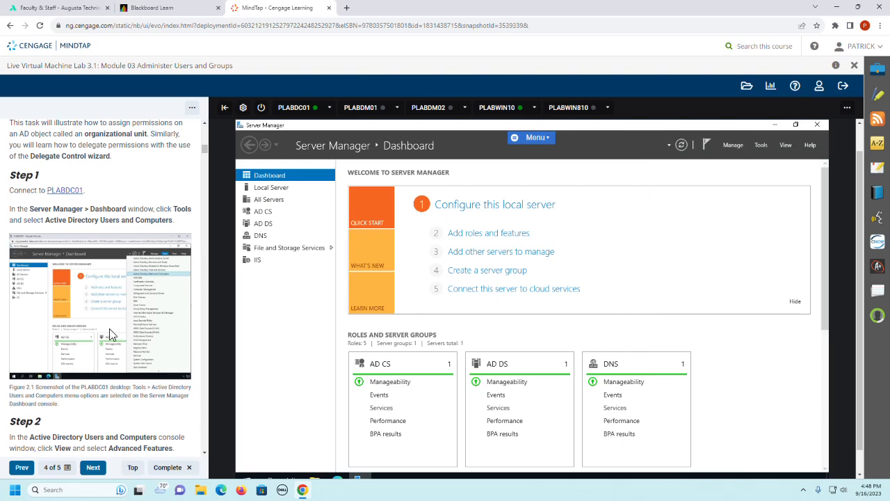
scroll(109, 332, "down", 2)
scroll(109, 333, "down", 1)
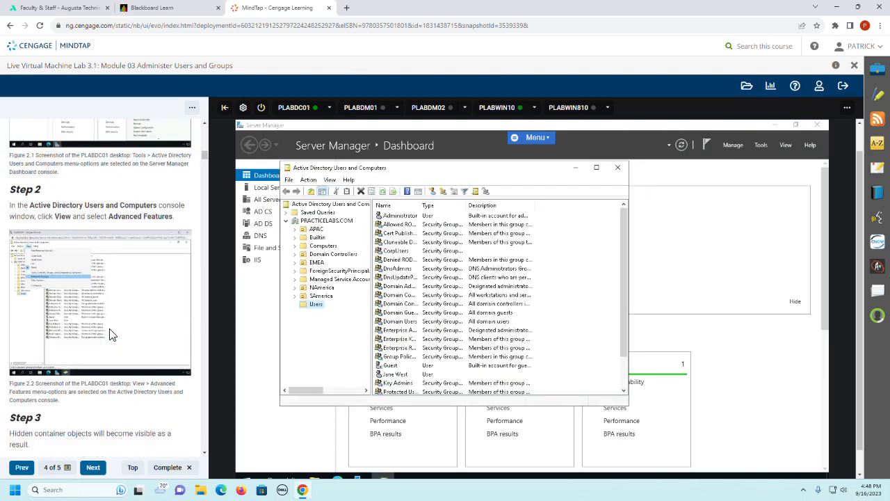
scroll(109, 333, "down", 1)
scroll(109, 333, "up", 1)
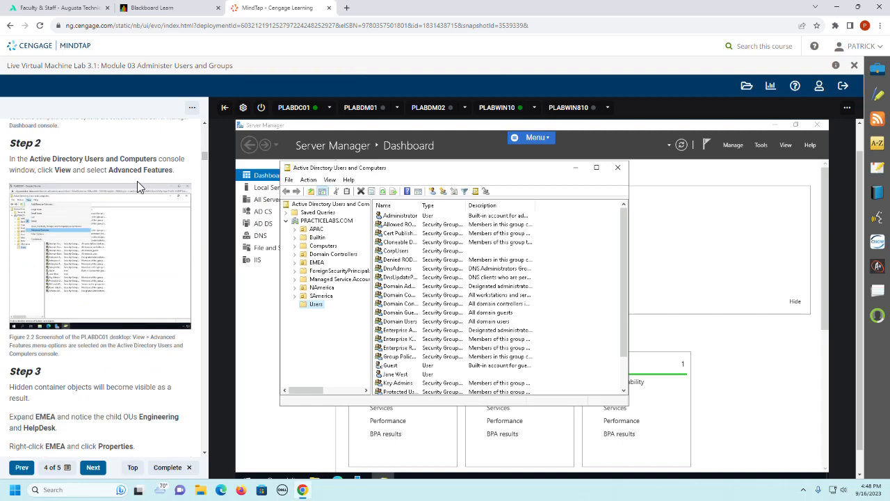
left_click(330, 180)
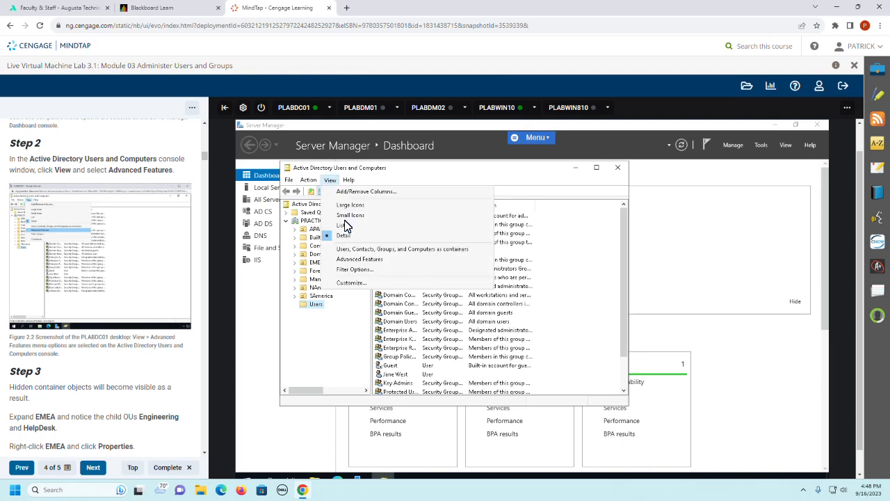
left_click(355, 260)
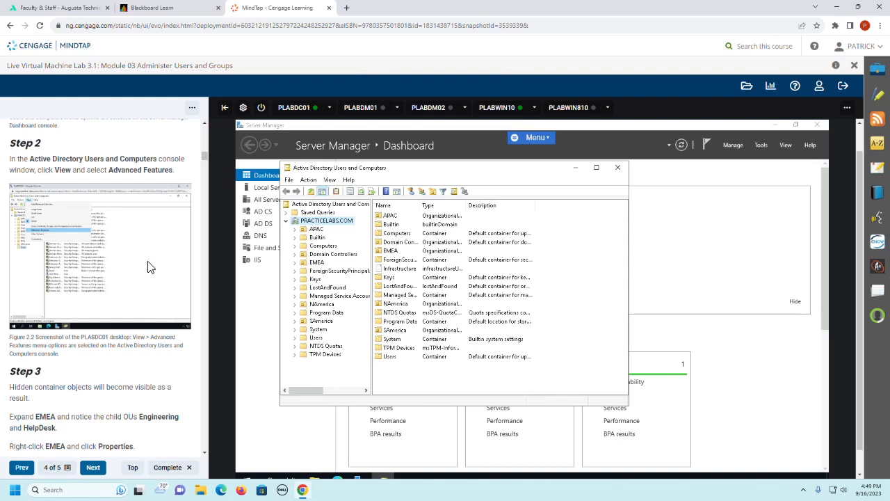
Step: Expand the EMEA organizational unit under PRACTICELABS.COM, open its properties, and check guide Steps 4 and 5
scroll(148, 267, "down", 2)
scroll(148, 267, "down", 1)
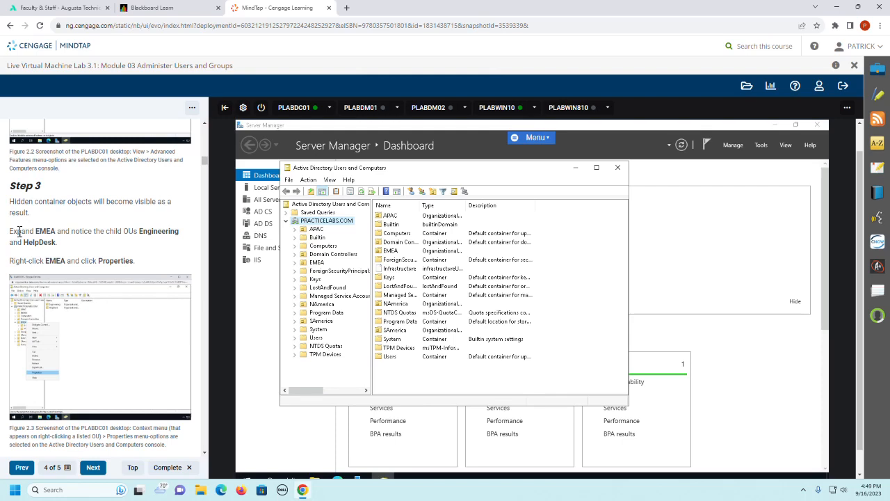
left_click(295, 263)
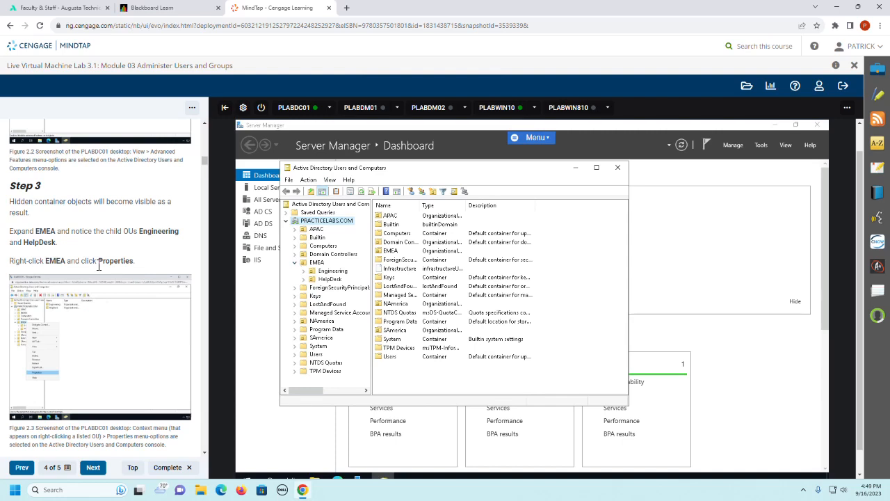
right_click(319, 268)
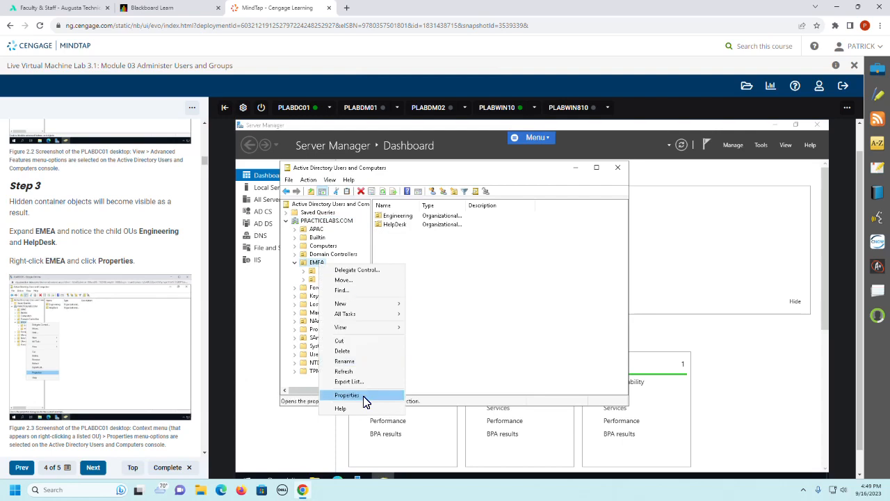
left_click(363, 397)
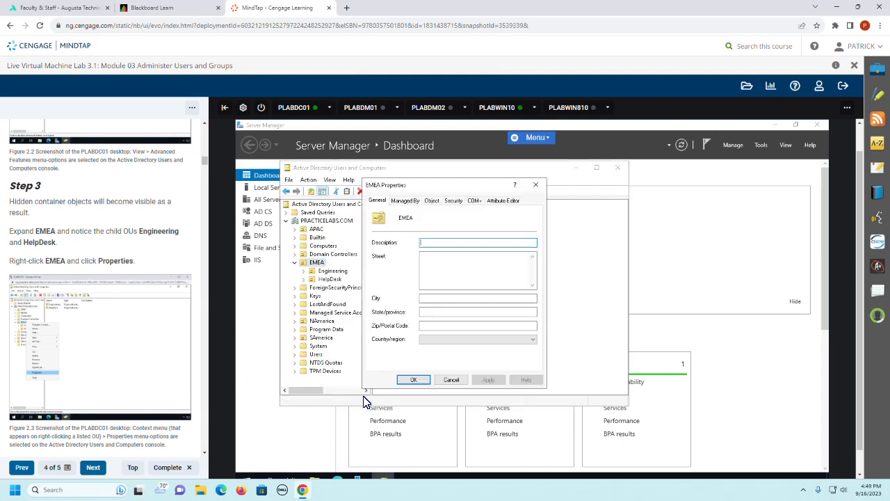
scroll(78, 298, "down", 3)
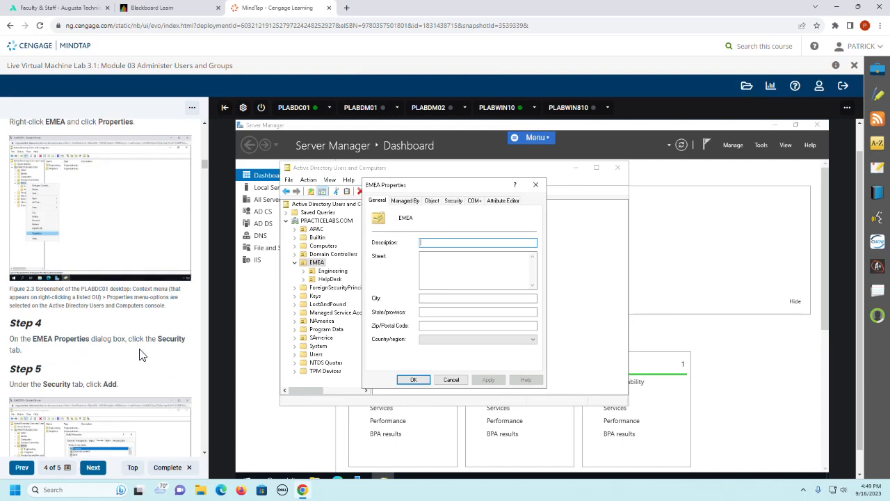
Step: Add the group g_it to the security permission entries of the EMEA organizational unit
left_click(452, 201)
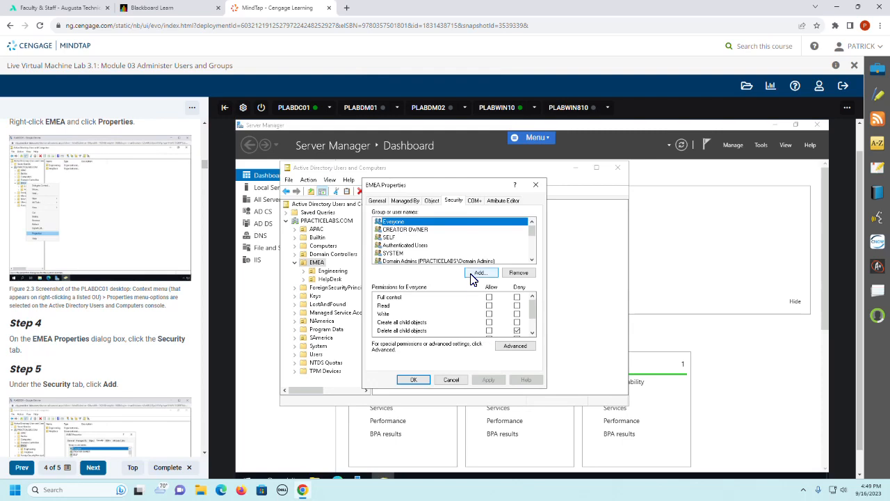
left_click(480, 272)
scroll(160, 340, "down", 4)
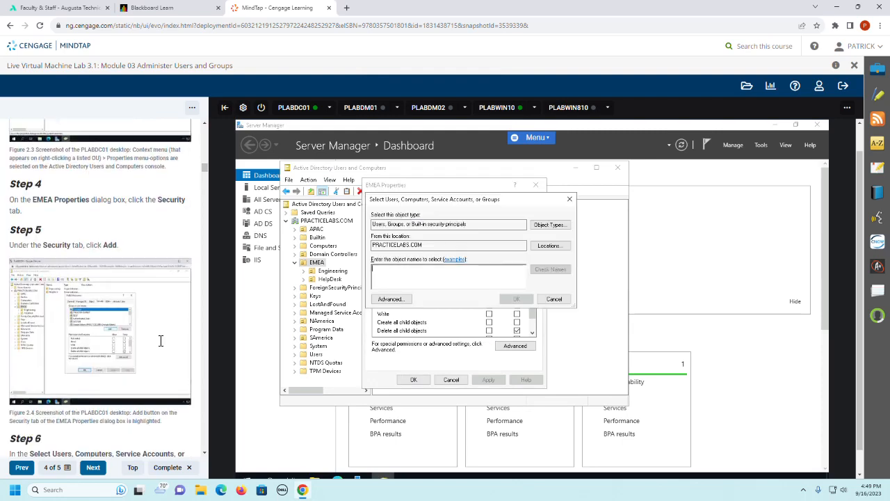
scroll(160, 341, "down", 3)
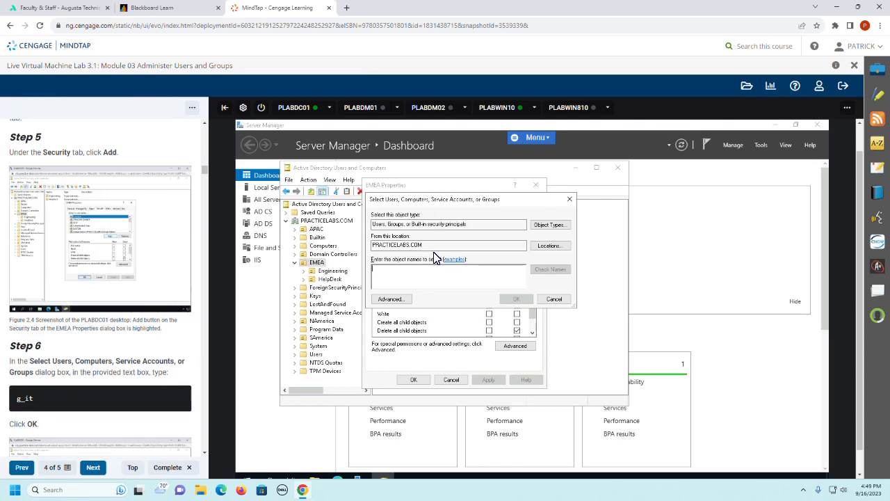
scroll(54, 308, "down", 1)
scroll(54, 308, "down", 2)
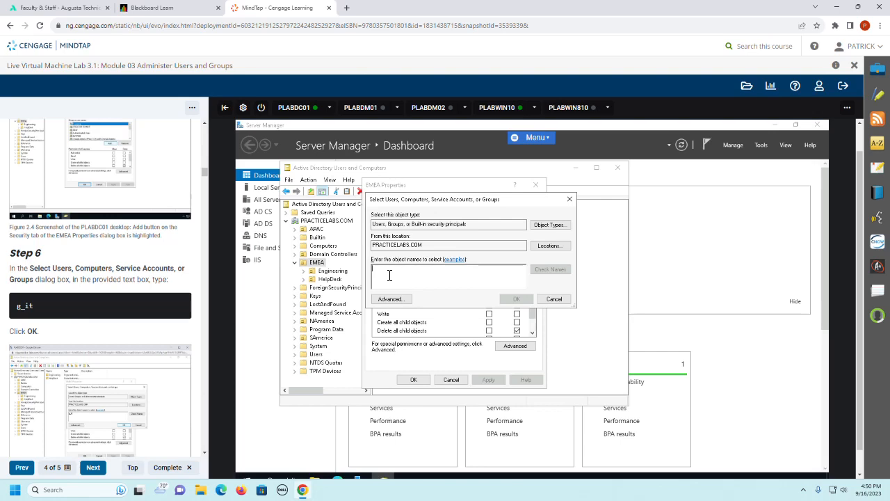
type("g")
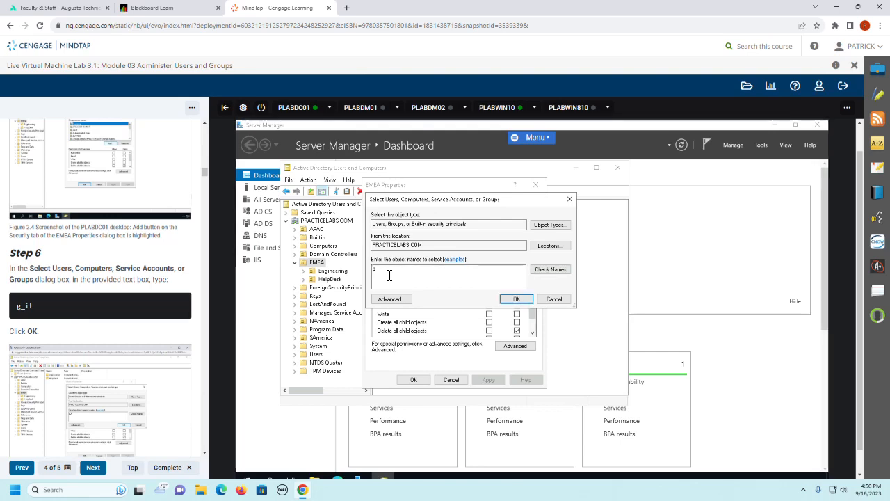
type("_it")
left_click(545, 273)
scroll(102, 328, "down", 2)
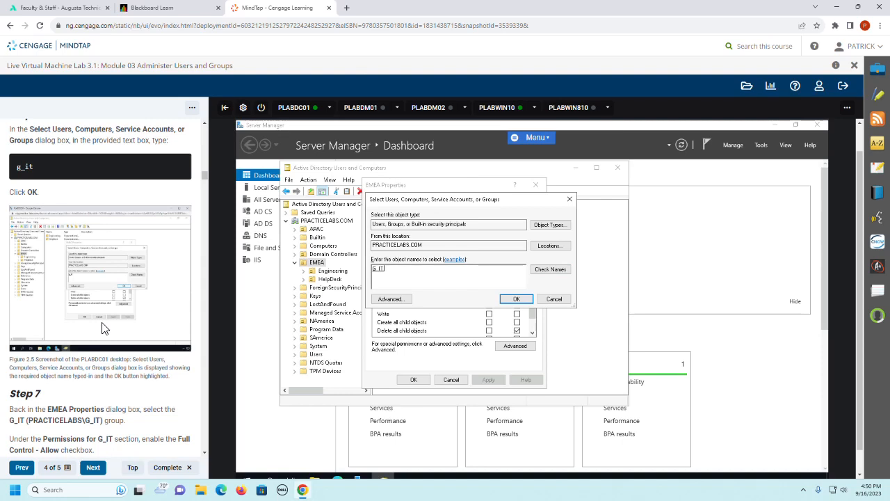
left_click(521, 299)
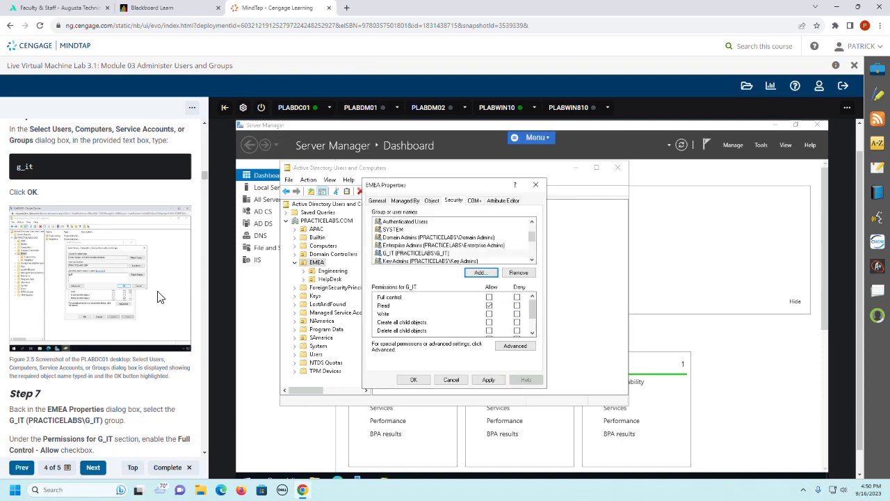
Step: Allow Full control on EMEA for the G_IT group and accept the properties
scroll(159, 297, "down", 3)
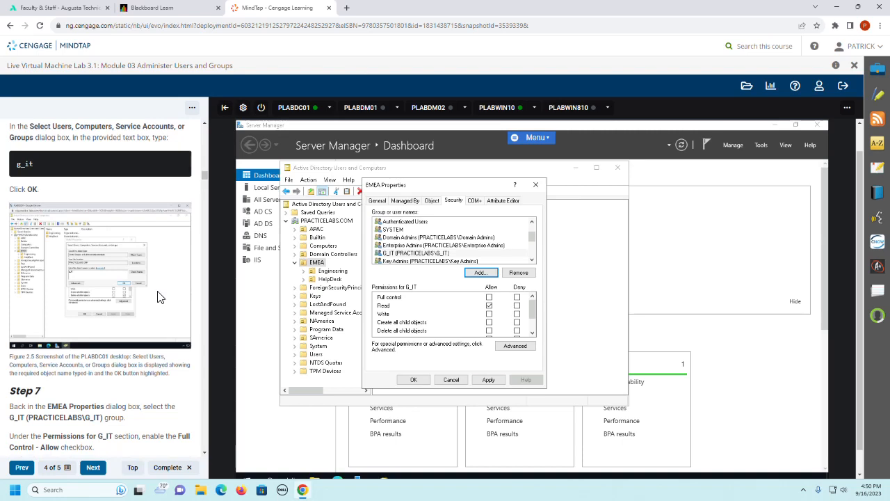
left_click(406, 254)
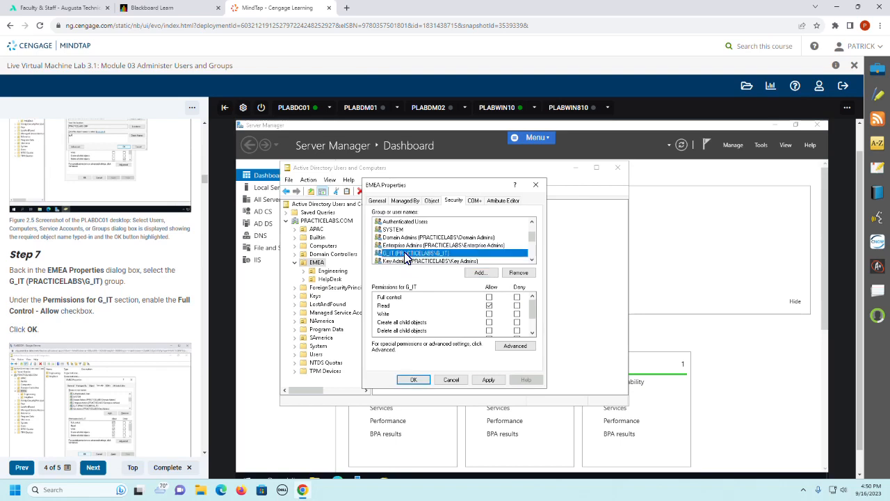
left_click(489, 297)
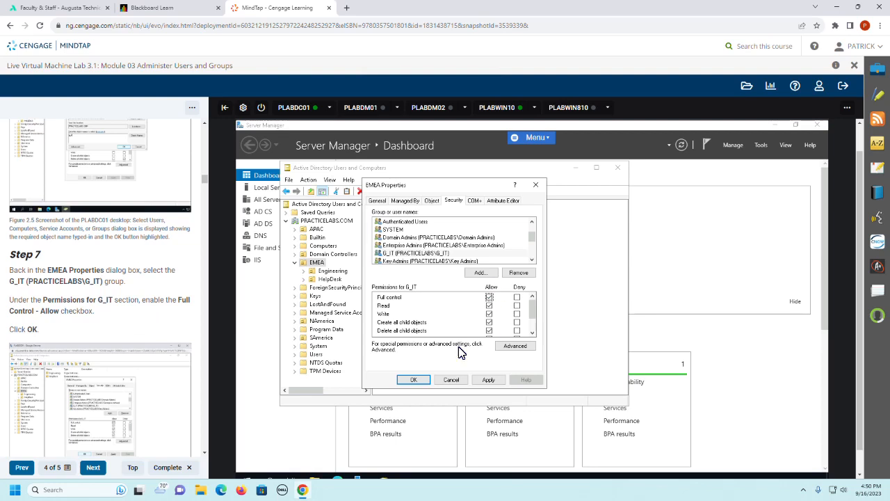
left_click(409, 380)
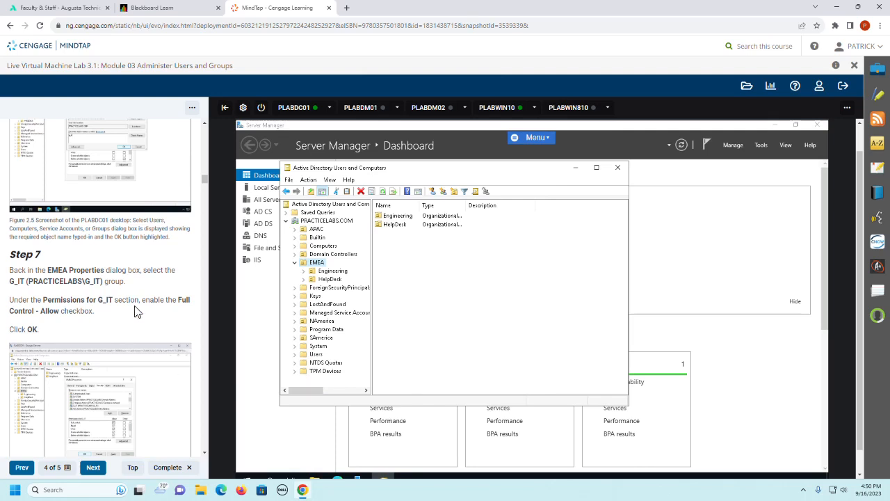
Step: Start the Delegation of Control Wizard for the Engineering OU under EMEA, following guide Step 8
scroll(146, 317, "down", 2)
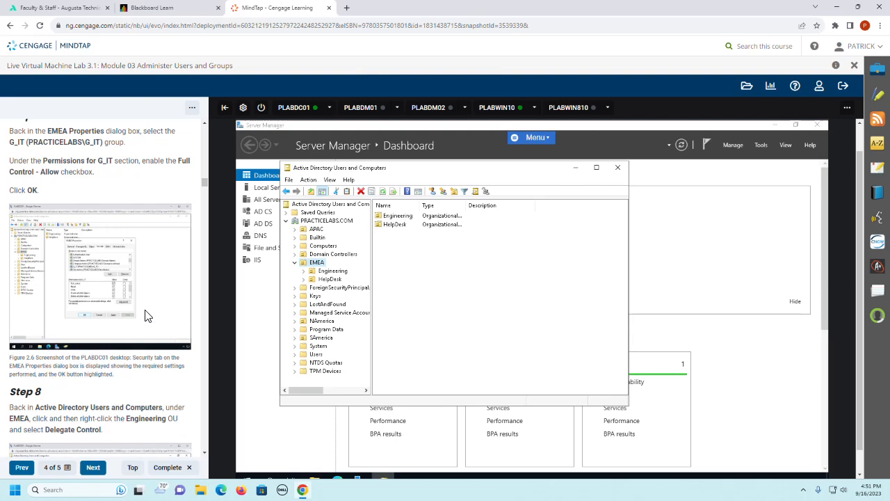
scroll(146, 317, "down", 1)
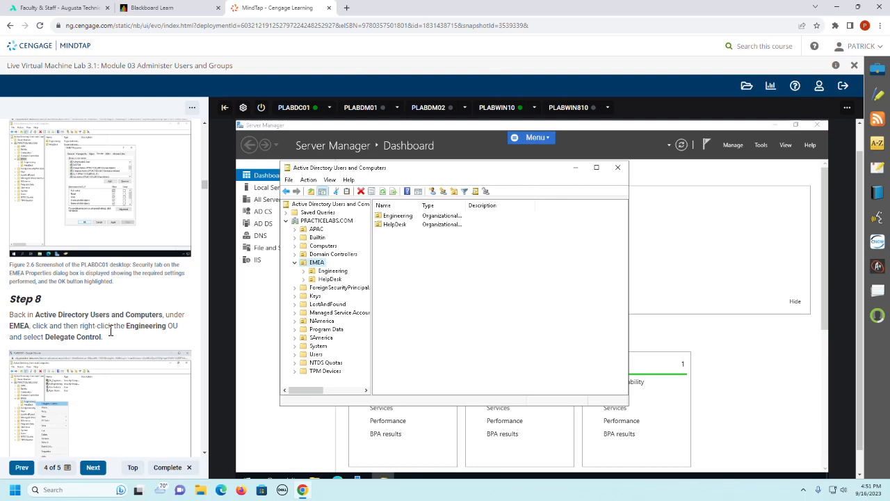
left_click(335, 271)
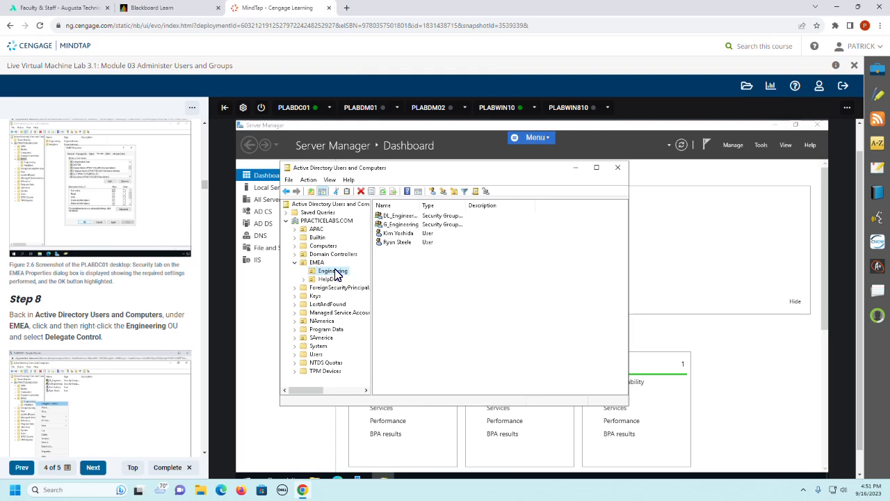
right_click(336, 274)
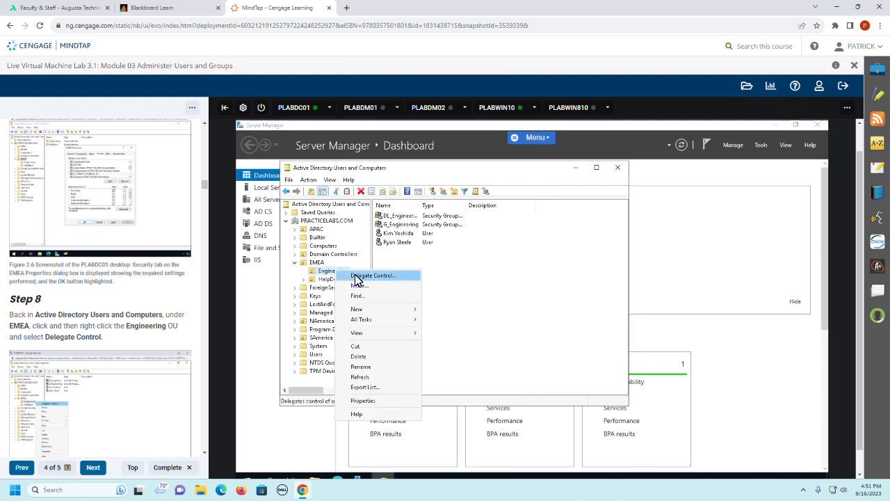
left_click(357, 277)
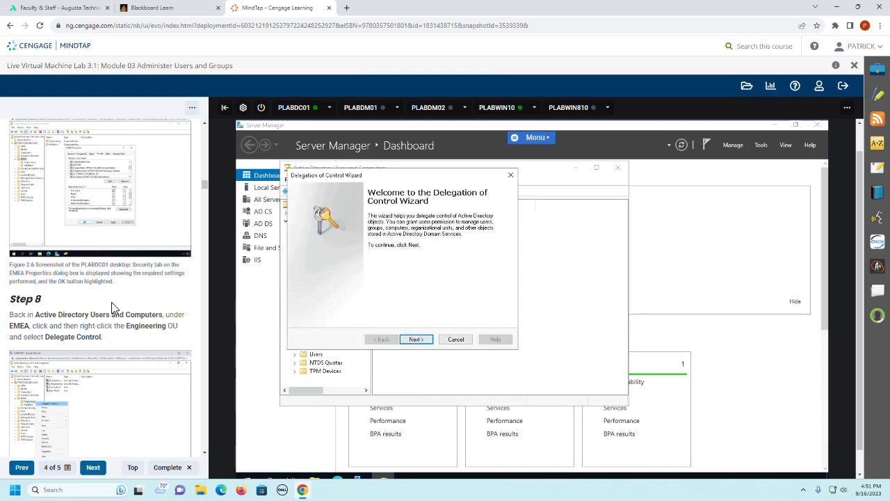
Step: Advance past the wizard's welcome page and add g_helpdesk as the group to receive delegated control
scroll(113, 308, "down", 3)
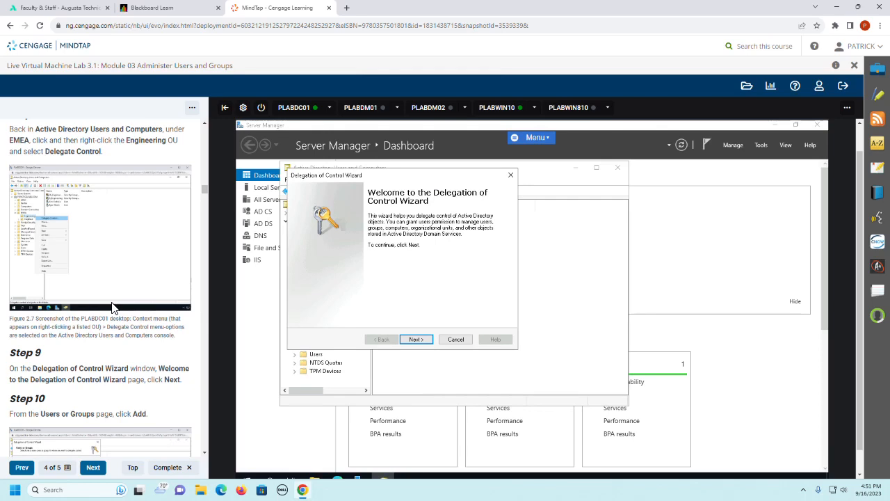
scroll(113, 308, "down", 2)
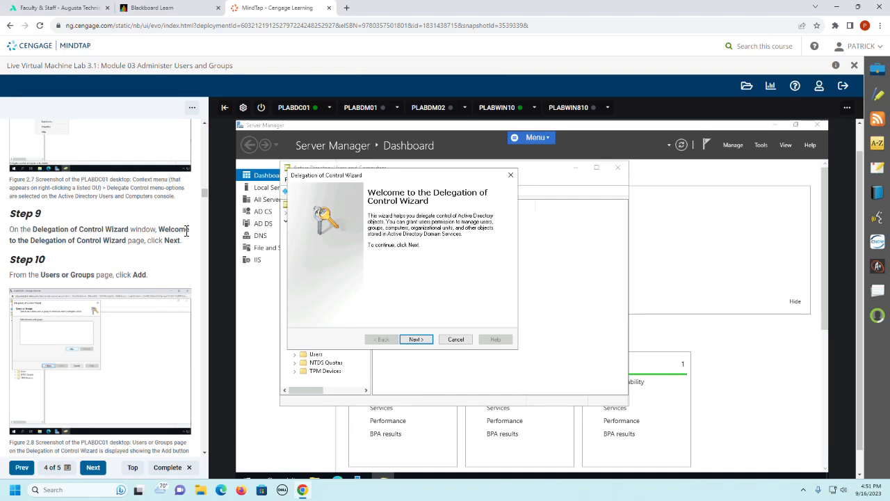
left_click(418, 341)
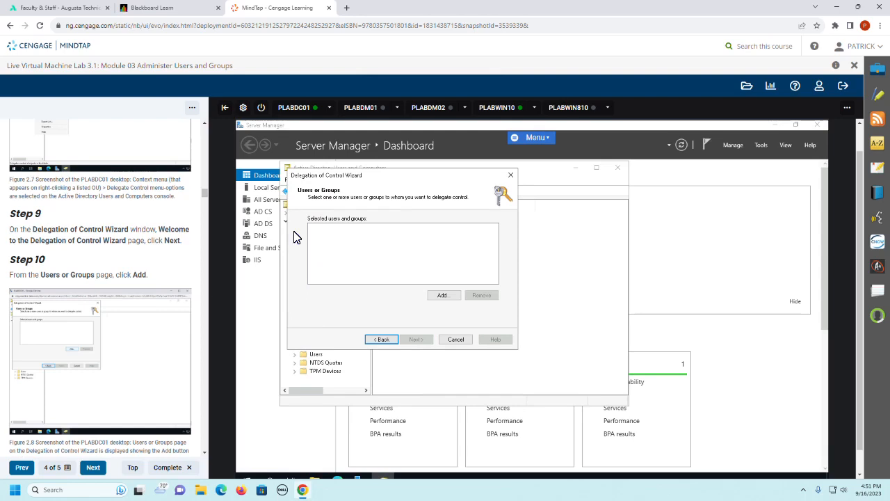
left_click(443, 297)
scroll(136, 322, "down", 2)
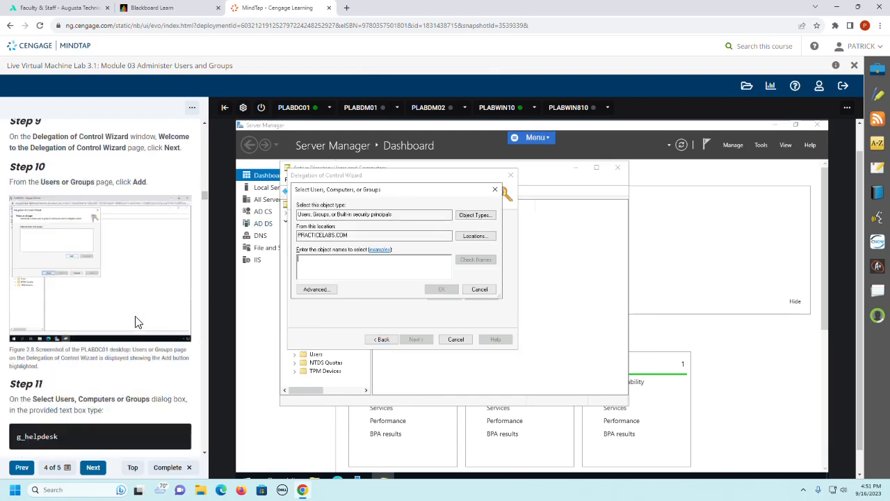
scroll(136, 321, "down", 2)
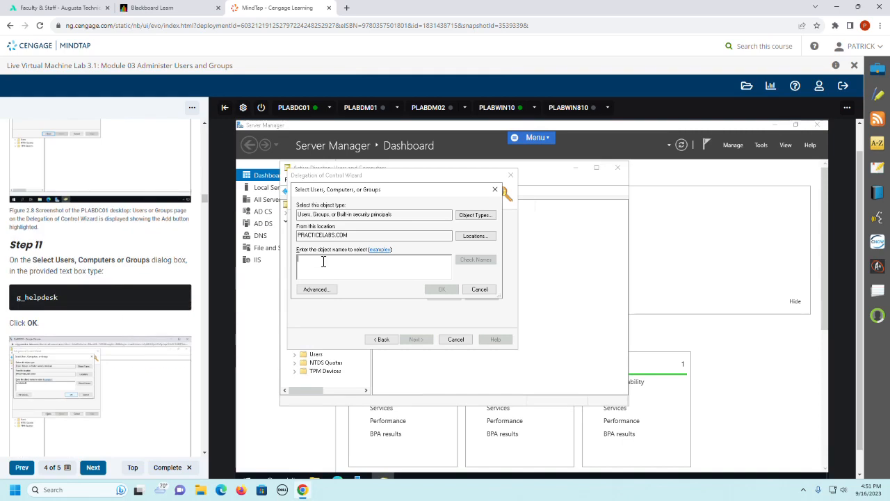
type("g_helpd")
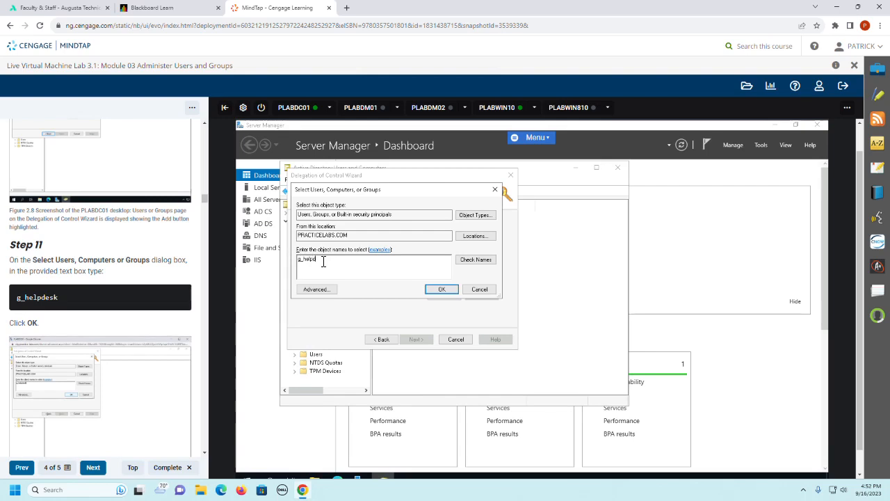
type("esk")
left_click(464, 259)
left_click(438, 291)
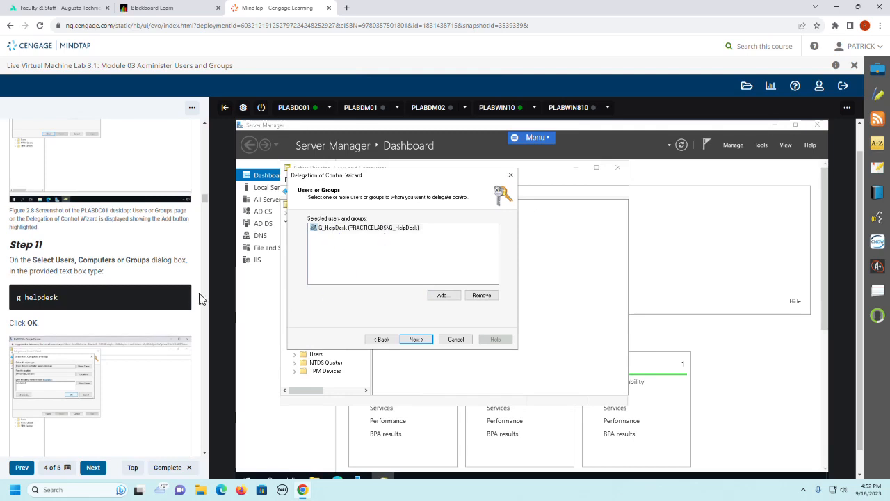
Step: Continue to the tasks to delegate, choose to create a custom task, and proceed to the object type page
scroll(179, 316, "down", 2)
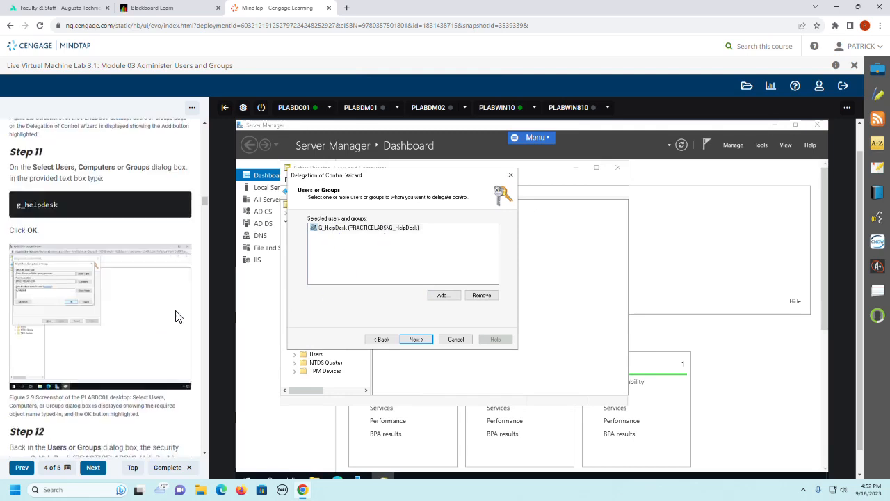
scroll(179, 316, "down", 4)
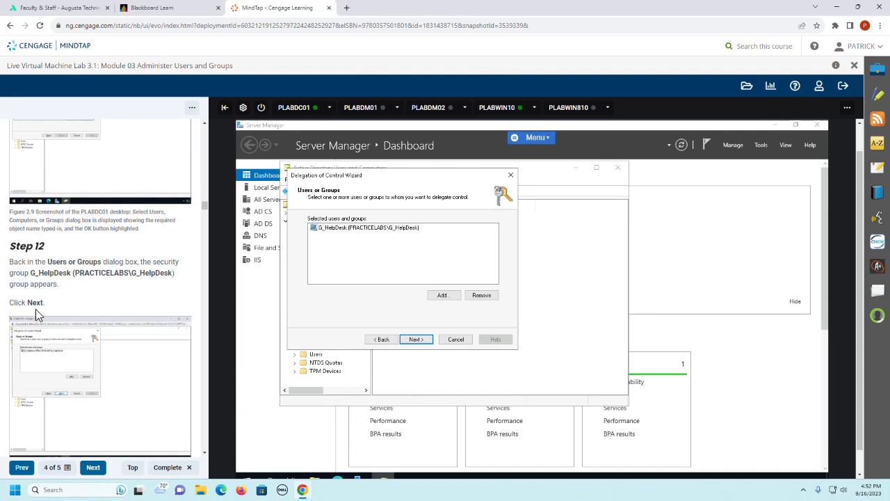
left_click(415, 339)
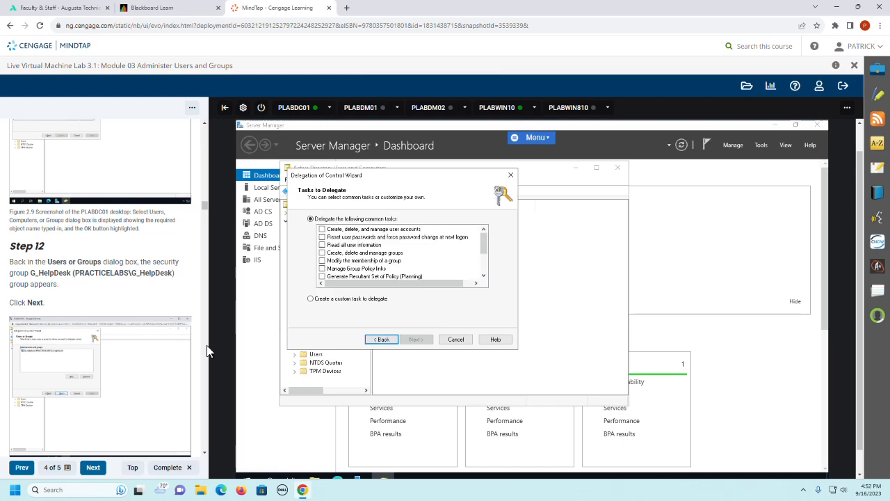
scroll(126, 321, "down", 3)
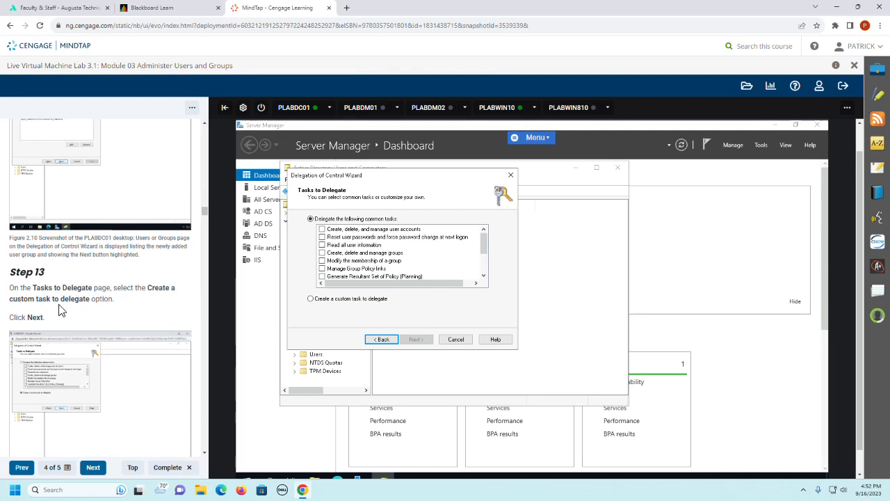
left_click(311, 299)
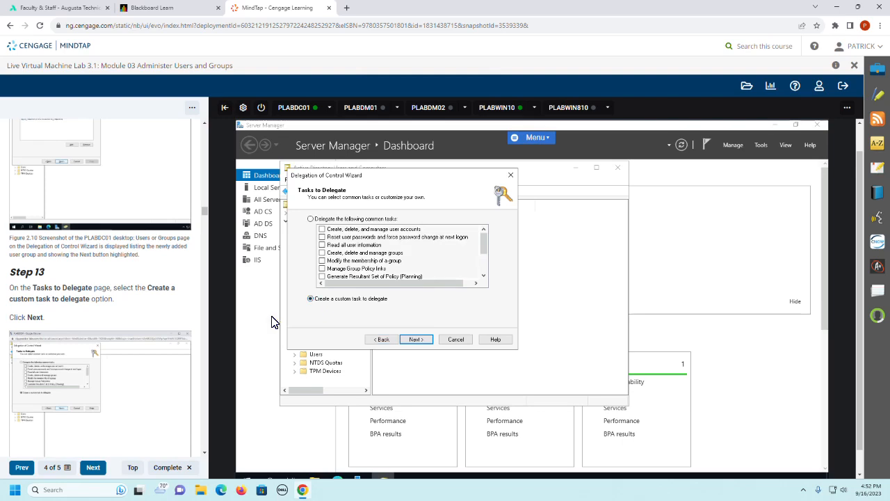
left_click(412, 341)
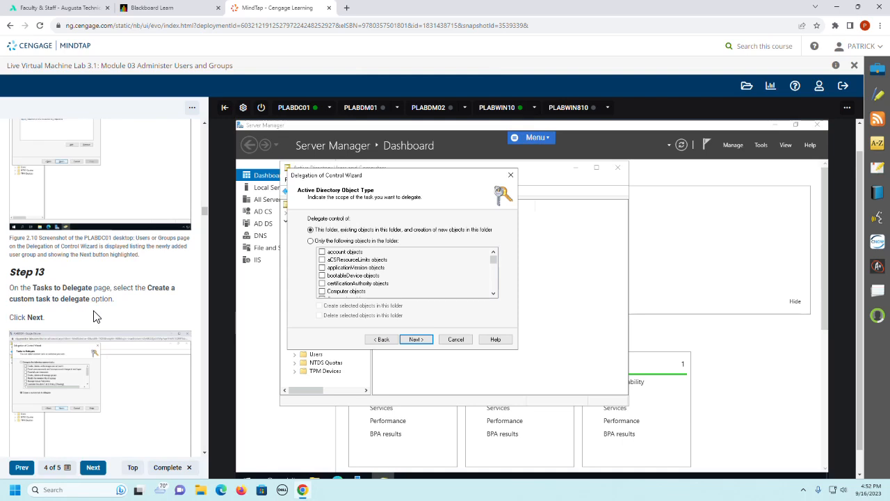
Step: Following guide Step 14, limit the delegation to only specific objects in the folder and include Group objects
scroll(117, 310, "down", 2)
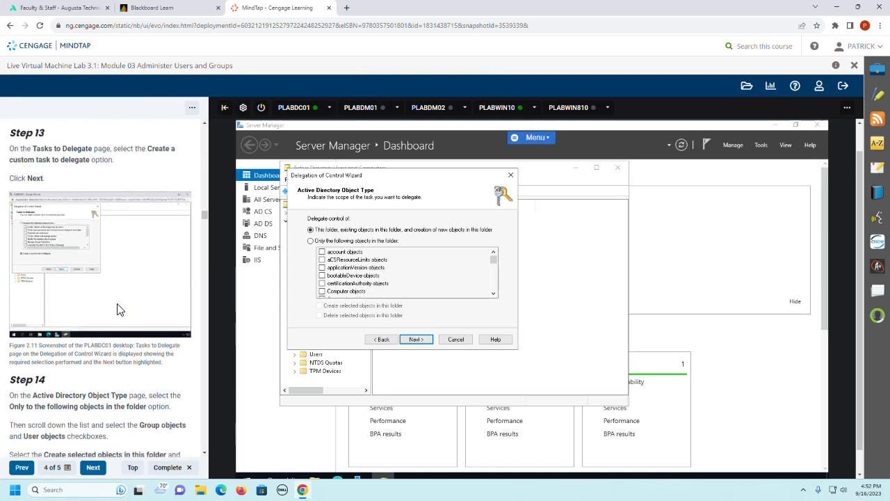
scroll(117, 311, "down", 1)
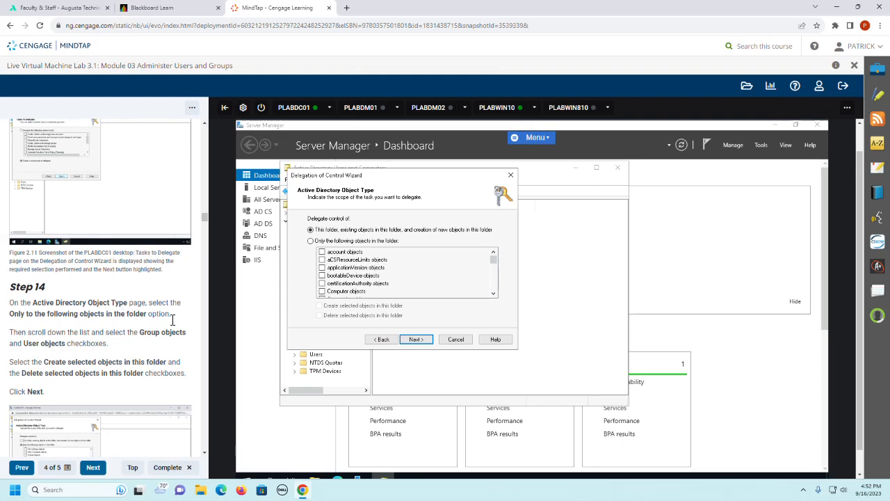
scroll(173, 319, "down", 1)
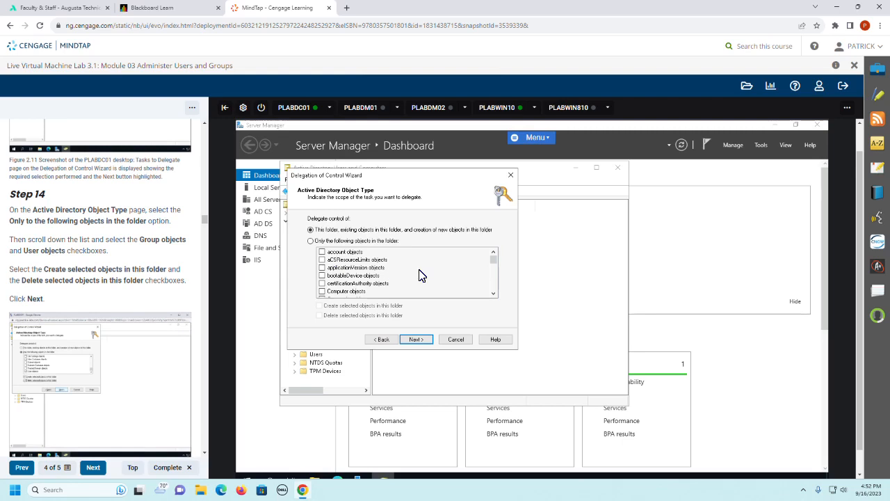
left_click(311, 241)
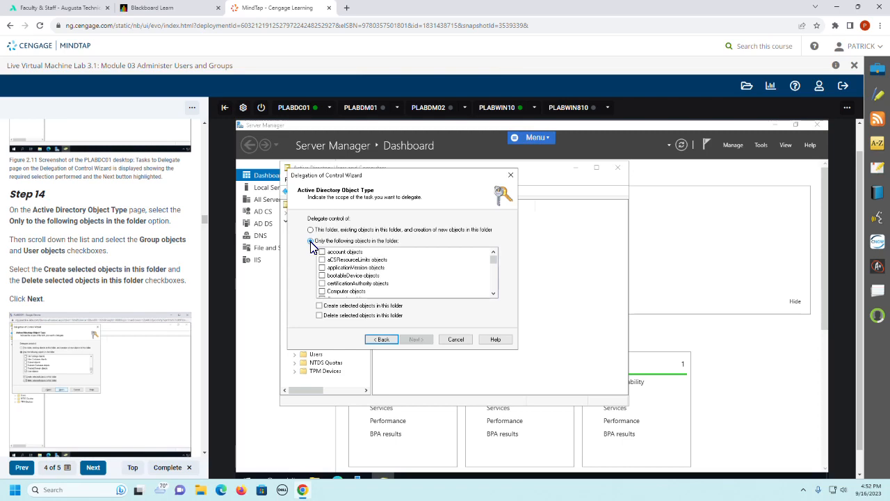
left_click(493, 293)
left_click(493, 293)
left_click(493, 293)
left_click(493, 293)
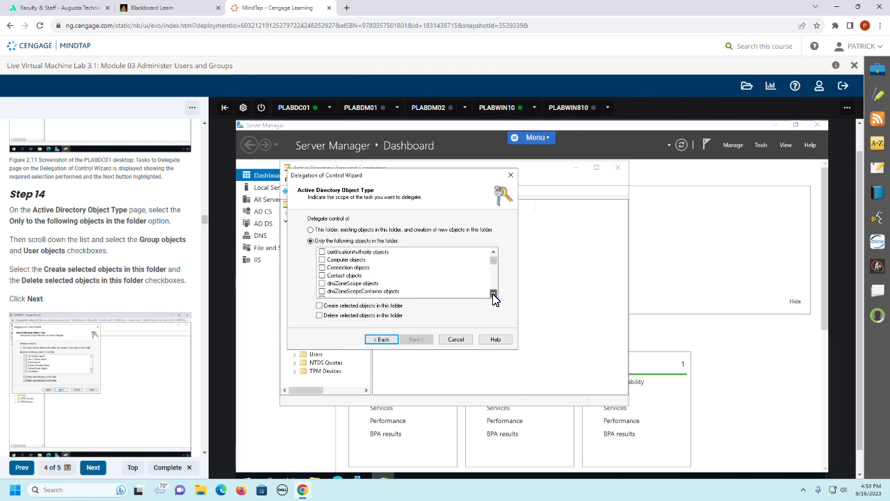
left_click(493, 293)
left_click(493, 294)
left_click(493, 293)
left_click(493, 293)
left_click(493, 293)
left_click(493, 293)
left_click(493, 294)
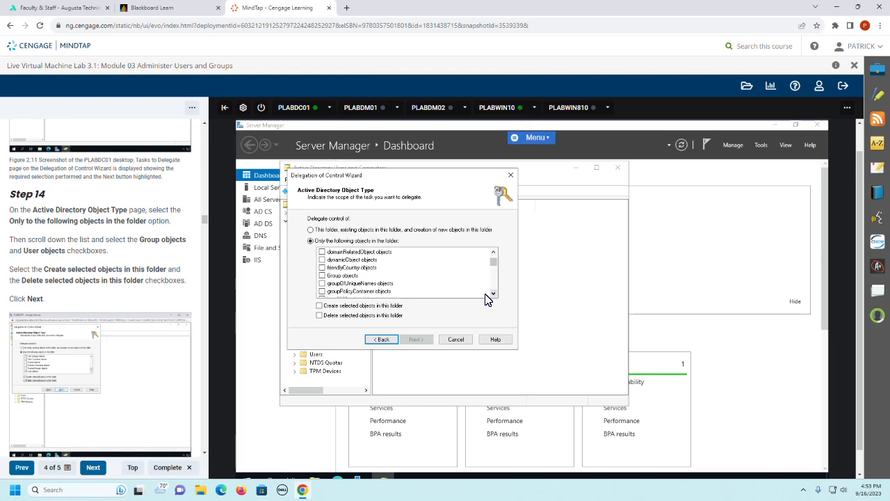
left_click(323, 276)
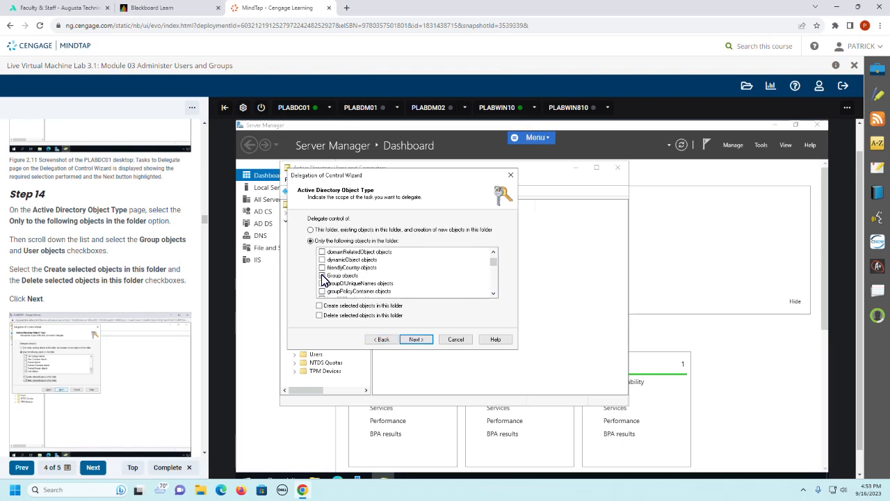
Step: Add User objects to the object types covered by the delegation
left_click(493, 293)
left_click(493, 293)
left_click(493, 294)
left_click(493, 294)
left_click(493, 294)
left_click(493, 294)
left_click(493, 294)
left_click(493, 293)
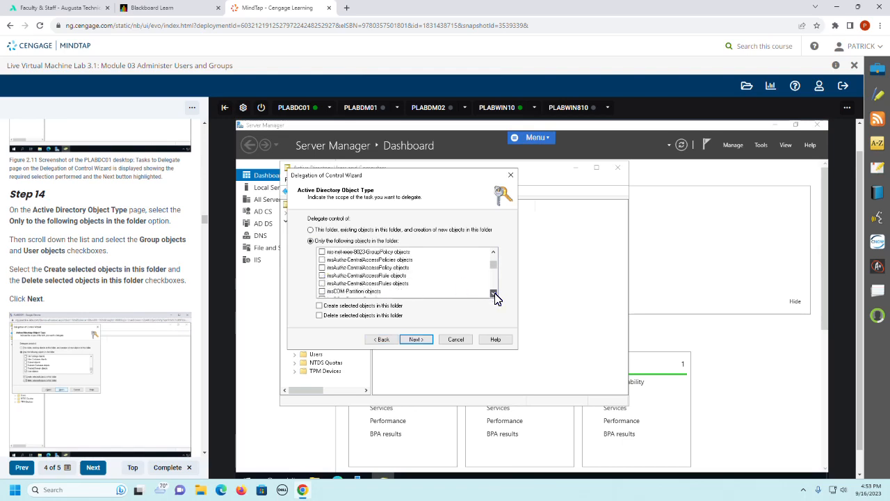
left_click(493, 294)
left_click(493, 293)
left_click(493, 293)
left_click(493, 293)
left_click(493, 294)
left_click(493, 294)
left_click(493, 294)
left_click(493, 294)
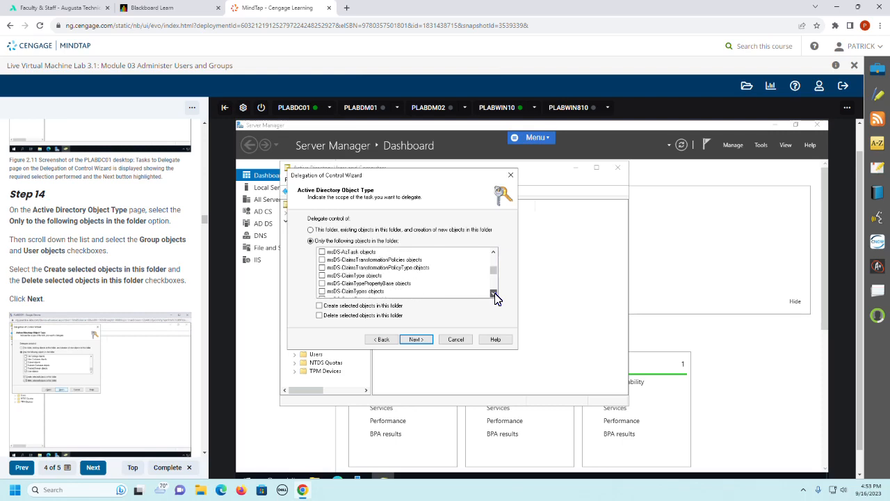
left_click(493, 293)
left_click(493, 293)
left_click(493, 293)
left_click(493, 294)
left_click(493, 294)
left_click(493, 294)
left_click(493, 294)
left_click(493, 293)
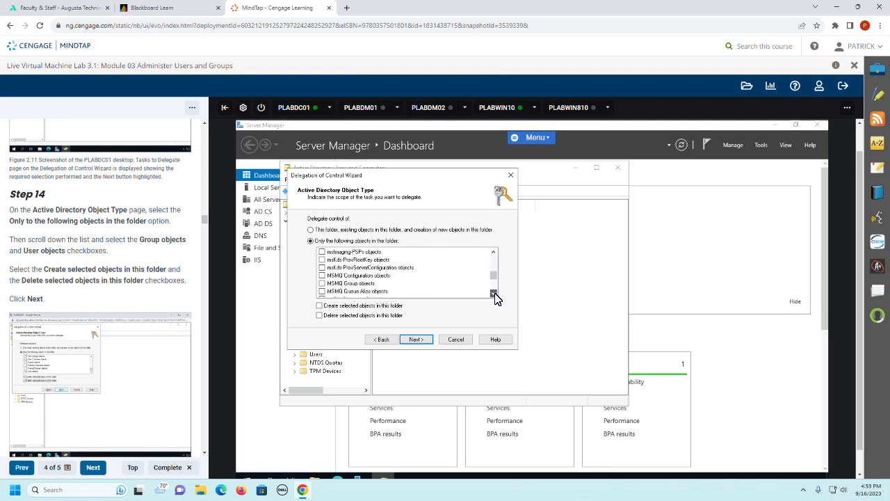
left_click(493, 294)
left_click(493, 293)
left_click(493, 294)
left_click(493, 293)
left_click(493, 294)
left_click(493, 294)
left_click(493, 293)
left_click(493, 293)
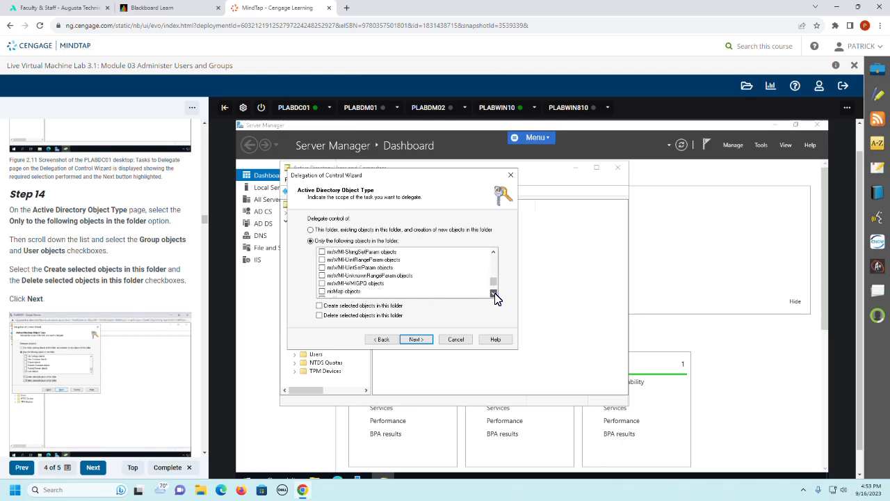
left_click(493, 294)
left_click(493, 294)
left_click(493, 293)
left_click(493, 293)
left_click(493, 293)
left_click(494, 294)
left_click(493, 293)
left_click(493, 294)
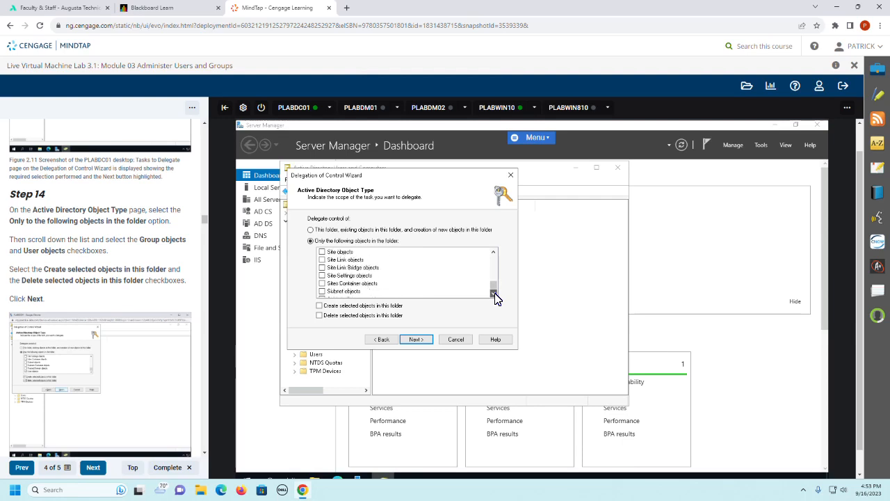
left_click(493, 294)
left_click(493, 294)
left_click(493, 293)
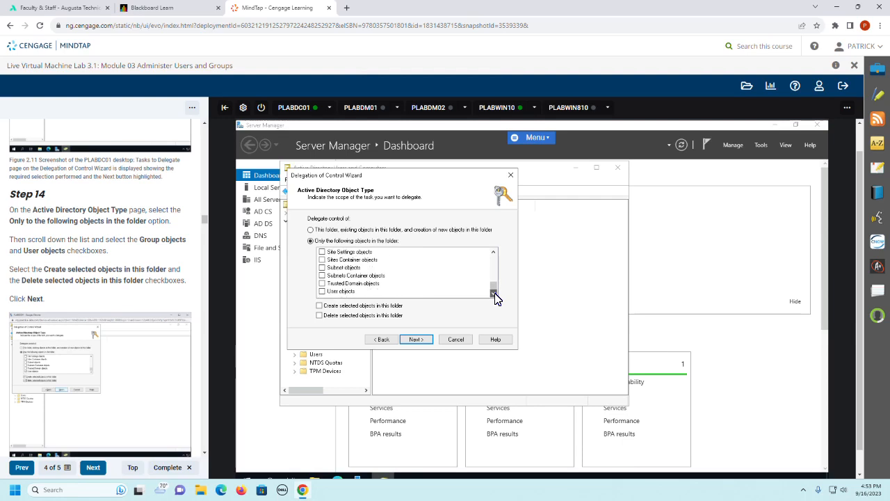
left_click(324, 292)
Step: Allow creating and deleting the selected objects in this folder, and proceed to the permissions page
left_click(320, 306)
left_click(319, 316)
left_click(408, 341)
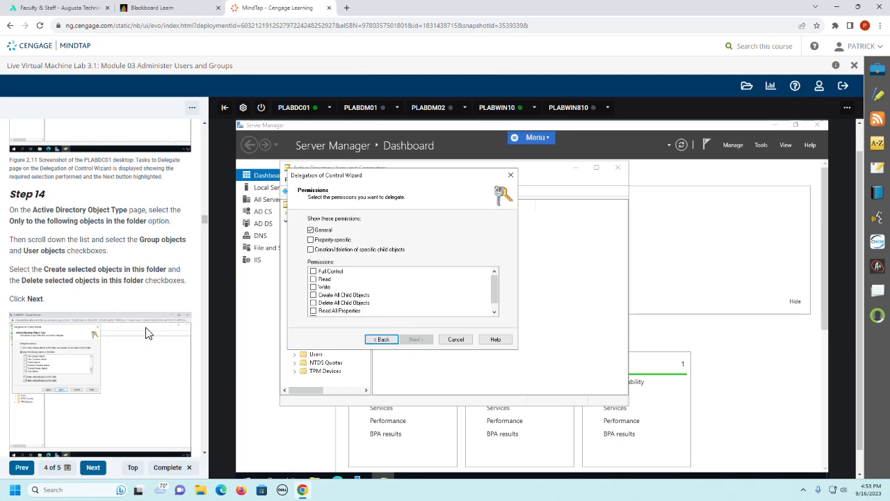
Step: Delegate the Full Control permission as in guide Step 15 and proceed to the wizard's completion page
scroll(135, 289, "down", 3)
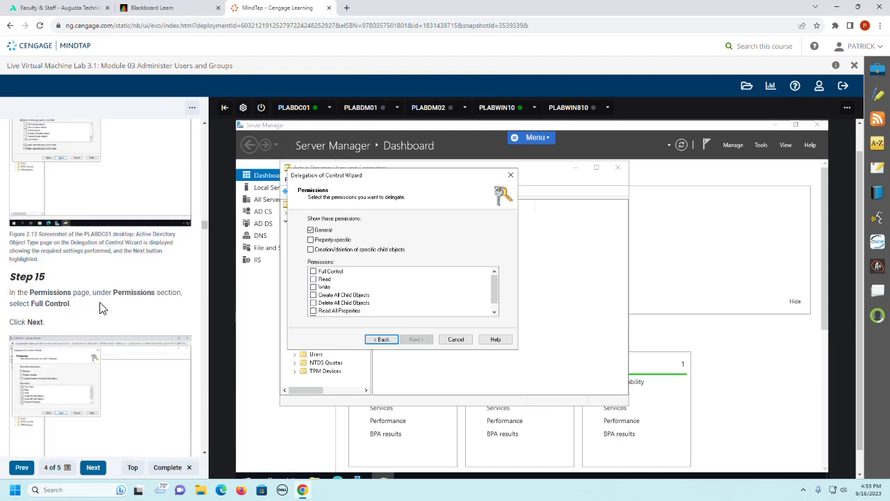
left_click(313, 272)
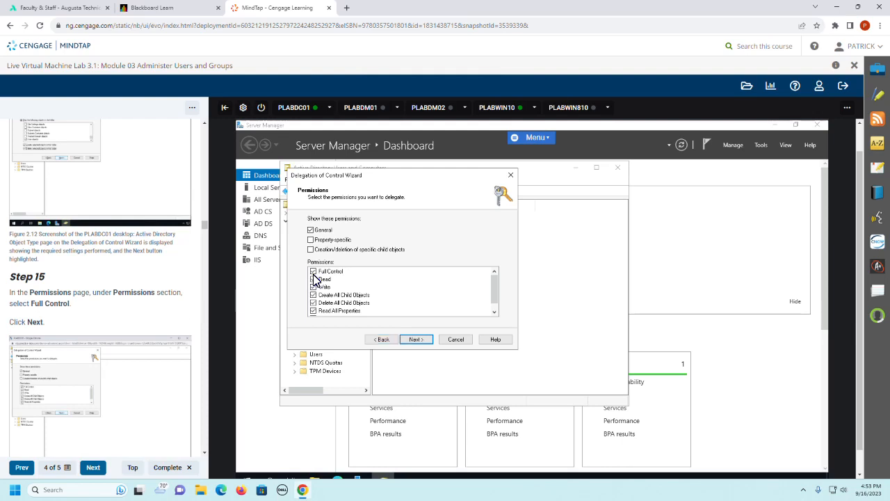
left_click(415, 341)
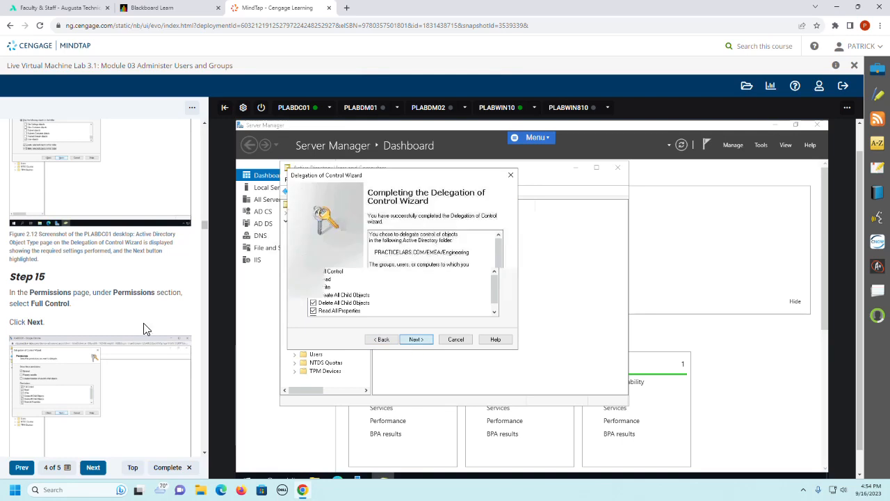
Step: Finish the Delegation of Control Wizard and minimize Active Directory Users and Computers, following guide Step 16
scroll(123, 310, "down", 3)
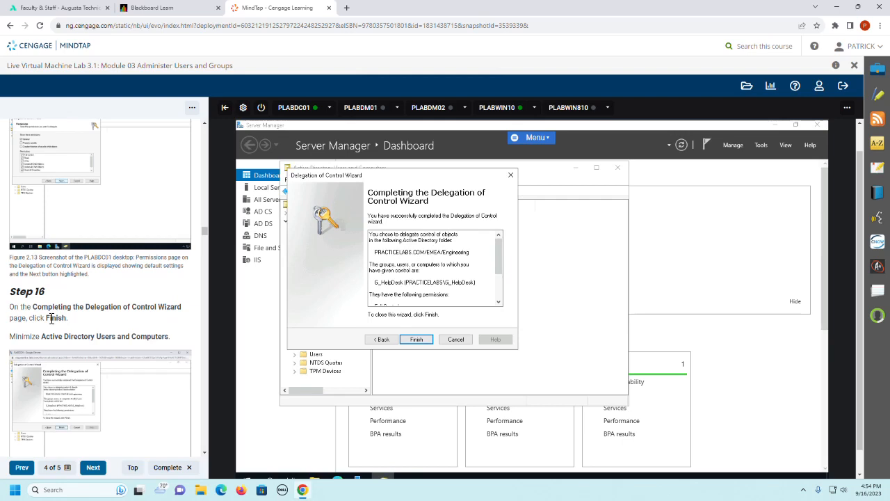
left_click(417, 340)
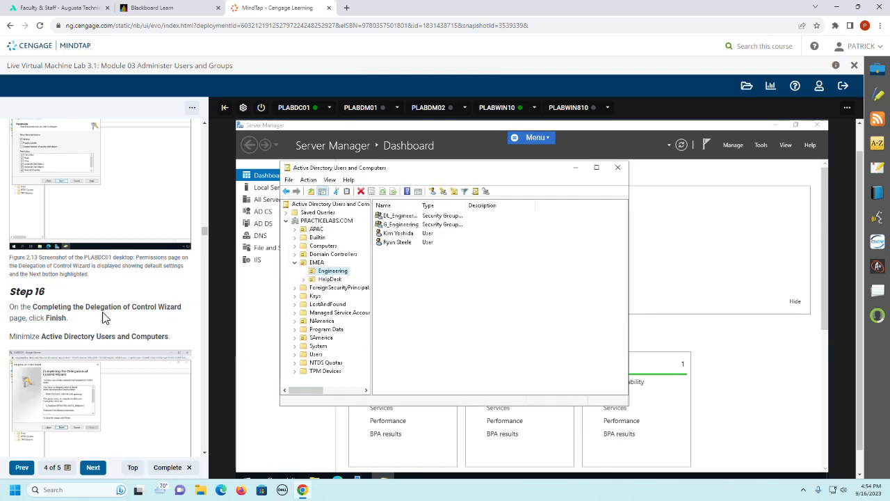
scroll(104, 316, "down", 2)
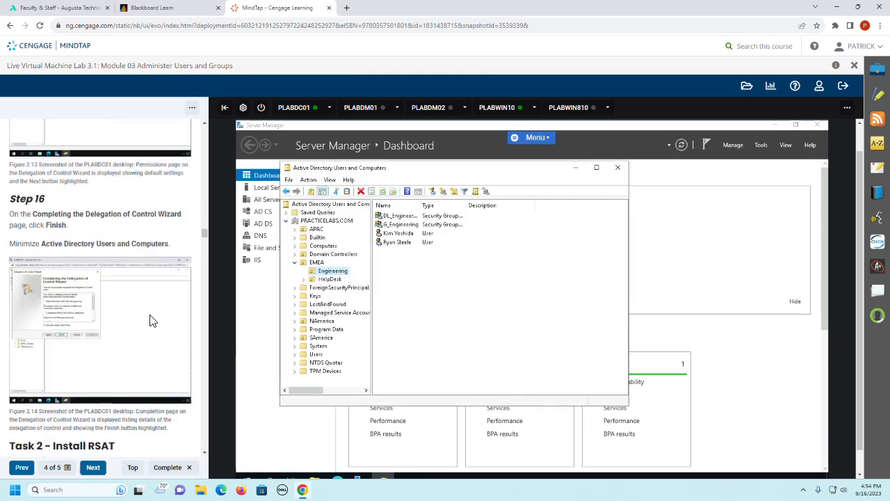
left_click(575, 168)
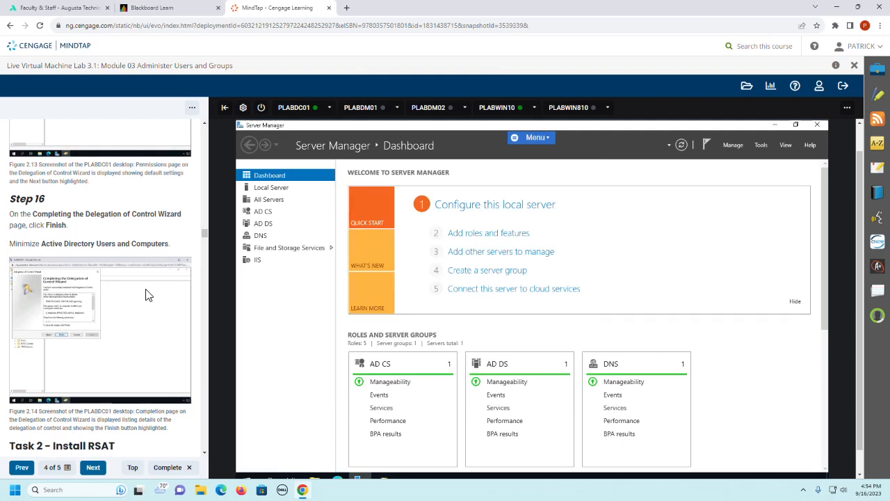
Step: Read the introduction and Step 1 of Task 2 - Install RSAT in the guide and connect to the PLABWIN10 machine
scroll(146, 296, "down", 3)
scroll(146, 296, "down", 2)
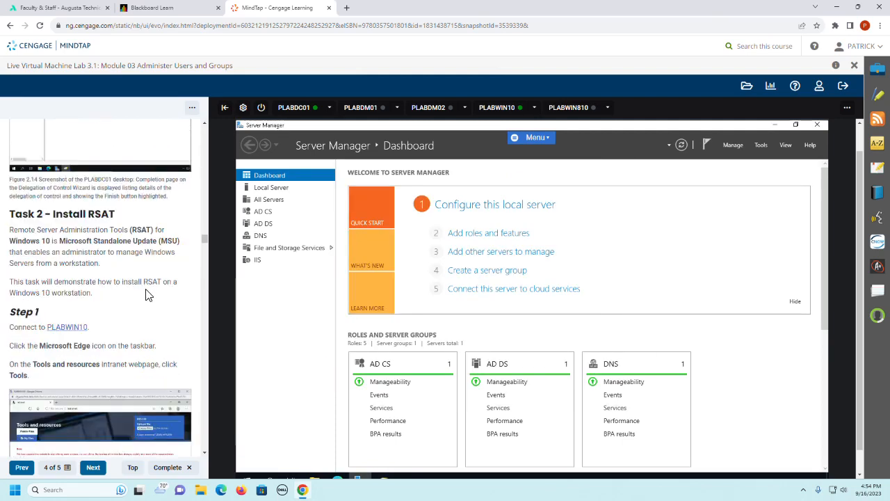
scroll(146, 295, "down", 1)
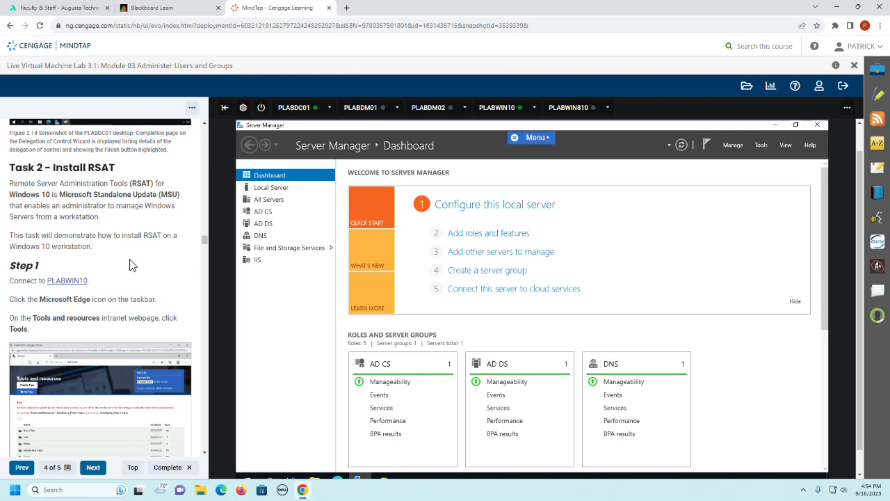
scroll(80, 271, "down", 1)
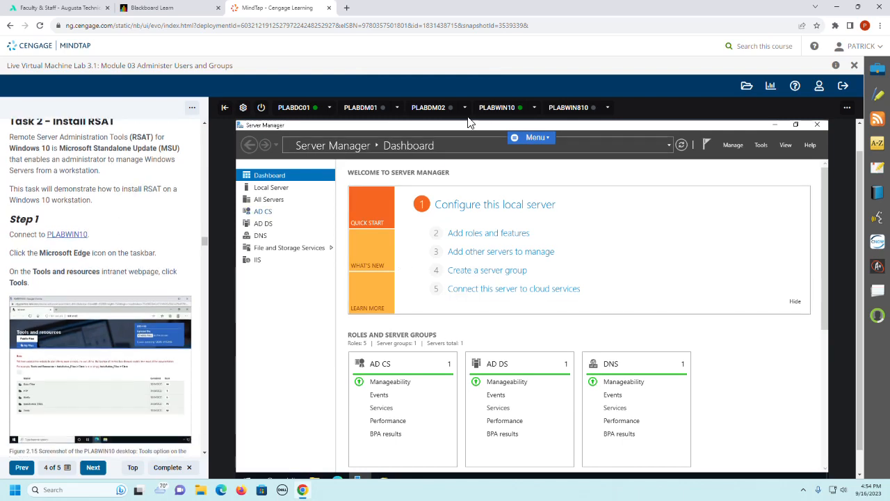
left_click(495, 109)
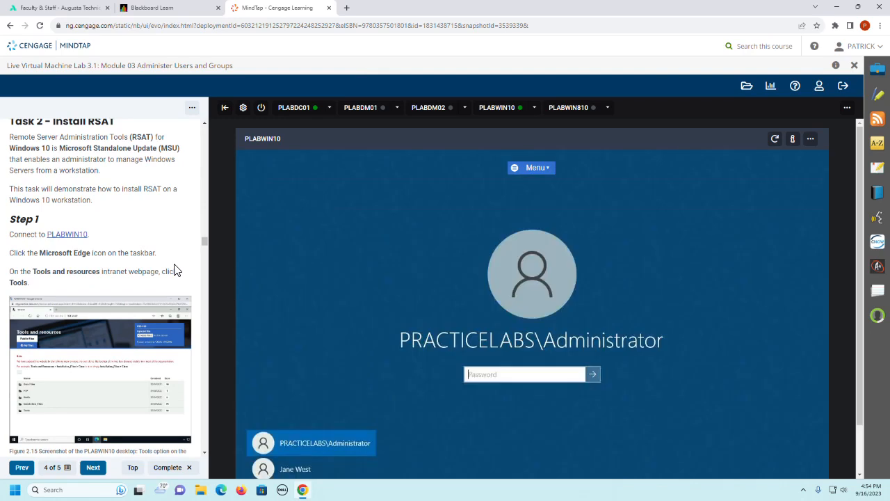
Step: Sign in to PLABWIN10 as PRACTICELABS\Administrator by entering the account password
scroll(174, 269, "down", 1)
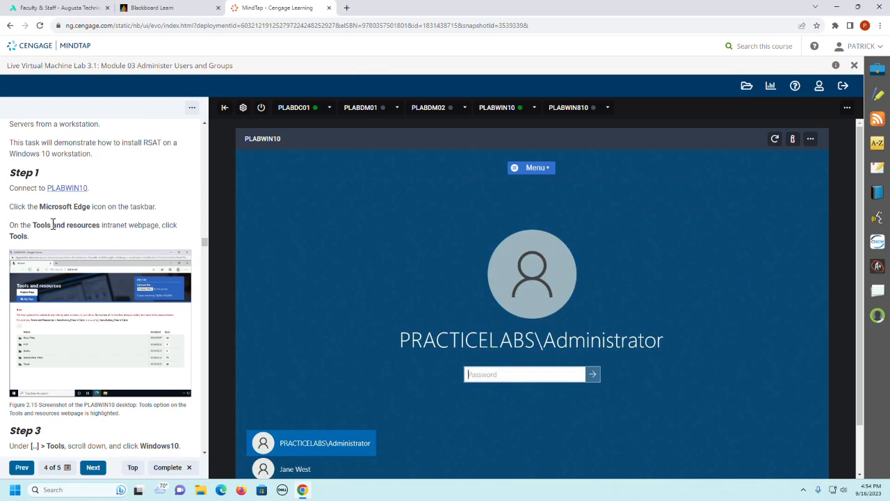
left_click(482, 376)
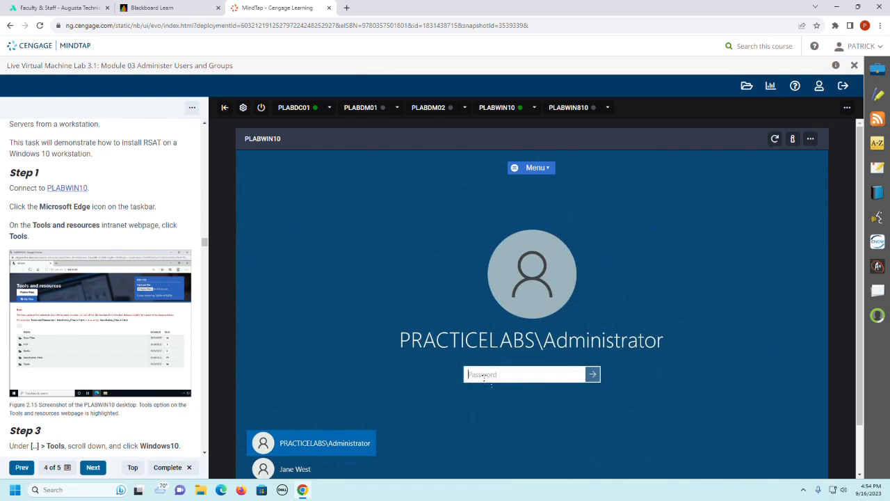
type("Pa")
key("Return")
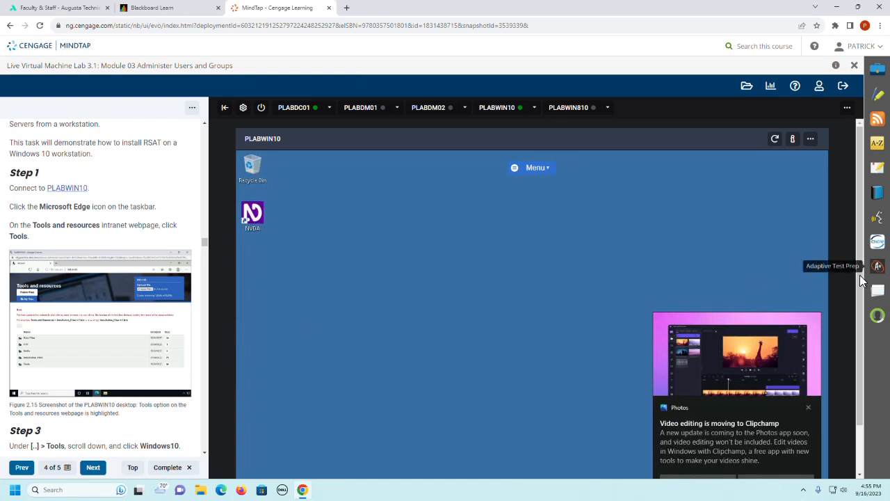
Step: Dismiss the Photos notification about Clipchamp and open Microsoft Edge on PLABWIN10
scroll(862, 319, "down", 1)
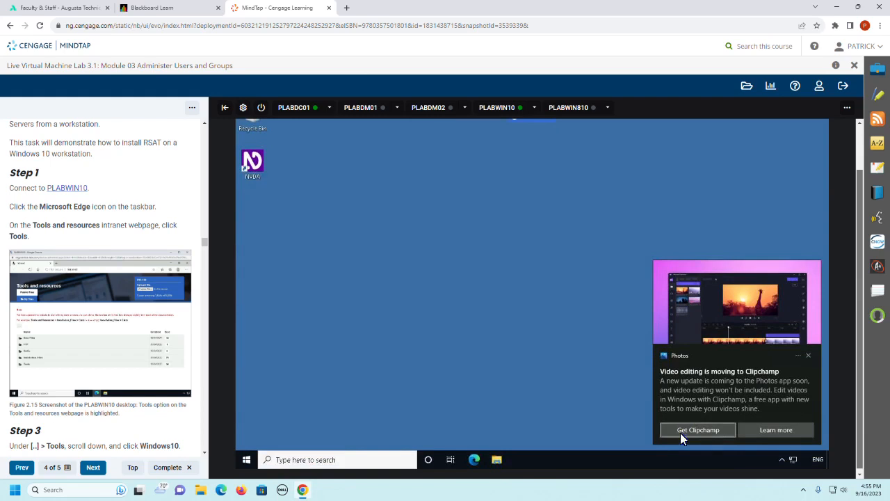
left_click(808, 355)
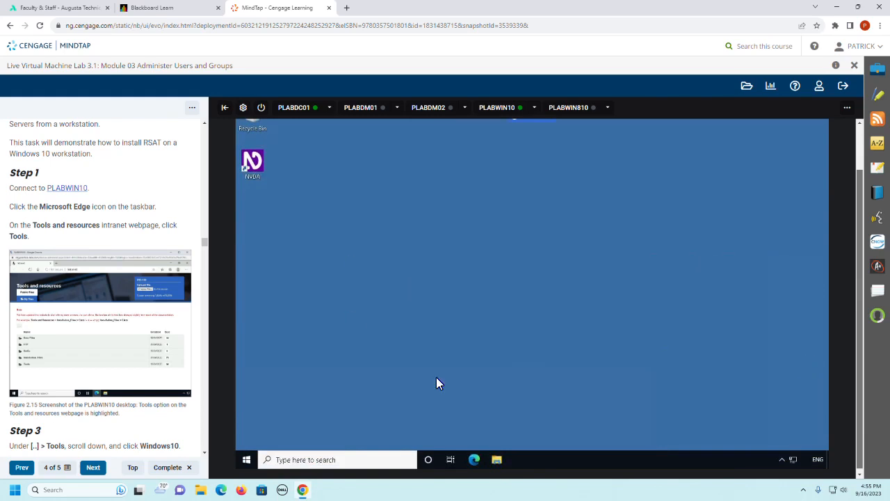
left_click(473, 460)
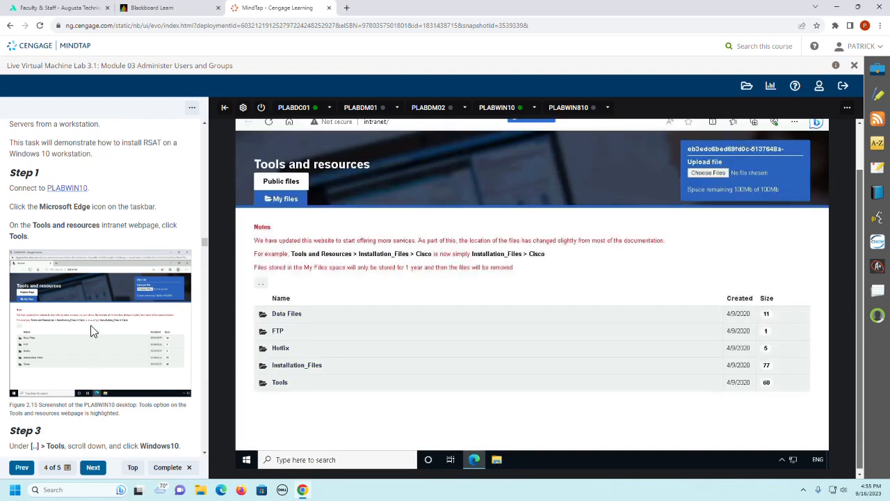
Step: Open the Tools folder on the intranet page, accept the Edge personalization prompt, and go into the Windows10 subfolder
scroll(87, 319, "down", 2)
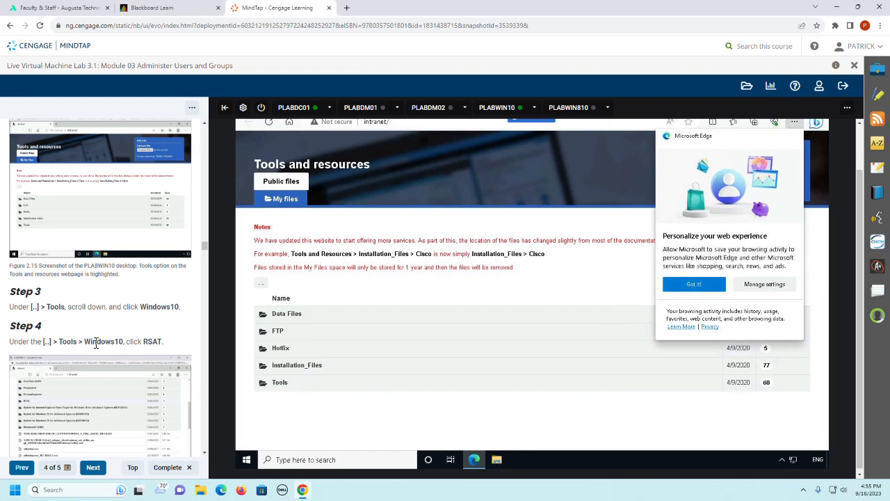
left_click(279, 383)
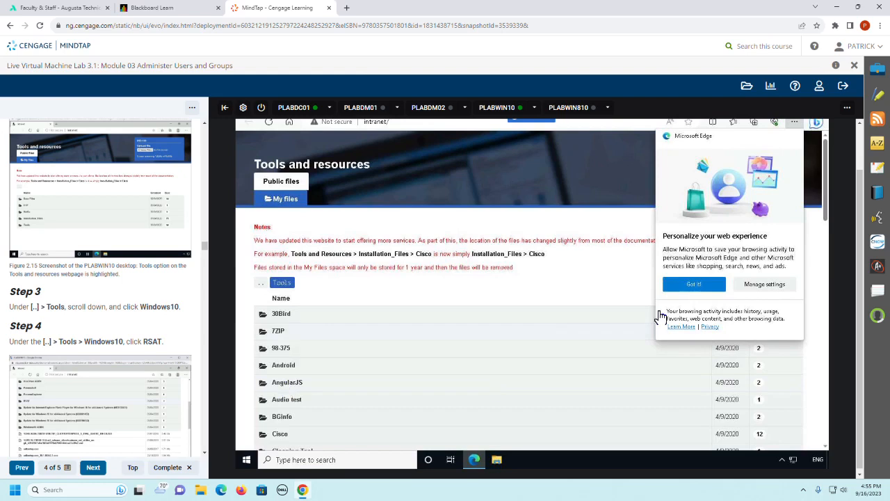
left_click(694, 284)
scroll(557, 330, "down", 10)
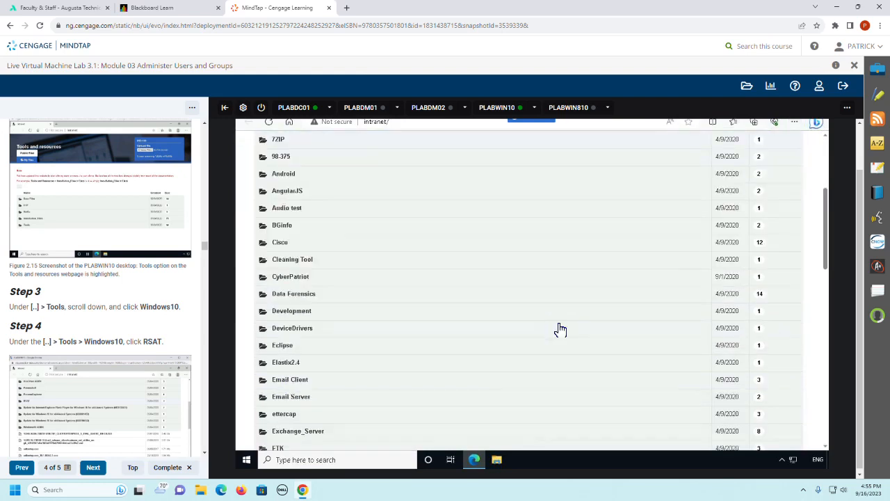
scroll(560, 329, "down", 1)
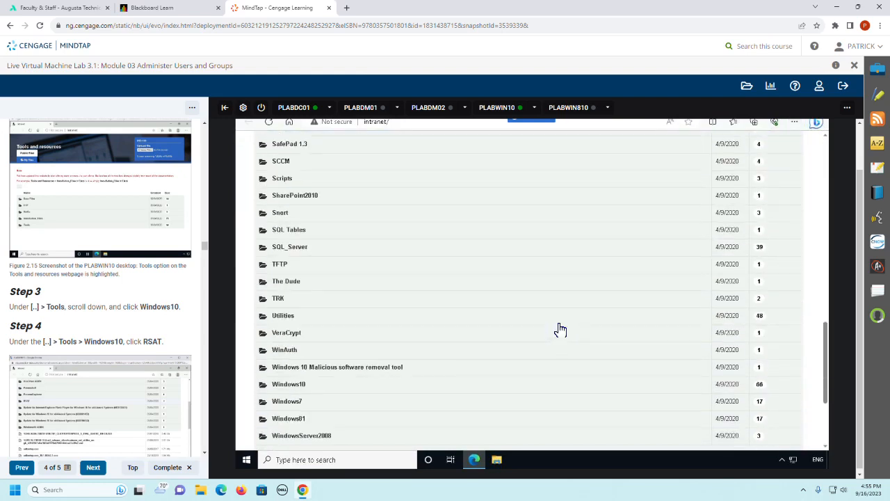
left_click(281, 391)
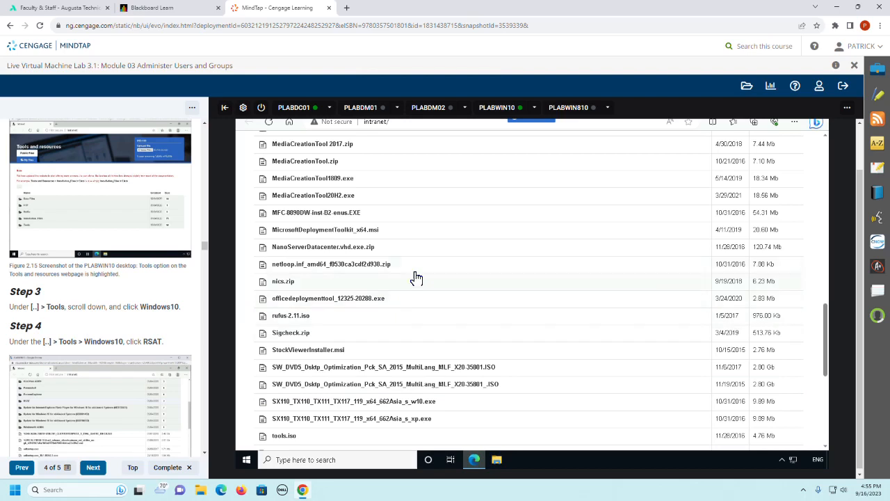
Step: Find the RSAT folder in the Windows10 listing of the intranet page and open it
scroll(444, 314, "up", 2)
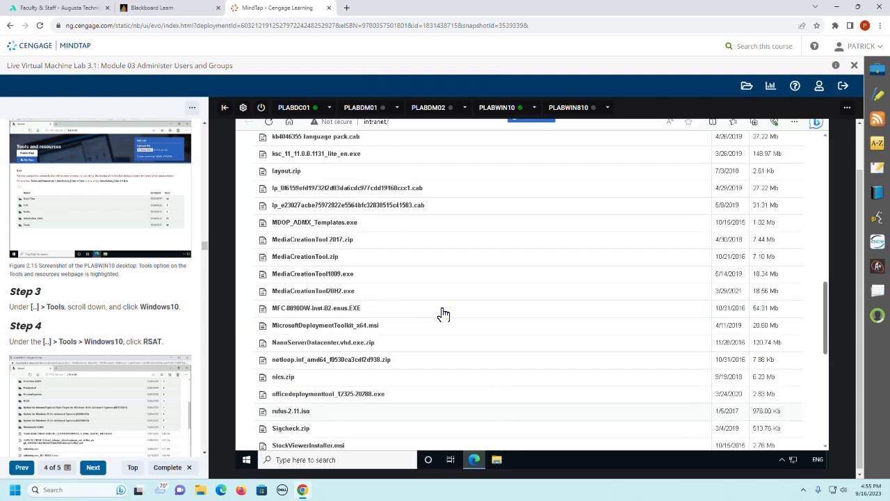
scroll(444, 314, "up", 6)
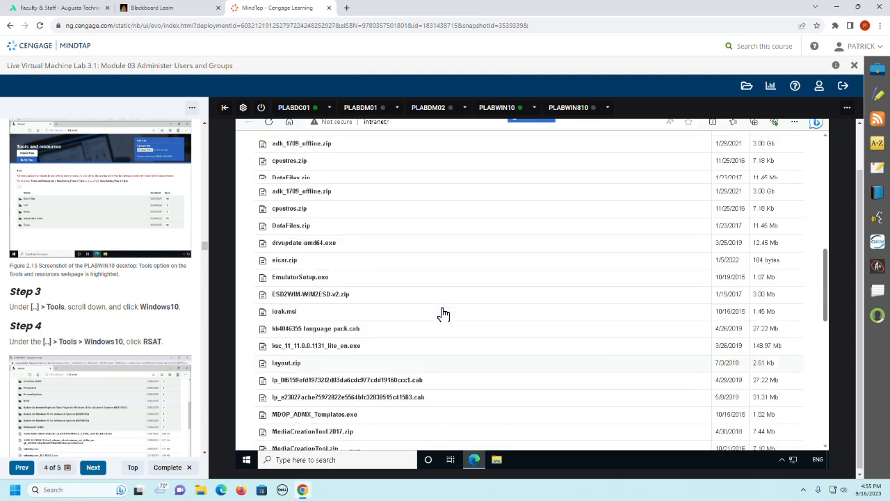
scroll(444, 315, "up", 1)
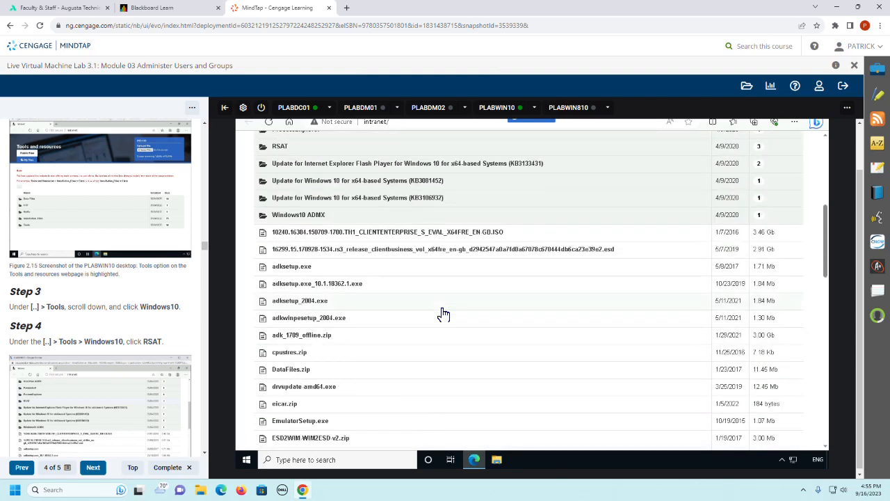
scroll(435, 298, "up", 2)
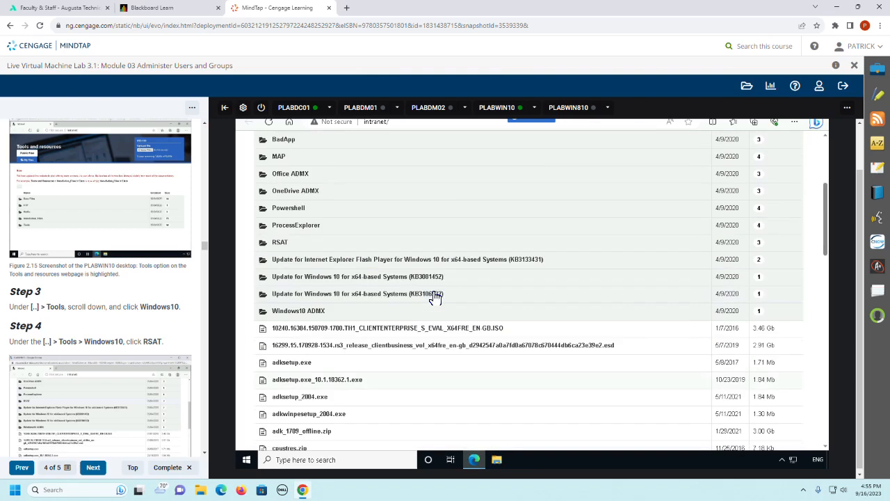
left_click(279, 243)
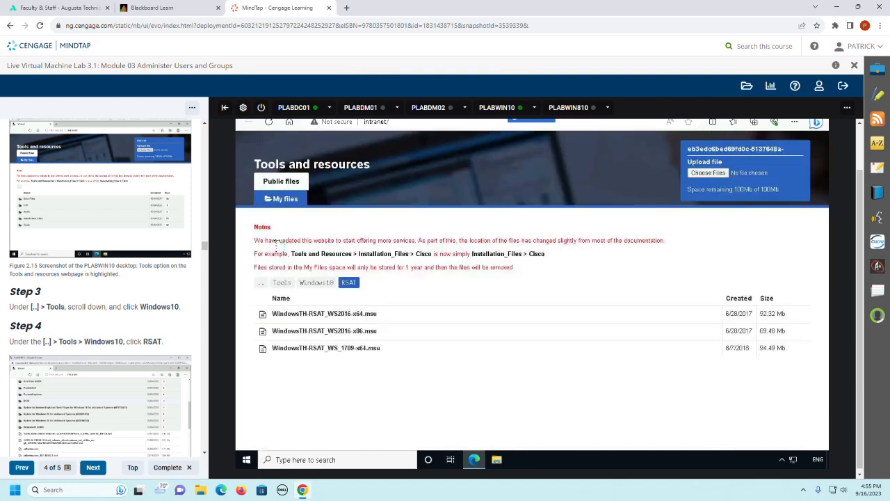
Step: Follow Step 5 of the guide to download WindowsTH-RSAT_WS_1709-x64.msu and open the downloaded file
scroll(166, 341, "down", 2)
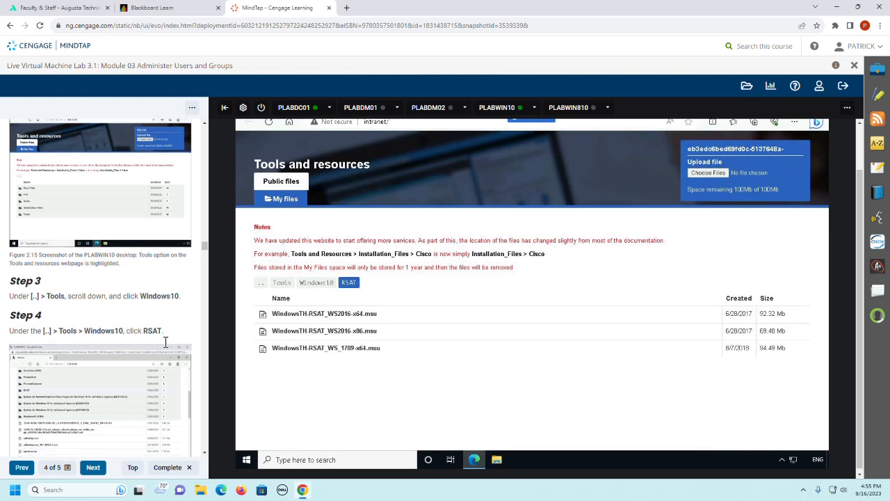
scroll(165, 342, "down", 3)
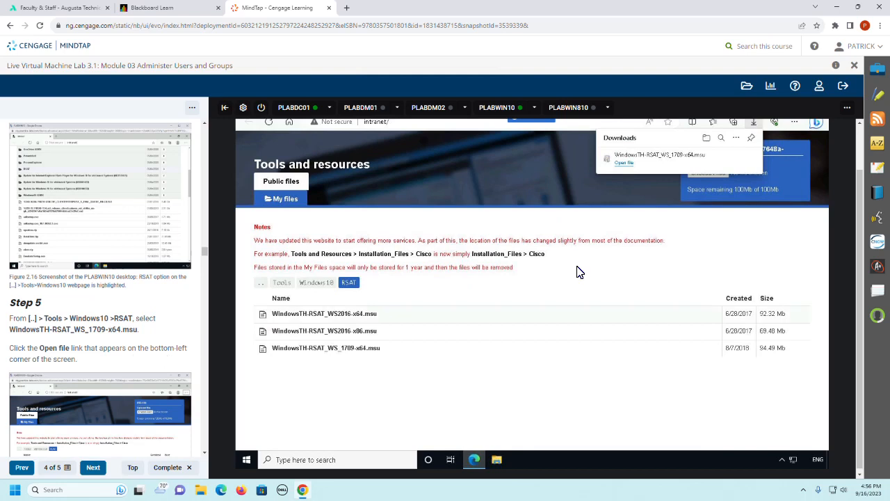
left_click(625, 165)
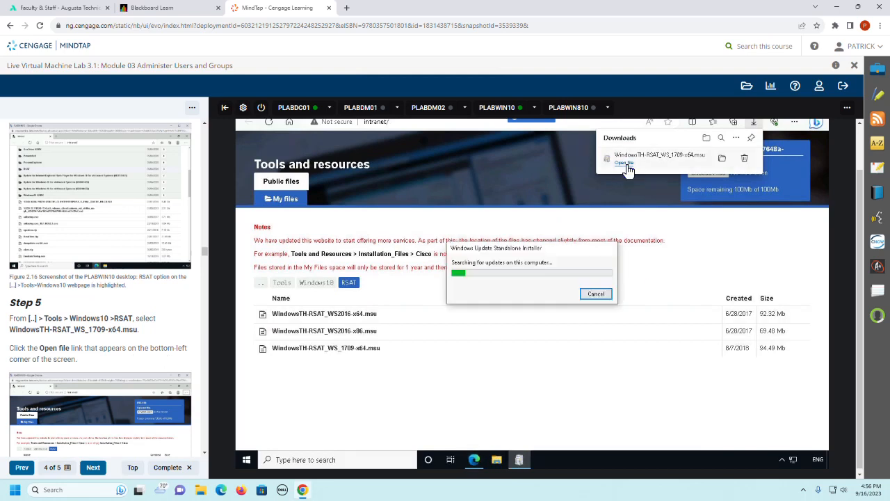
Step: Confirm installing Update for Windows (KB2693643) and accept its license terms, following Steps 6 and 7 of the guide
scroll(142, 324, "down", 2)
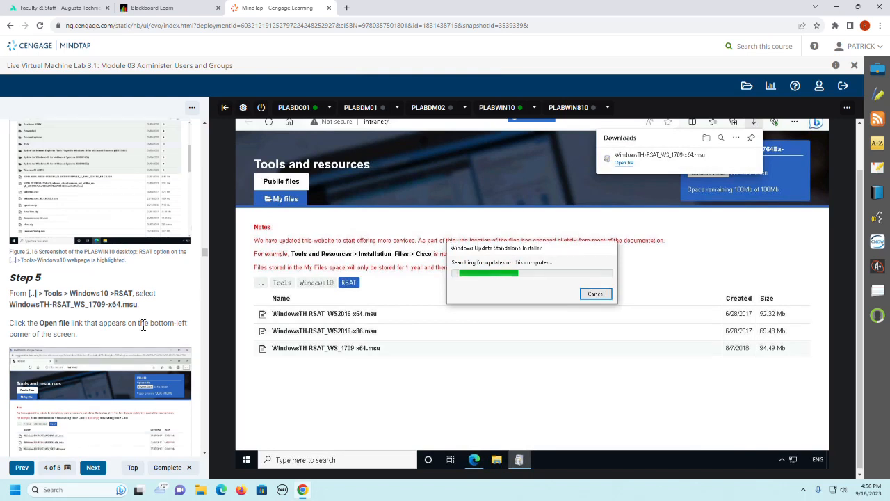
scroll(144, 325, "down", 4)
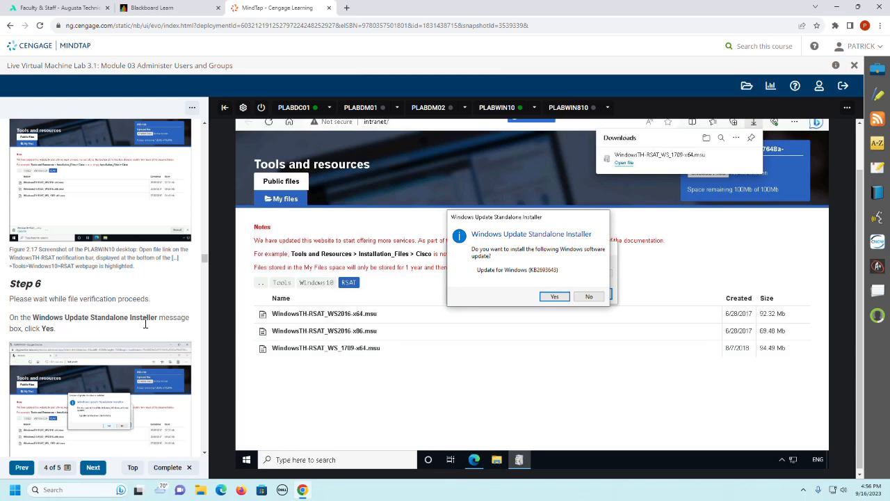
left_click(555, 297)
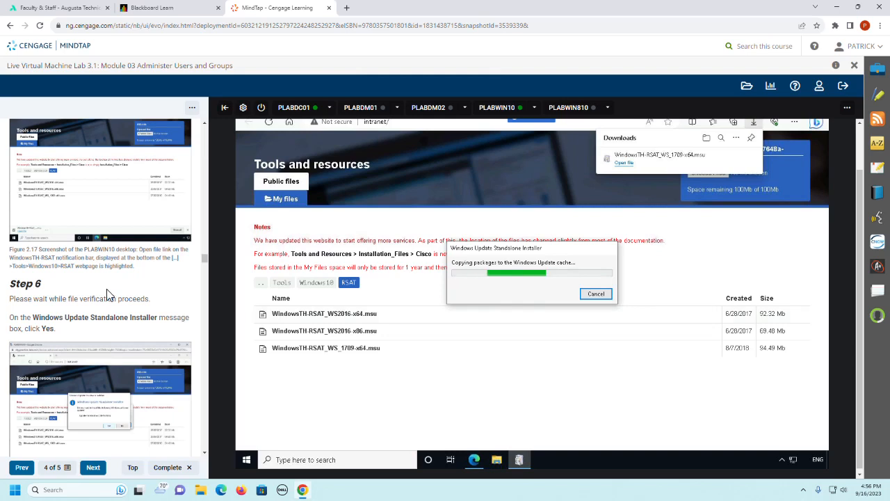
scroll(108, 295, "down", 2)
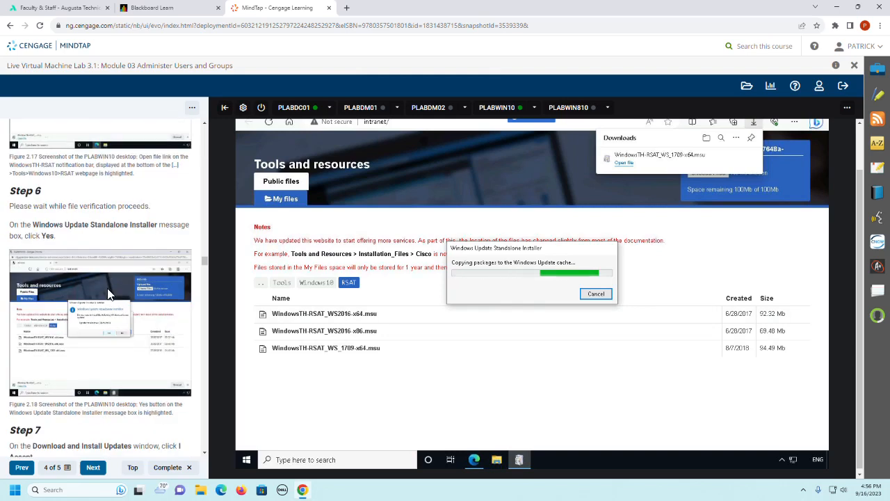
scroll(108, 296, "down", 3)
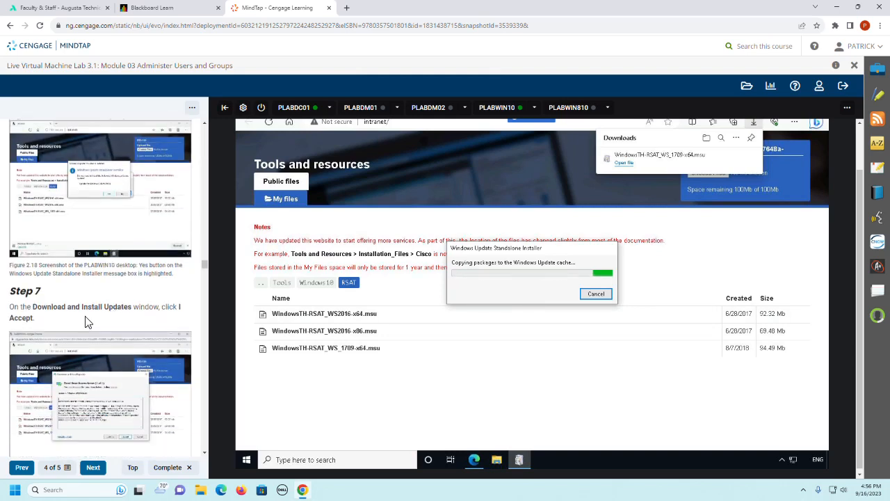
scroll(75, 325, "down", 1)
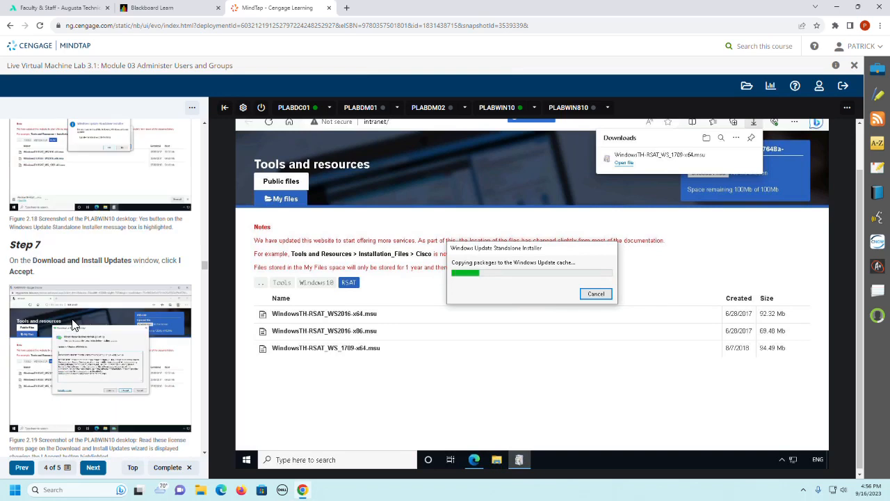
scroll(71, 318, "up", 2)
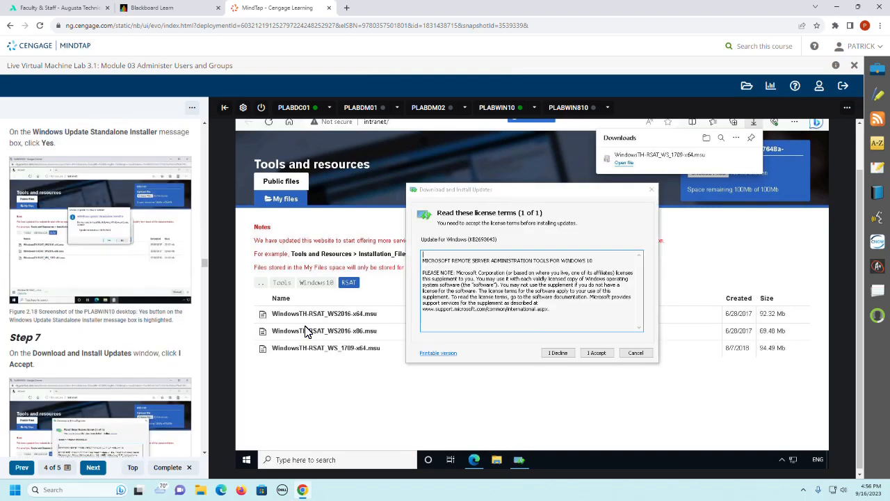
left_click(593, 355)
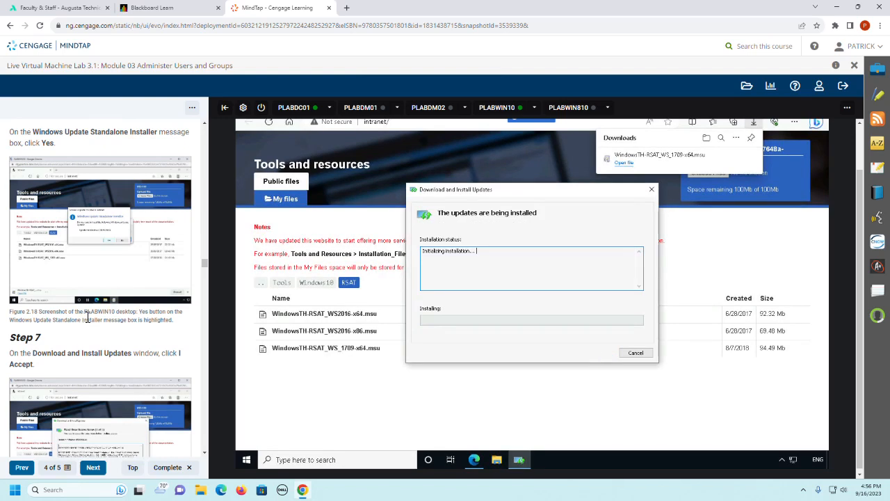
Step: Read Steps 8 and 9 of the guide during the installation and close the Microsoft Edge window on PLABWIN10
scroll(84, 320, "down", 1)
scroll(87, 321, "down", 2)
scroll(86, 321, "down", 2)
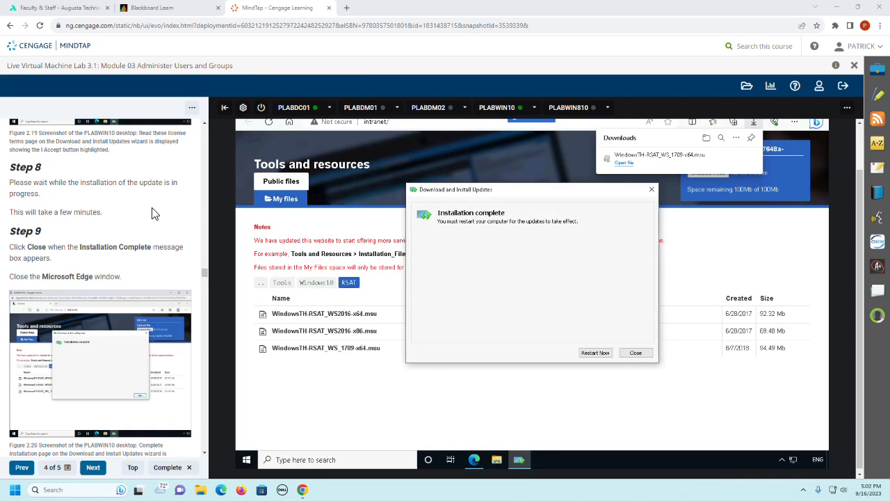
scroll(153, 213, "down", 2)
scroll(153, 213, "up", 1)
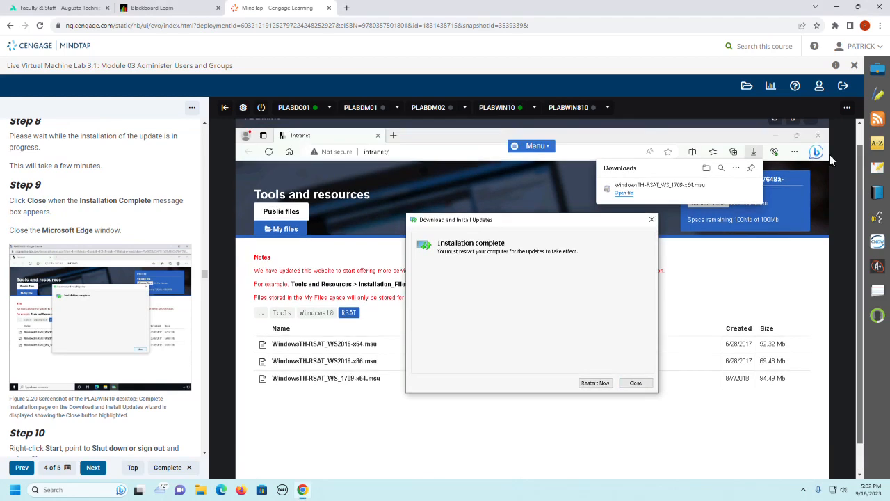
left_click(818, 135)
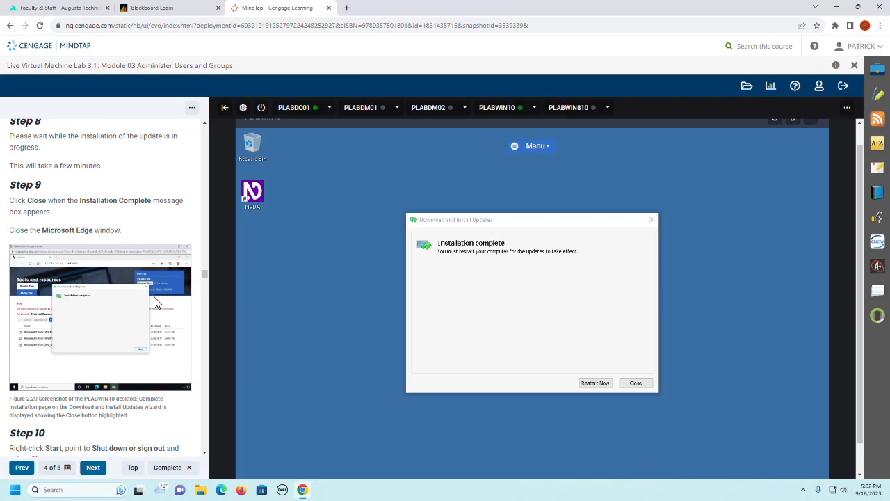
Step: Restart PLABWIN10 to finish the update installation, continuing even though other people are logged on
scroll(157, 302, "down", 3)
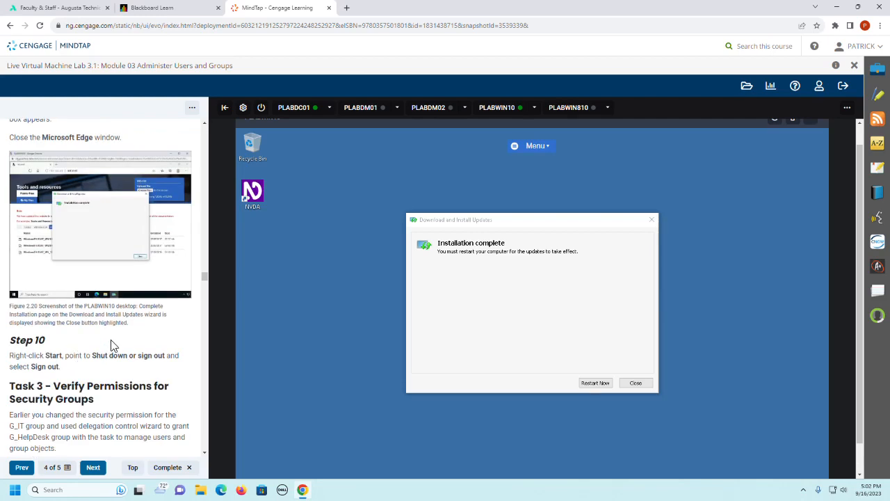
left_click(589, 384)
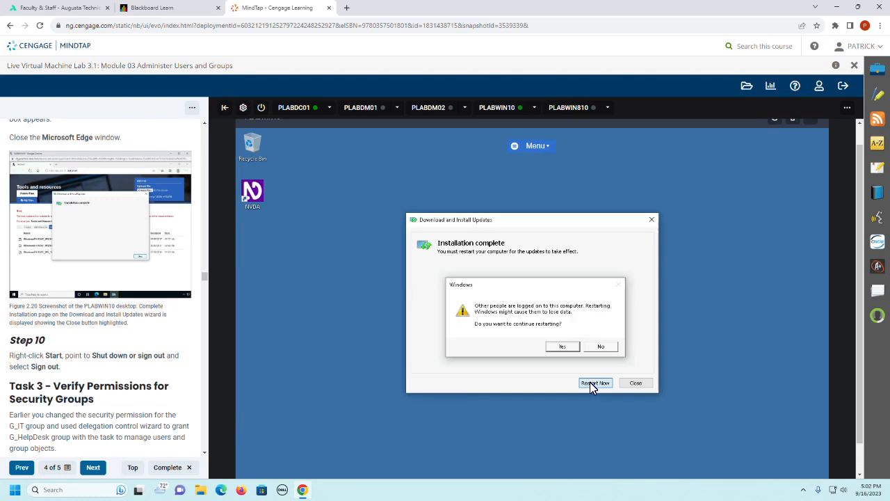
left_click(560, 347)
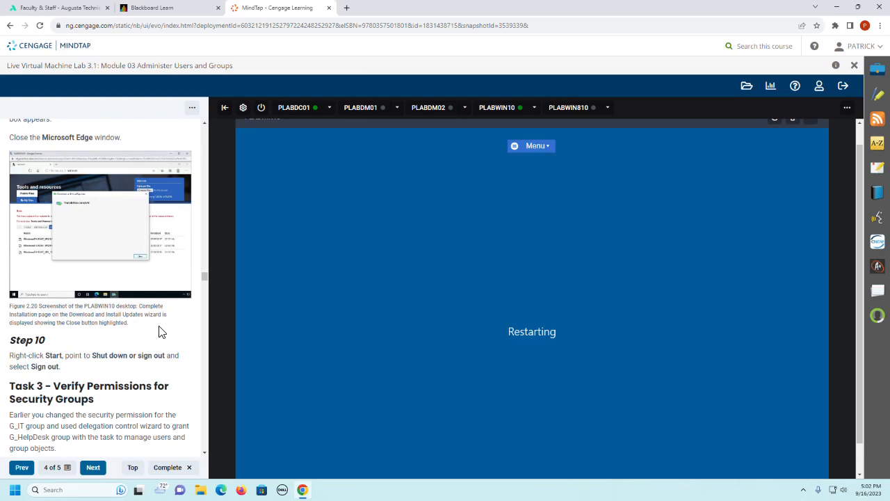
Step: Try to reconnect to PLABWIN10 after the restart while reading the Task 3 introduction and first steps in the guide
scroll(158, 332, "down", 1)
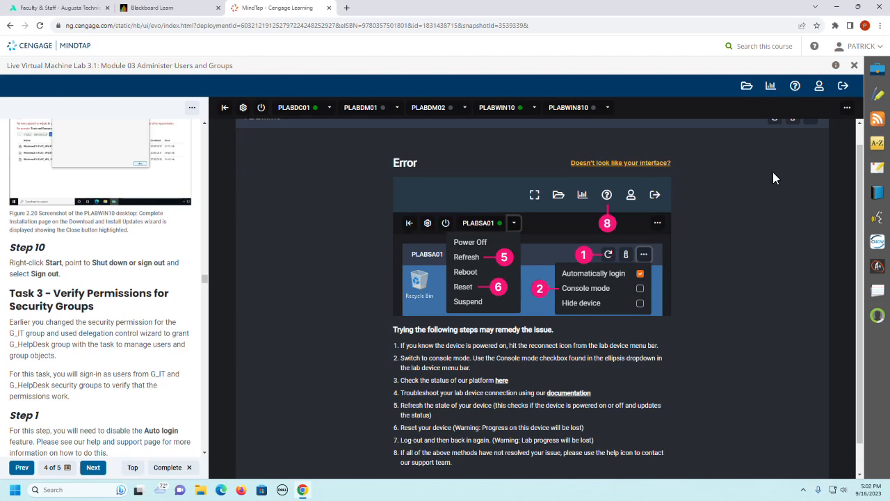
scroll(812, 149, "up", 1)
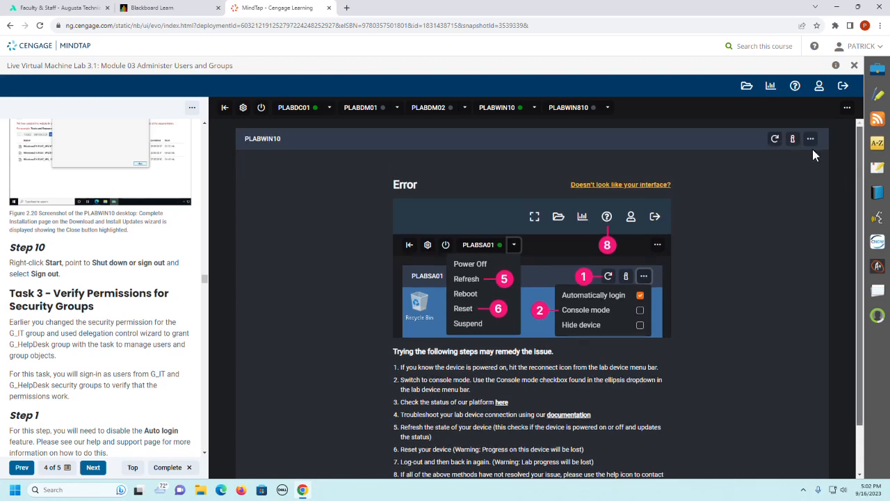
left_click(774, 138)
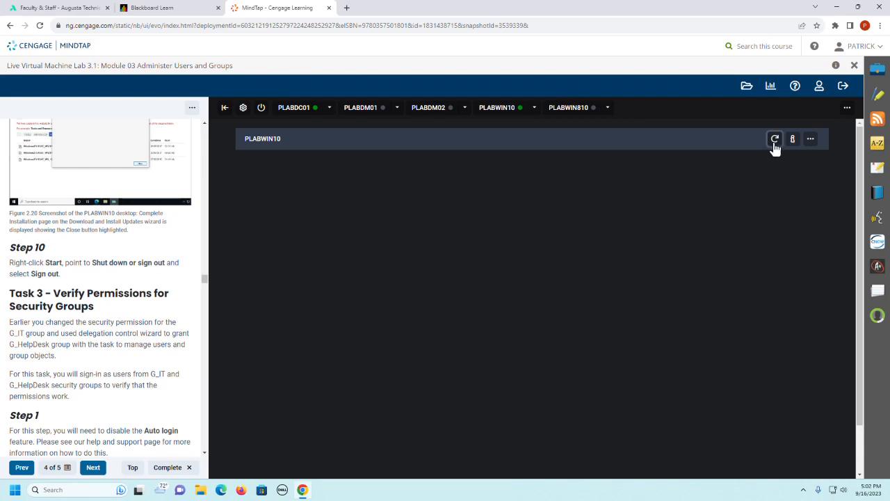
left_click(774, 139)
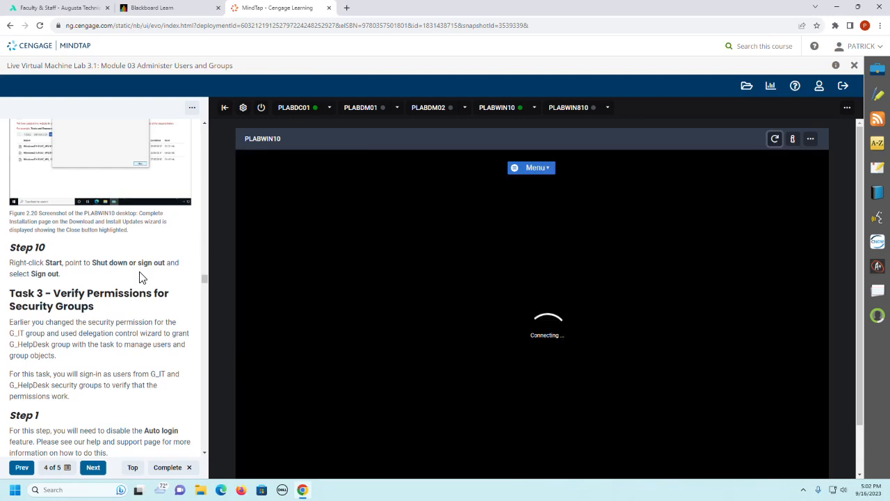
scroll(142, 275, "down", 2)
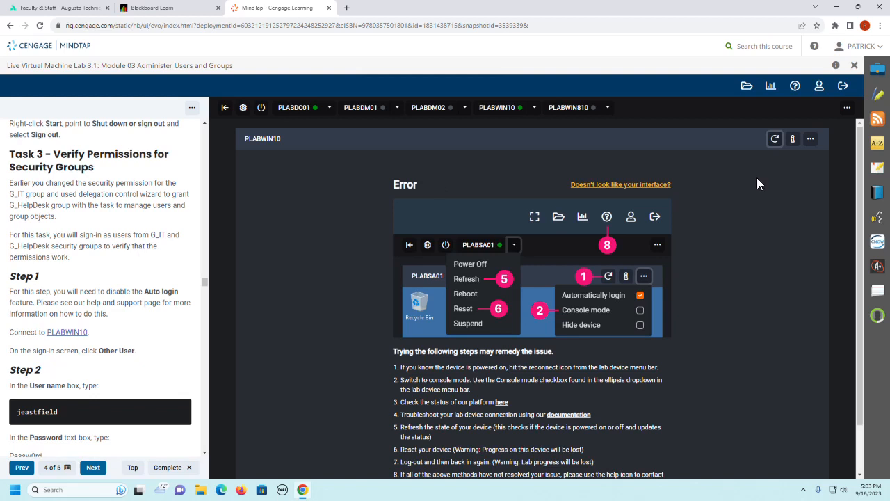
left_click(774, 139)
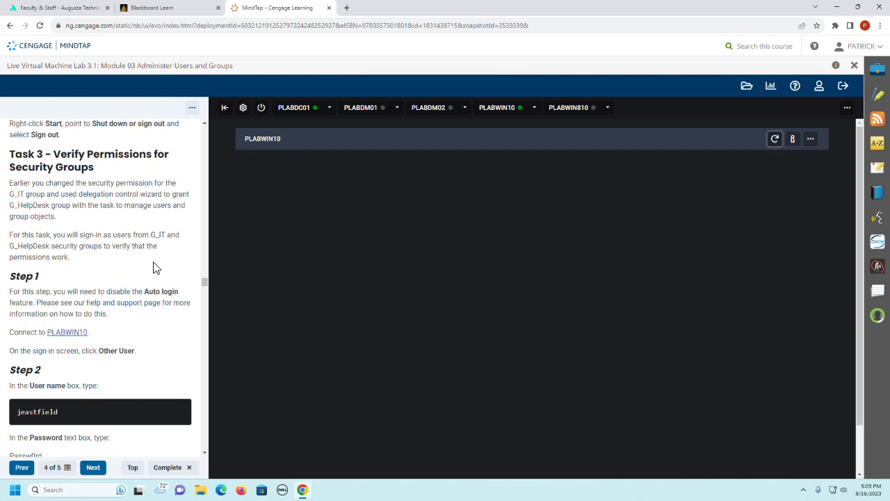
scroll(155, 269, "down", 3)
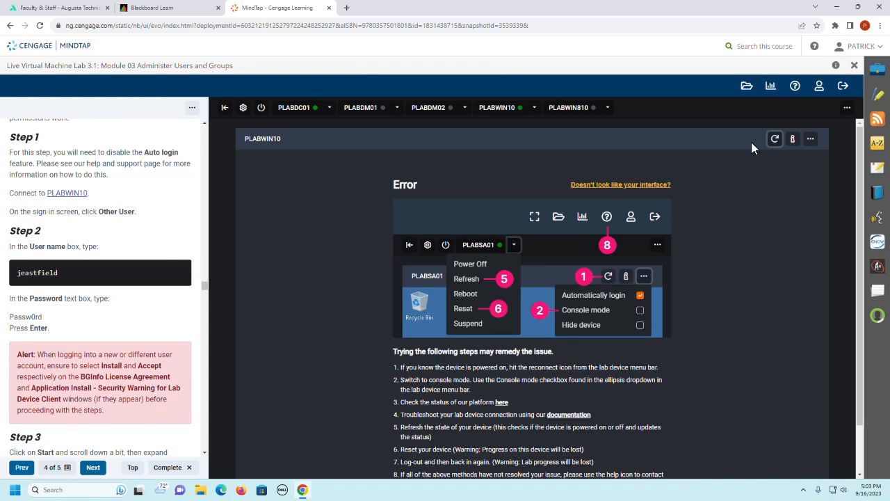
left_click(773, 141)
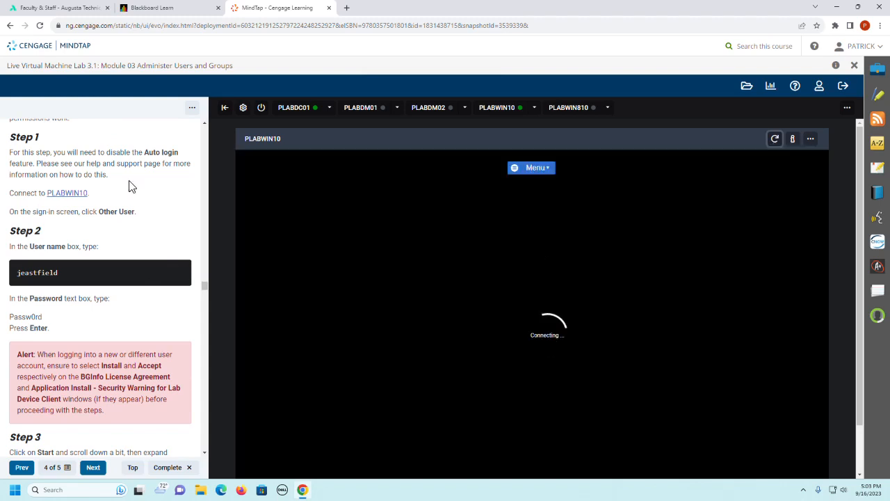
scroll(161, 214, "down", 1)
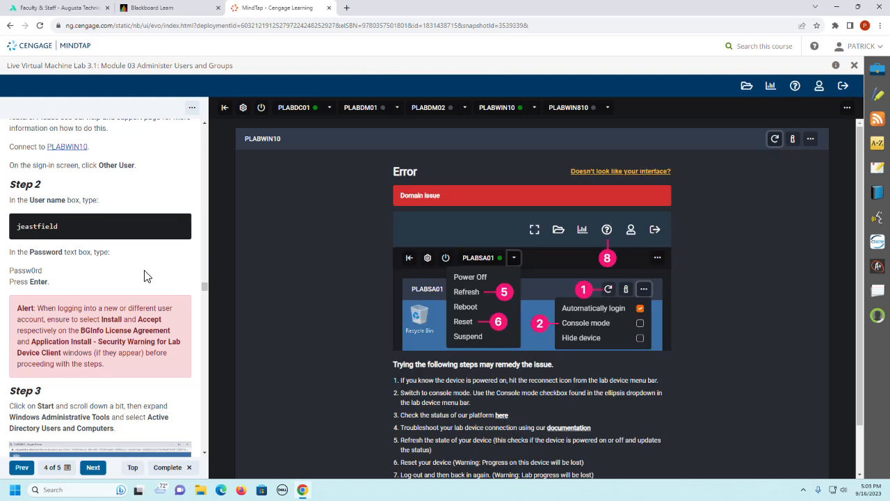
Step: Reconnect to PLABWIN10 once more, switching to PLABDC01 and back to bring up its sign-in screen
left_click(776, 139)
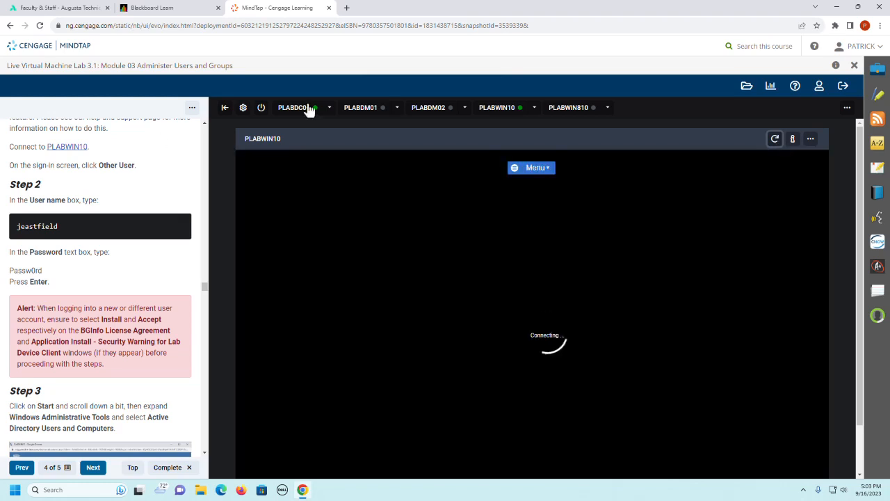
left_click(305, 110)
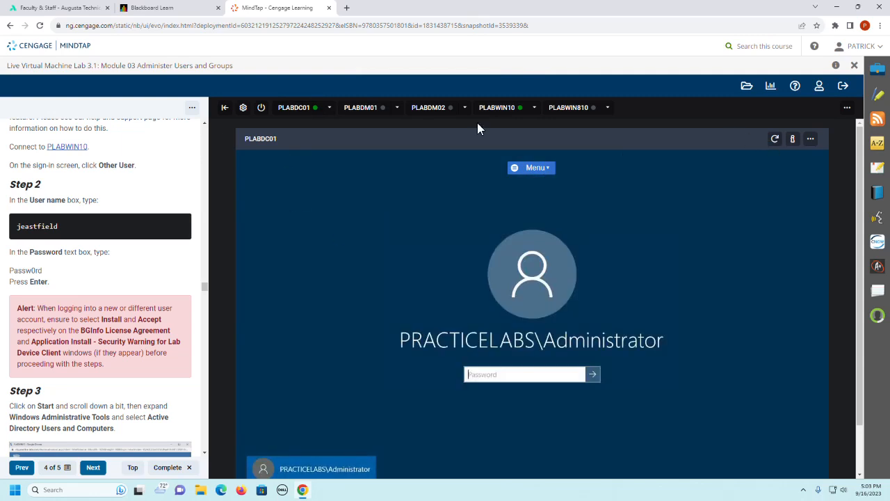
left_click(498, 109)
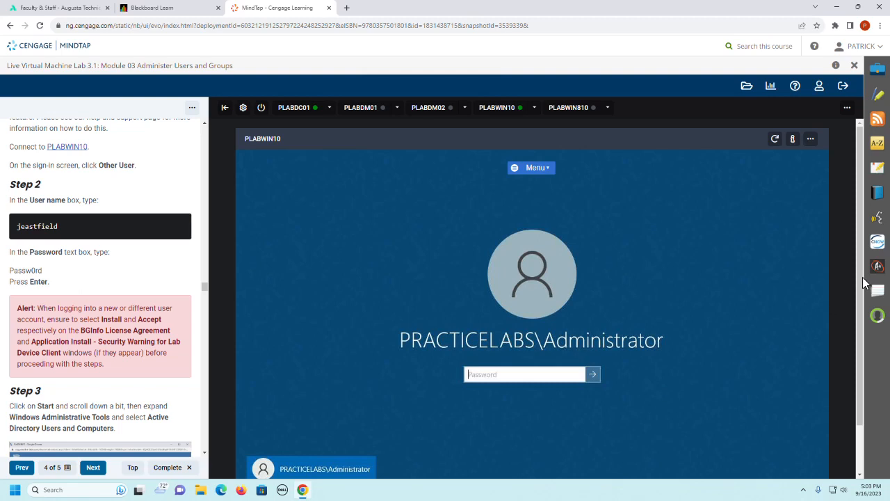
Step: Sign in to PLABWIN10 as Other user with the user name from Step 2 and the account password, and bring up Step 3
scroll(510, 428, "down", 2)
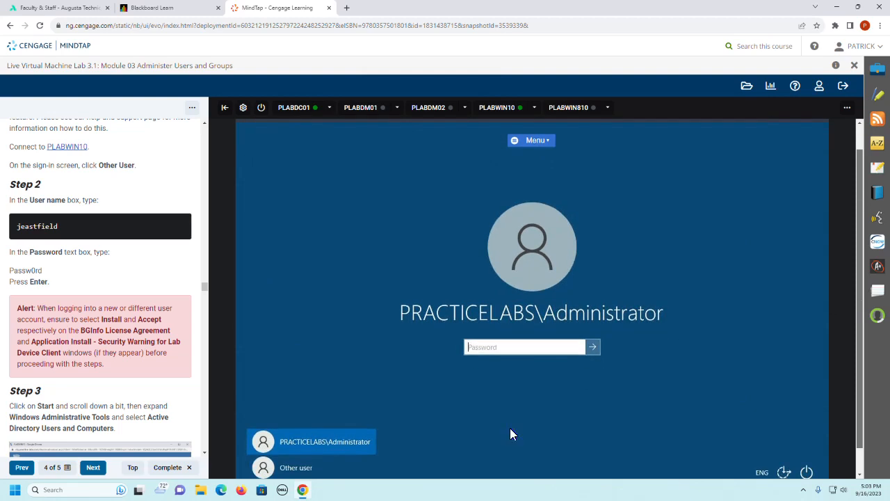
left_click(306, 471)
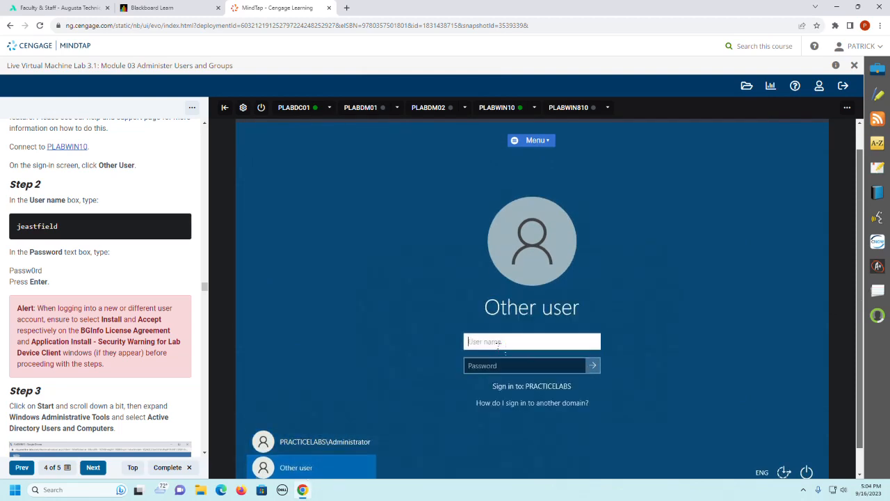
type("jeastfield")
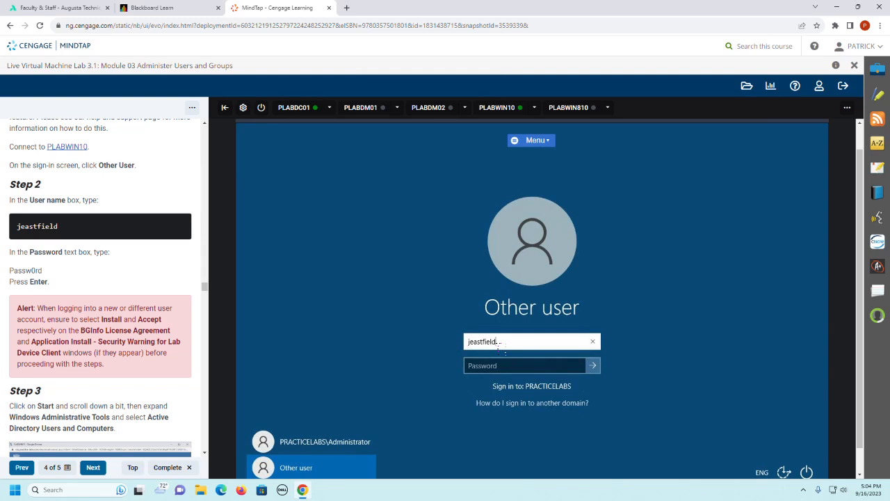
key("Tab")
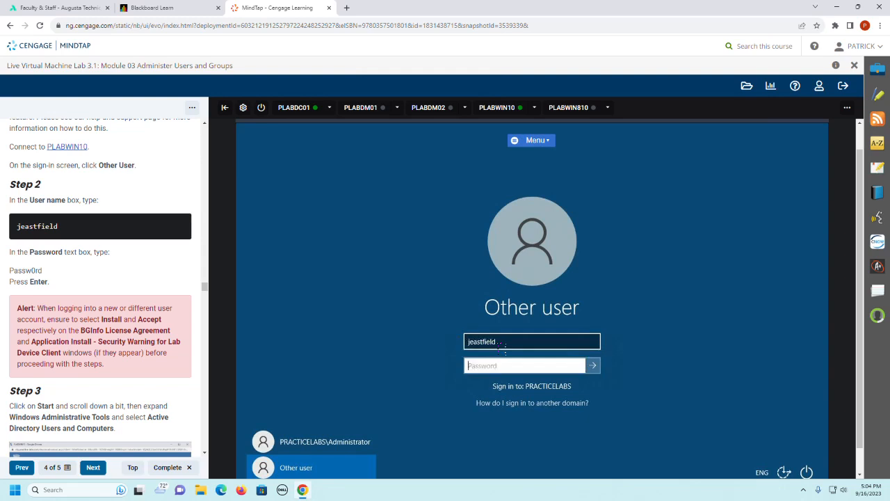
type("P")
key("Return")
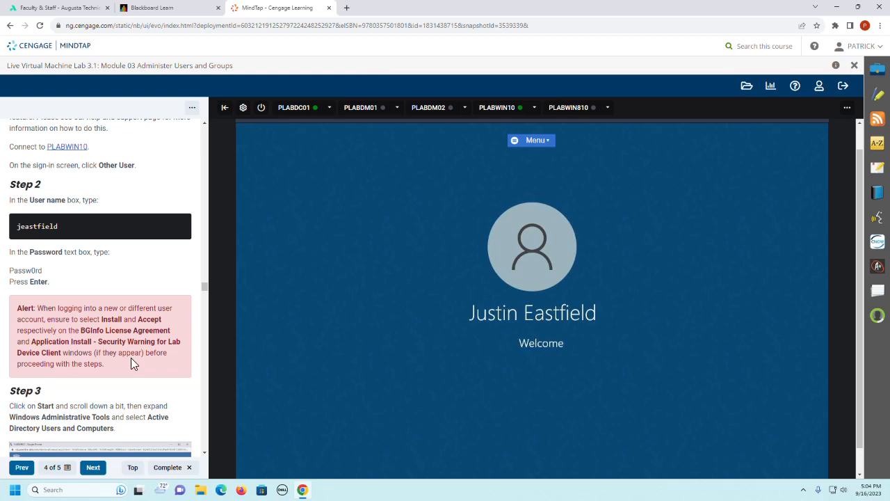
scroll(132, 361, "down", 5)
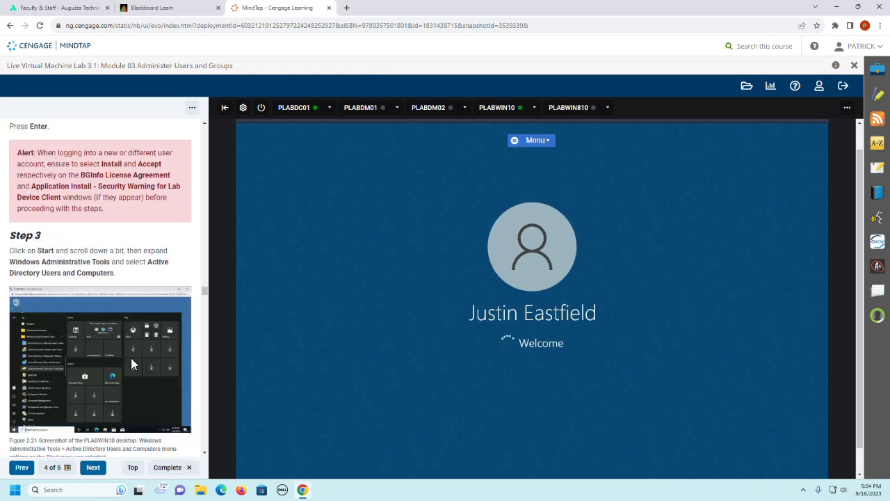
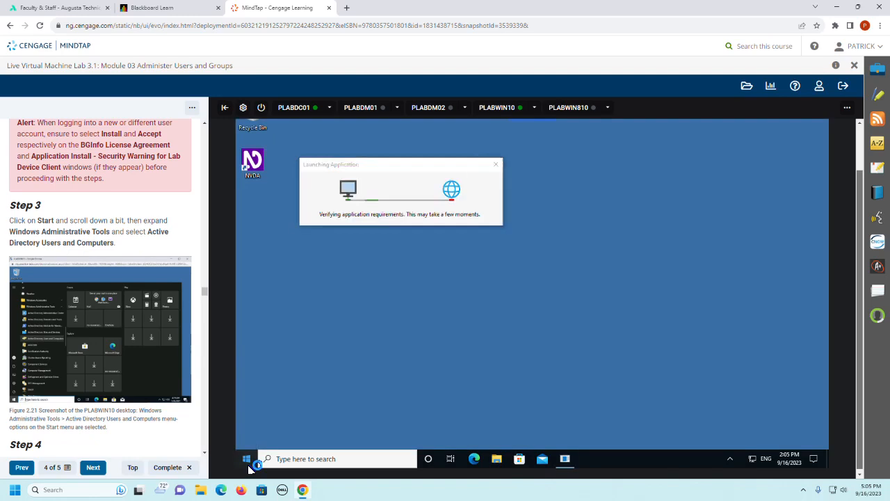
Step: Open Active Directory Users and Computers from the Windows Administrative Tools on PLABWIN10
left_click(247, 461)
left_click(799, 303)
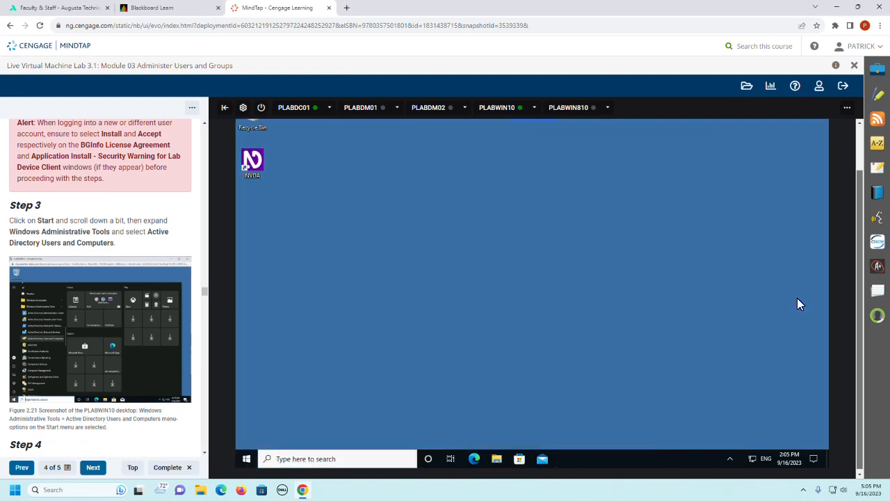
left_click(250, 464)
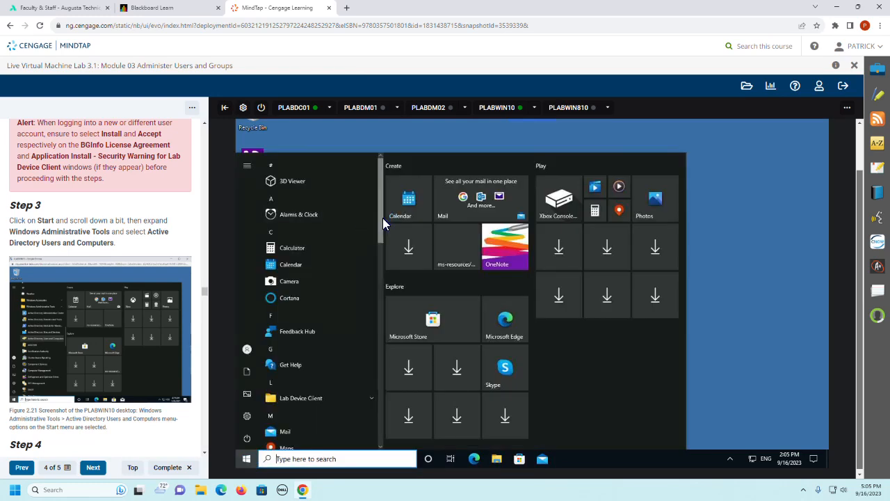
left_click_drag(383, 218, 380, 402)
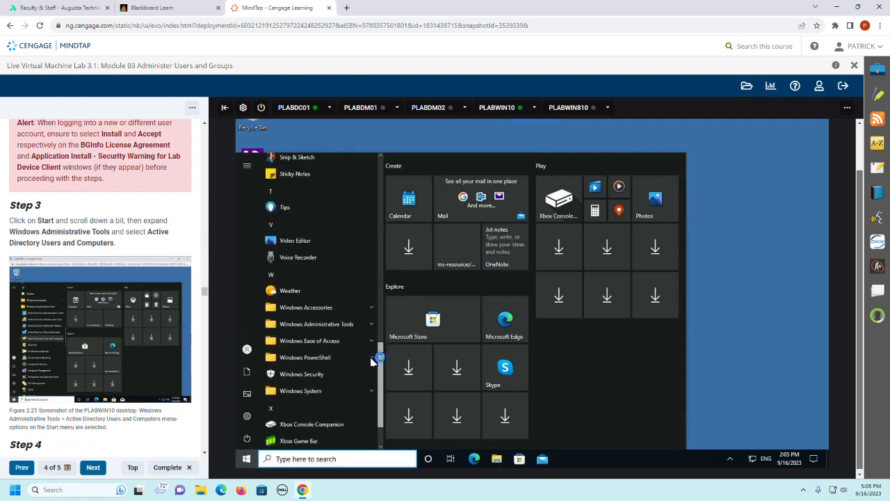
left_click(337, 324)
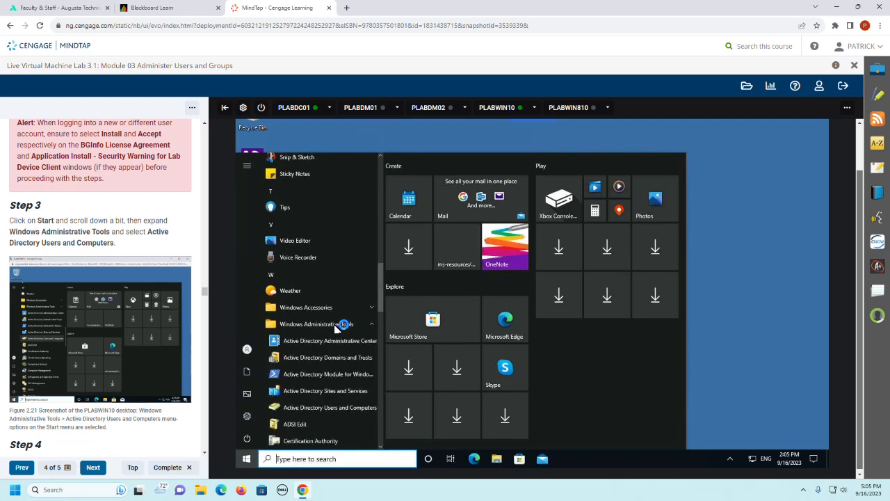
left_click(345, 406)
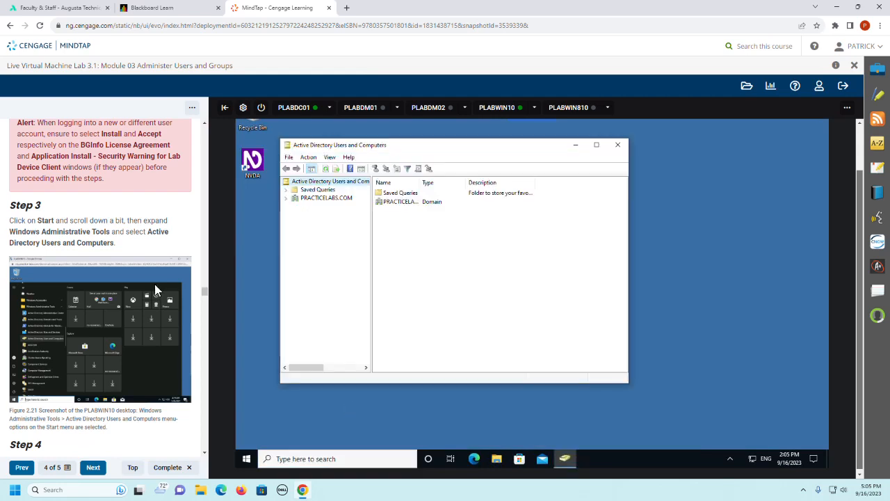
Step: Following Steps 4 and 5, create an organizational unit named Trainees in the EMEA OU of PRACTICELABS.COM
scroll(154, 283, "down", 3)
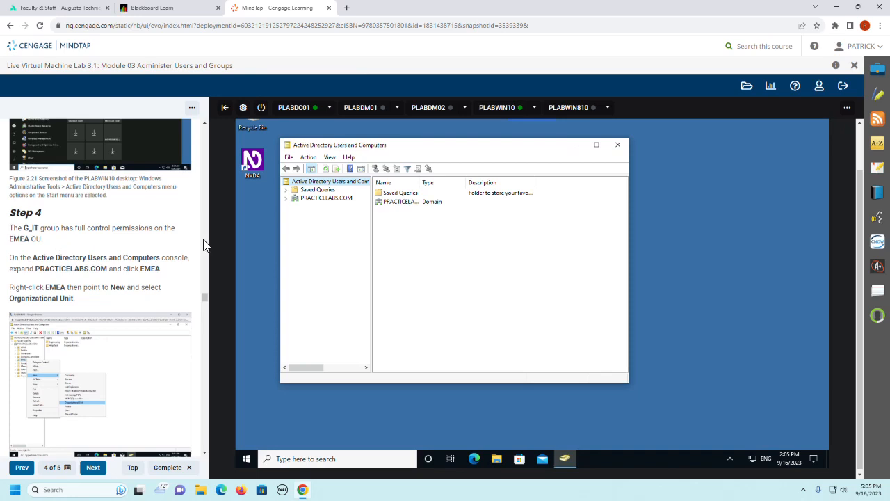
left_click(285, 199)
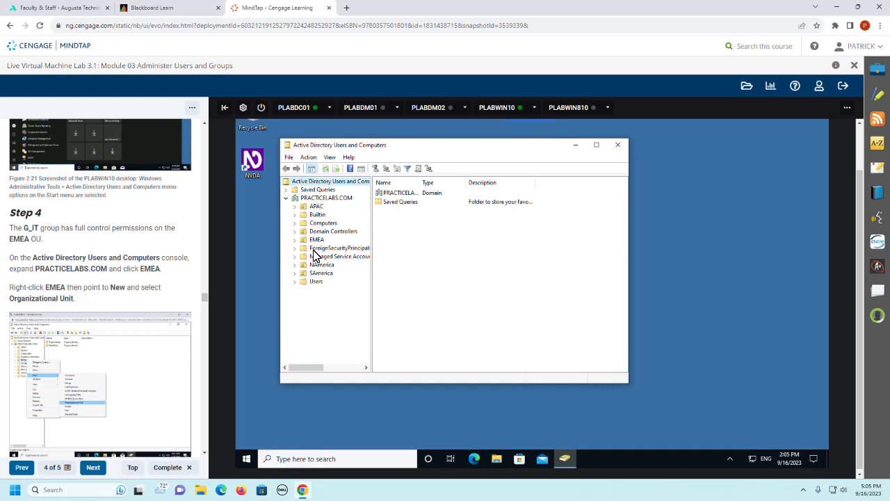
left_click(294, 239)
left_click(317, 241)
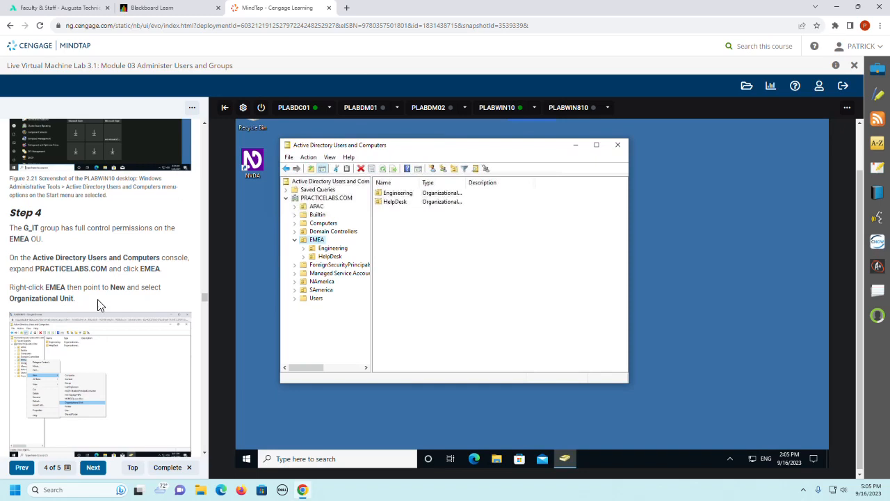
right_click(315, 242)
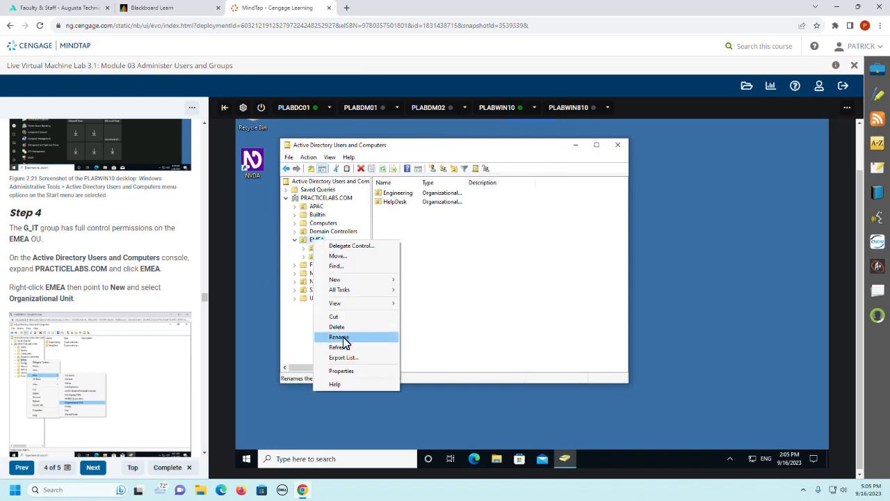
mouse_move(348, 281)
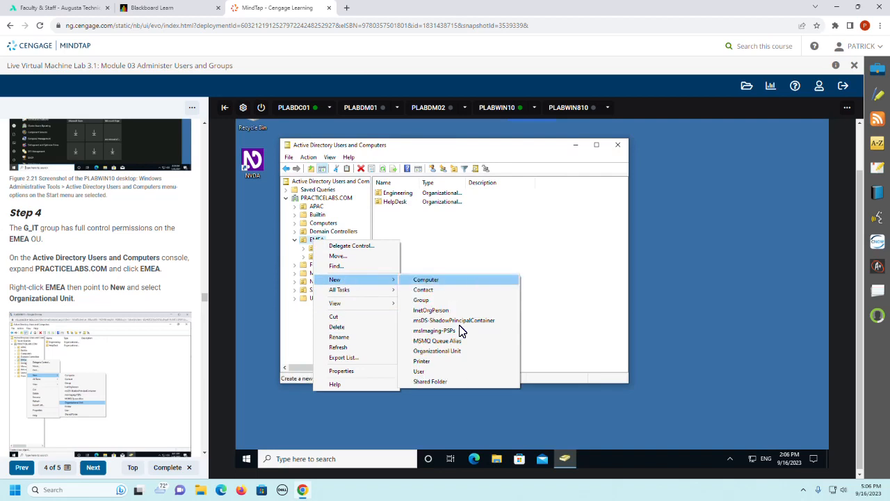
left_click(454, 351)
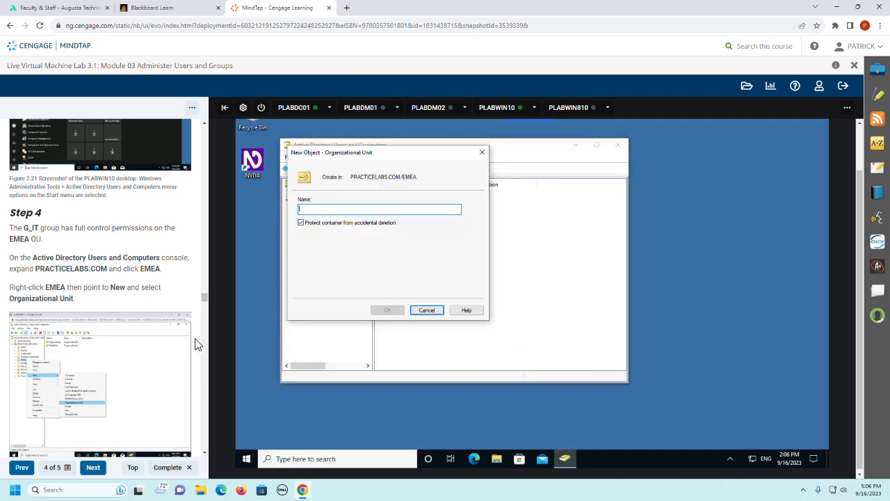
scroll(80, 304, "down", 3)
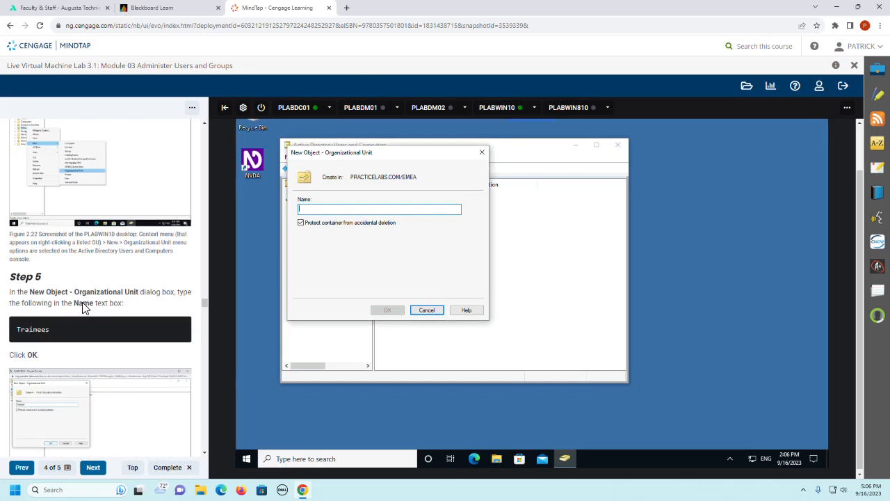
type("Trainees")
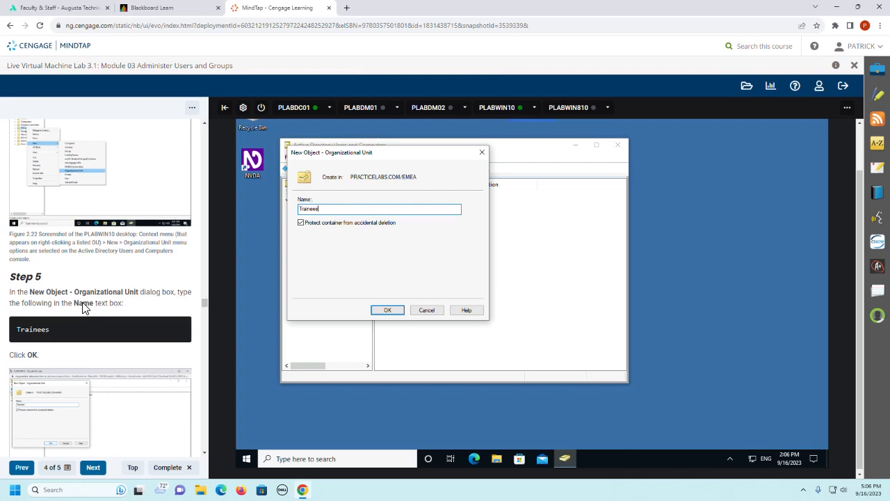
left_click(393, 310)
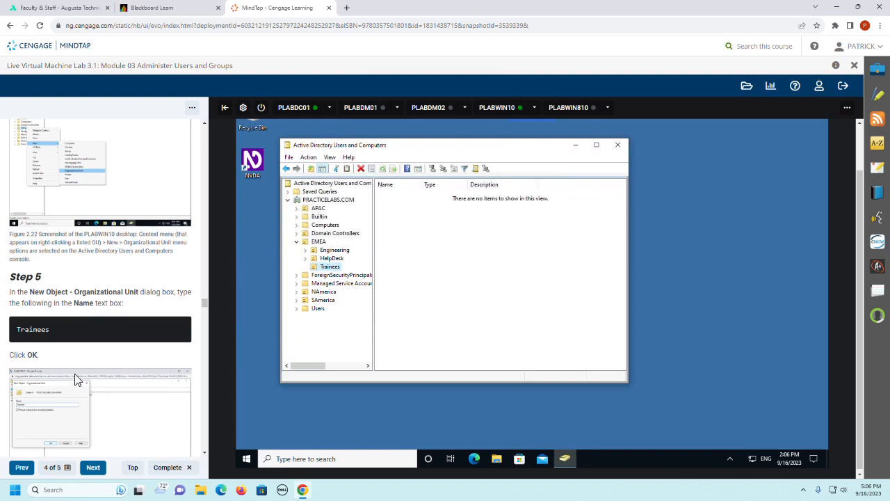
Step: Read Steps 6 and 7 of the guide and check which actions are offered for the APAC OU
scroll(75, 374, "down", 2)
scroll(78, 378, "down", 2)
scroll(76, 376, "down", 3)
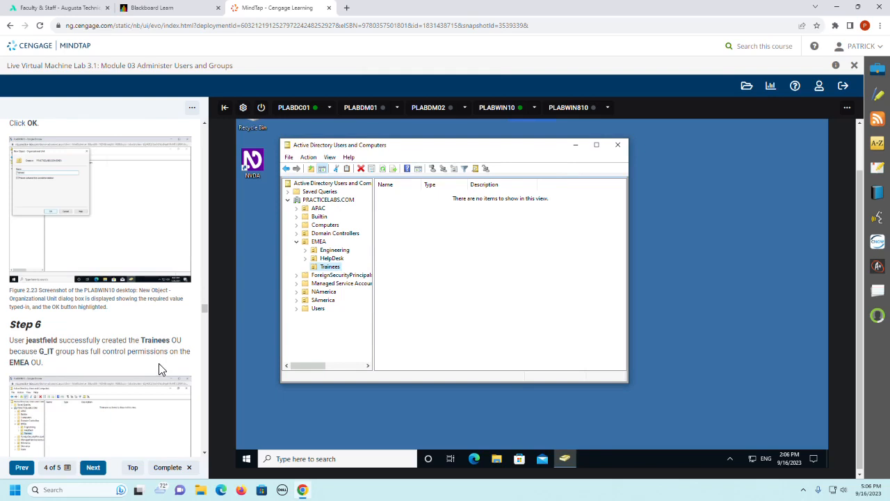
scroll(158, 370, "down", 1)
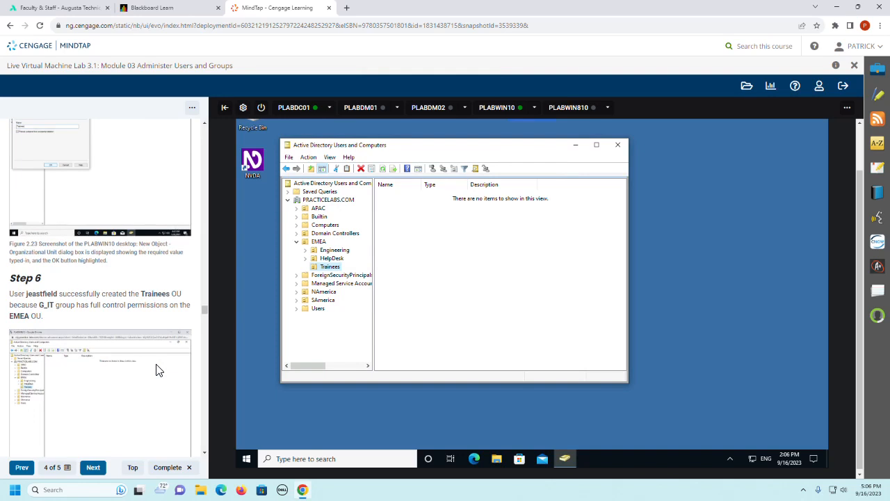
scroll(158, 370, "down", 2)
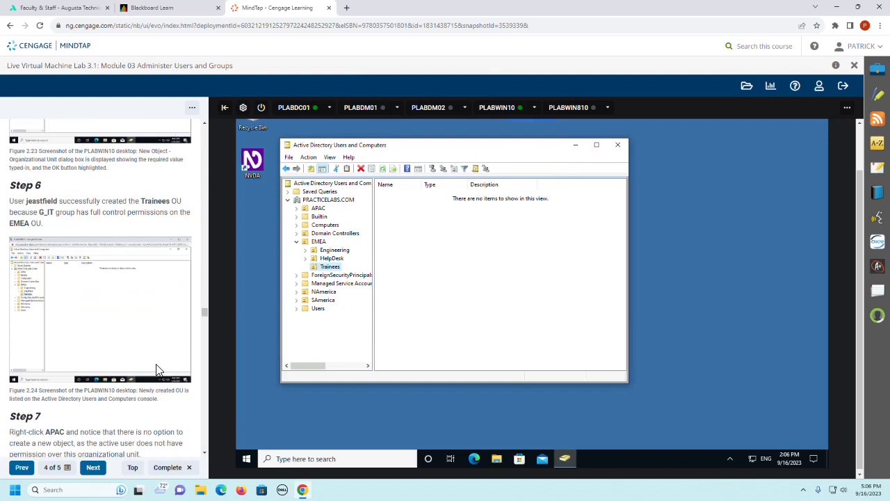
scroll(158, 370, "down", 2)
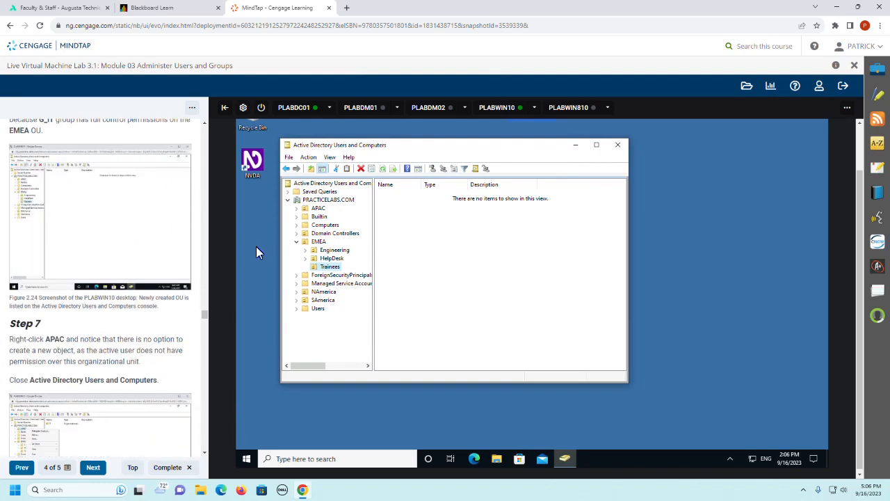
left_click(314, 209)
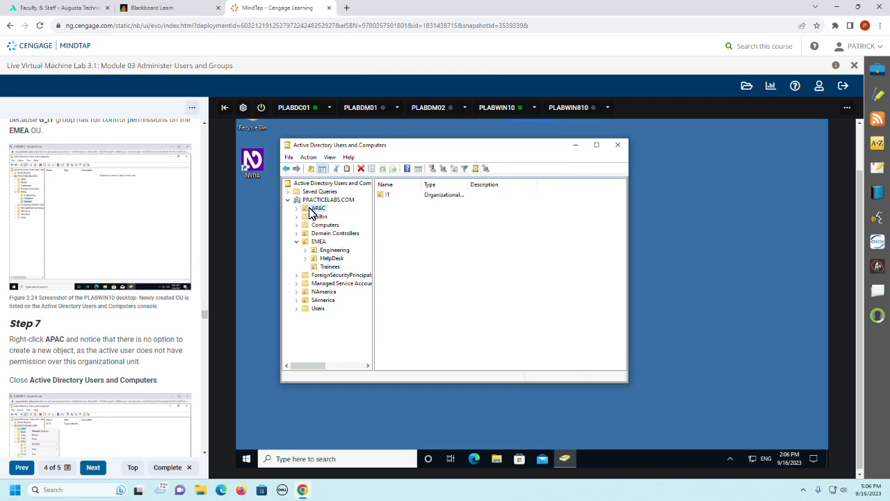
right_click(313, 214)
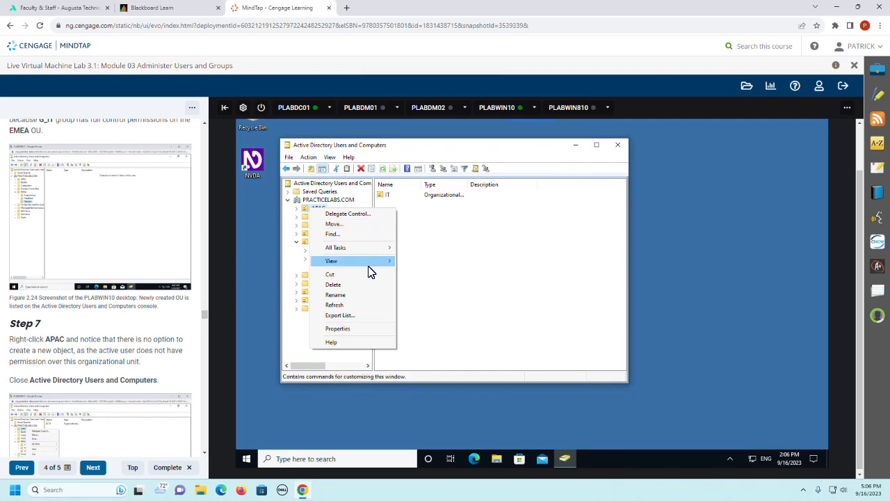
left_click(449, 287)
Step: Compare the options for creating new objects in the EMEA OU with the actions offered for APAC
left_click(318, 242)
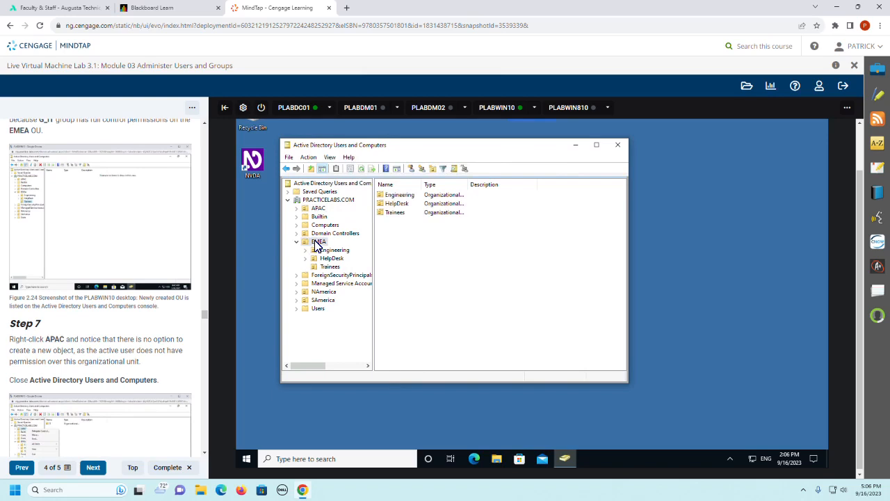
right_click(317, 244)
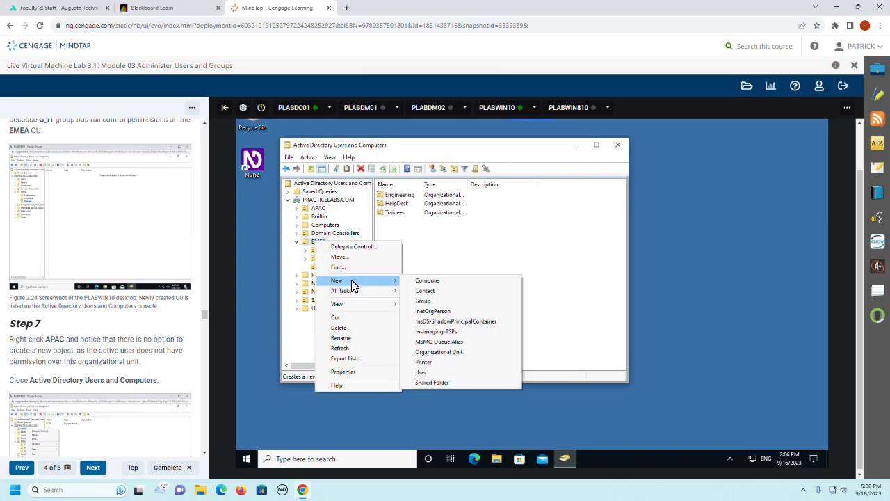
left_click(318, 208)
right_click(317, 209)
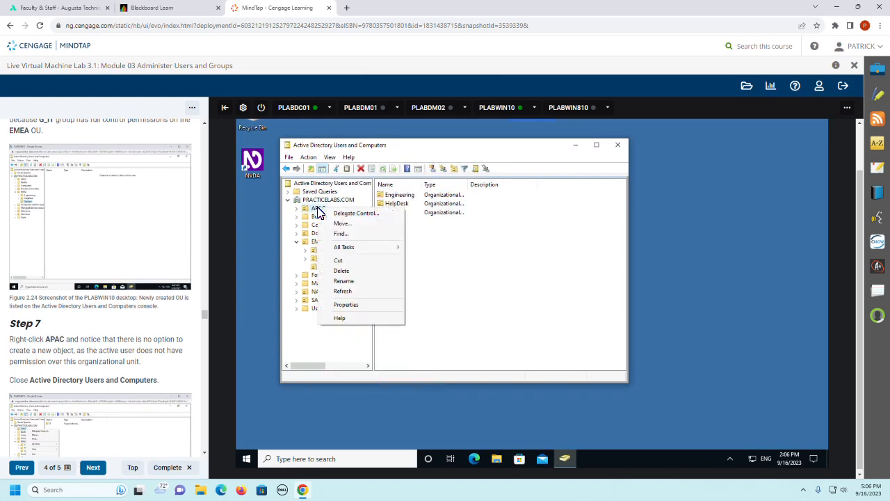
left_click(429, 273)
Step: Close Active Directory Users and Computers and sign out of PLABWIN10 as described in Step 8
scroll(128, 320, "down", 2)
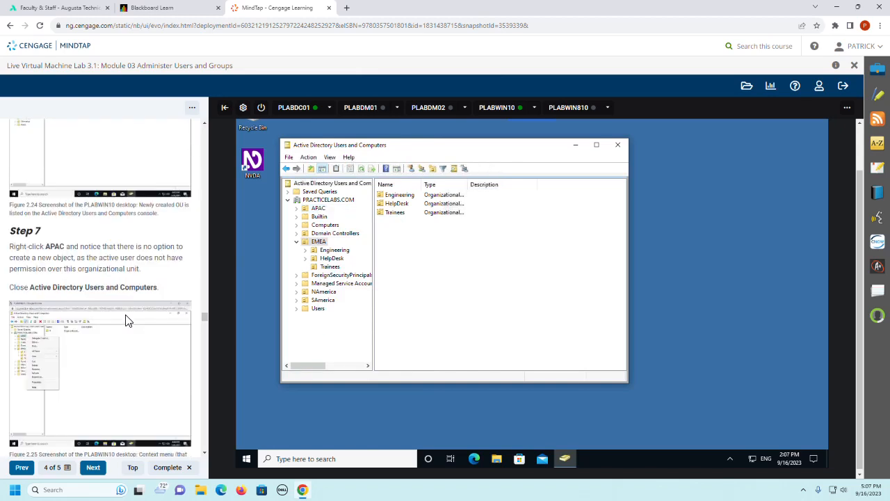
left_click(619, 146)
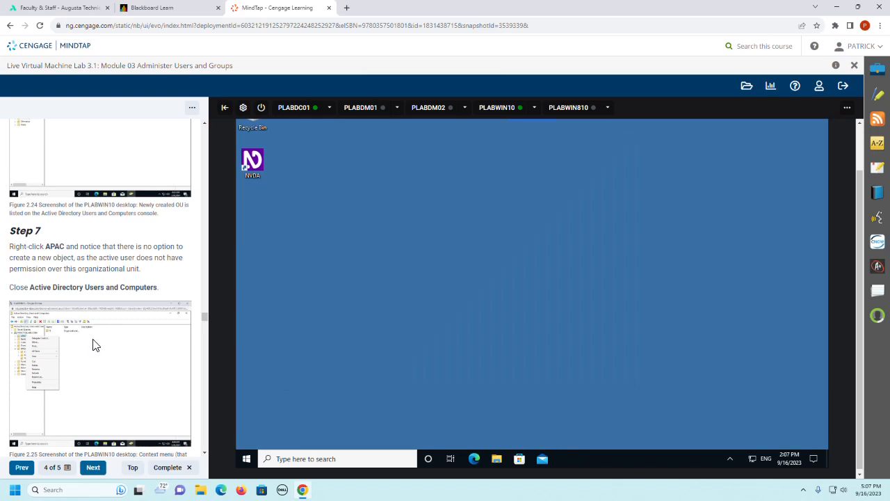
scroll(70, 333, "down", 3)
scroll(69, 334, "down", 1)
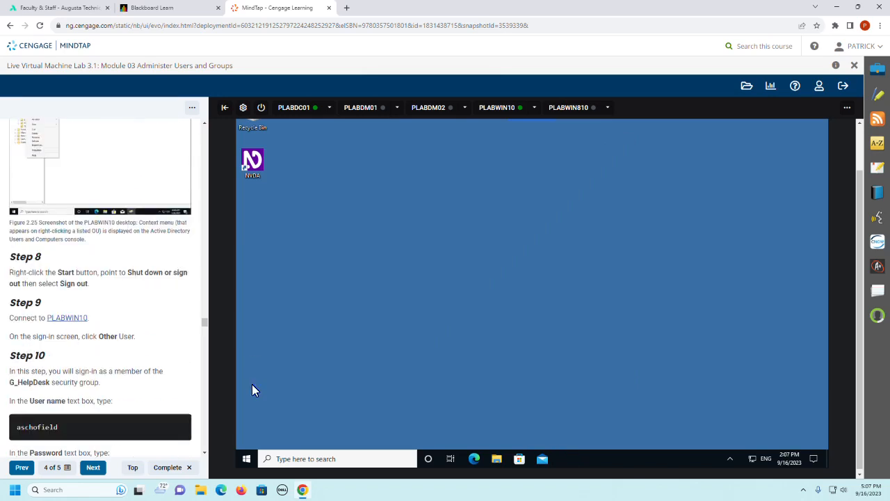
right_click(248, 461)
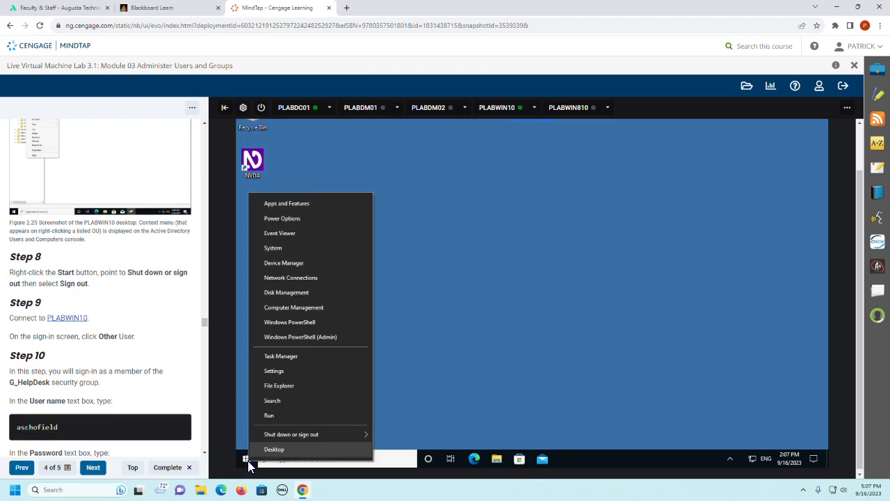
mouse_move(288, 434)
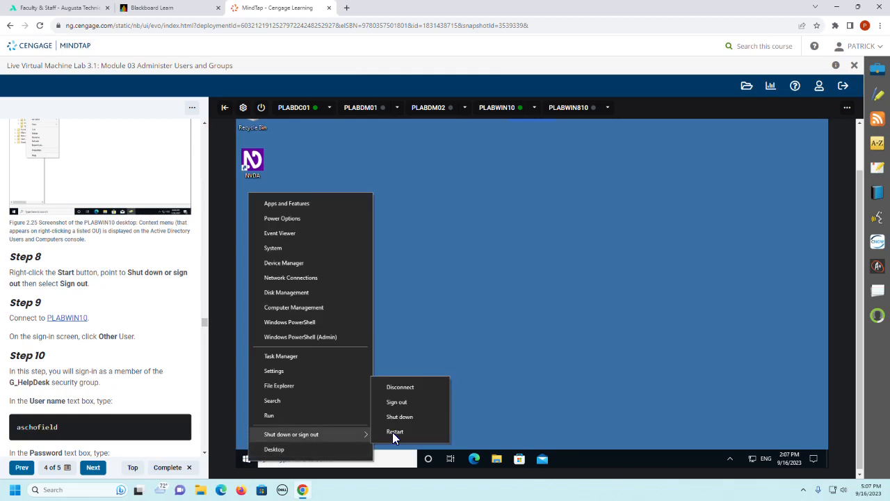
left_click(410, 403)
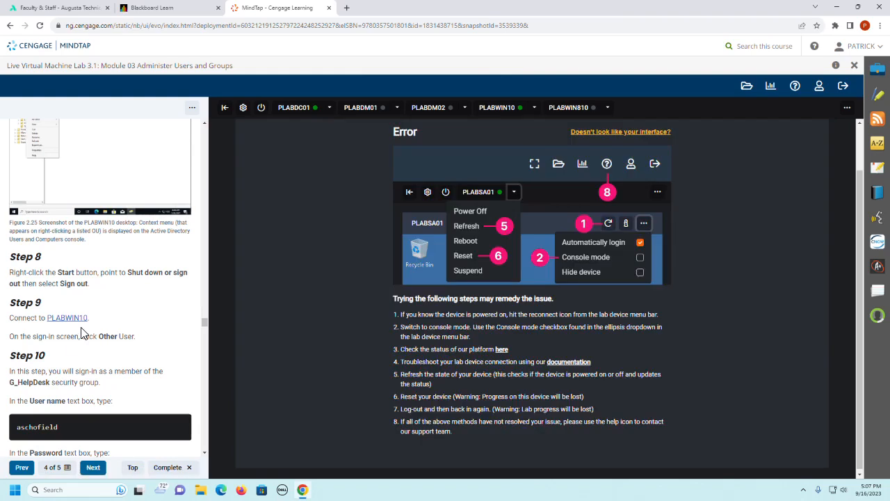
Step: Bring up the Step 10 sign-in details and reconnect to PLABWIN10
scroll(80, 329, "down", 1)
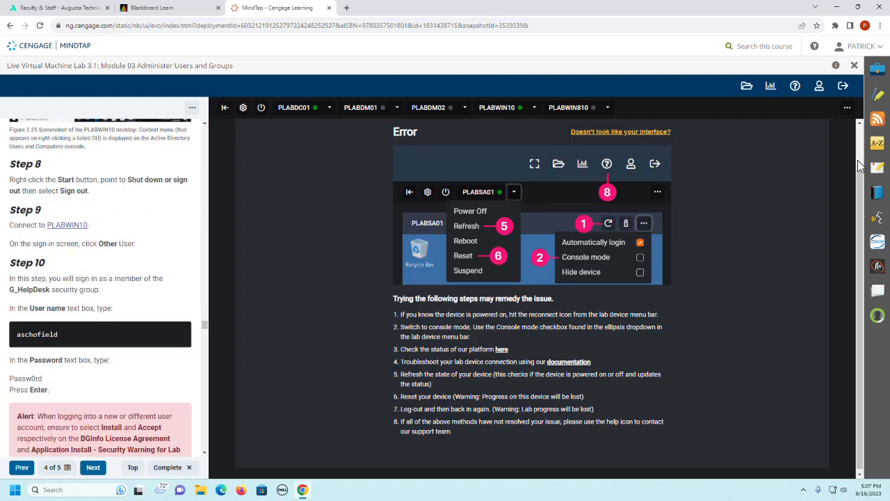
left_click_drag(859, 173, 852, 148)
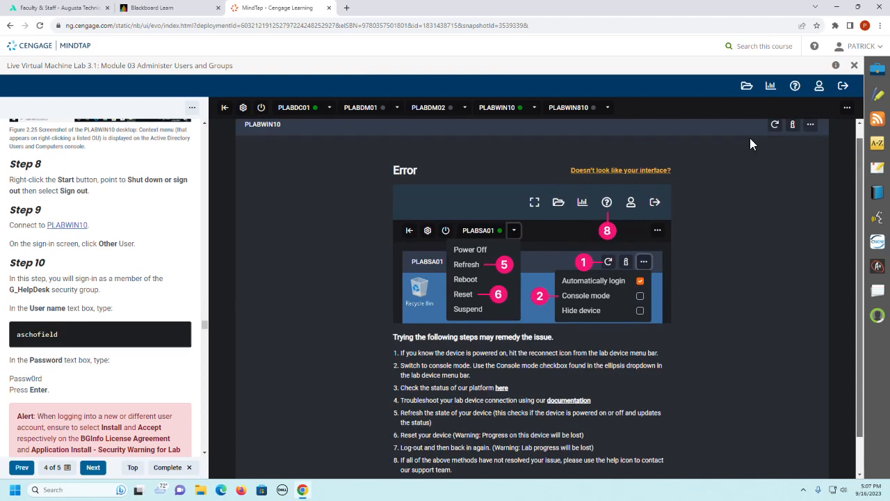
left_click(774, 126)
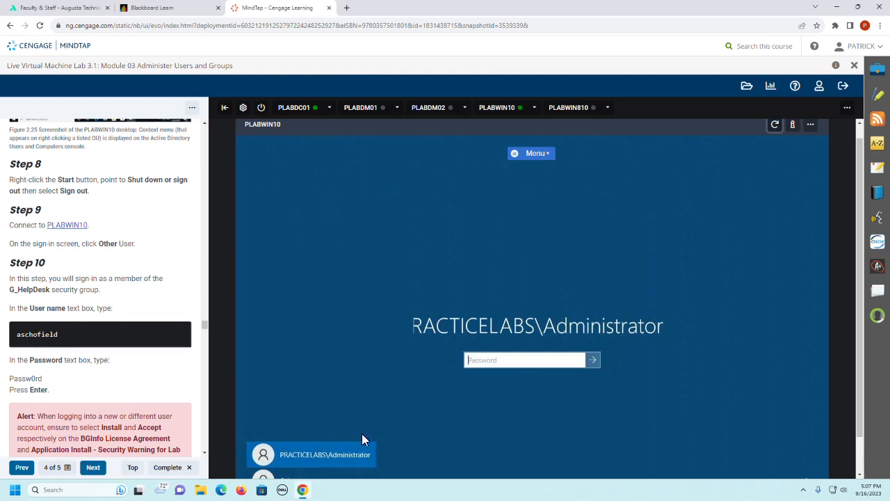
Step: Choose the other-user sign-in on PLABWIN10 and enter the user name given in Step 10
left_click(292, 476)
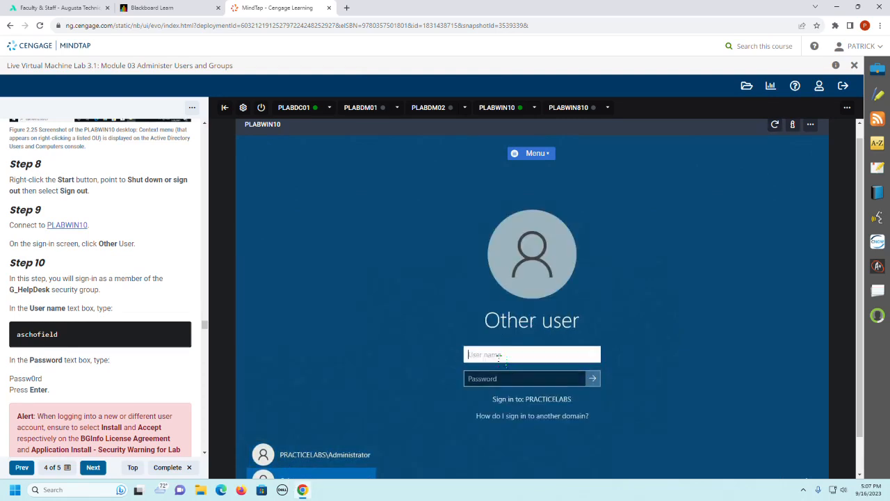
type("a")
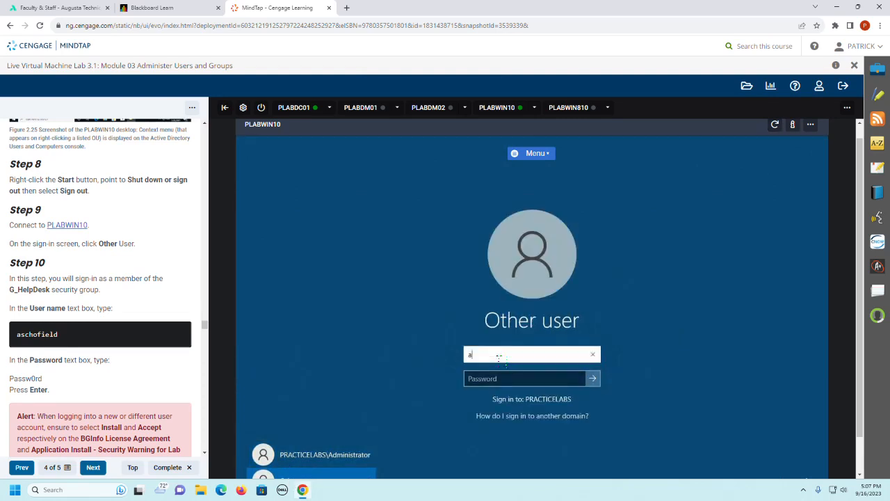
type("schofiled")
key("Tab")
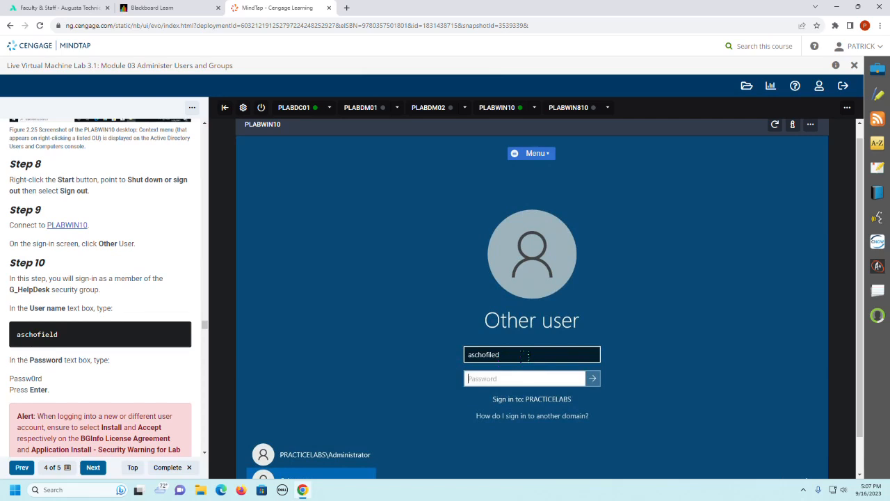
left_click(518, 355)
key("BackSpace")
key("BackSpace")
key("BackSpace")
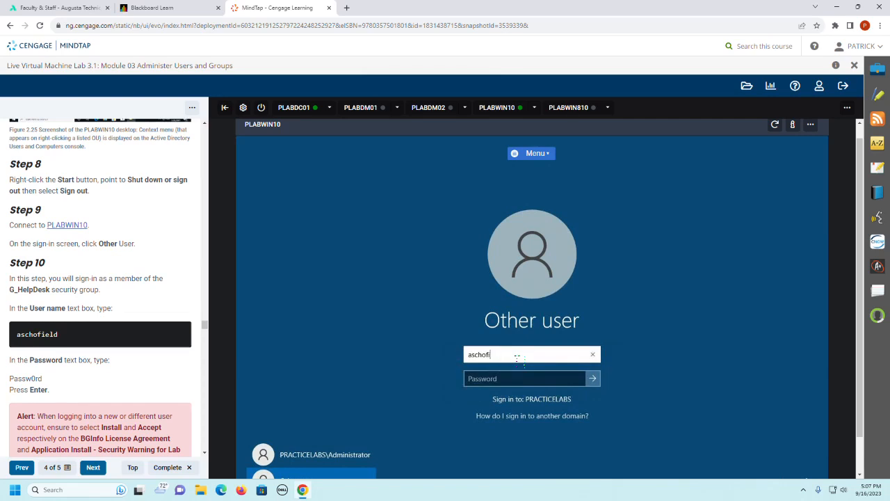
type("eld")
key("Tab")
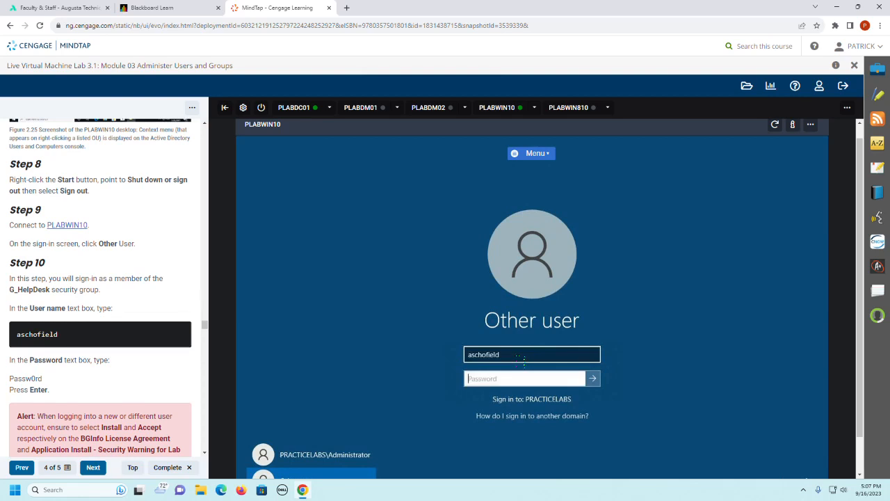
Step: Enter the account password and sign in to PLABWIN10 as the G_HelpDesk member
type("Passw0rd")
key("Return")
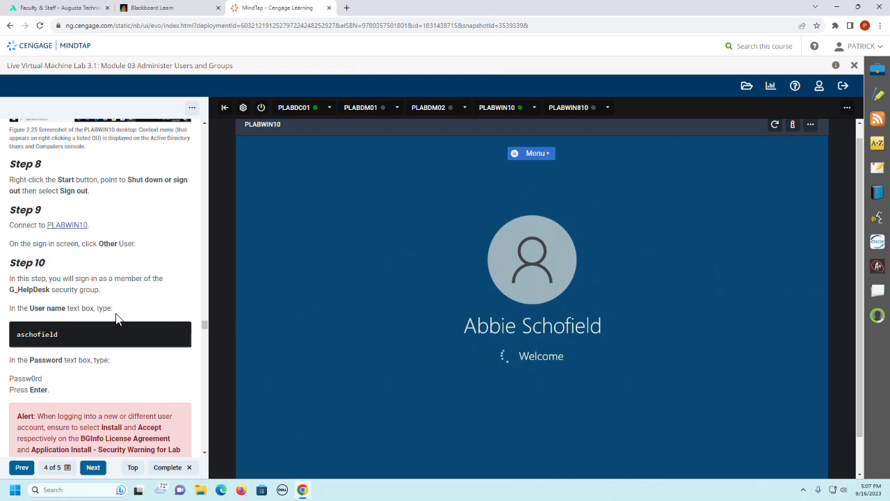
Step: Follow Step 11 by searching PLABWIN10 for "active" and opening Active Directory Users and Computers
scroll(119, 317, "down", 3)
scroll(118, 318, "down", 3)
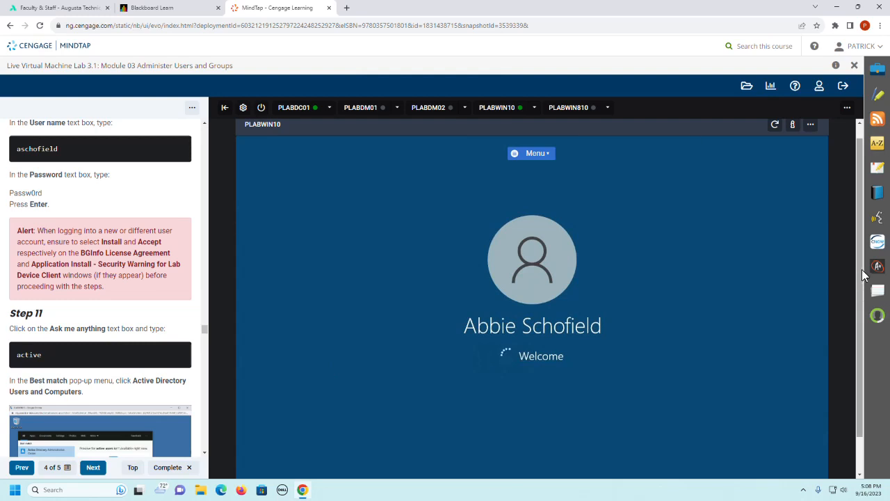
scroll(863, 278, "down", 1)
scroll(868, 306, "down", 1)
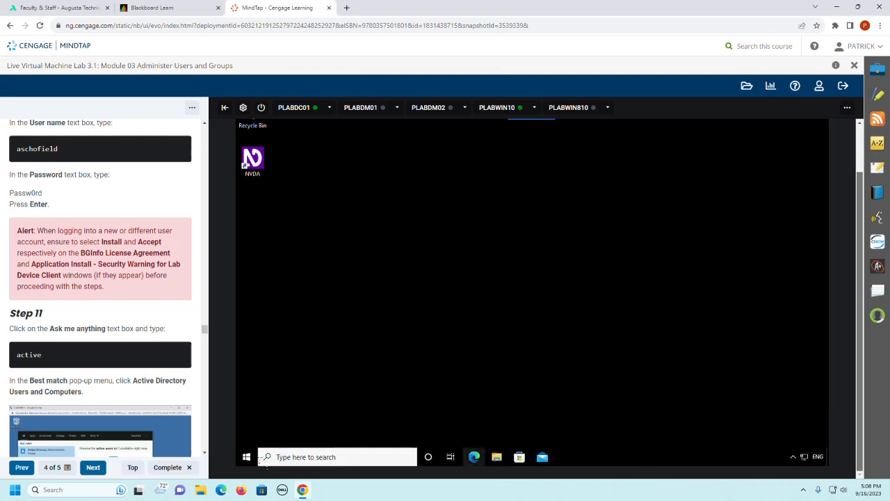
left_click(302, 457)
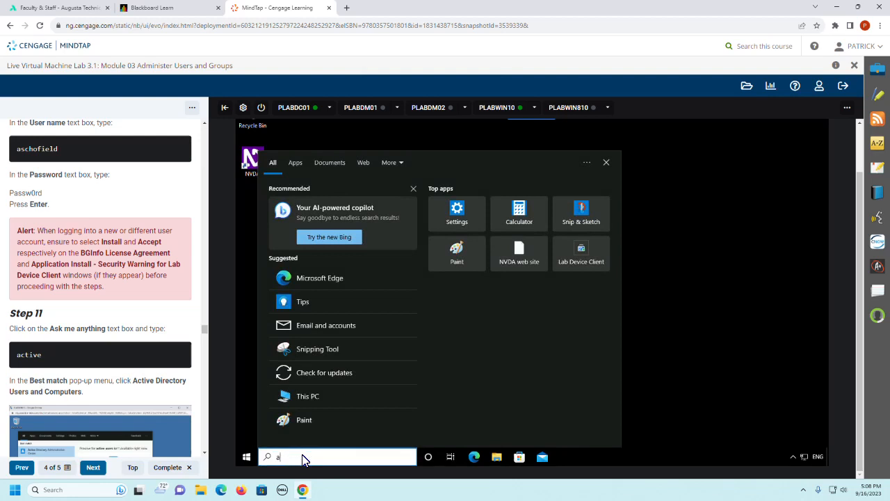
type("active")
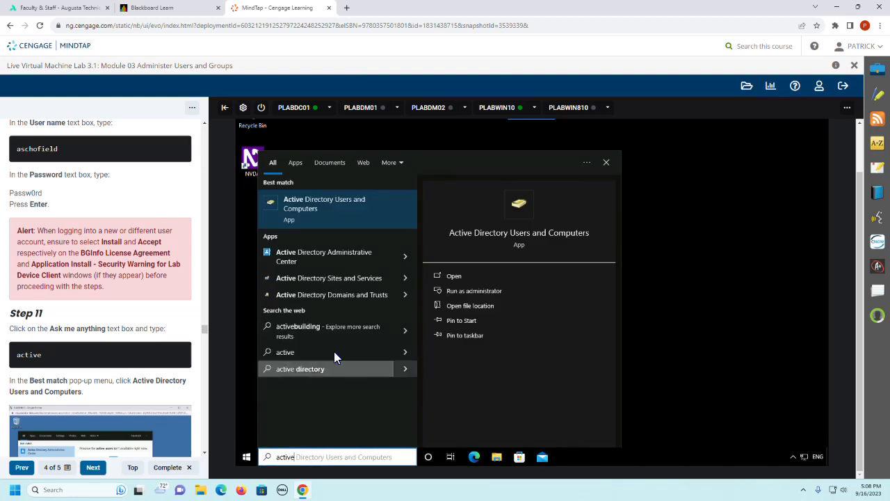
left_click(310, 209)
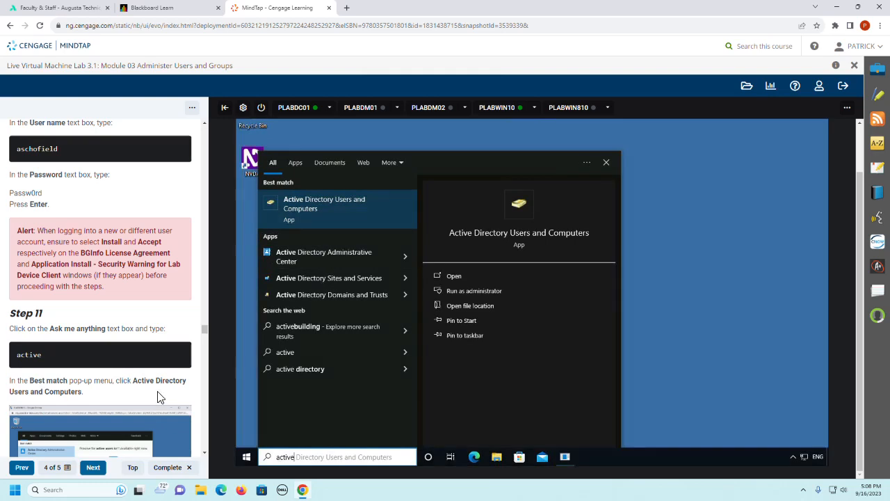
left_click(330, 218)
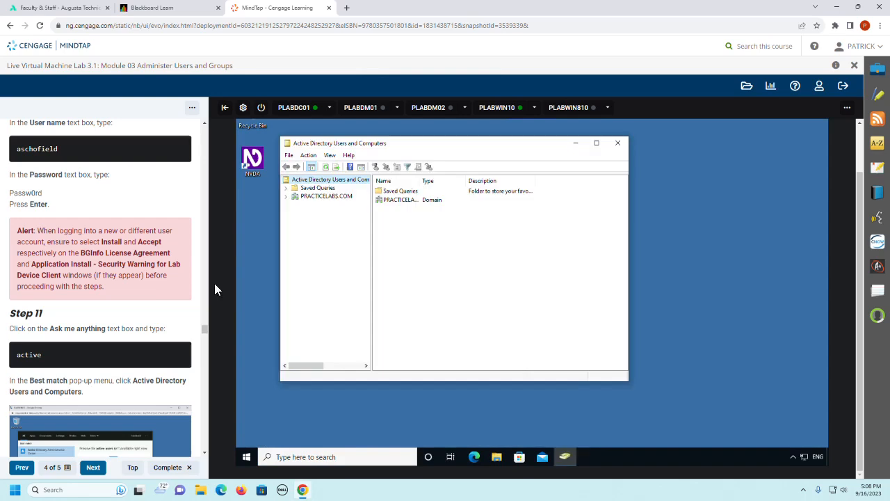
Step: Expand PRACTICELABS.COM and its EMEA OU, then select the Engineering OU as described in Step 12
scroll(93, 306, "down", 2)
scroll(94, 307, "down", 1)
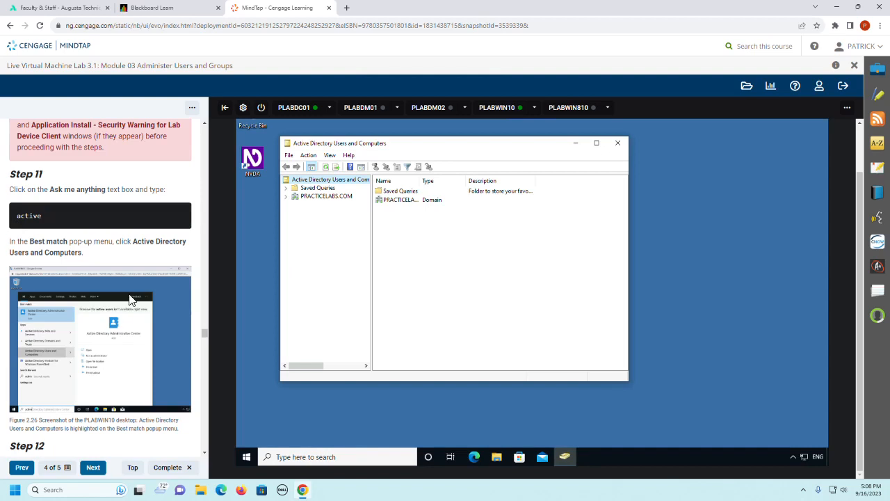
scroll(125, 310, "down", 2)
scroll(126, 310, "down", 2)
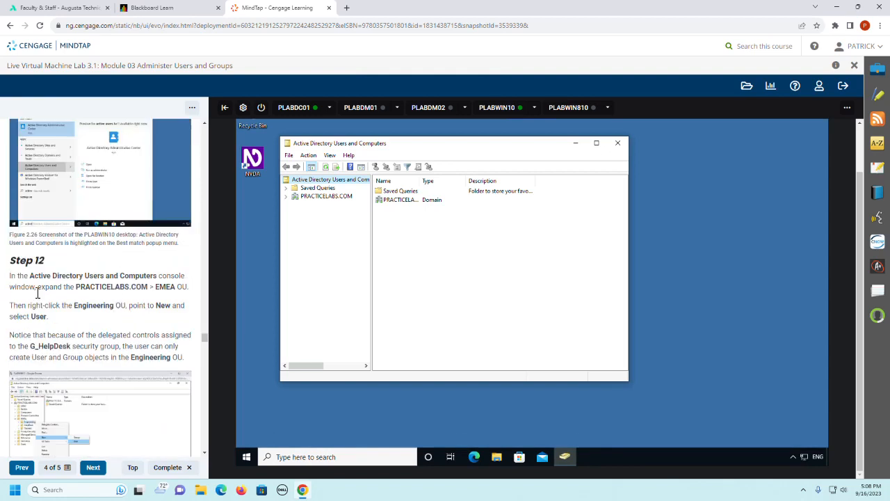
left_click(285, 197)
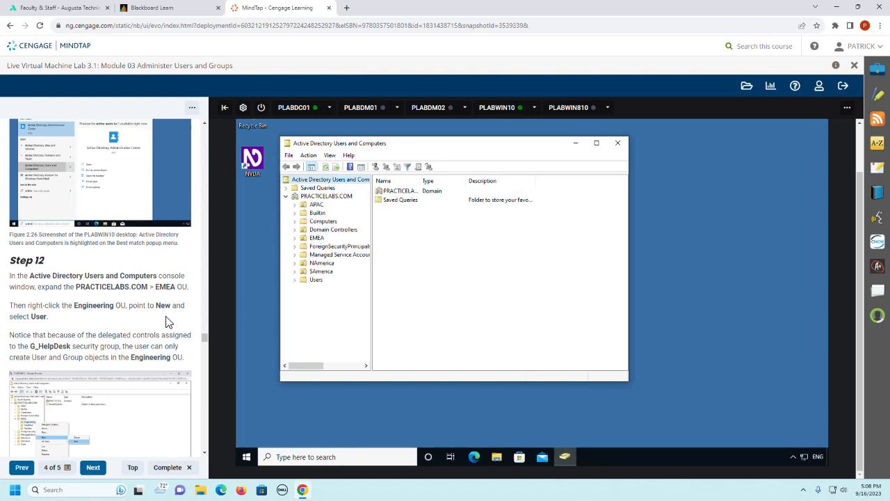
left_click(315, 238)
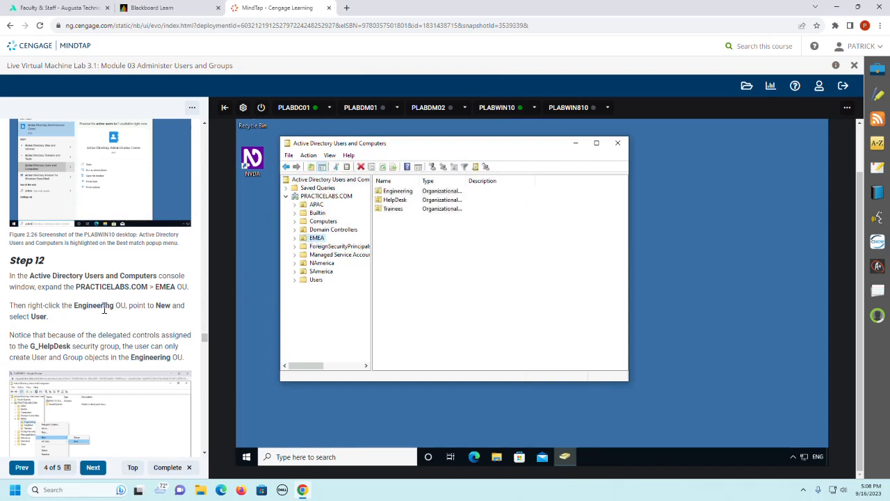
left_click(295, 238)
left_click(328, 248)
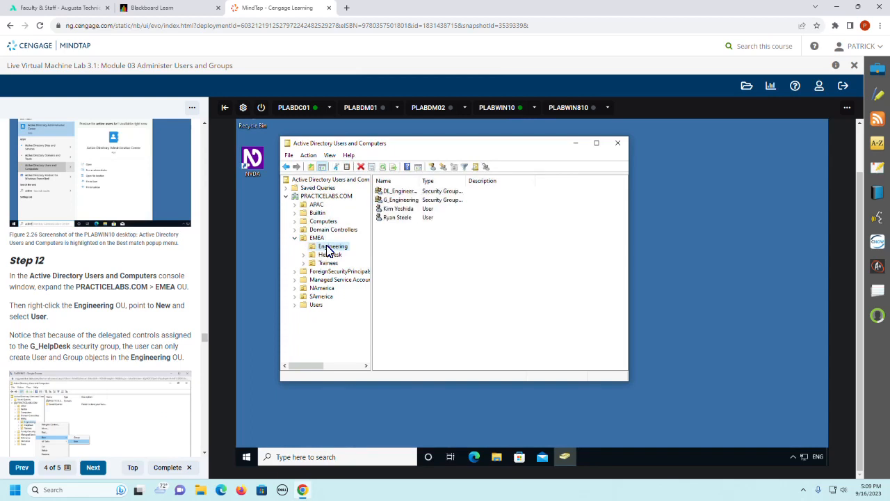
Step: Check which new object types the Engineering OU offers and start creating a new User there
right_click(328, 249)
mouse_move(354, 288)
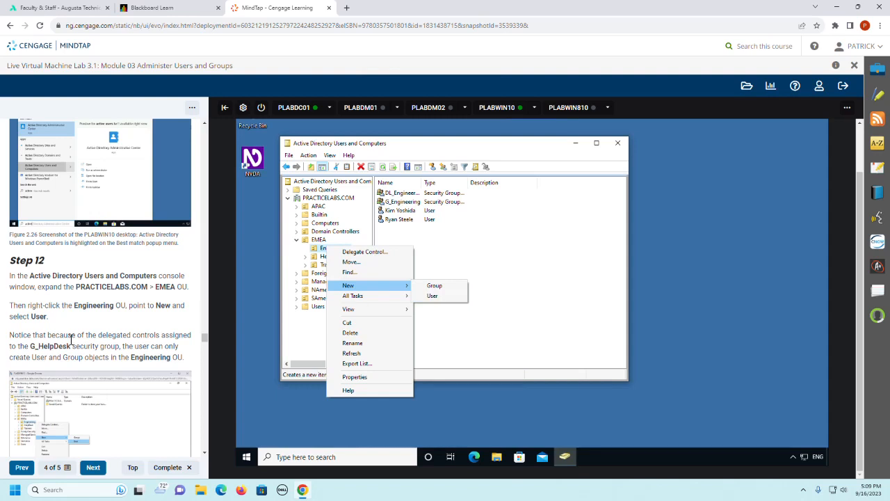
scroll(35, 348, "down", 5)
scroll(35, 348, "down", 1)
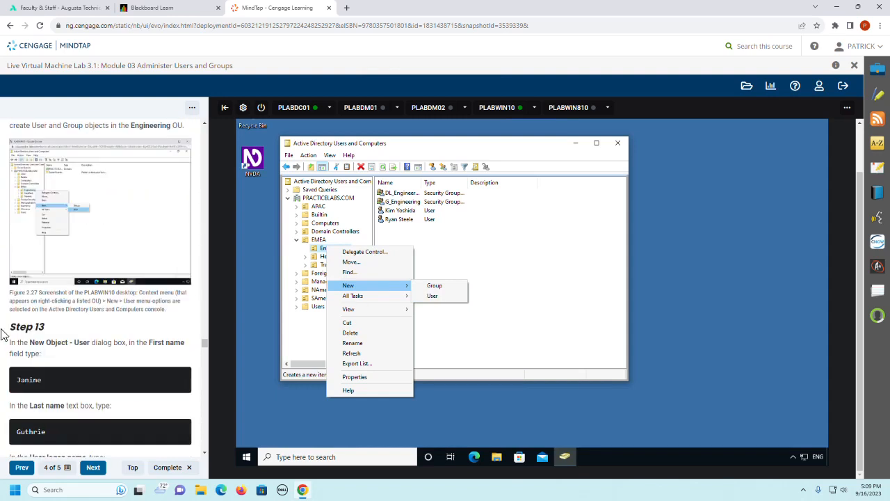
left_click(434, 297)
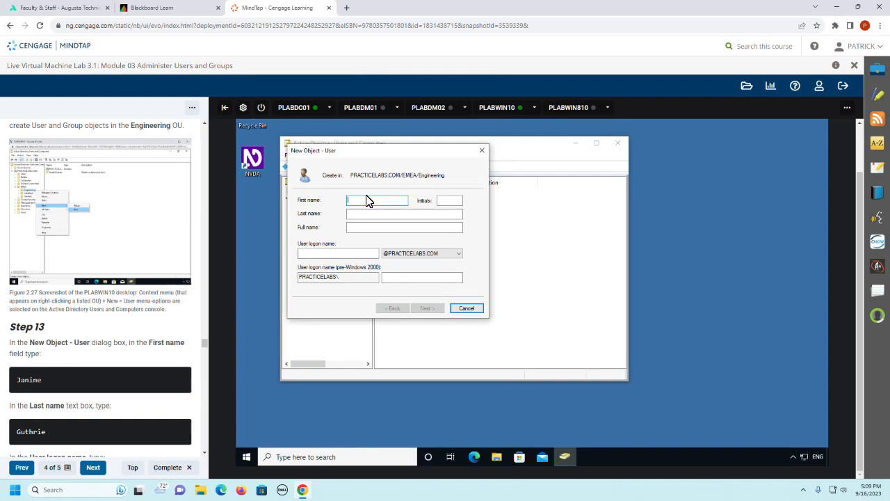
Step: Enter the new user's first name and last name as given in Step 13
type("Janine")
key("Tab")
key("Tab")
type("Guthrie")
key("Tab")
key("Tab")
Step: Enter the user logon name given in Step 13 and continue to the password settings
scroll(109, 300, "down", 2)
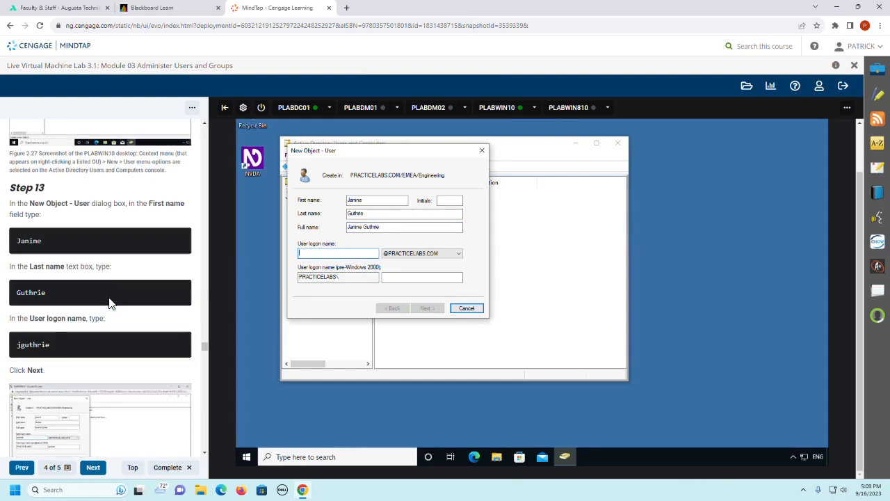
type("j")
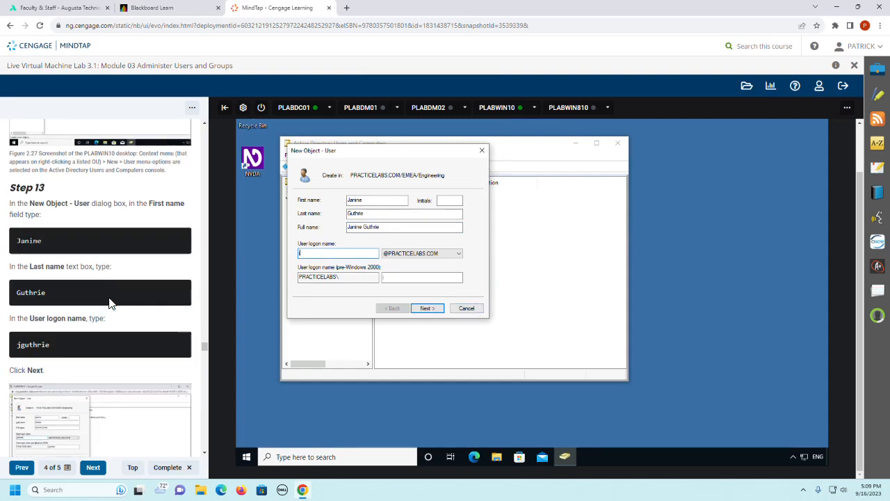
type("gurth")
key("BackSpace")
key("BackSpace")
key("BackSpace")
type("thrie")
left_click(433, 308)
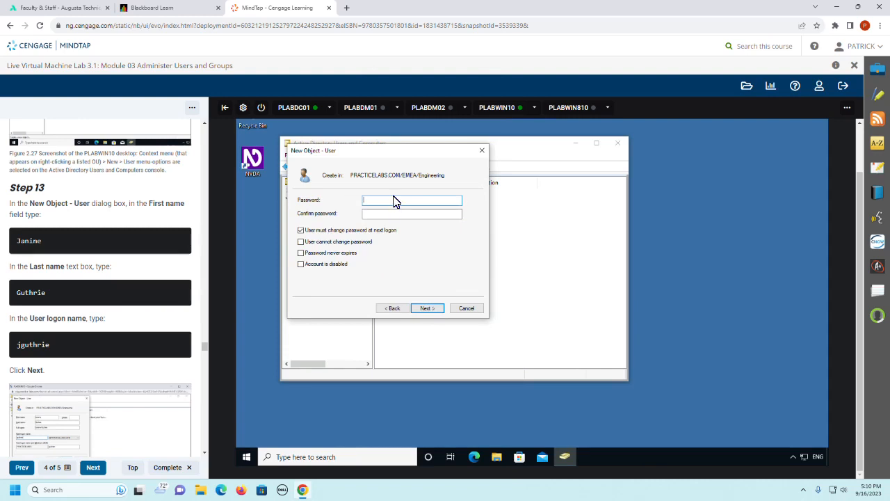
Step: Enter and confirm the new user's password, turn off "User must change password at next logon", and finish creating the user
type("Pa$$w0rd")
key("Tab")
type("Pa$$w0rd")
left_click(373, 231)
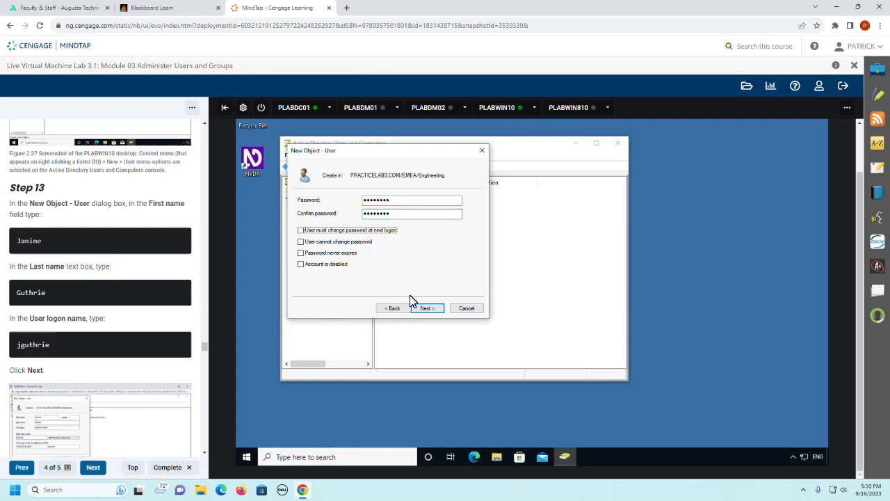
left_click(427, 308)
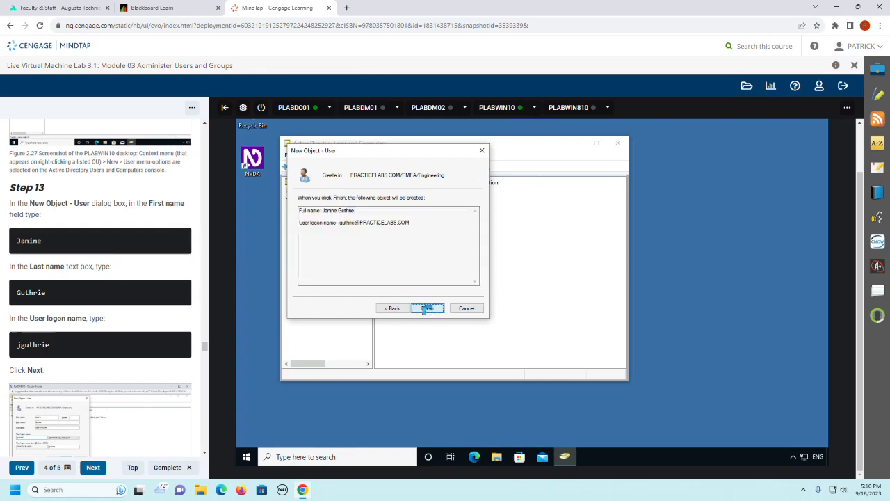
left_click(427, 308)
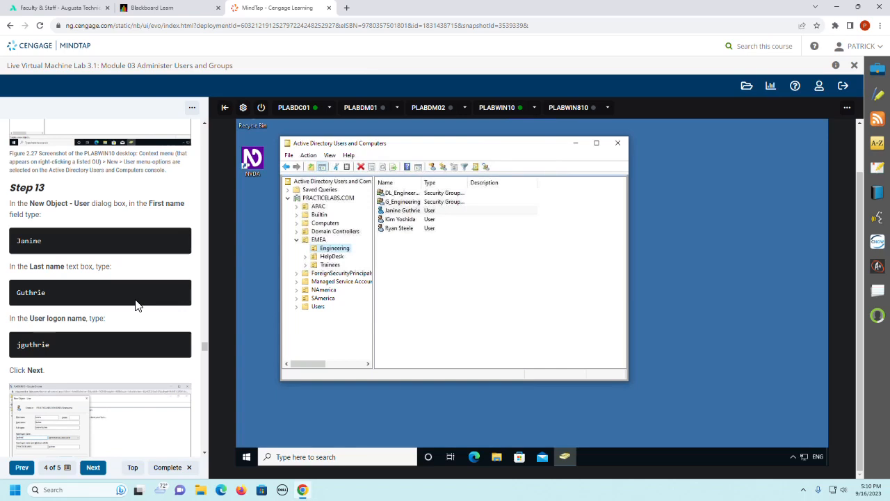
Step: Review Steps 14 and 15 of the guide and close Active Directory Users and Computers
scroll(137, 306, "down", 1)
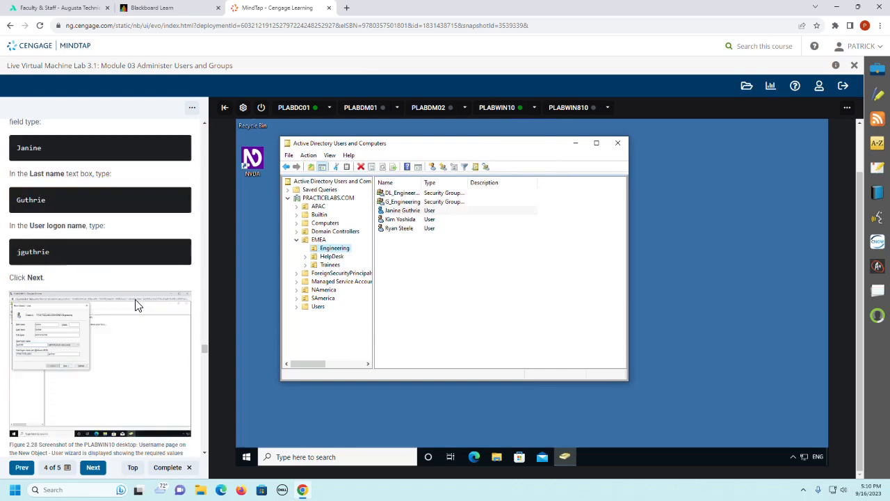
scroll(137, 306, "down", 1)
scroll(137, 306, "down", 1)
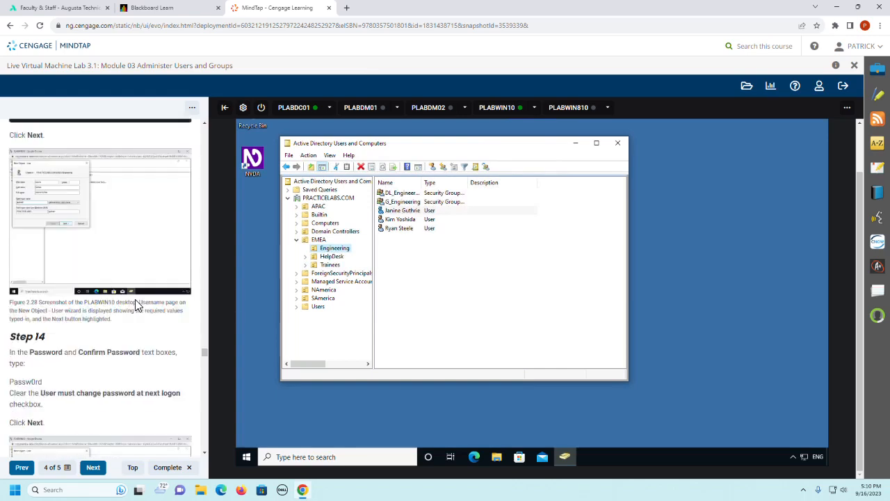
scroll(119, 342, "down", 1)
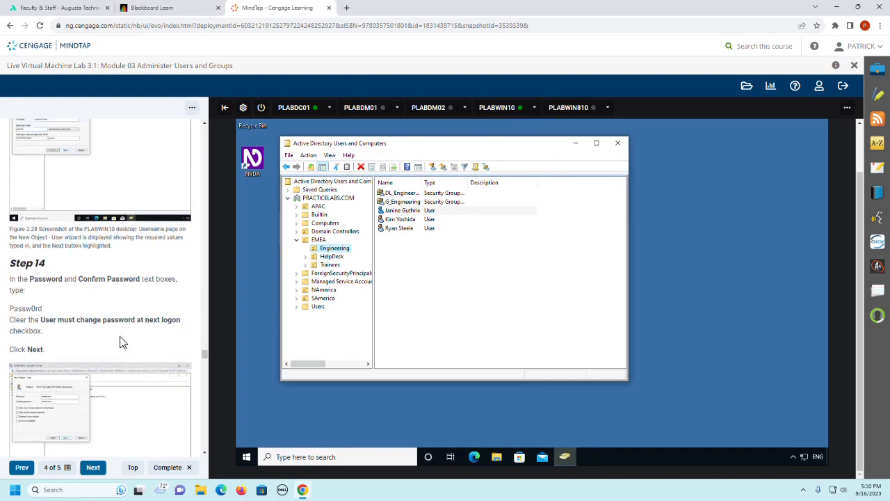
scroll(116, 288, "down", 3)
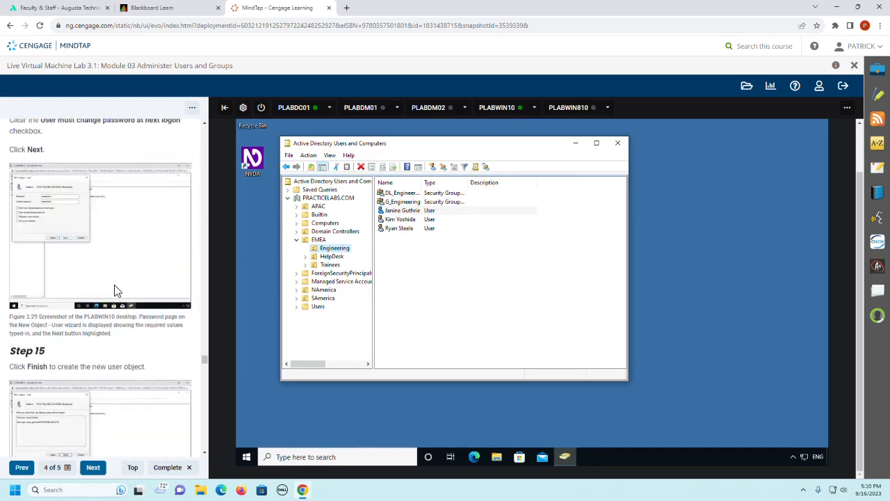
scroll(115, 290, "down", 2)
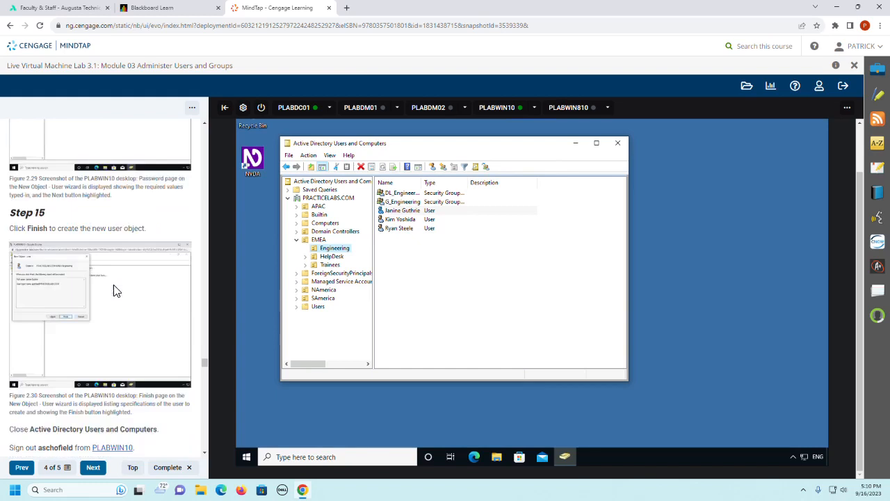
scroll(115, 290, "down", 1)
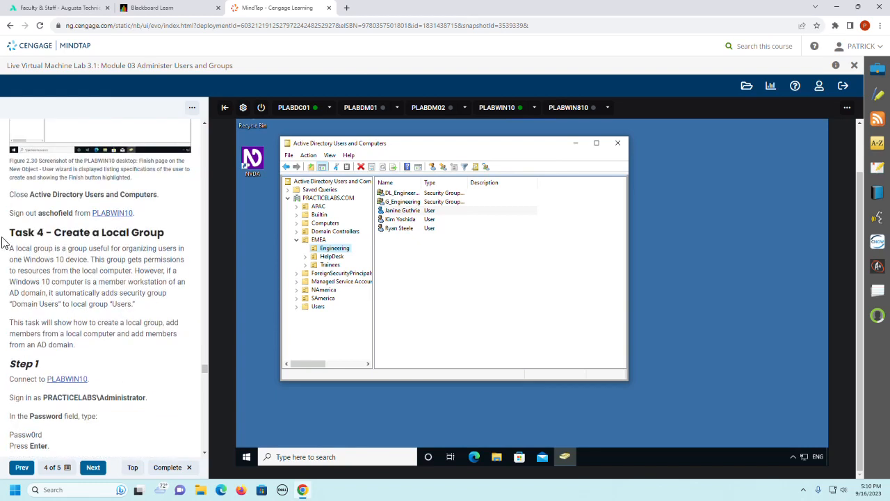
left_click(617, 142)
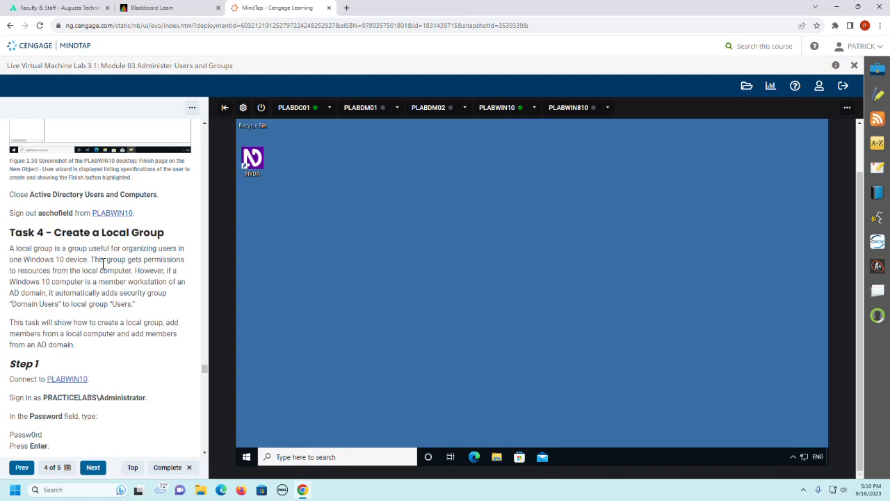
Step: Sign the current domain user out of PLABWIN10
scroll(103, 263, "down", 1)
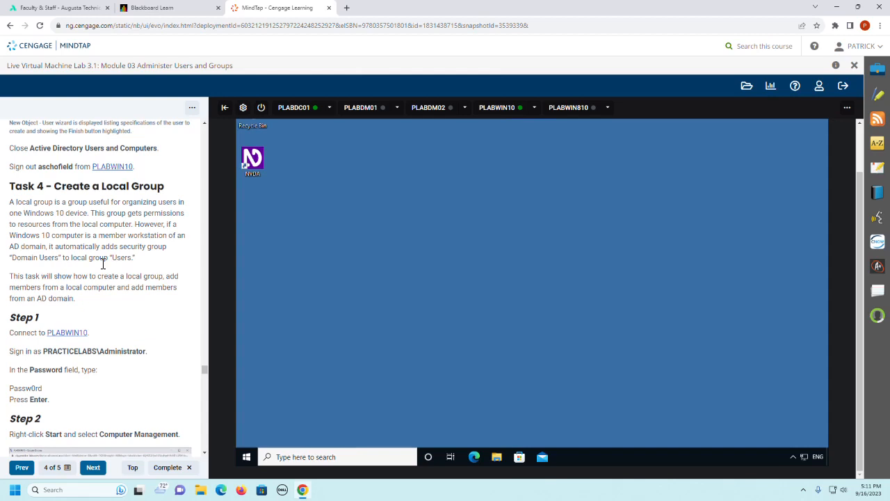
left_click(246, 457)
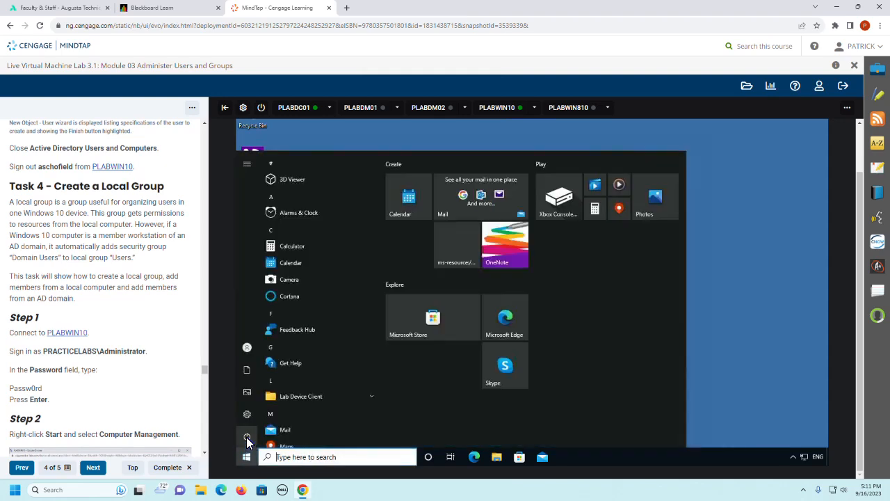
mouse_move(247, 442)
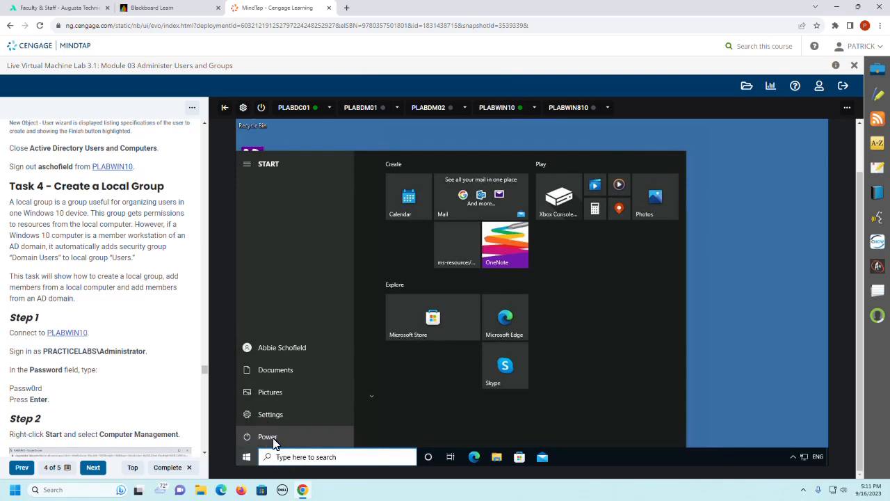
right_click(251, 459)
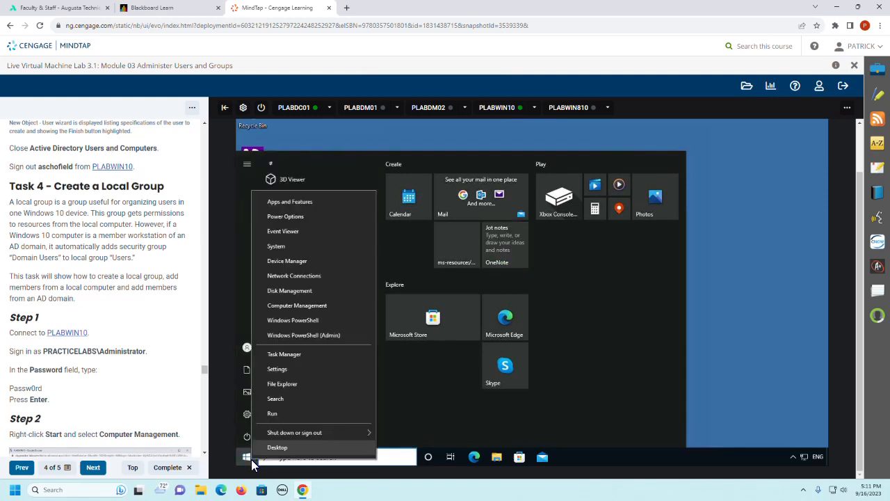
mouse_move(286, 431)
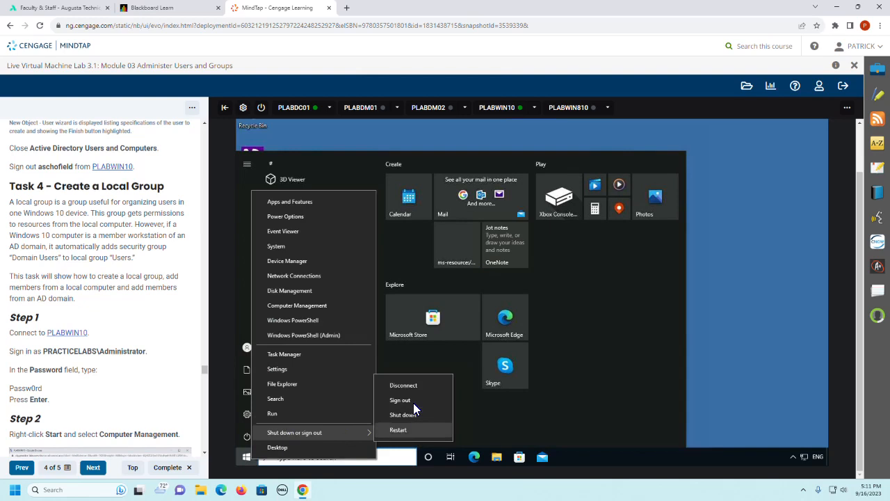
left_click(413, 402)
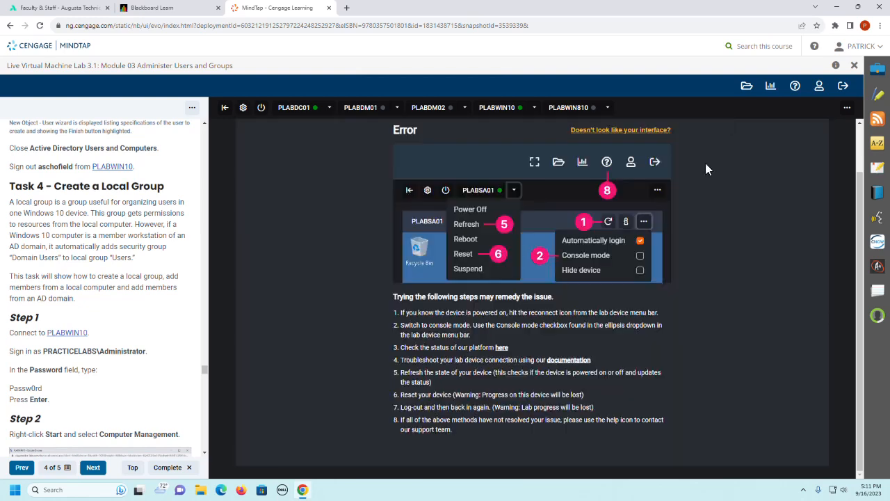
Step: Reconnect to PLABWIN10 and sign in as PRACTICELABS\Administrator with the account password given in Step 1
left_click_drag(858, 178, 859, 130)
left_click(774, 138)
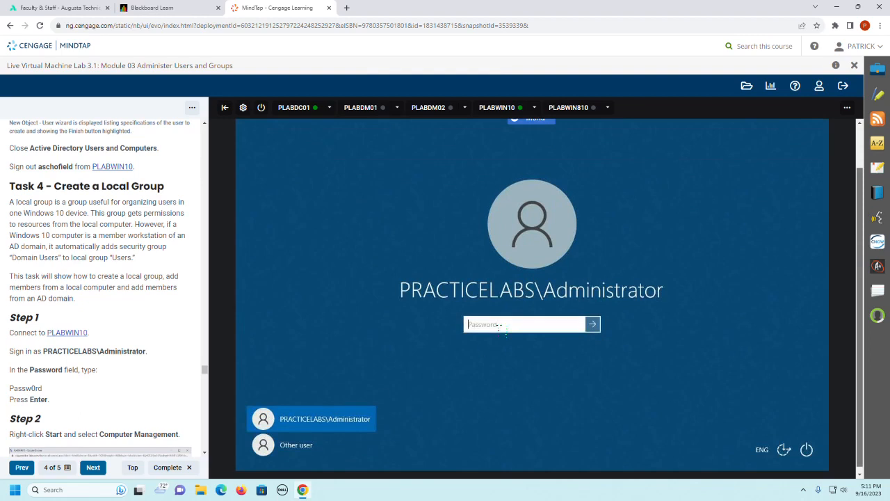
type("Passw")
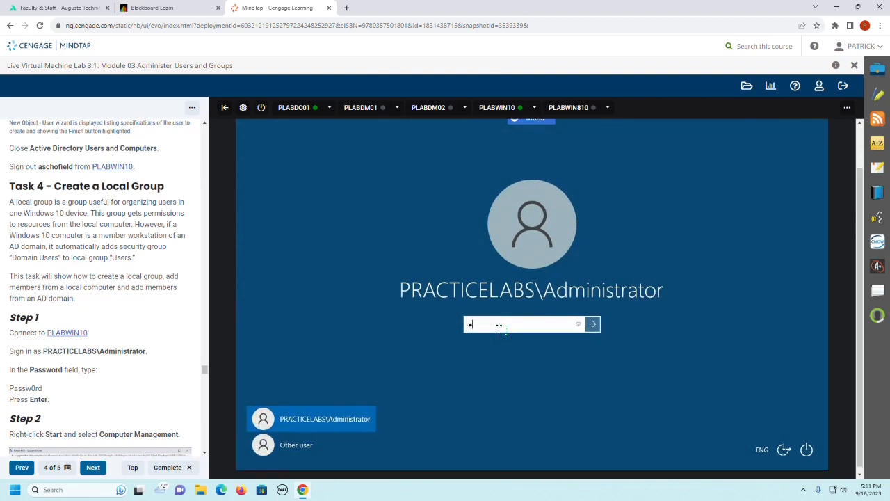
type("0rd")
key("Return")
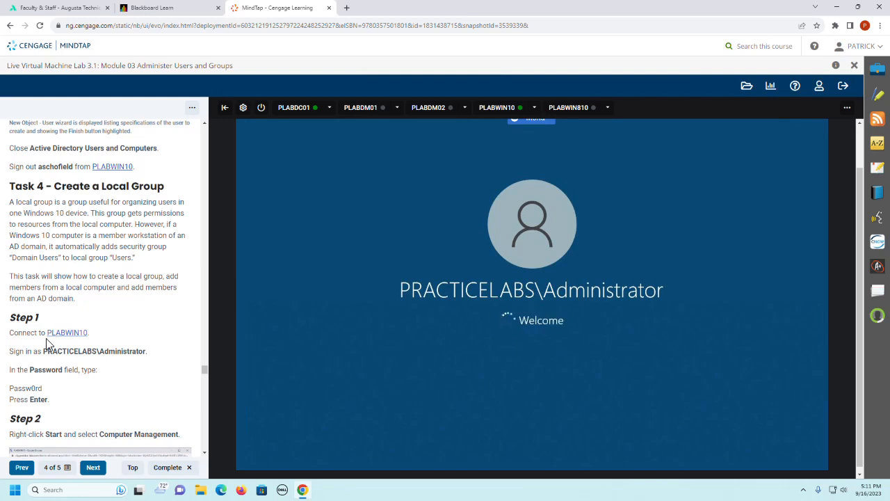
Step: Open Computer Management on PLABWIN10 and display the Groups folder under Local Users and Groups
scroll(148, 377, "down", 1)
scroll(151, 379, "down", 2)
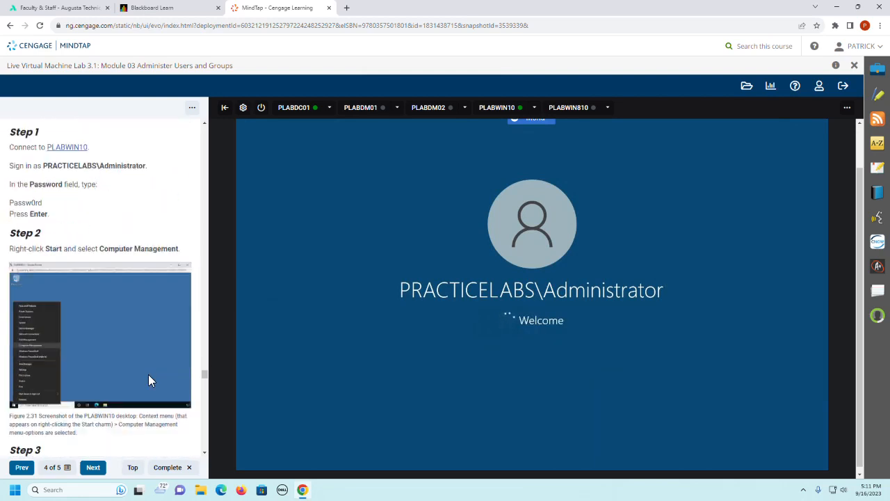
scroll(149, 374, "down", 2)
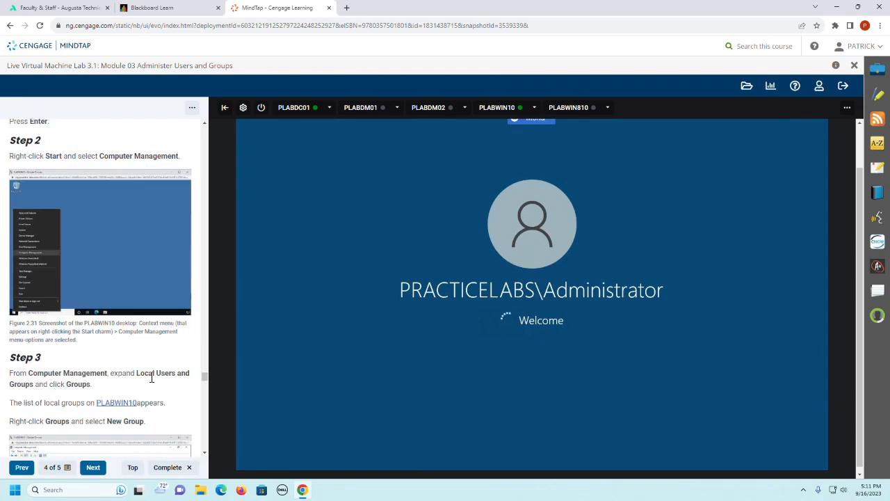
scroll(149, 377, "down", 1)
scroll(149, 379, "up", 1)
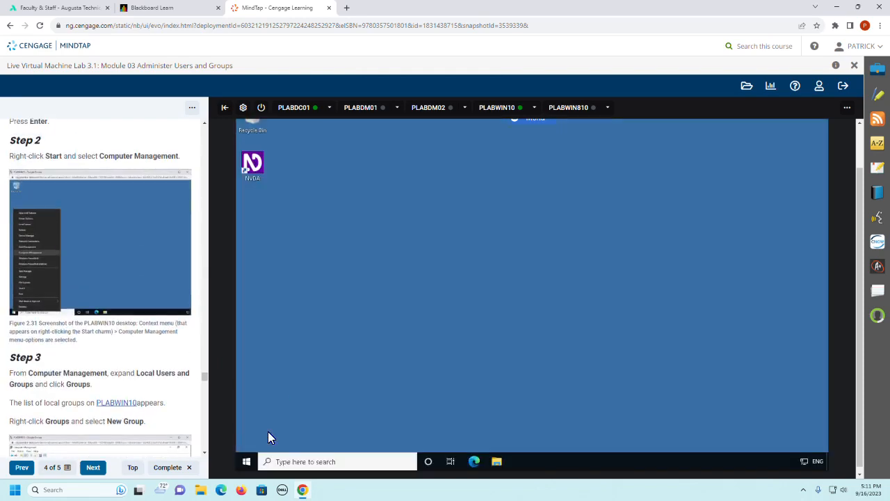
right_click(248, 461)
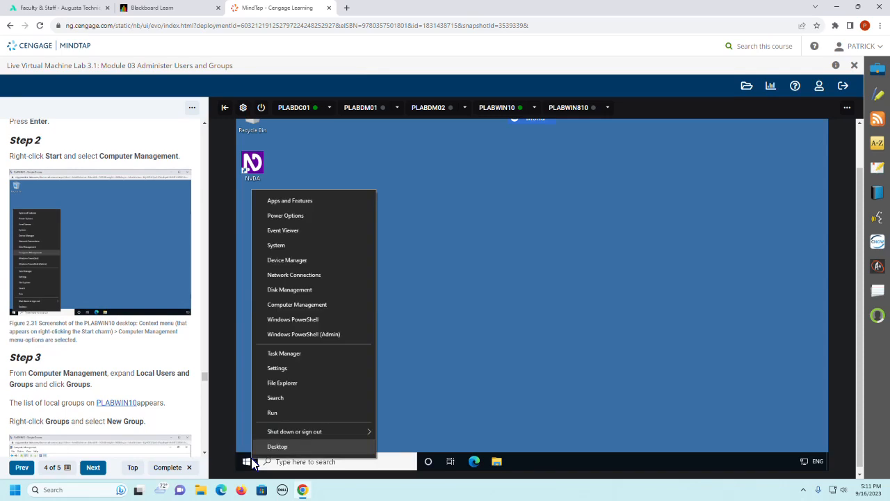
left_click(321, 309)
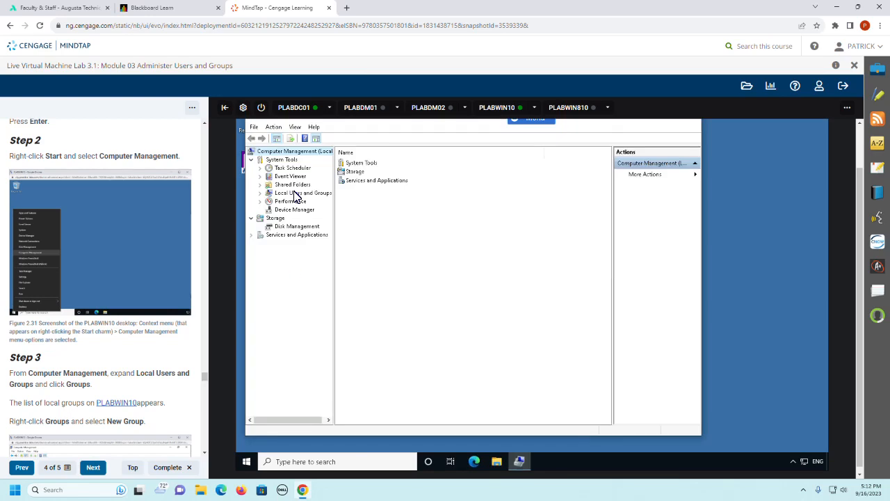
double_click(294, 194)
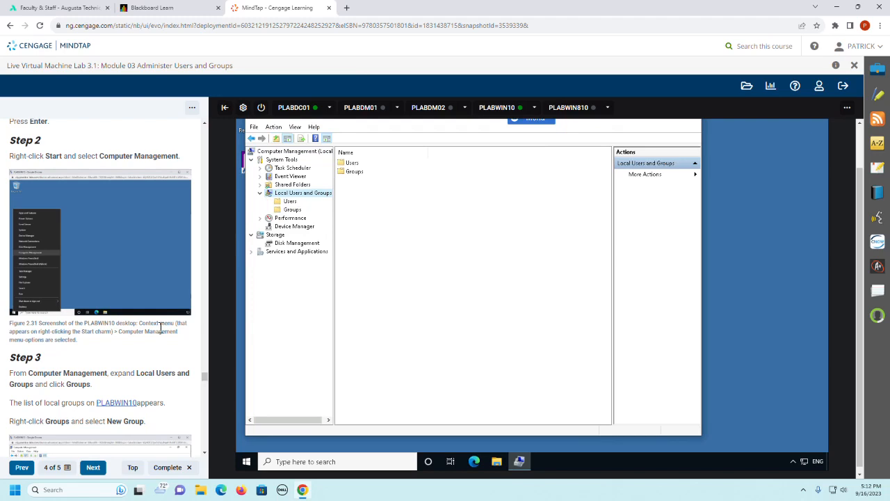
scroll(126, 376, "down", 1)
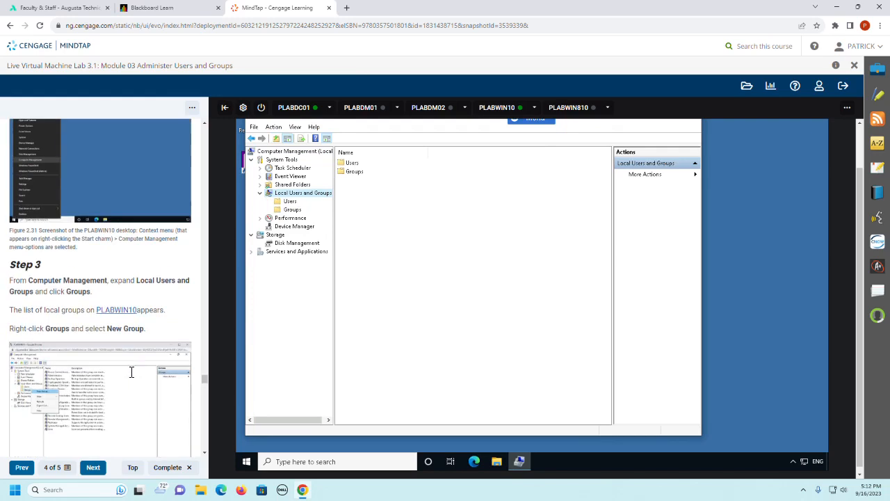
left_click(292, 210)
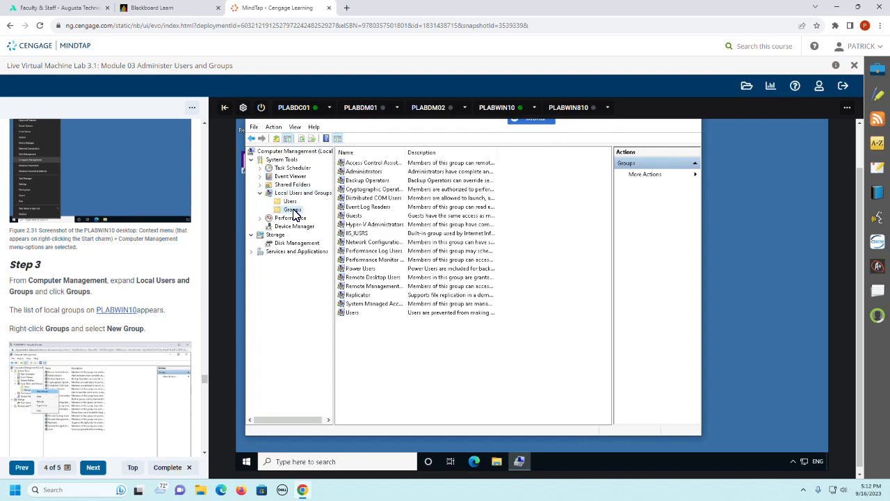
Step: Start a new local group and name it Local_Helpdesk
right_click(294, 215)
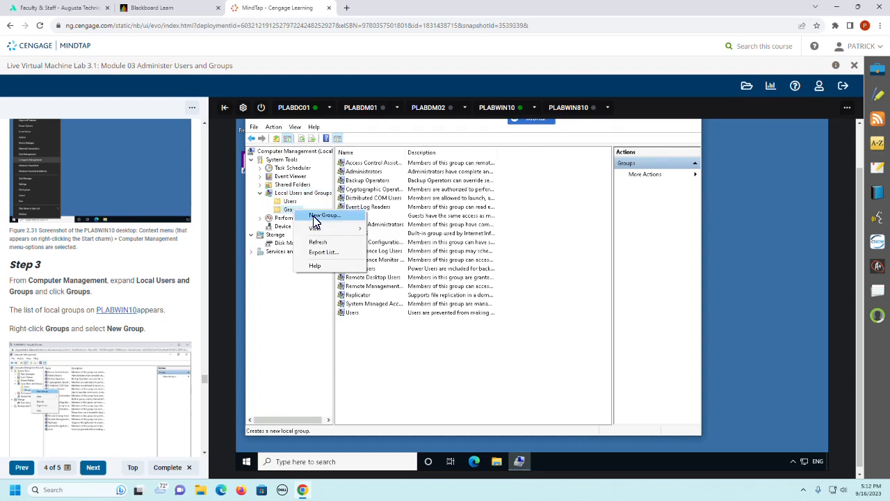
left_click(314, 216)
scroll(120, 341, "down", 2)
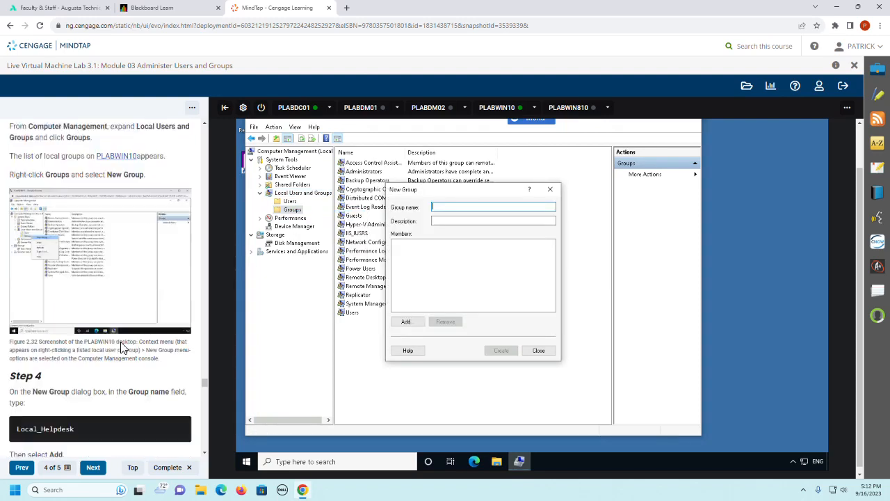
scroll(120, 341, "down", 3)
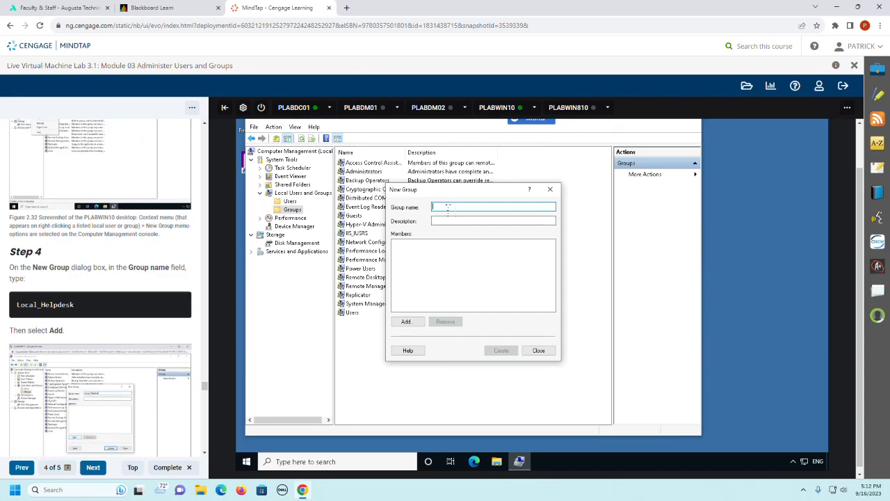
type("Local_He")
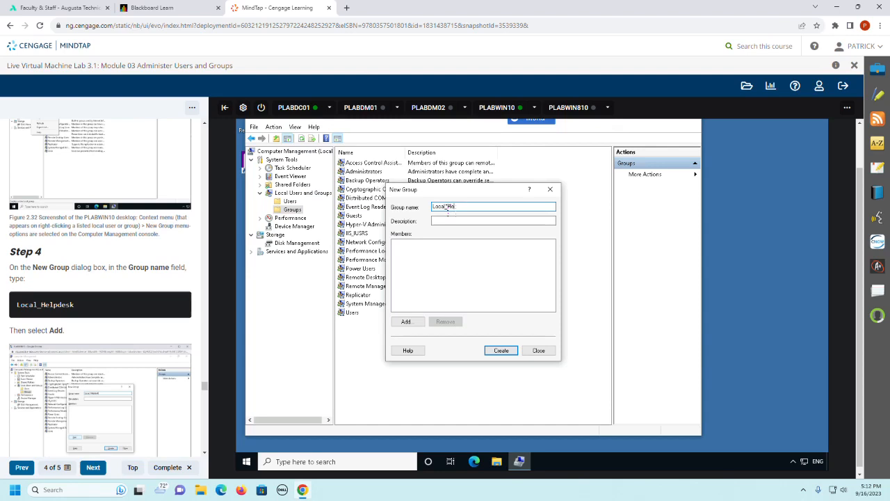
type("lp")
type("d")
type("desk")
Step: Look up the domain user account given in Step 5 in PRACTICELABS.COM as a member for the new group
left_click(405, 322)
scroll(63, 379, "down", 3)
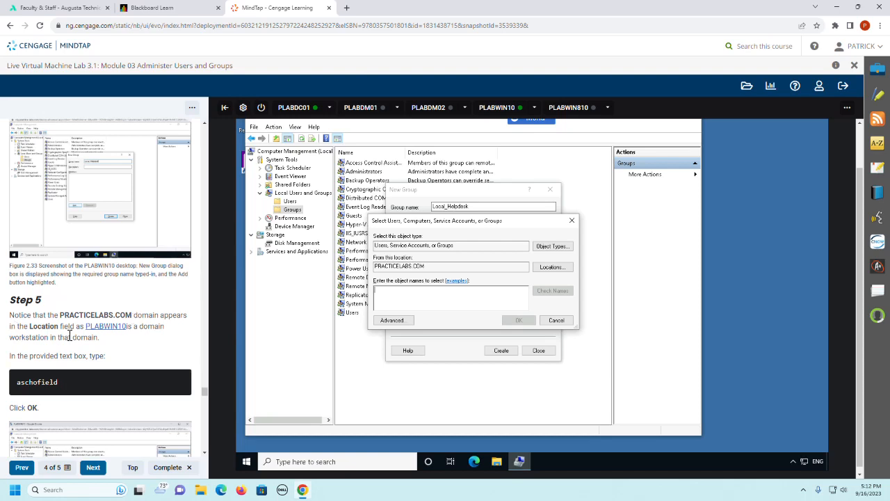
left_click_drag(432, 269, 371, 267)
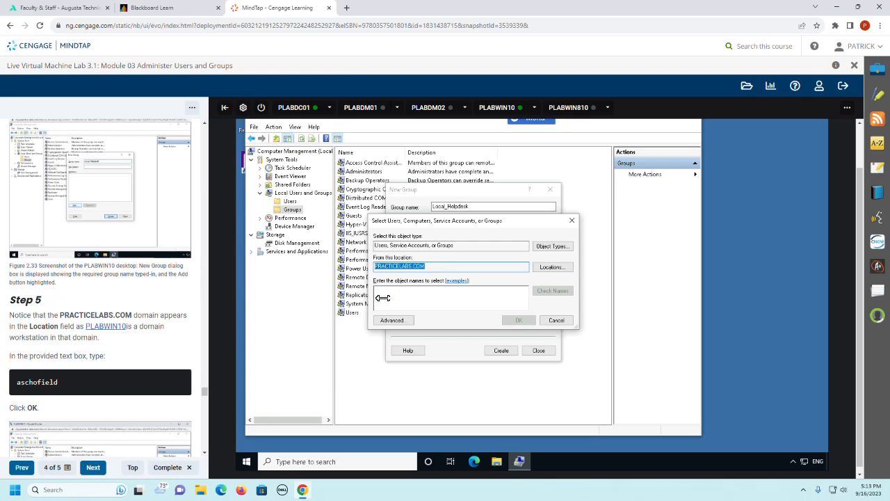
left_click(458, 300)
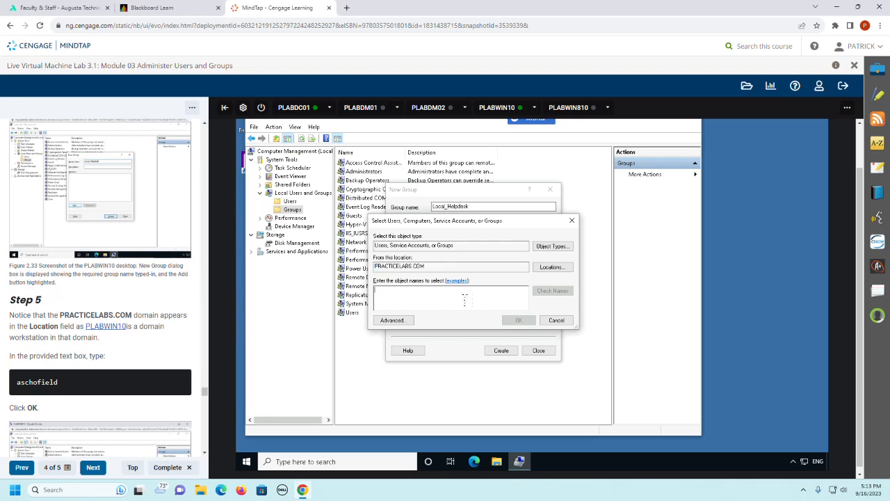
type("asch")
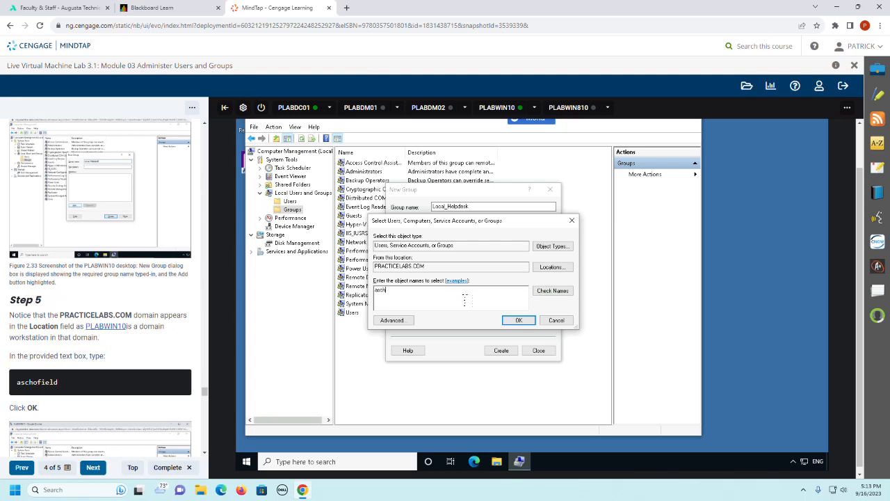
left_click(560, 294)
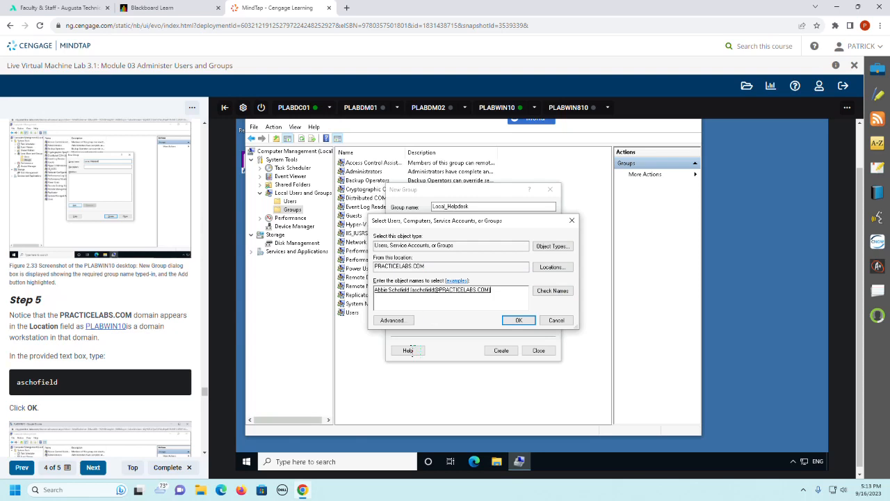
Step: Add the resolved user to the members, create the Local_Helpdesk group, and close the New Group dialog
scroll(28, 403, "down", 2)
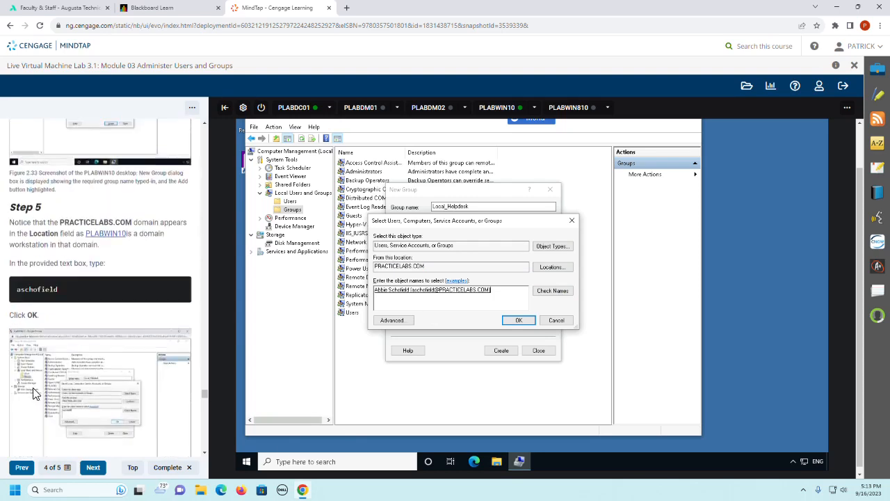
scroll(36, 394, "down", 1)
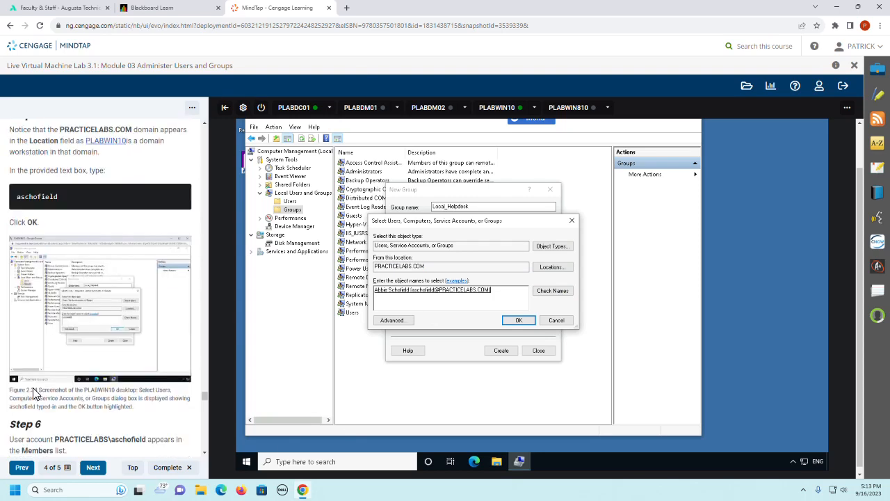
scroll(33, 390, "down", 2)
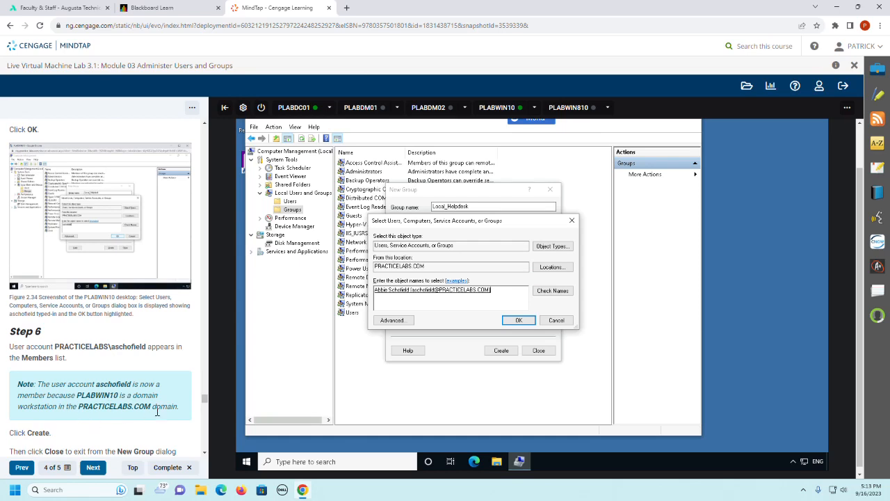
scroll(121, 383, "down", 2)
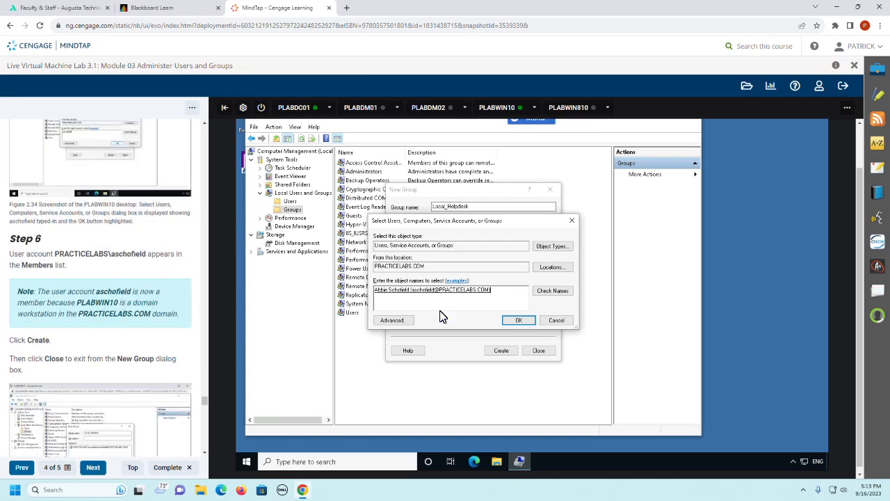
left_click(515, 321)
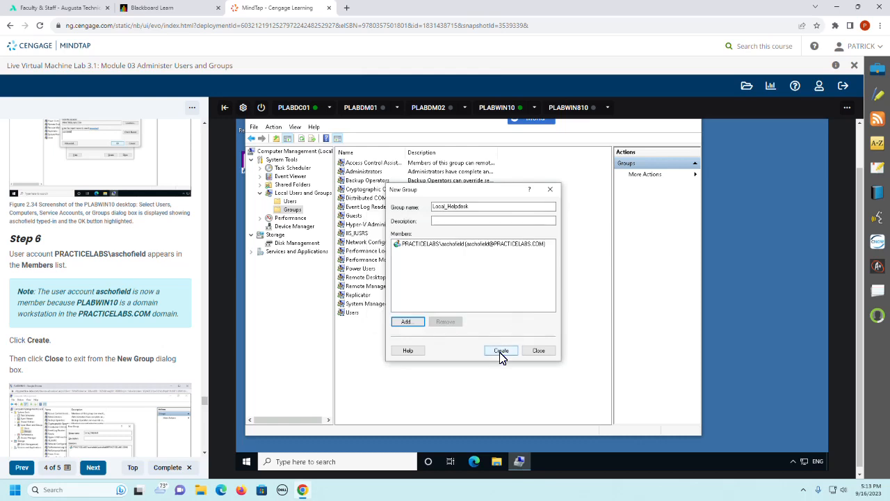
left_click(500, 351)
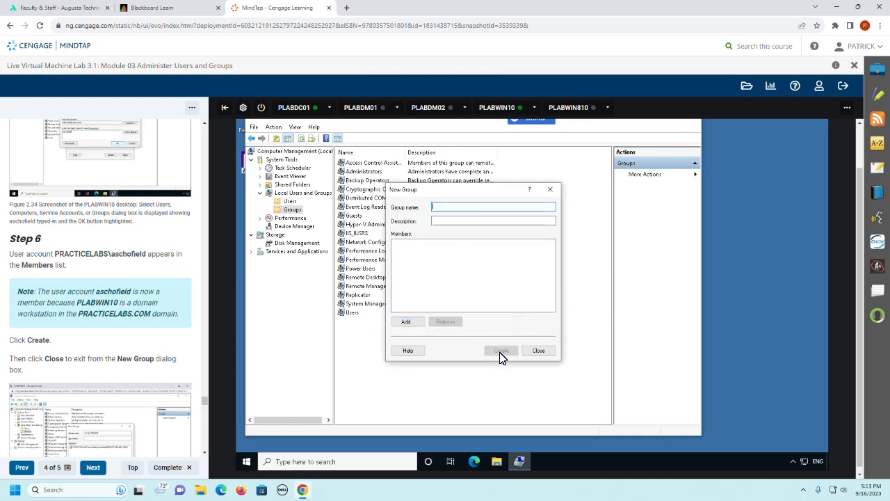
left_click(535, 351)
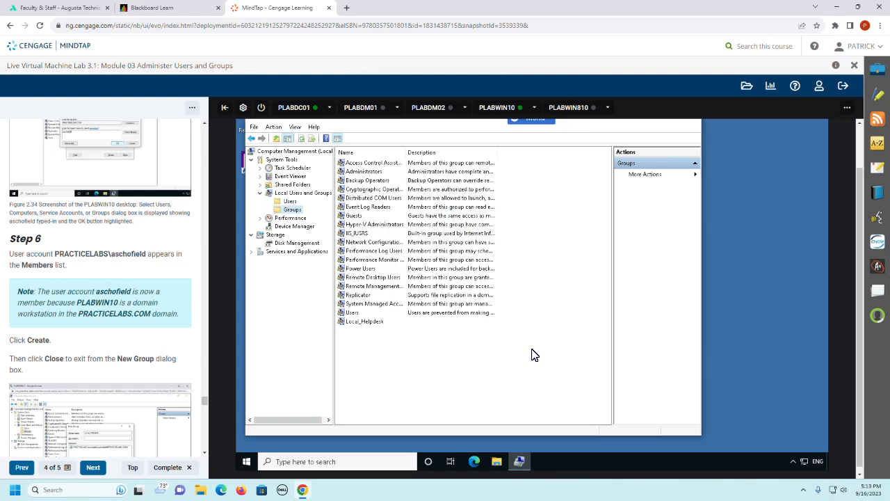
Step: Open the Local_Helpdesk group's properties to check its members, and continue reading Step 6 of the guide
double_click(361, 324)
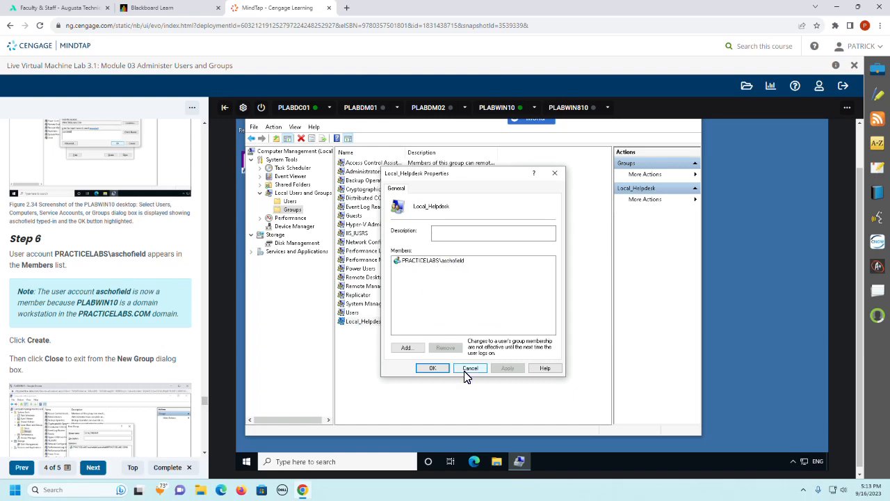
scroll(152, 350, "down", 2)
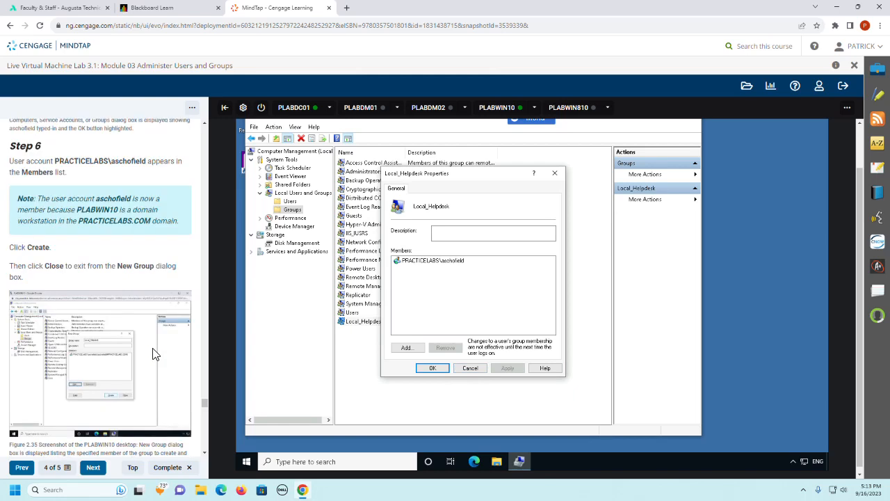
Step: Close the Local_Helpdesk properties, review the local accounts in the Users folder on PLABWIN10, and exit Computer Management
scroll(155, 354, "down", 2)
scroll(154, 354, "down", 3)
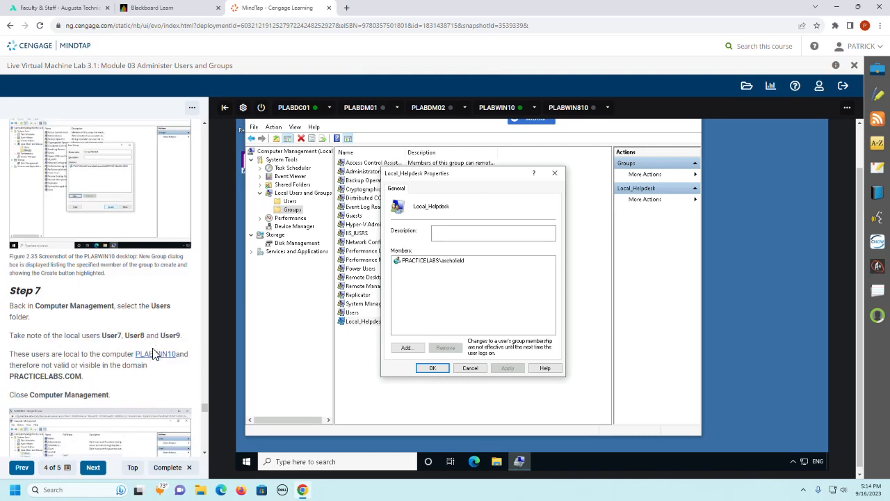
left_click(482, 368)
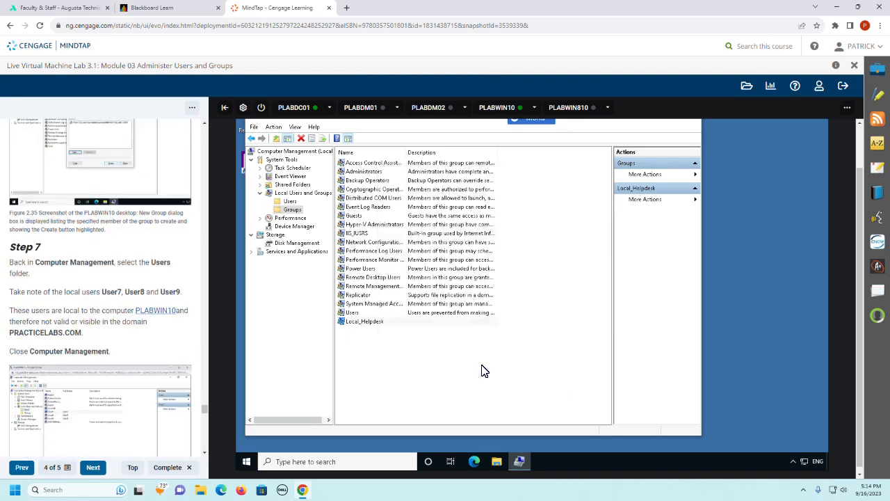
left_click(289, 202)
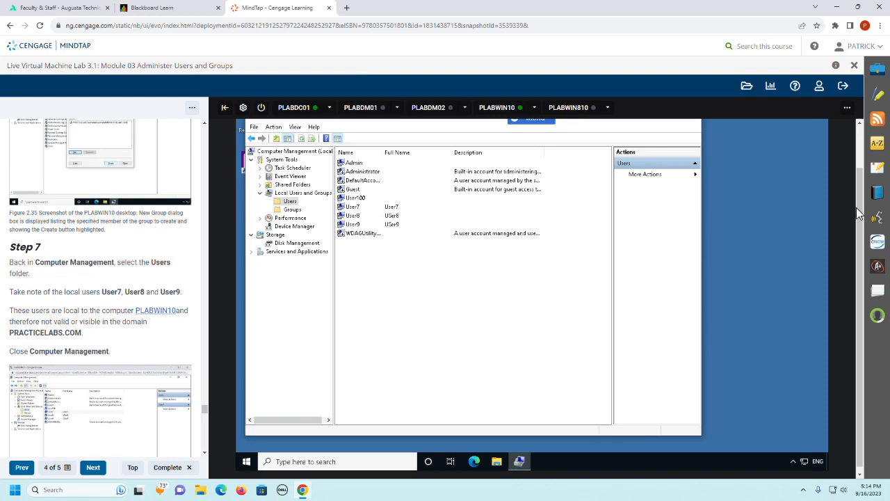
left_click_drag(859, 211, 862, 193)
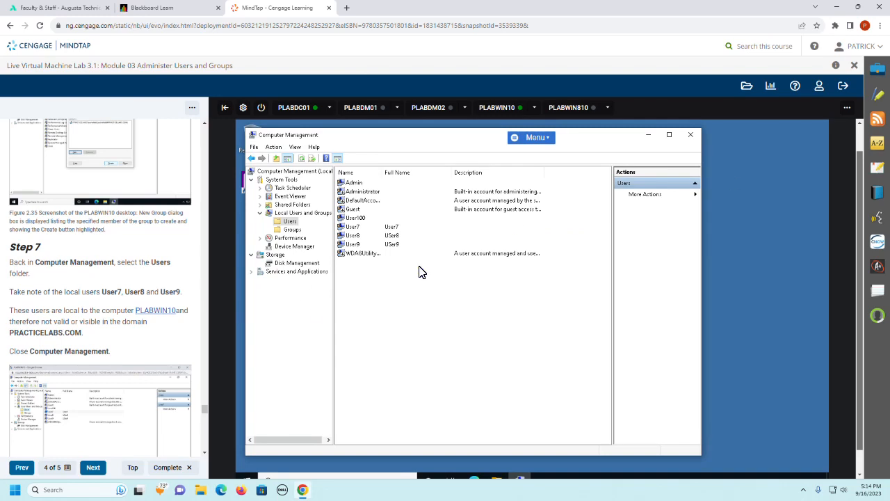
left_click(691, 135)
Step: Connect to PLABDC01 as directed in Step 8 and sign in to the domain Administrator account by entering its password
scroll(111, 327, "down", 1)
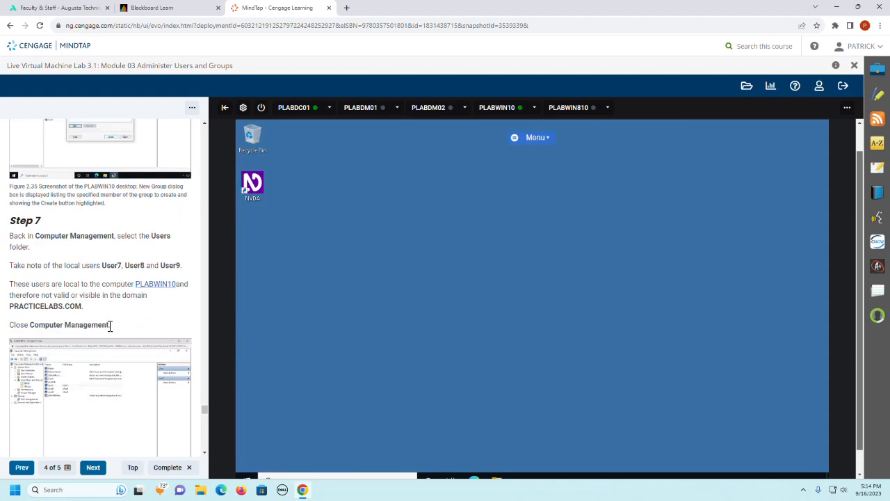
scroll(110, 326, "down", 4)
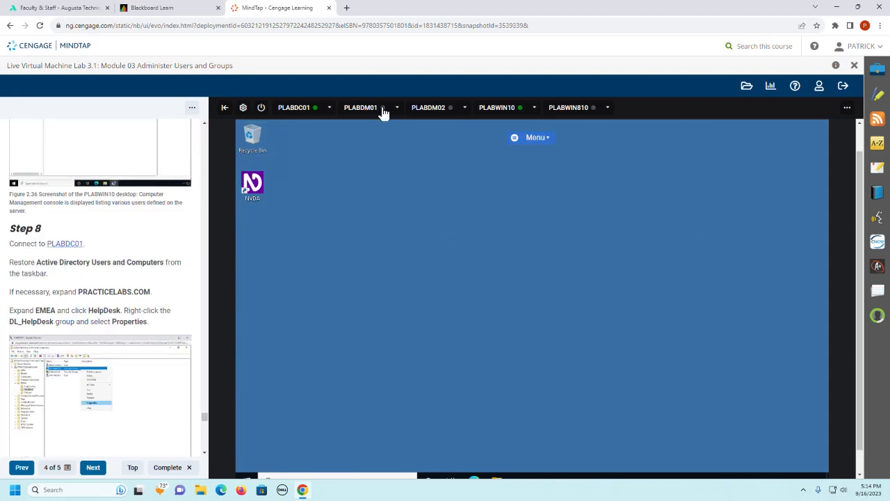
left_click(295, 111)
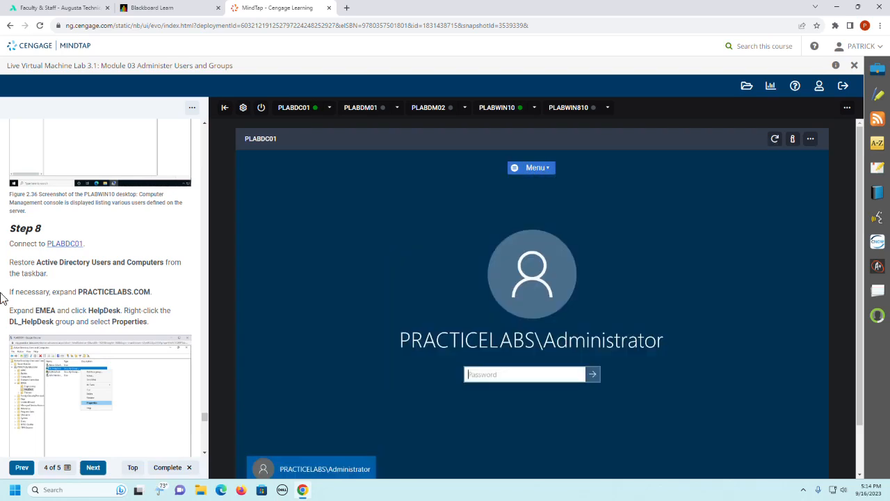
left_click(487, 376)
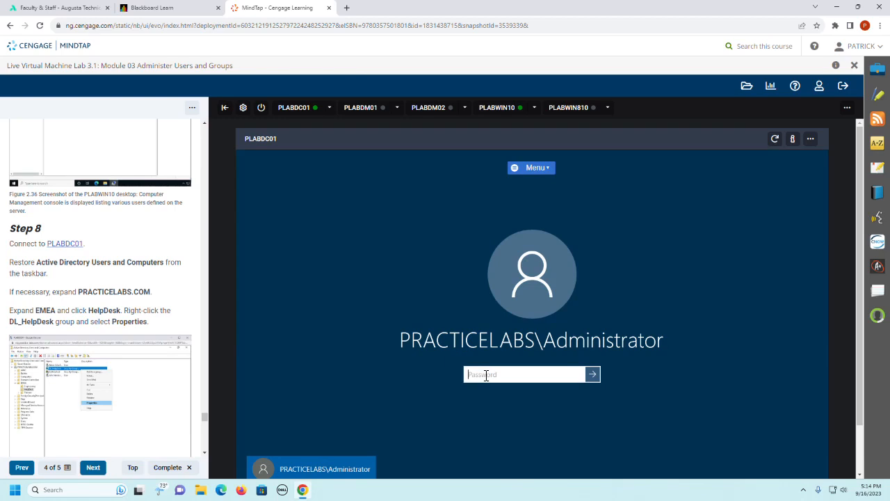
type("Passw0rd")
key("Return")
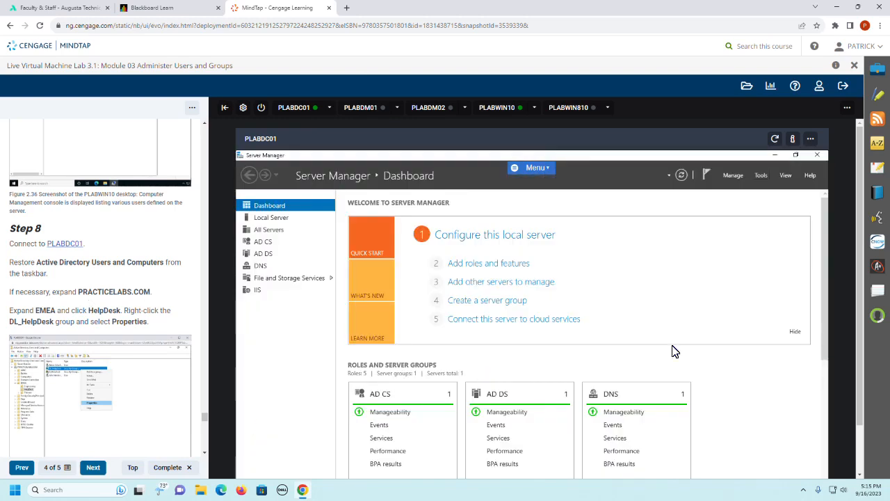
Step: Restore Active Directory Users and Computers and open the properties of the DL_HelpDesk group in the EMEA HelpDesk unit
left_click_drag(860, 288, 863, 341)
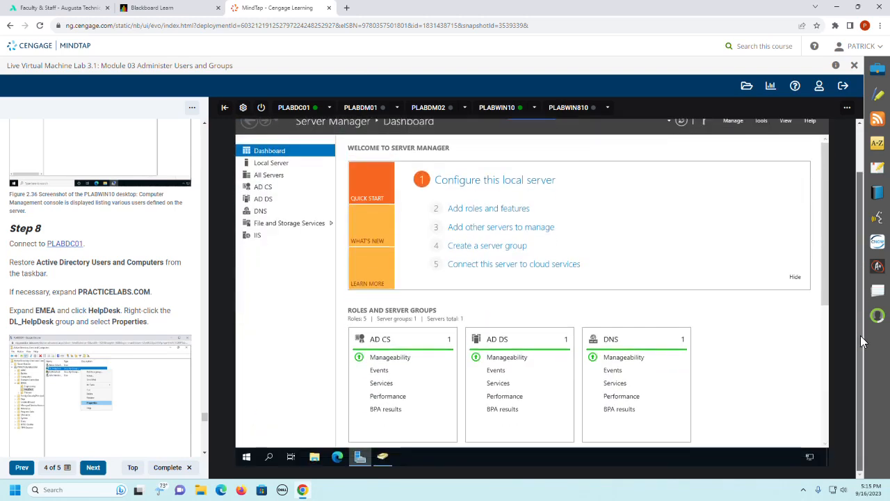
left_click(388, 462)
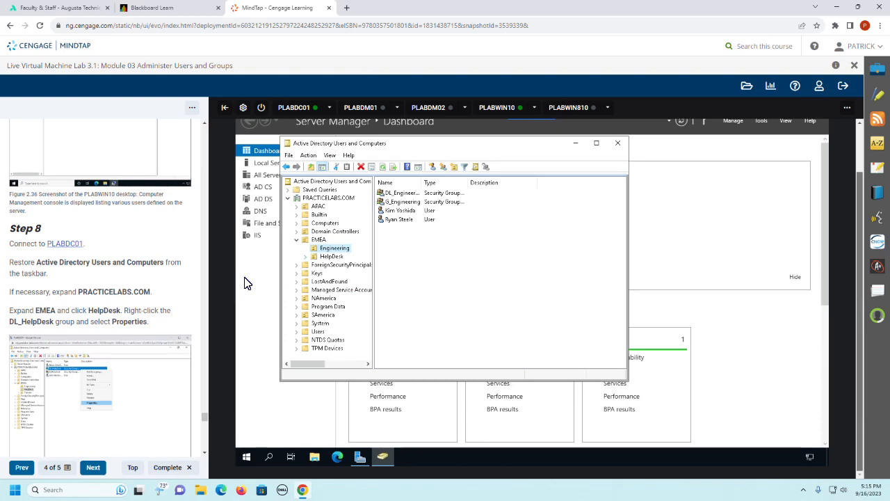
left_click(332, 256)
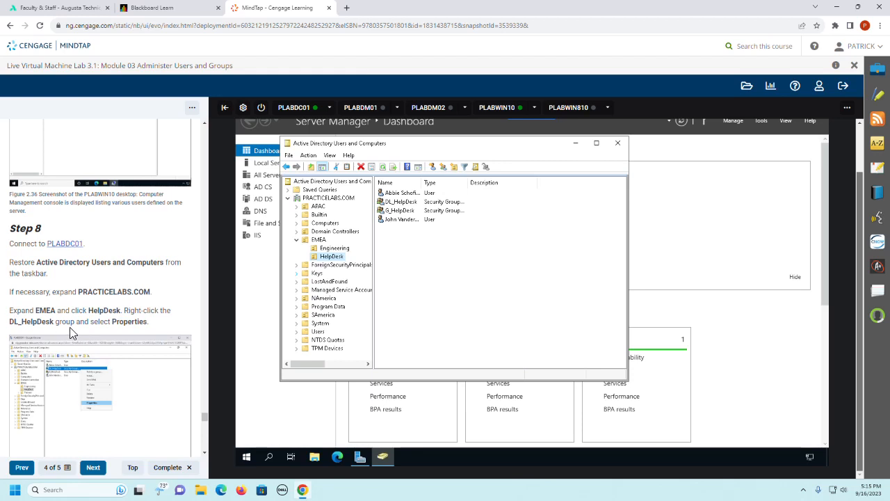
left_click(403, 203)
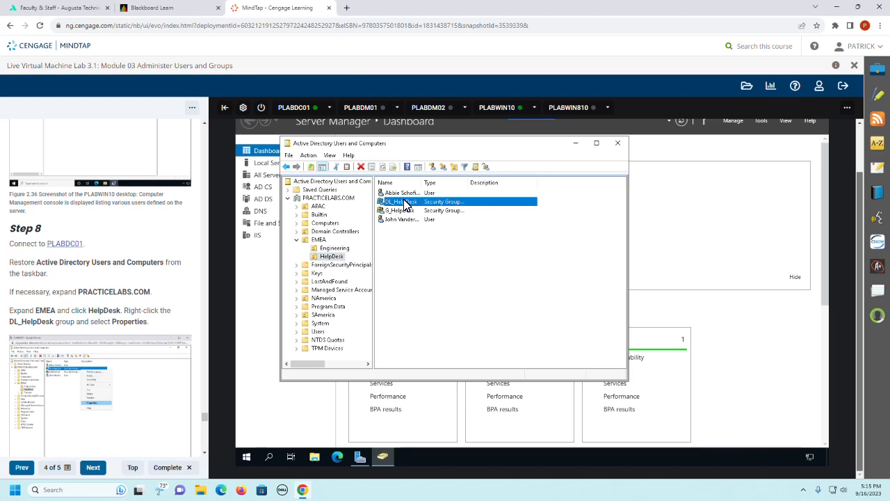
right_click(405, 205)
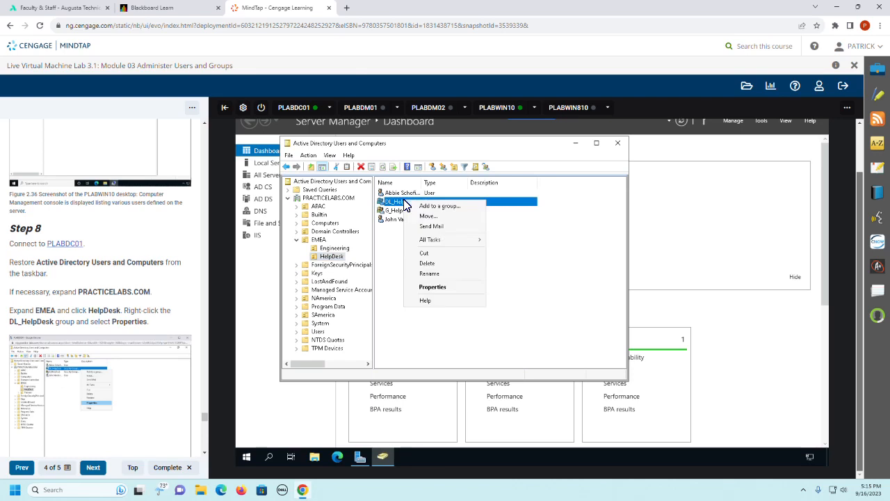
left_click(442, 288)
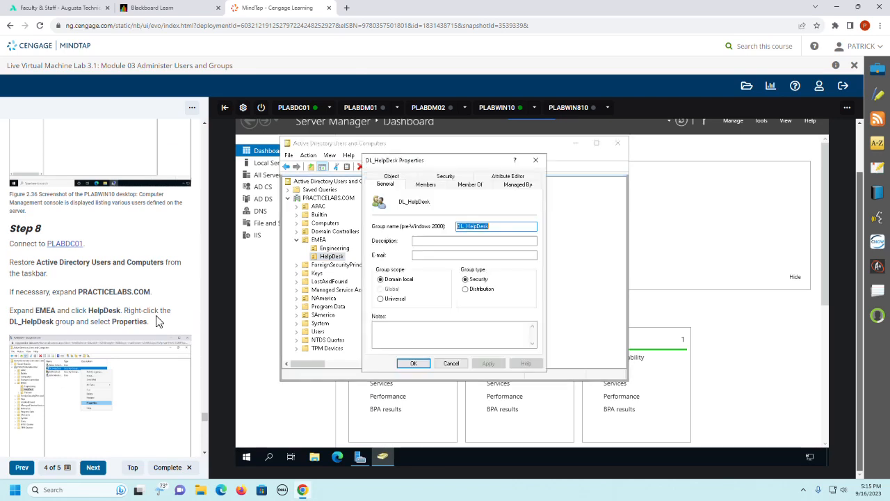
Step: Start adding a member to DL_HelpDesk and expand PRACTICELABS.COM in the search locations to check for PLABWIN10
scroll(157, 322, "down", 3)
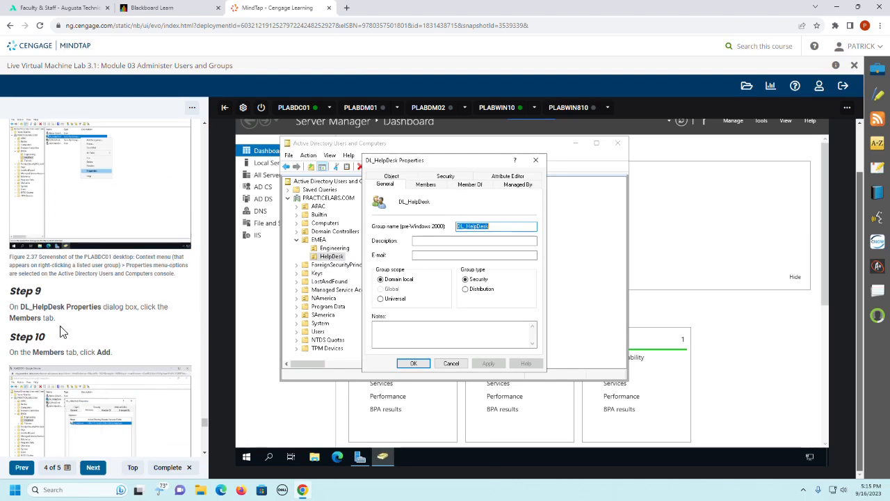
left_click(426, 184)
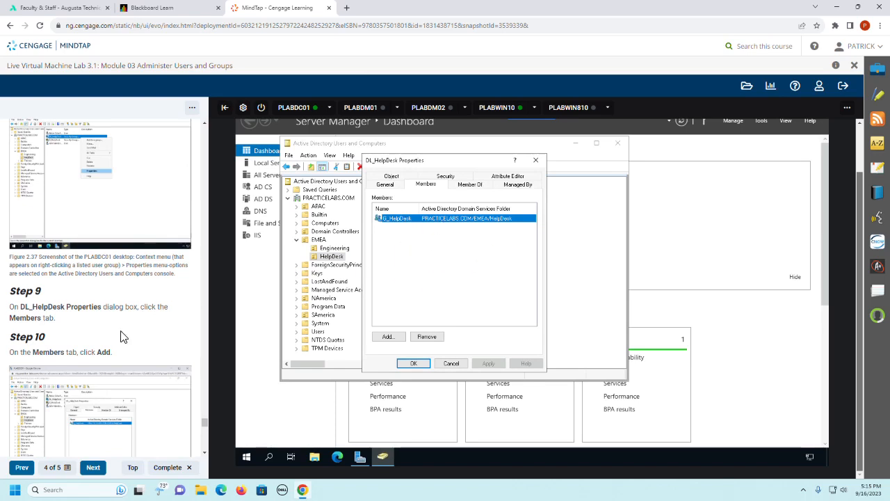
scroll(139, 344, "down", 4)
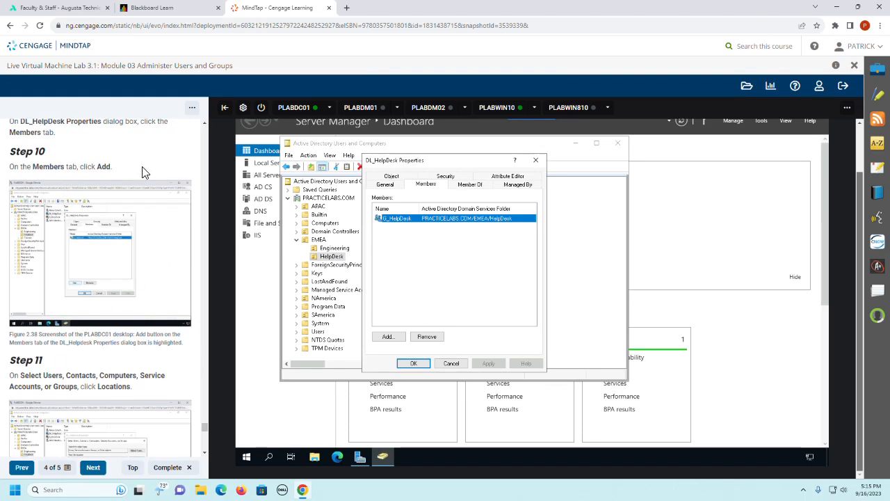
left_click(388, 338)
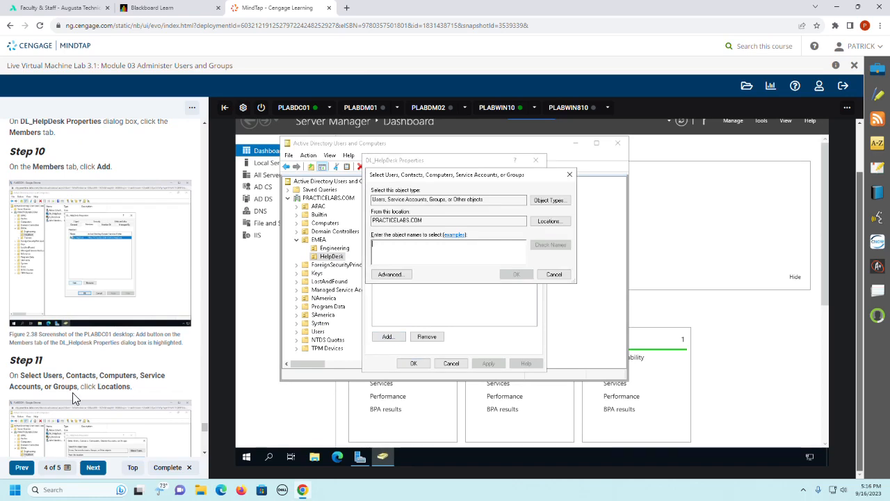
left_click(558, 221)
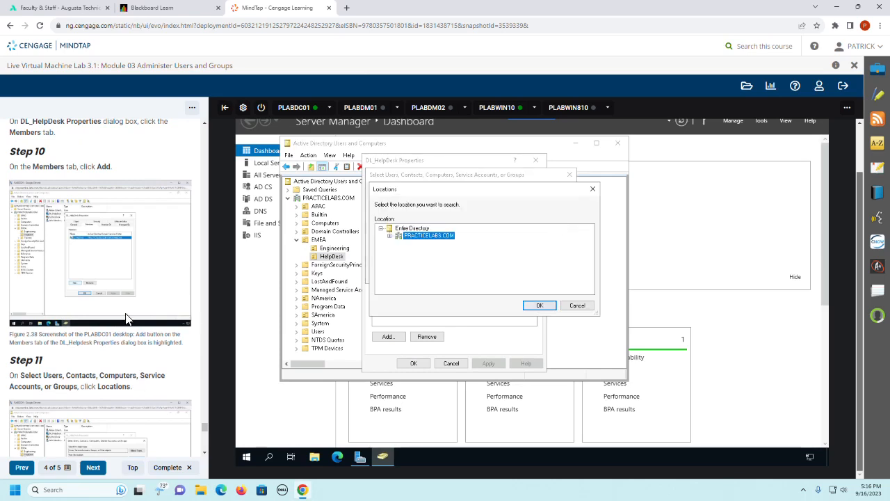
scroll(129, 319, "down", 5)
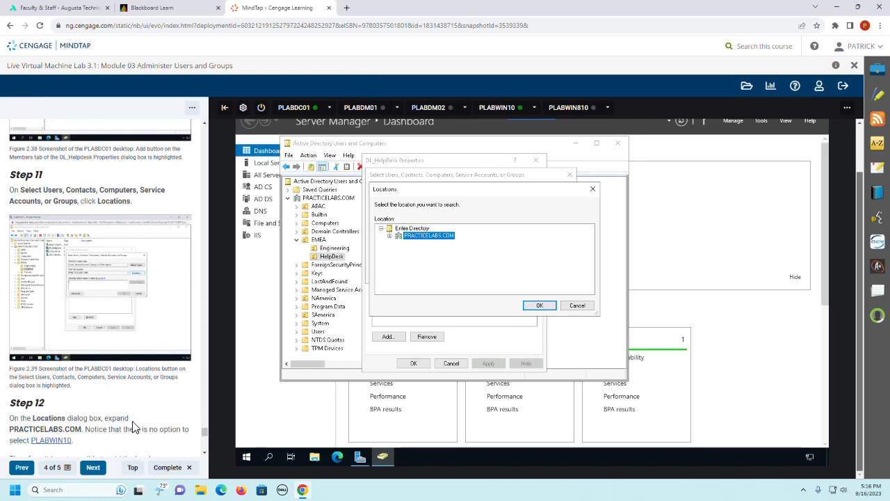
left_click(390, 236)
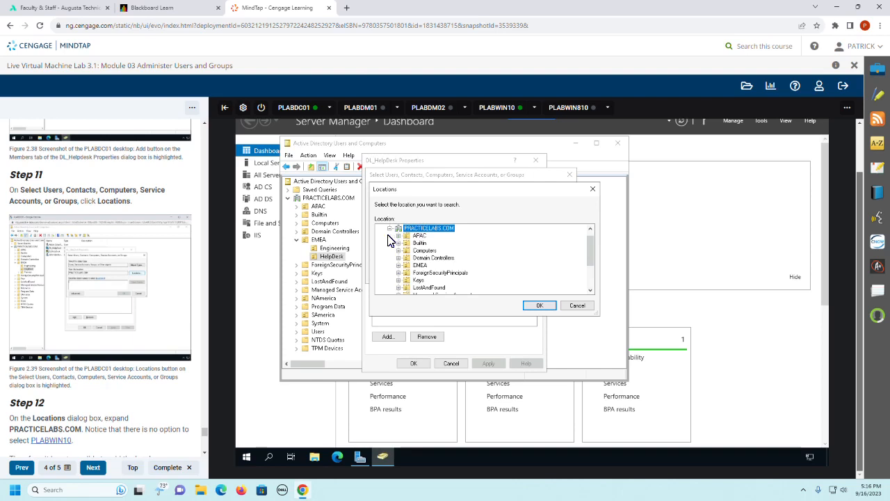
Step: Read the rest of Step 12 and capture the lab guide's screenshot of PLABDC01 with the Locations dialog open
scroll(134, 400, "down", 2)
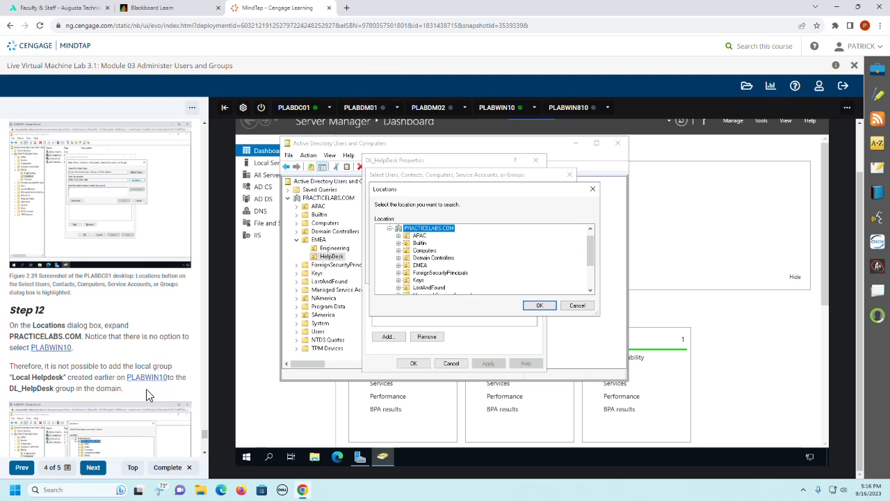
scroll(153, 395, "down", 3)
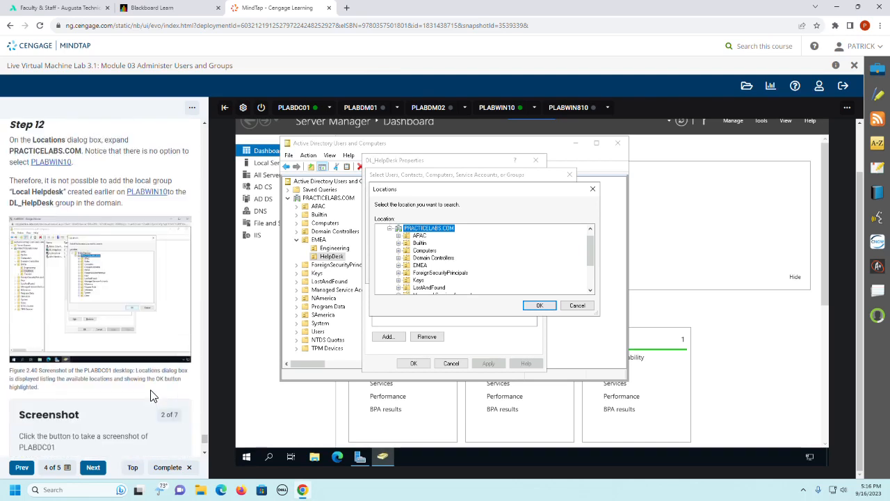
scroll(153, 395, "down", 1)
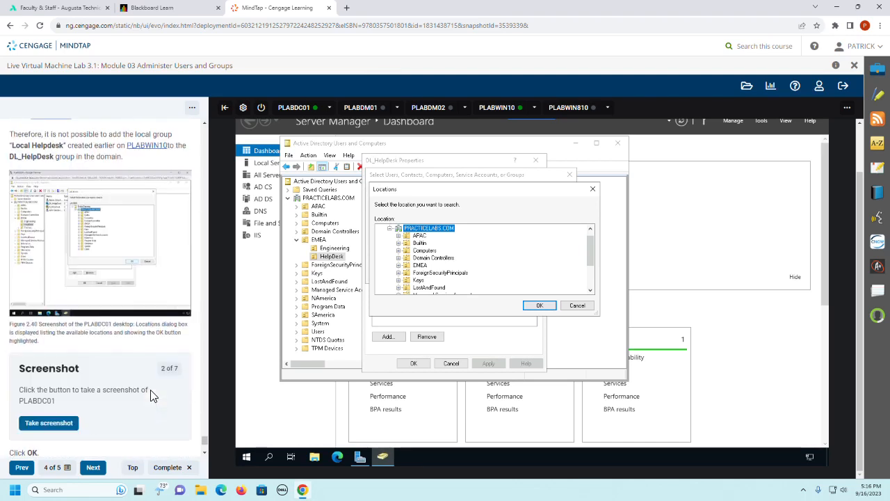
left_click(50, 424)
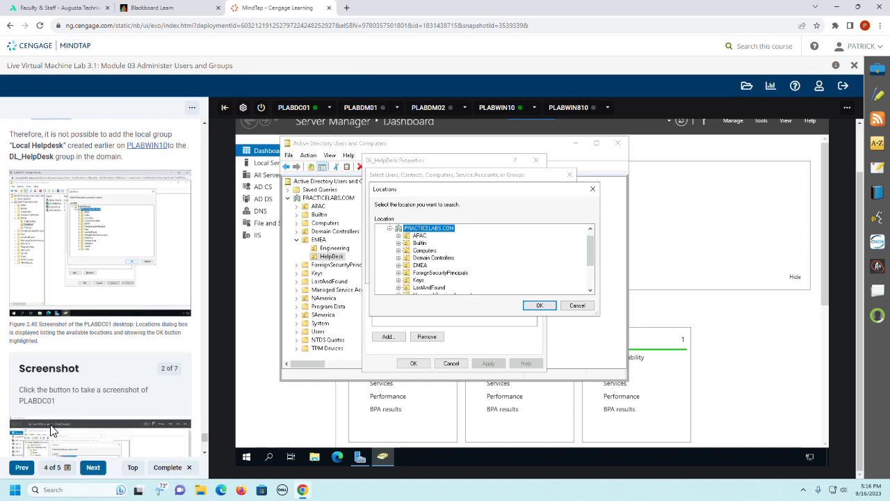
Step: Follow Step 13 by leaving the location and member selection, closing the DL_HelpDesk properties, and exiting Active Directory Users and Computers
scroll(77, 406, "down", 3)
scroll(78, 413, "down", 3)
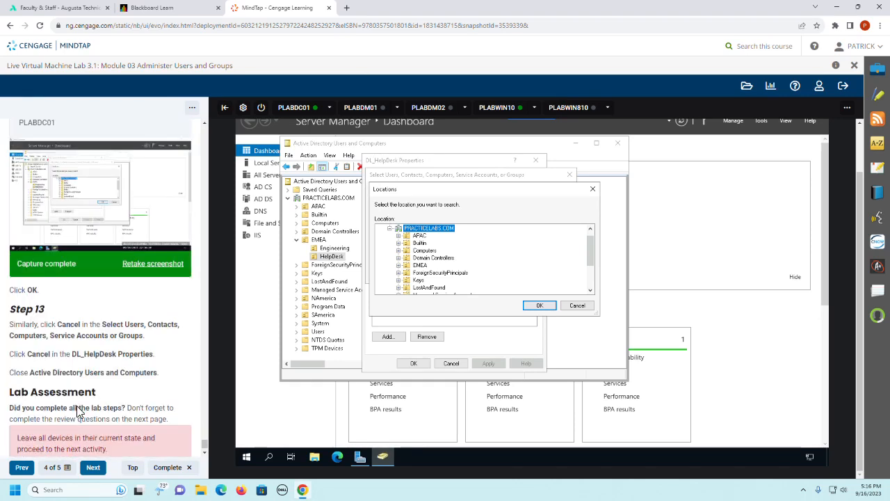
scroll(78, 412, "down", 1)
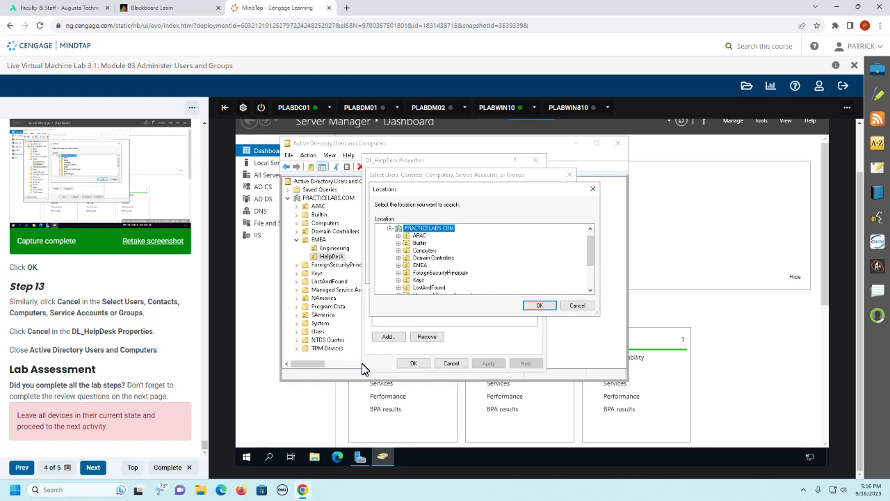
left_click(583, 310)
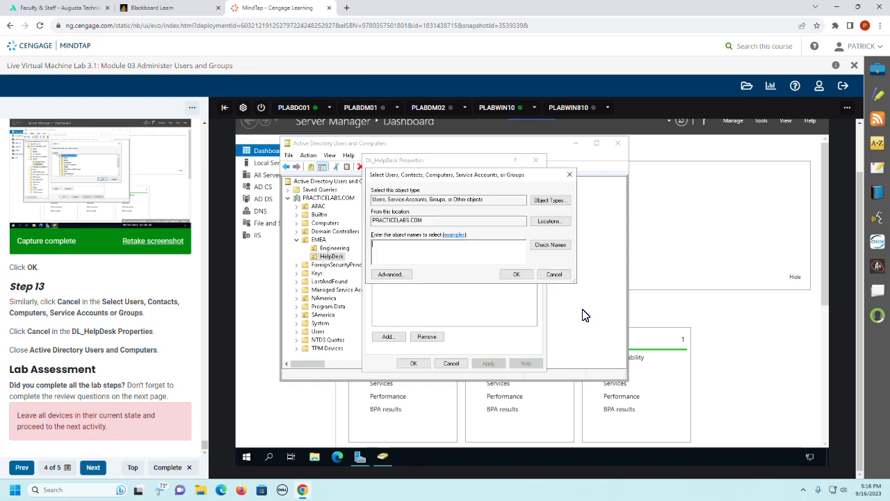
left_click(554, 276)
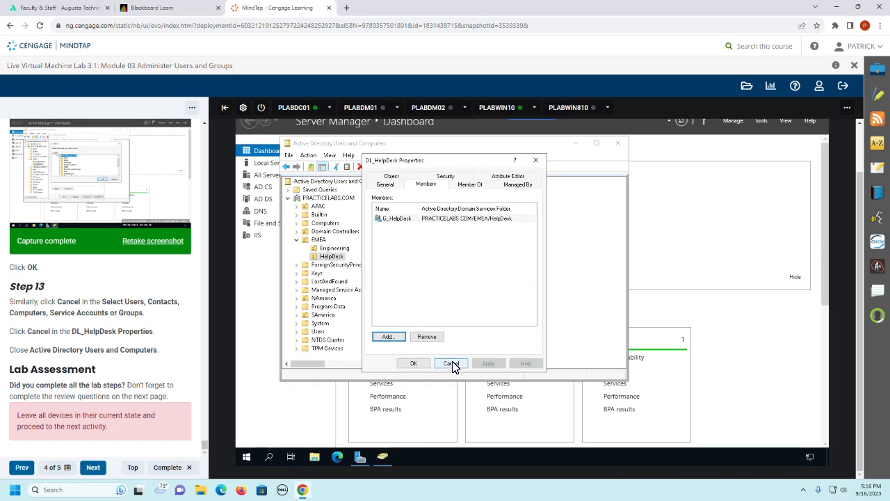
left_click(413, 366)
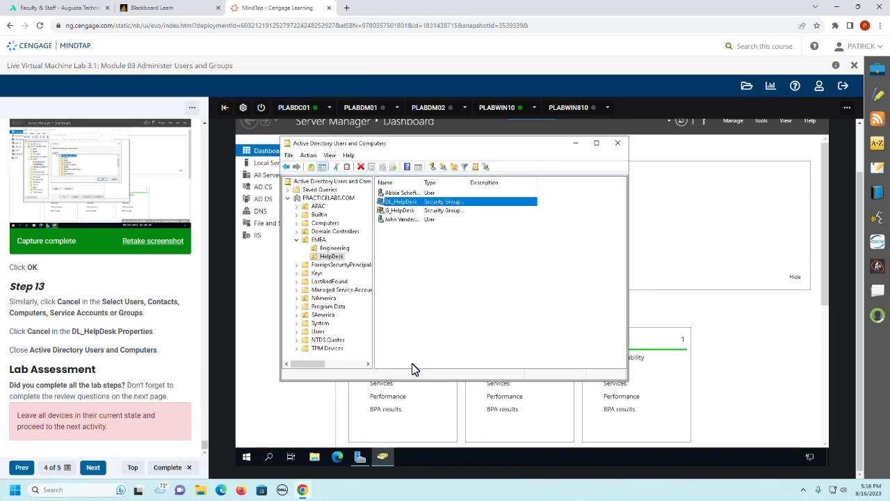
left_click(618, 144)
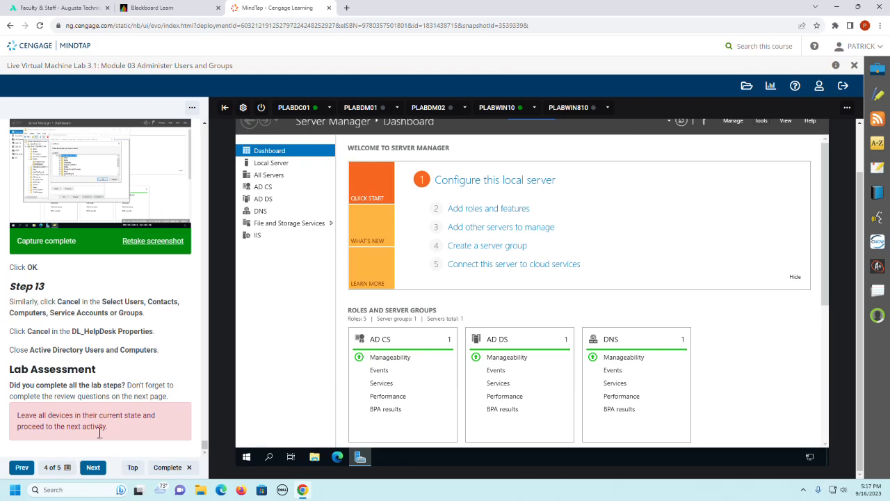
Step: Advance to the lab guide's Review page and read the assessment question about automating local user creation
left_click(93, 467)
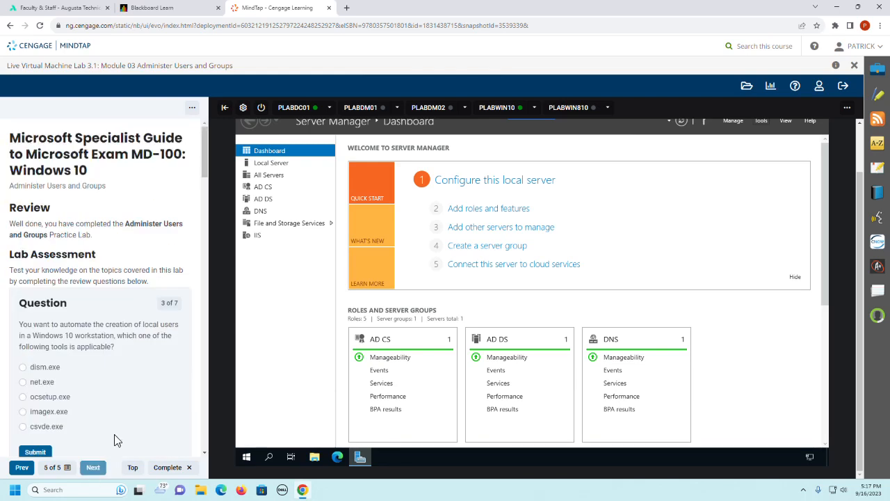
scroll(155, 285, "down", 3)
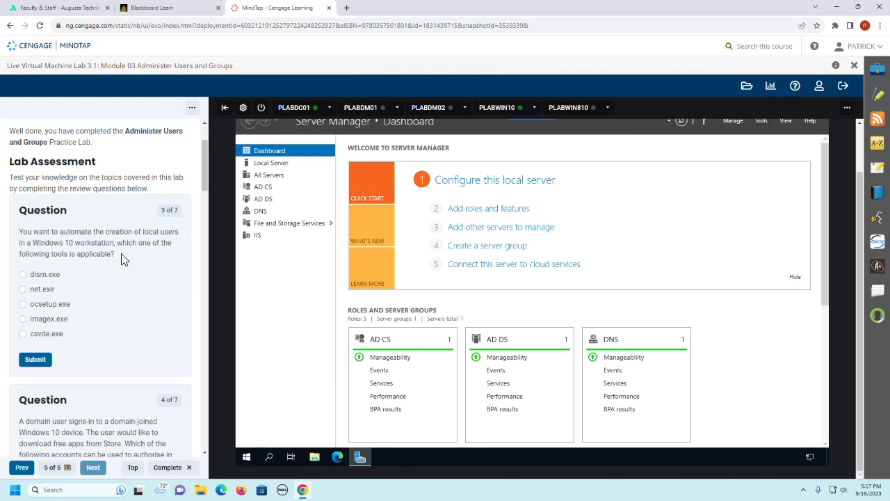
scroll(142, 330, "down", 1)
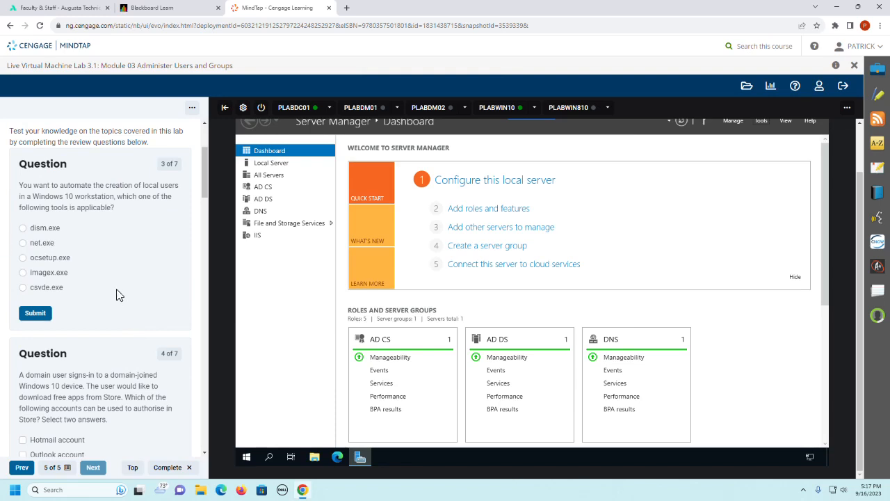
Step: Read through review questions 4 to 7 and check the Summary list of screenshots and questions required before submitting the report
scroll(120, 300, "down", 4)
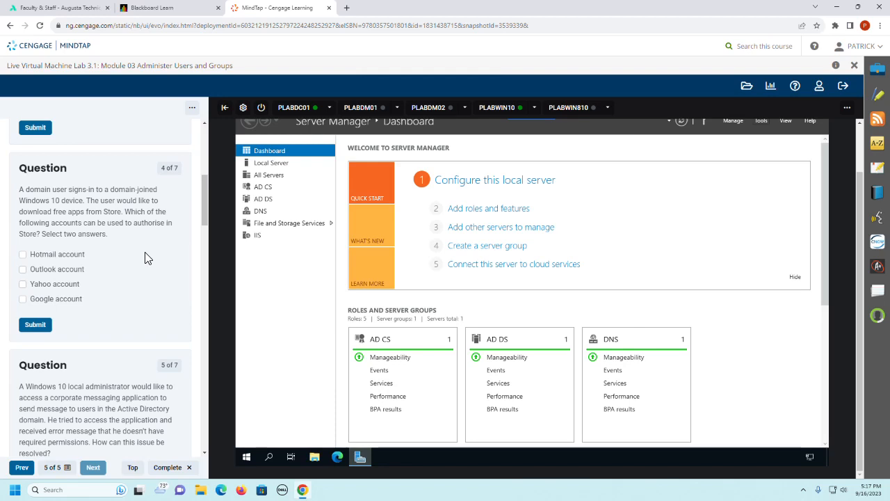
scroll(146, 257, "down", 3)
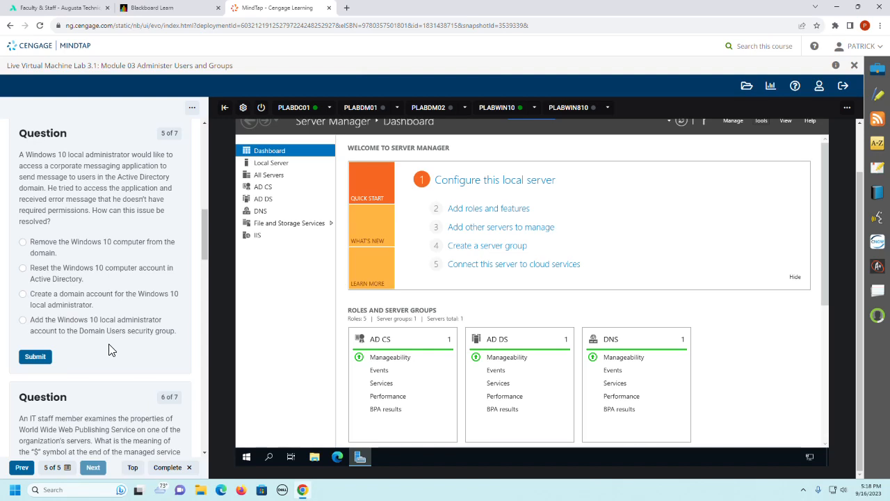
scroll(109, 345, "down", 5)
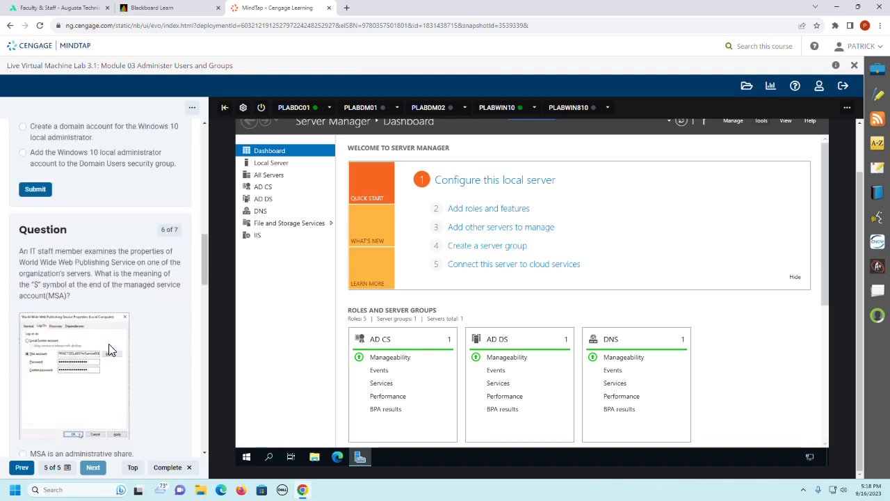
scroll(110, 349, "down", 1)
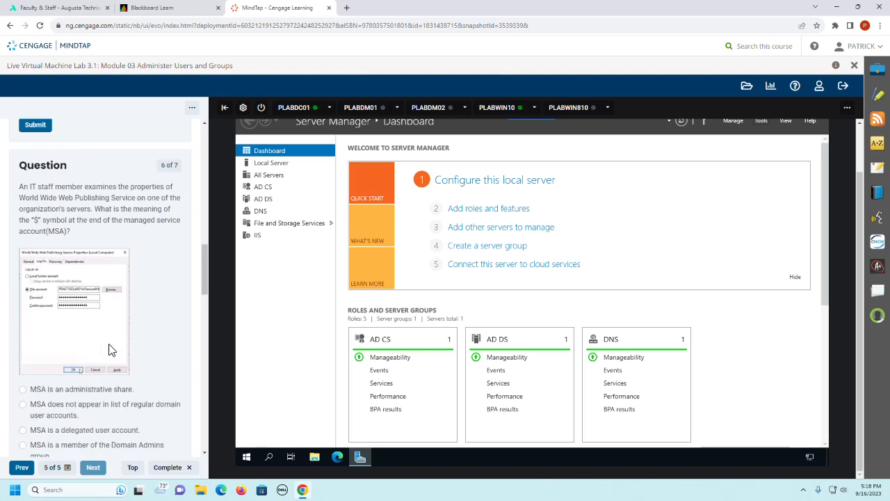
scroll(102, 308, "down", 8)
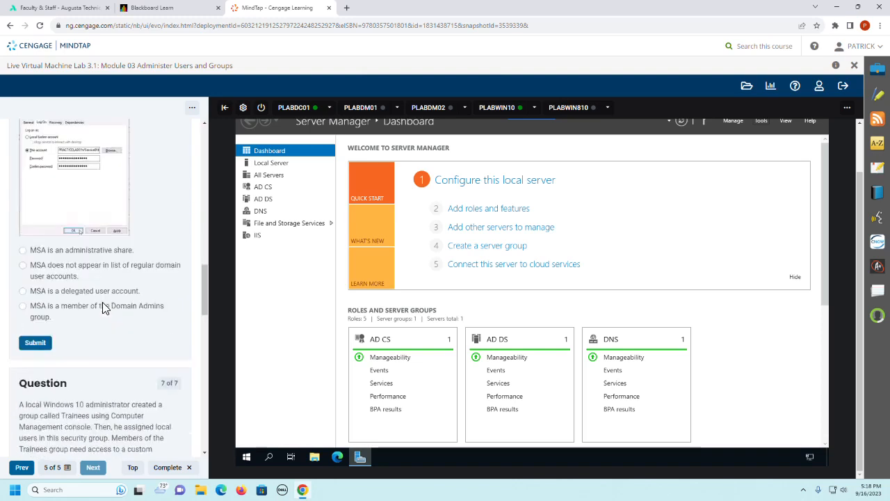
scroll(102, 308, "down", 3)
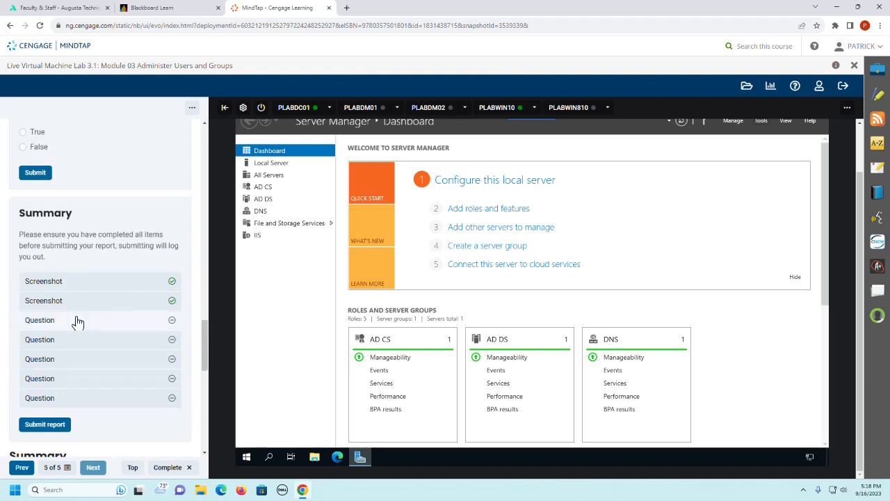
scroll(91, 376, "down", 2)
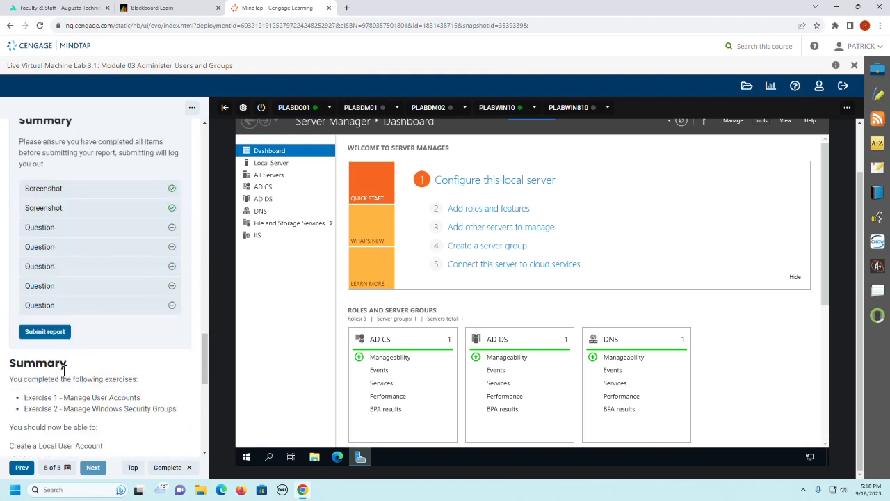